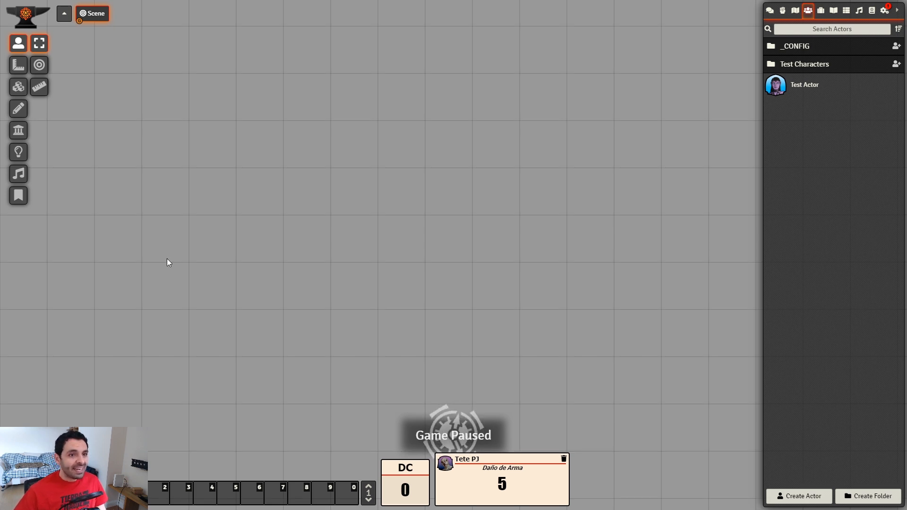
- Open the Test Actor sheet and reposition its window on the scene
click(805, 86)
drag(192, 44, 272, 98)
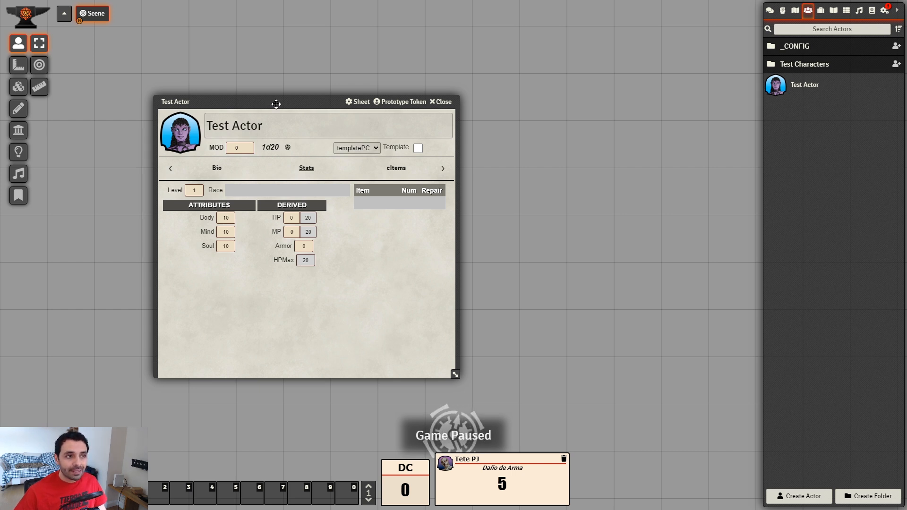
drag(276, 104, 275, 81)
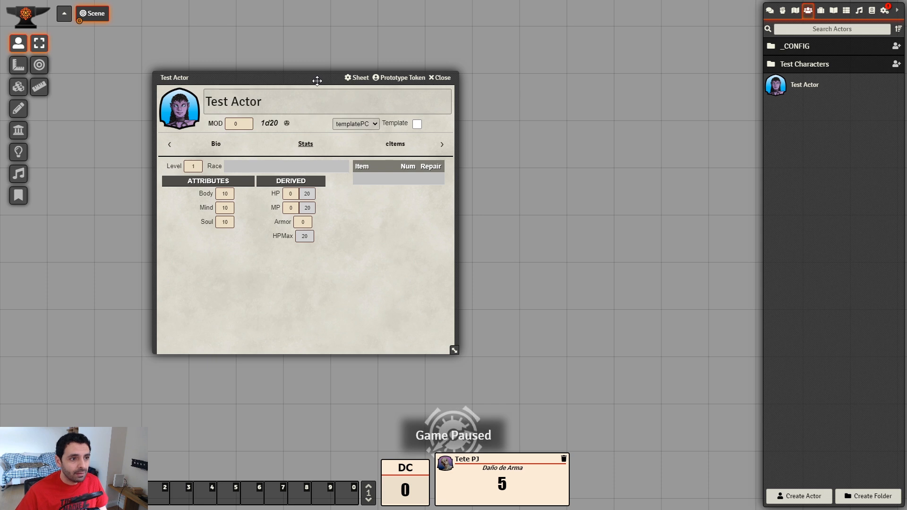
drag(317, 80, 273, 79)
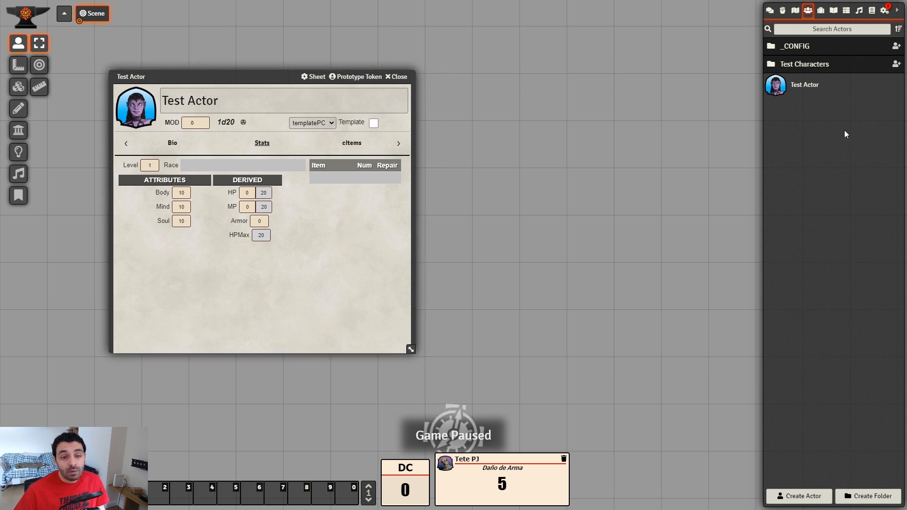
- Look inside the English subfolder of the _CONFIG actor folder
click(818, 44)
click(809, 67)
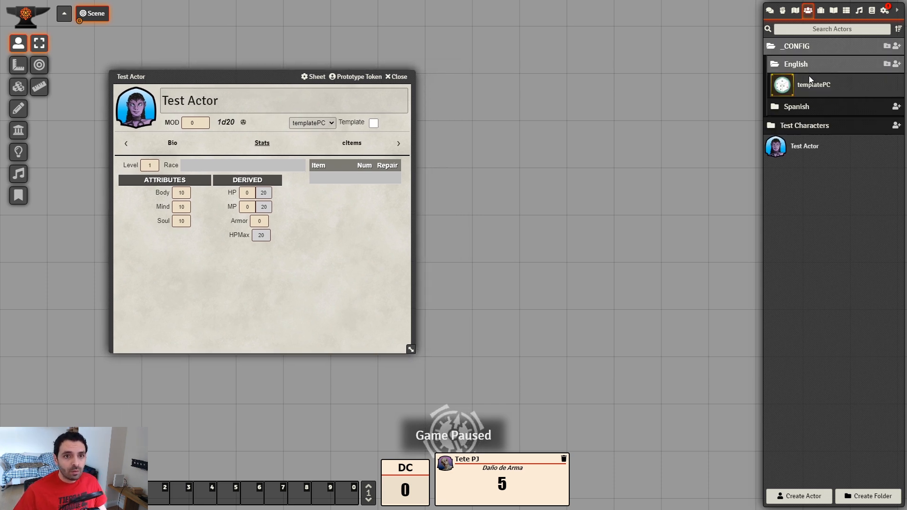
click(801, 66)
- Go to the item directory and expand the _COMPENDIUM, _CONFIG and GROUPS_ENG folders
click(821, 11)
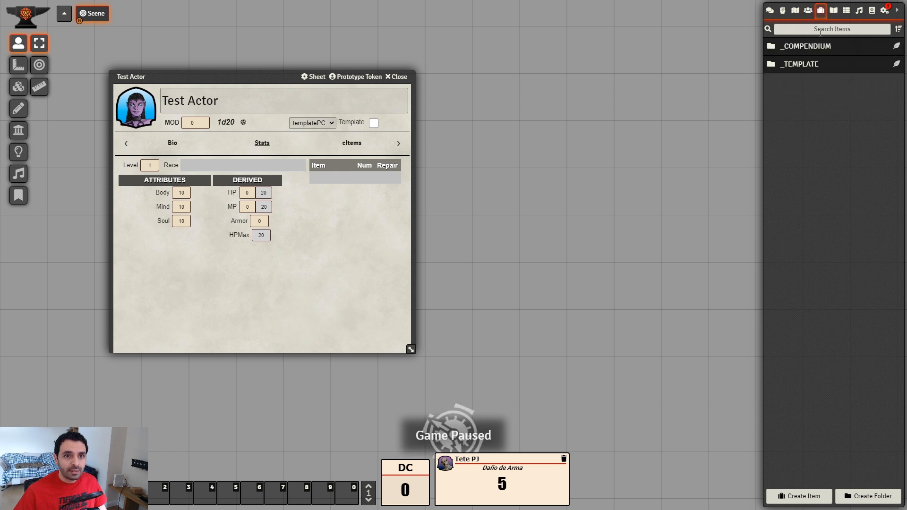
click(818, 47)
click(817, 46)
click(817, 46)
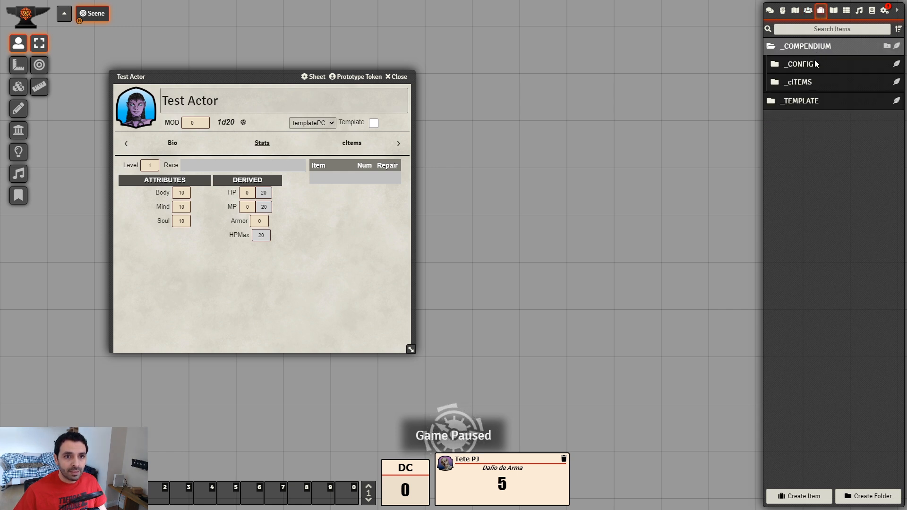
click(815, 62)
click(810, 83)
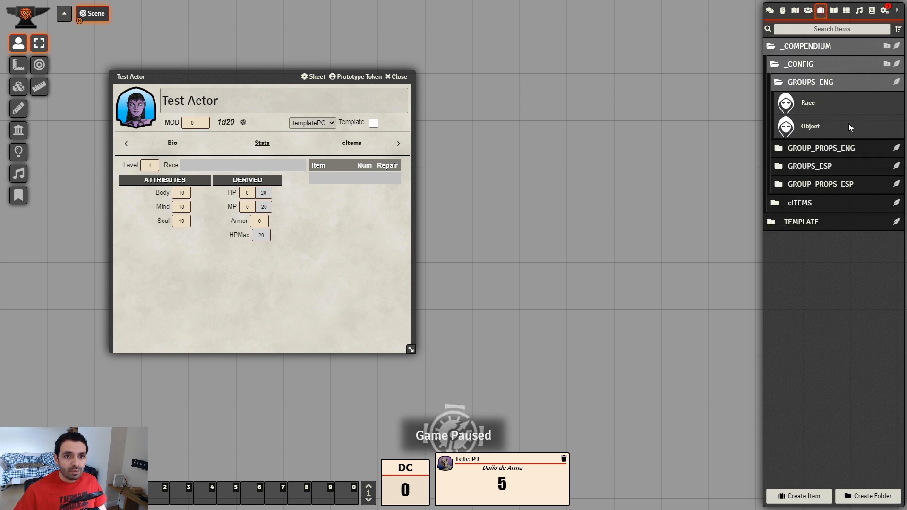
- Create an item named NPC Attack of type group in the GROUPS_ENG folder
click(896, 82)
drag(467, 225, 531, 196)
click(532, 215)
text(NPC Attack)
click(543, 231)
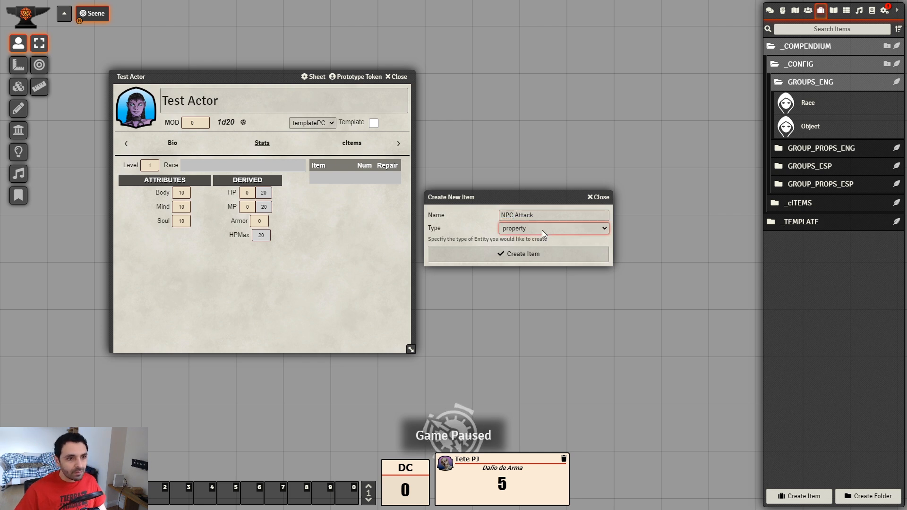
click(532, 268)
click(528, 258)
- Set the NPC Attack group's key to npc_attack_group and show its properties list
drag(449, 142, 581, 83)
click(592, 151)
click(535, 174)
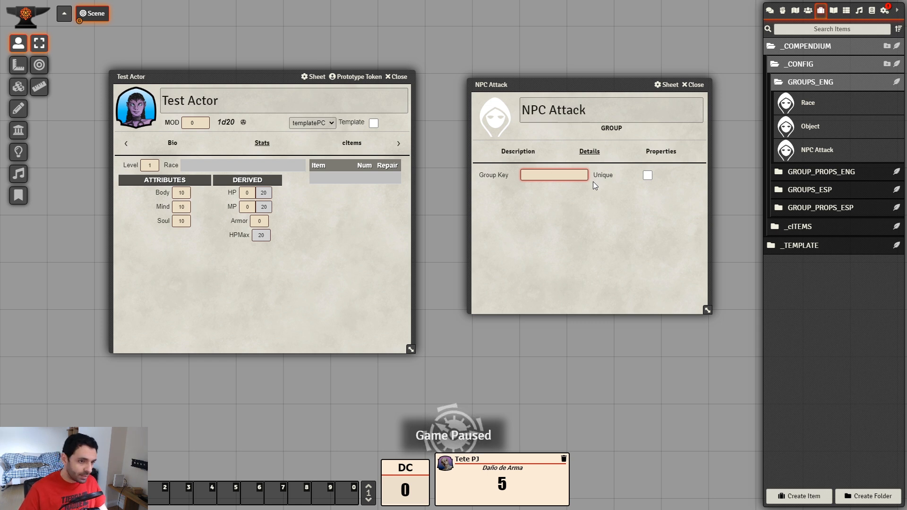
text(n)
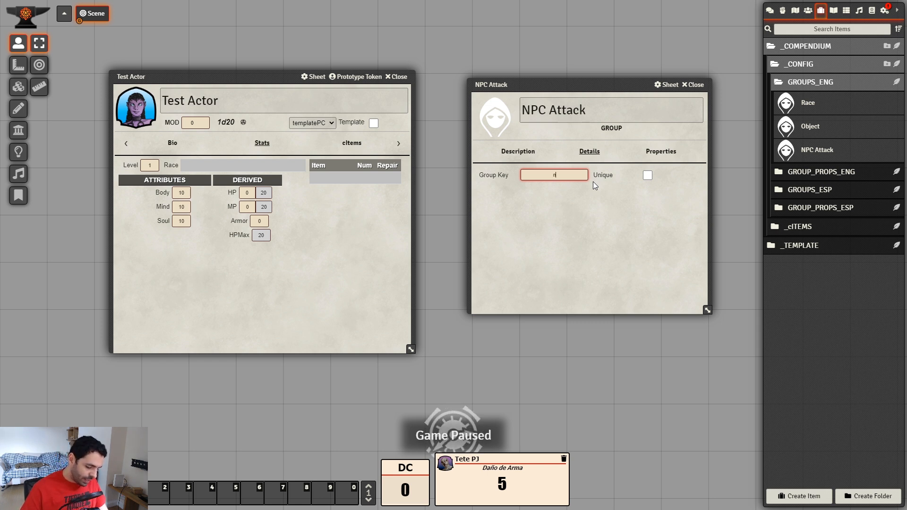
text(pc_attack_group)
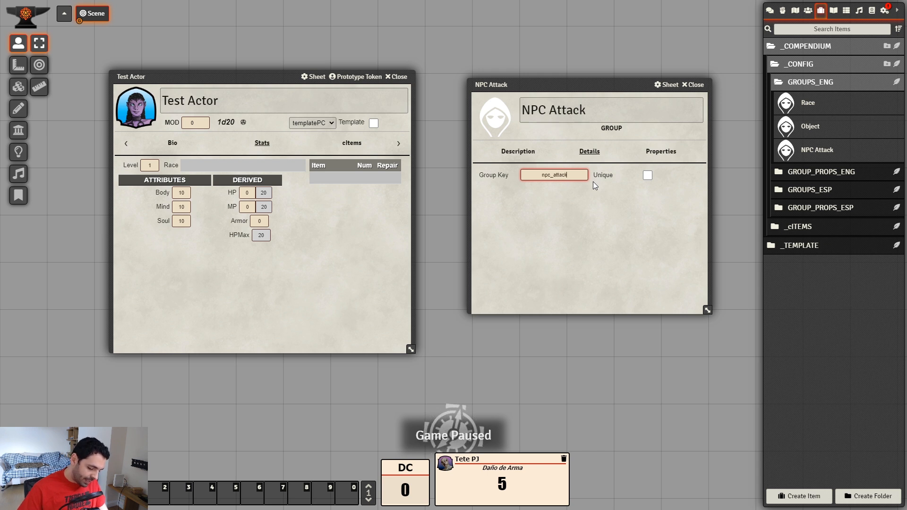
click(661, 152)
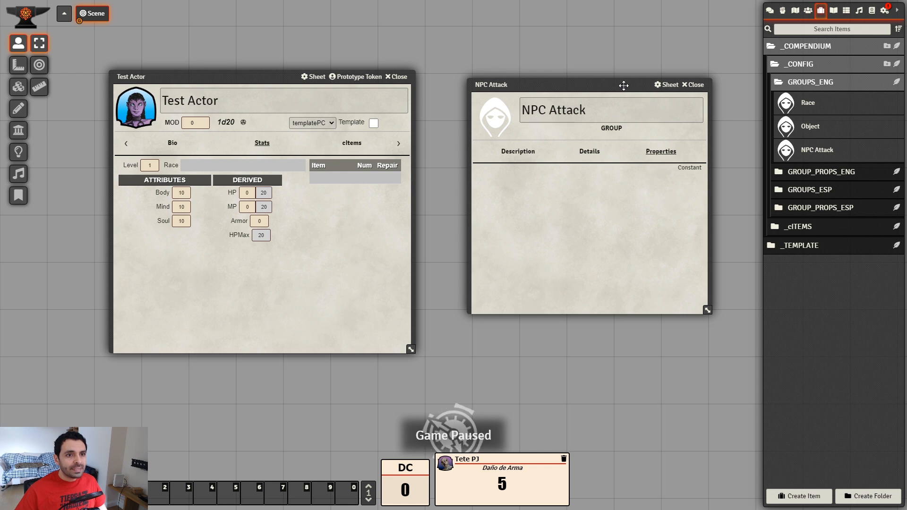
drag(623, 85, 601, 43)
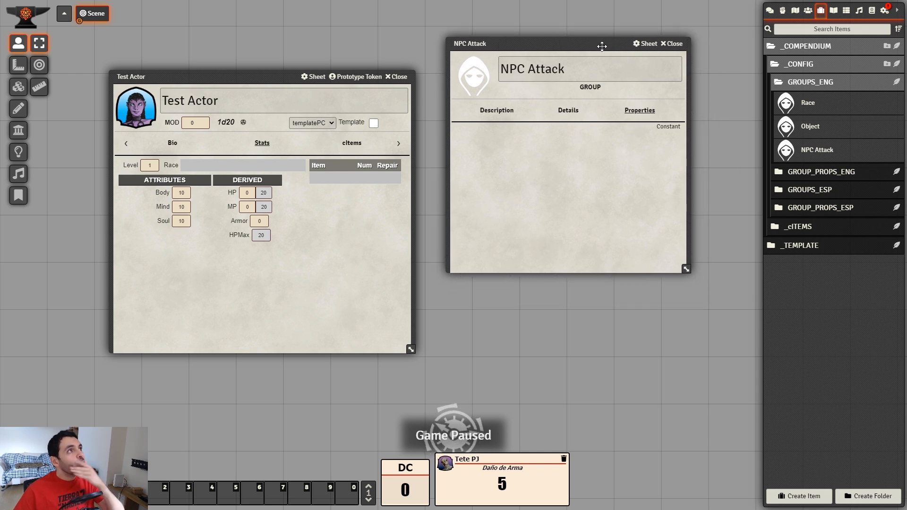
- Create a property item named Attack Name in the GROUP_PROPS_ENG folder
click(845, 177)
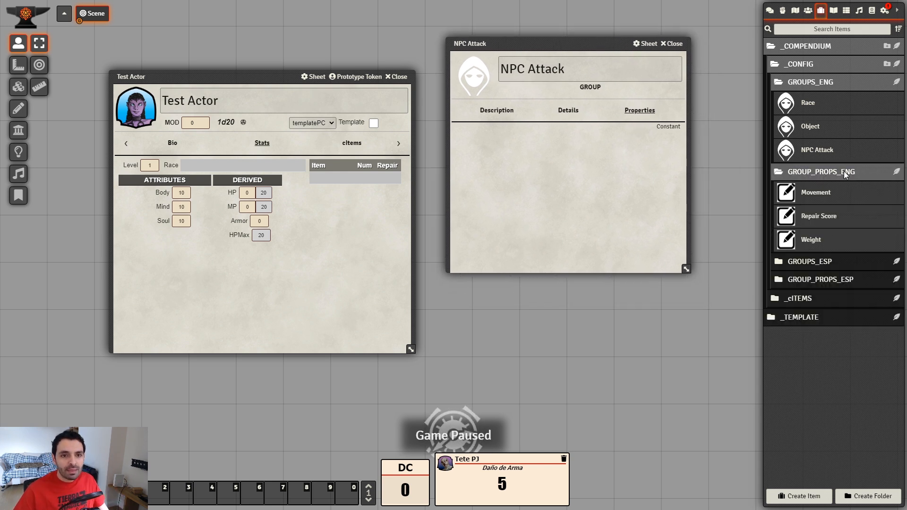
click(896, 172)
drag(424, 227, 531, 268)
click(564, 283)
text(Attack Name)
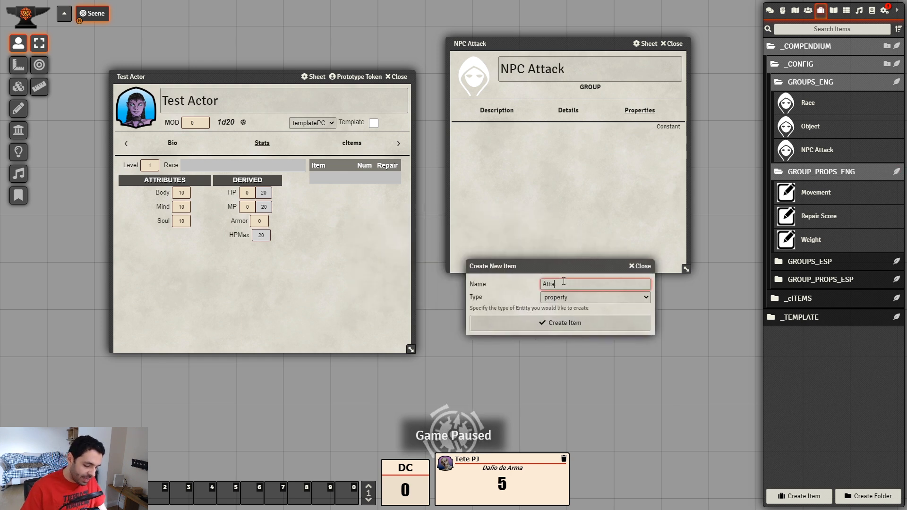
click(585, 323)
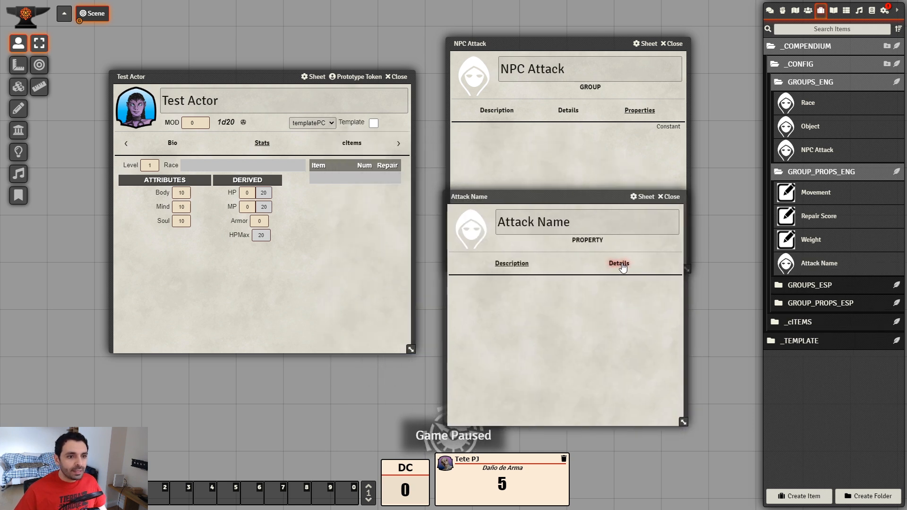
- Give the Attack Name property the key atk_name, default value Attack and tag Attack Name, and close its sheet
click(619, 264)
click(553, 287)
text(at)
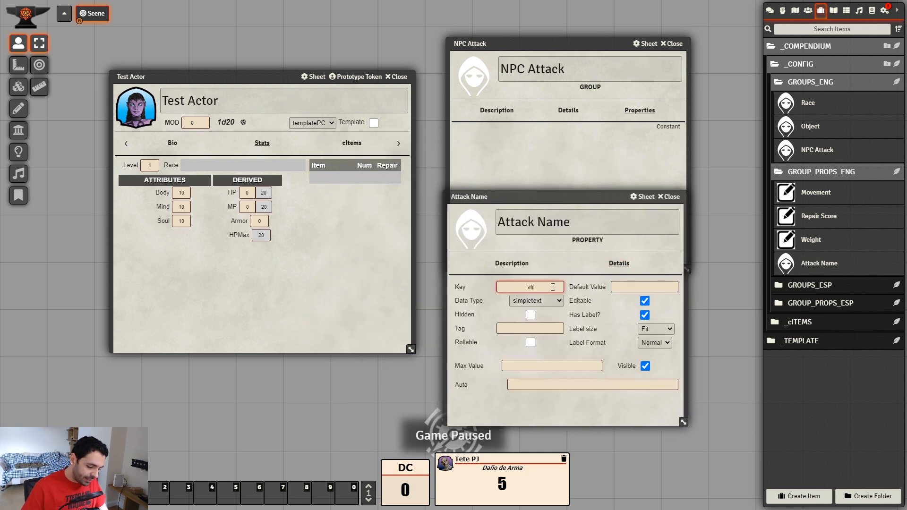
text(k_name)
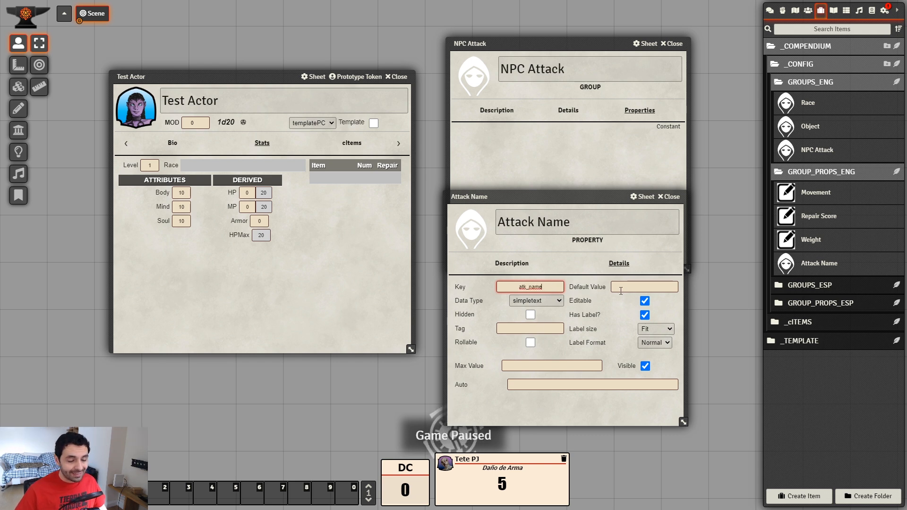
click(648, 286)
text(Attack)
click(655, 400)
click(552, 330)
text(Attack Name)
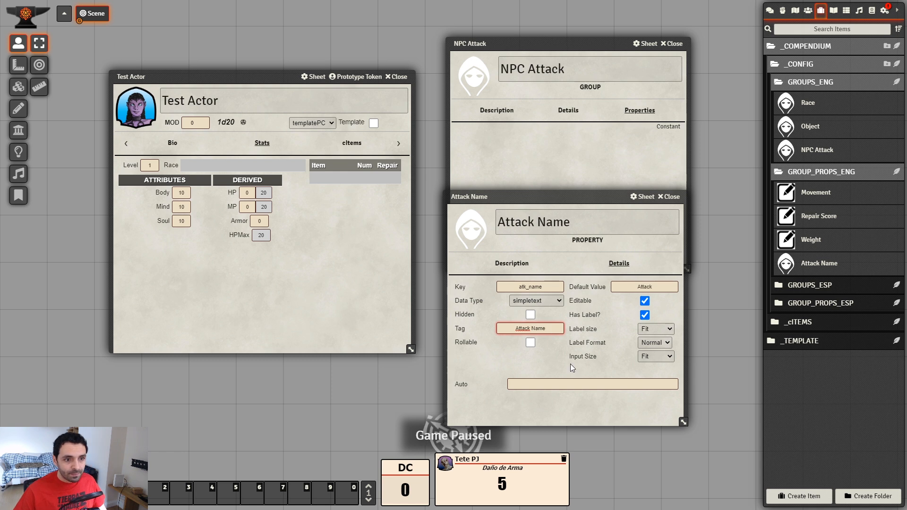
click(605, 413)
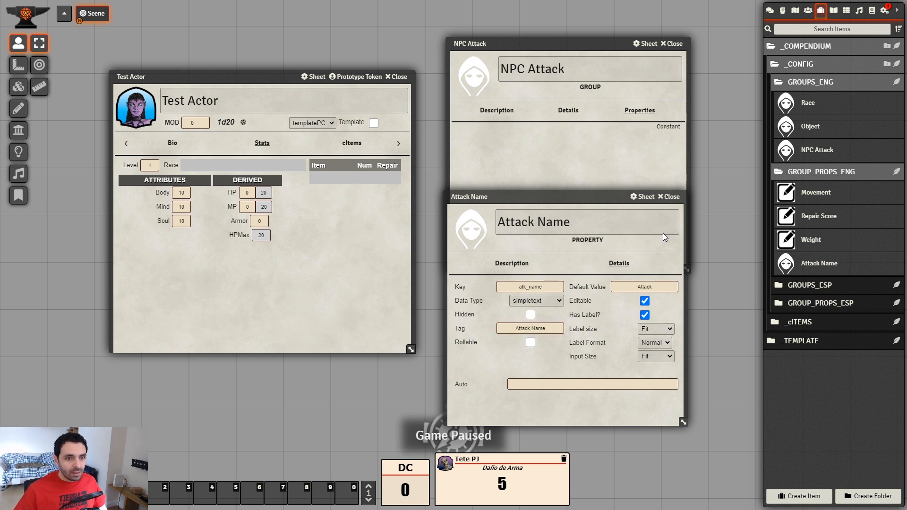
click(675, 196)
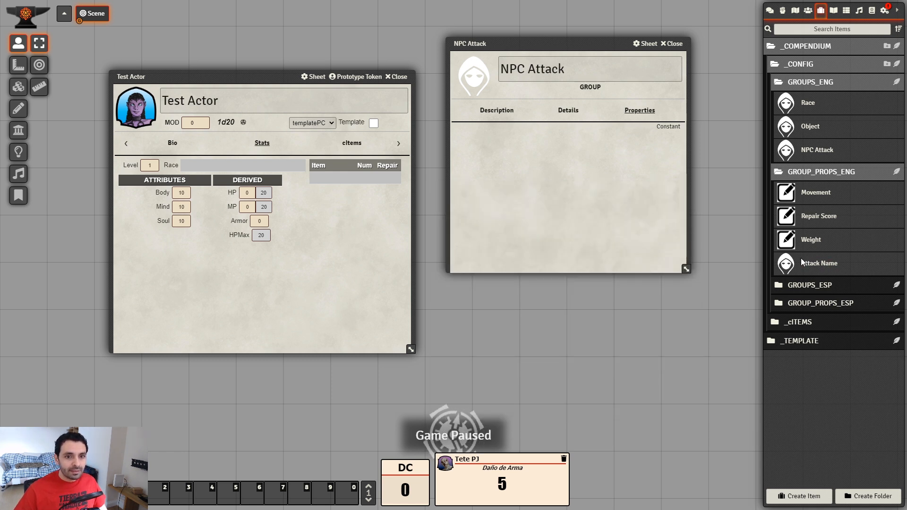
- Set the Attack Name property's image to sh_prop_icon.png from the img/06_Icons folder
click(824, 263)
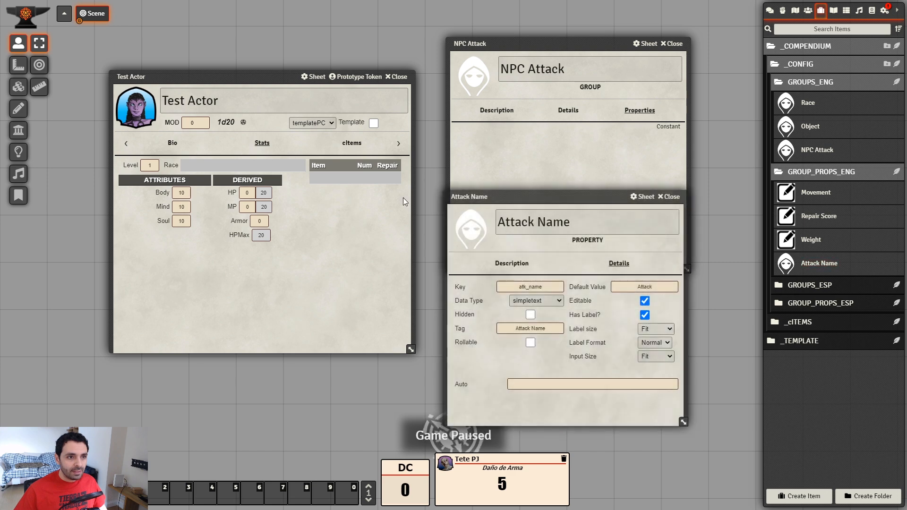
click(486, 226)
click(661, 169)
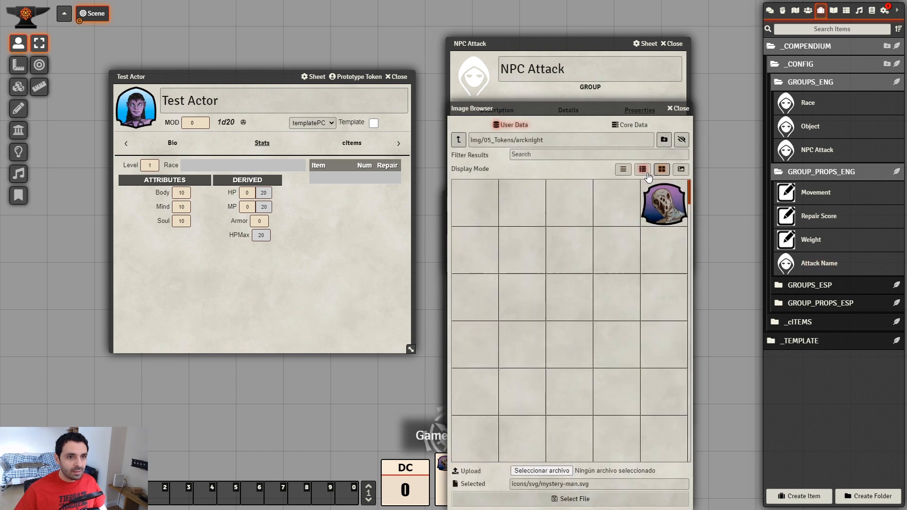
click(643, 170)
click(457, 140)
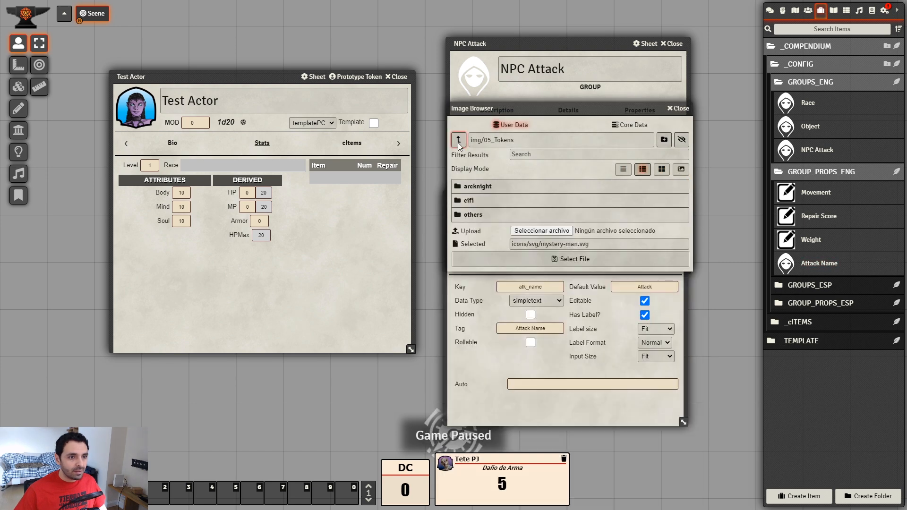
click(458, 140)
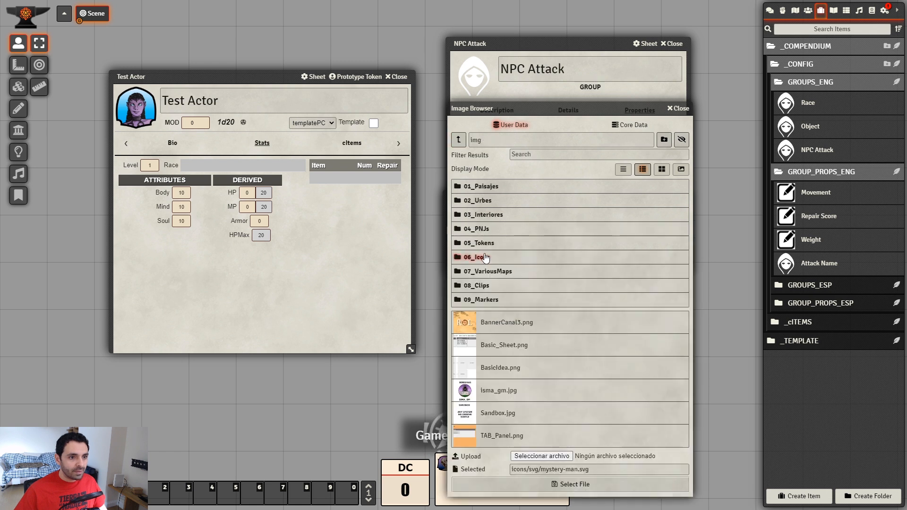
click(481, 261)
drag(687, 185, 680, 441)
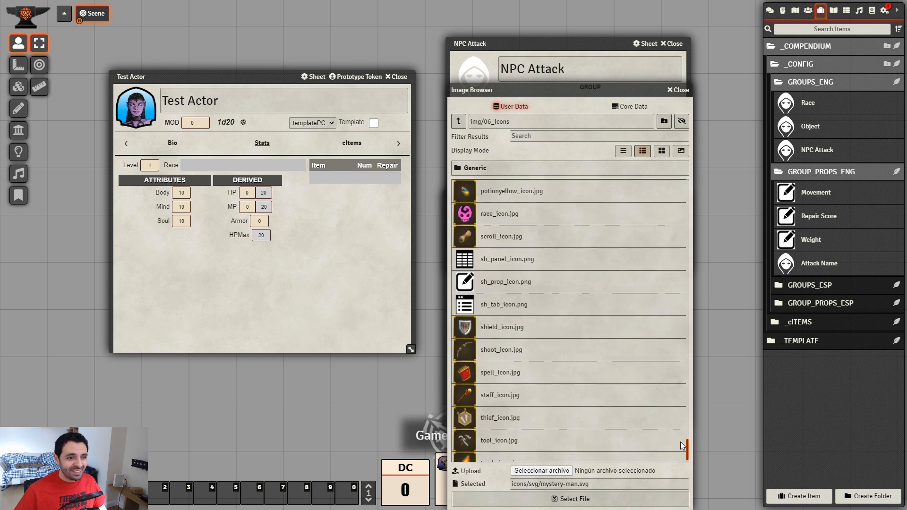
click(506, 282)
click(574, 500)
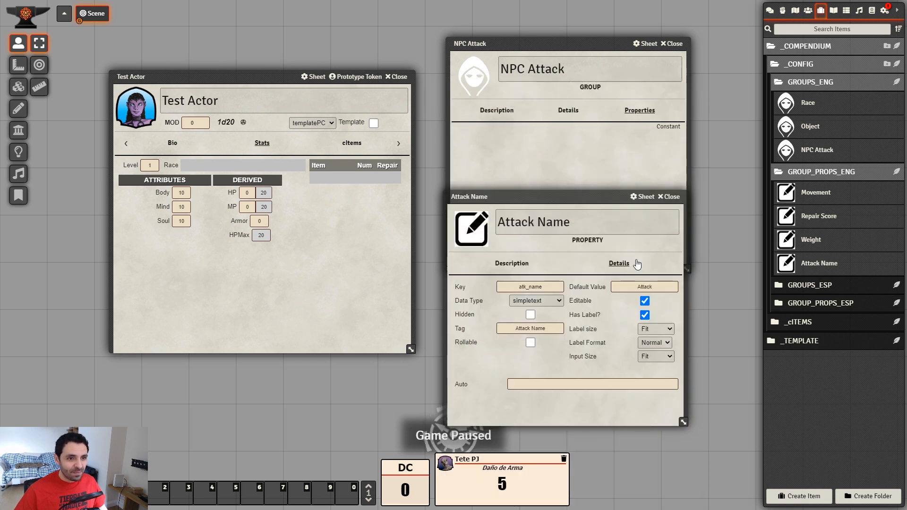
- Close the Attack Name sheet and add that property to the NPC Attack group's properties
click(671, 204)
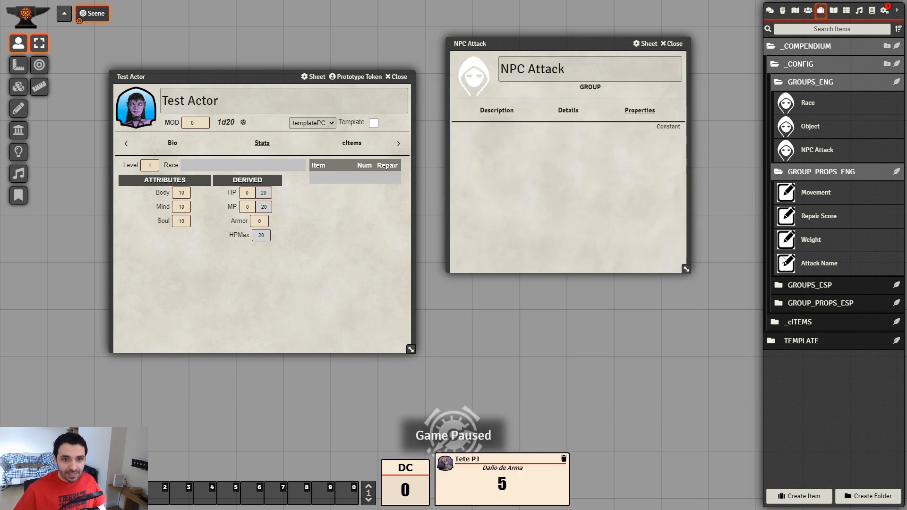
drag(819, 263, 515, 182)
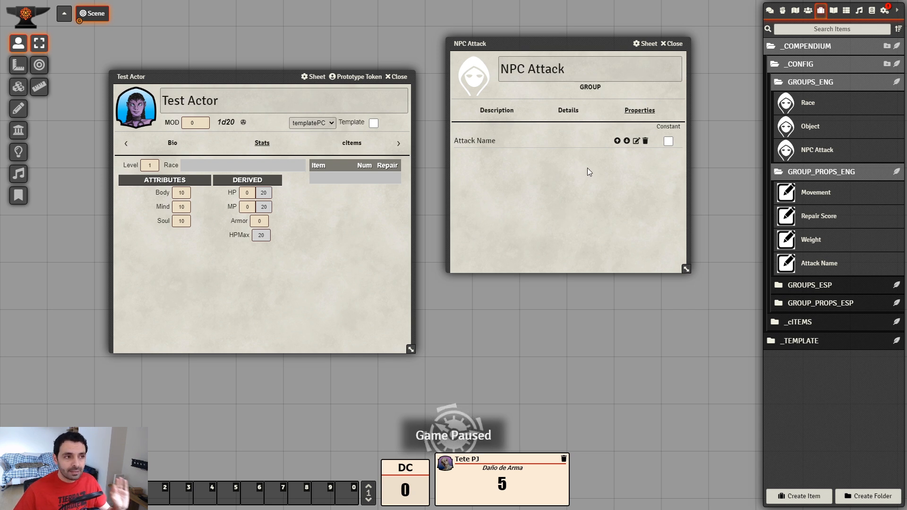
- Duplicate the Attack Name property and place the copy's sheet below the group's properties list
right_click(824, 259)
click(818, 239)
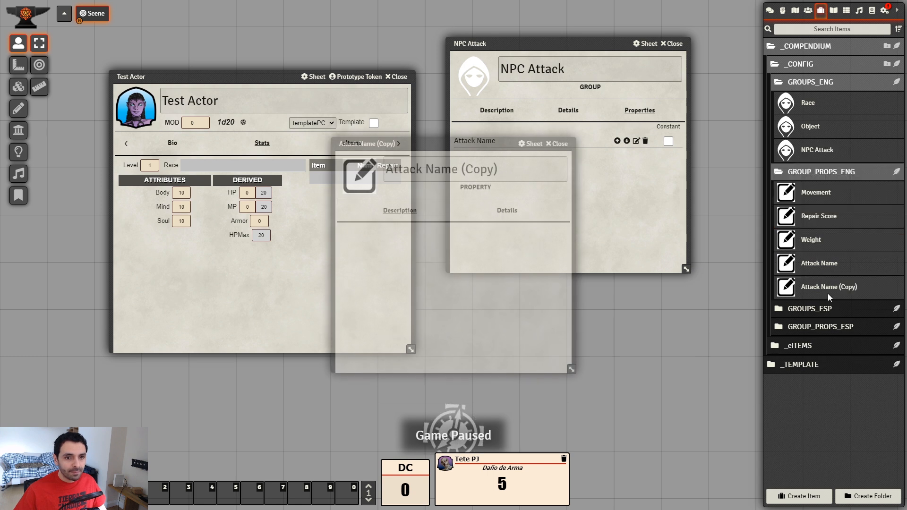
drag(485, 147, 612, 203)
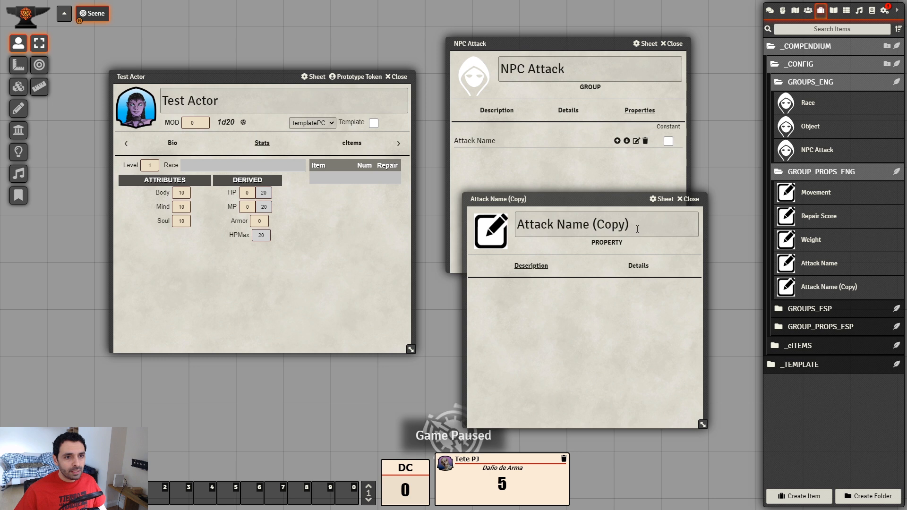
- Rename the duplicated property to Attack Type
drag(635, 230, 527, 219)
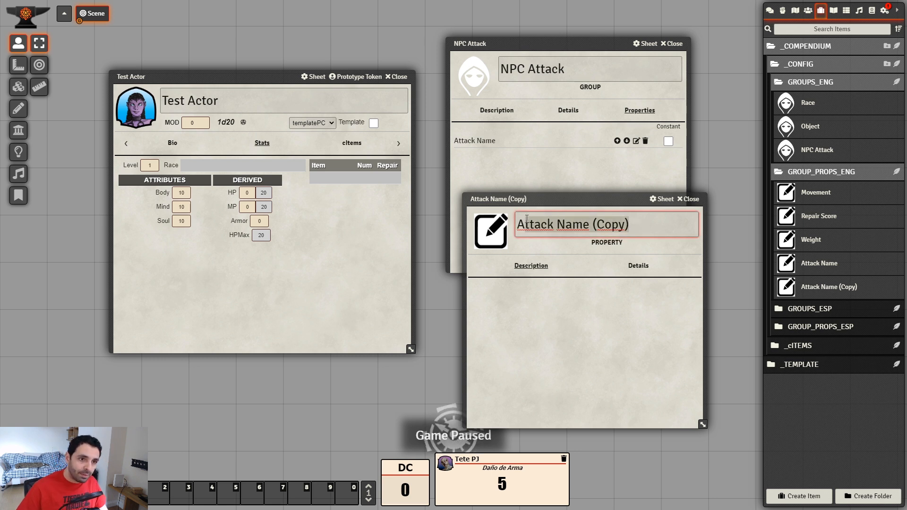
key(End)
key(BackSpace)
key(BackSpace)
key(BackSpace)
key(BackSpace)
key(BackSpace)
key(BackSpace)
key(BackSpace)
key(BackSpace)
key(BackSpace)
key(BackSpace)
key(BackSpace)
key(BackSpace)
text(Type)
key(Return)
- Change the Attack Type property's key to atk_type
click(639, 265)
click(562, 289)
key(BackSpace)
key(BackSpace)
key(BackSpace)
key(BackSpace)
text(type)
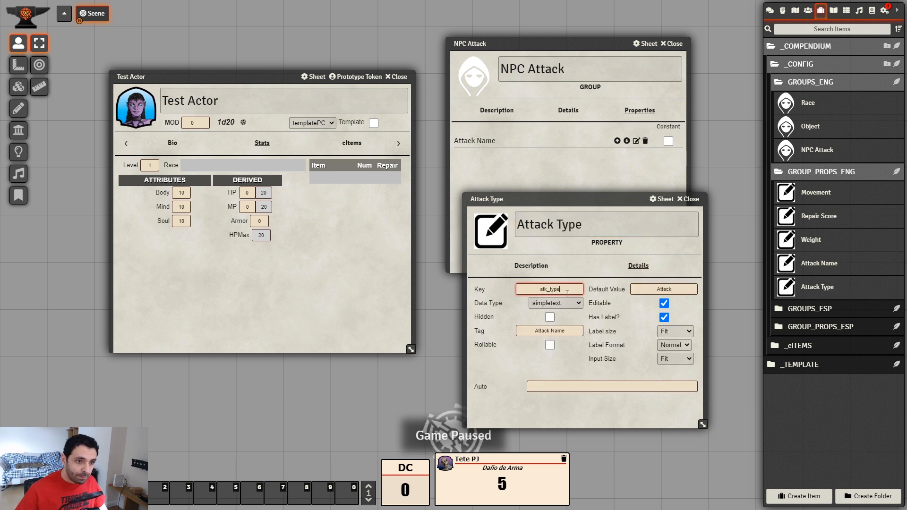
- Set the Attack Type property's tag to Attack Type and clear its default value
click(562, 329)
key(BackSpace)
key(BackSpace)
key(BackSpace)
key(BackSpace)
text(Type)
double_click(664, 289)
key(BackSpace)
click(635, 425)
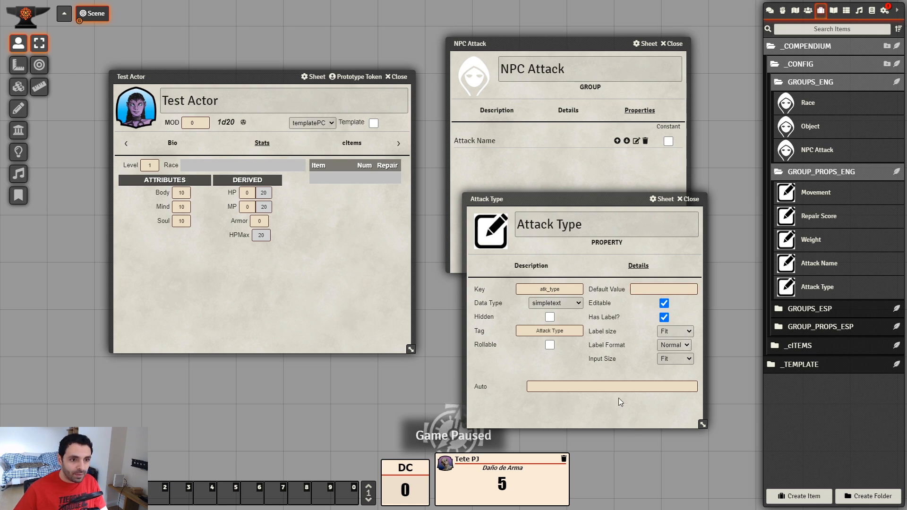
- Change the Attack Type property's data type to list and enter Melee,Ranged as its options
click(578, 305)
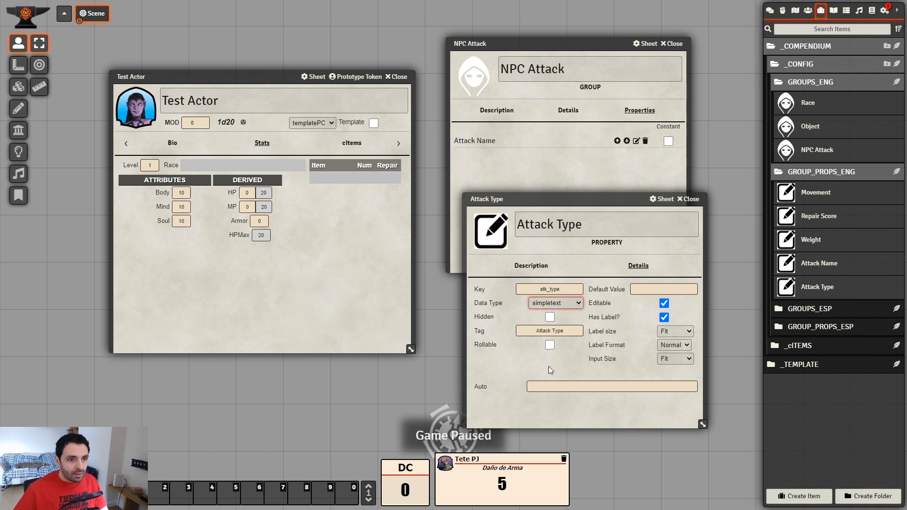
key(l)
click(595, 369)
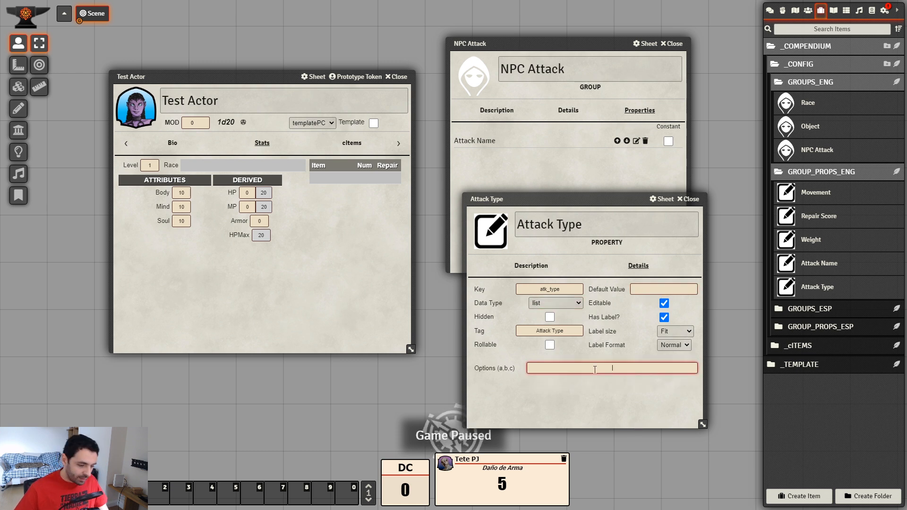
text(Melee,Ranged)
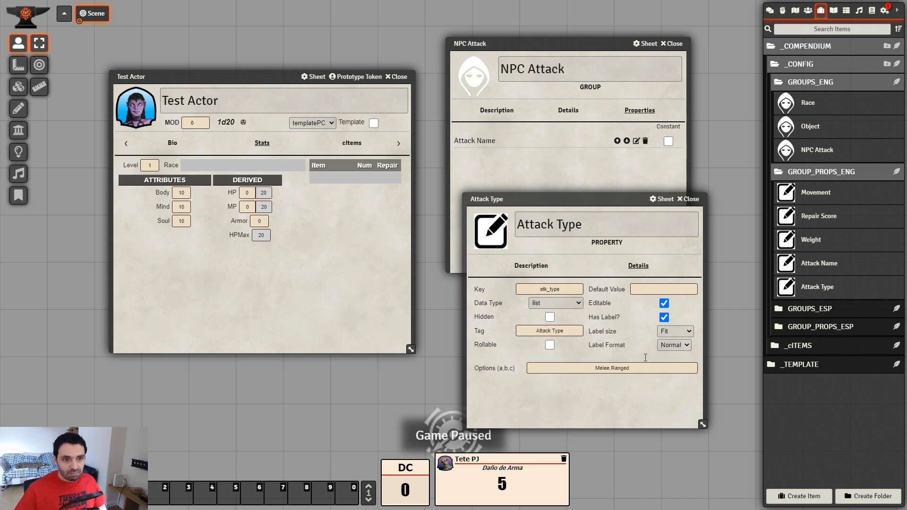
- Set the Attack Type property's default value to Melee and add the property to the NPC Attack group
click(676, 287)
text(Melee)
click(654, 393)
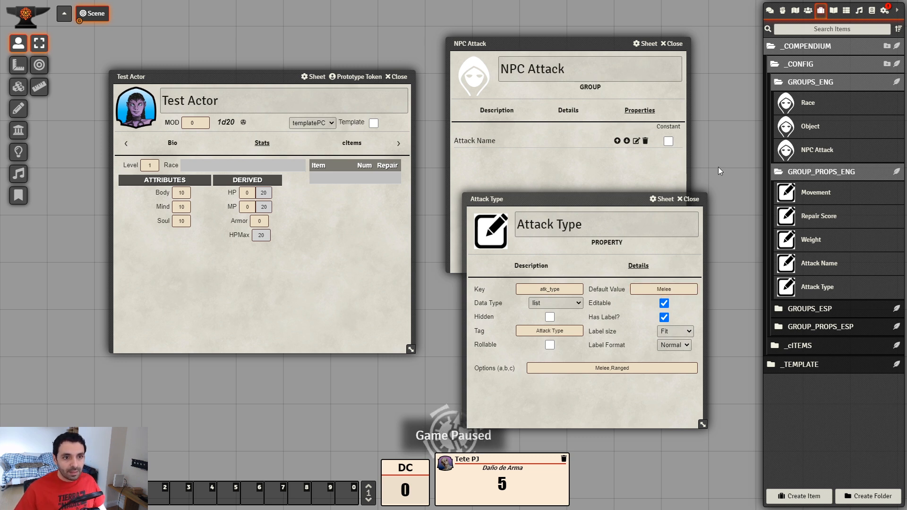
click(690, 200)
drag(820, 288, 510, 193)
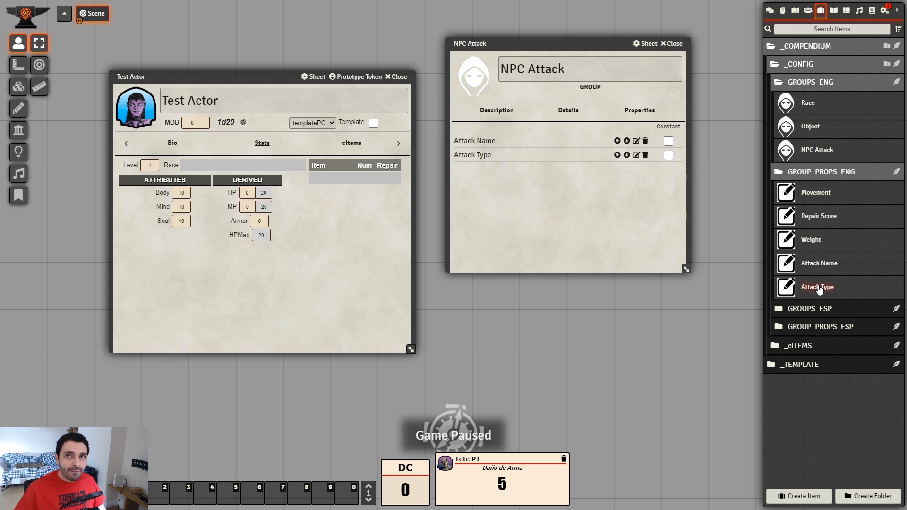
- Duplicate the Attack Name property and rename the copy to Attack Damage
right_click(825, 266)
click(799, 198)
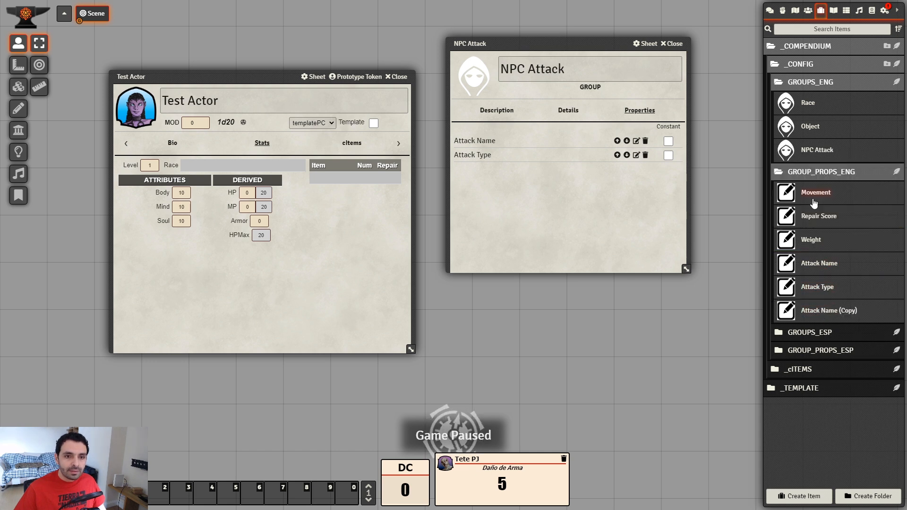
click(829, 311)
drag(498, 169, 429, 166)
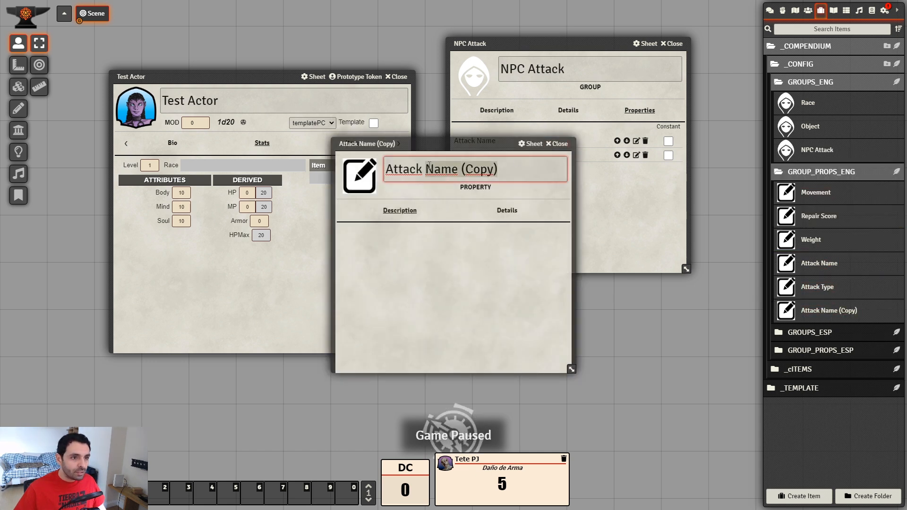
text(Damage)
key(Return)
- Change the Attack Damage property's key to atk_dmg
click(507, 211)
click(437, 235)
key(BackSpace)
key(BackSpace)
key(BackSpace)
key(BackSpace)
text(dmg)
- Change the Attack Damage property's tag to Attack Dmg
click(436, 273)
key(BackSpace)
key(BackSpace)
key(BackSpace)
key(BackSpace)
text(Da)
key(BackSpace)
text(mg)
click(517, 350)
- Set the Attack Damage property's default value to 1d6
drag(550, 233, 511, 231)
key(BackSpace)
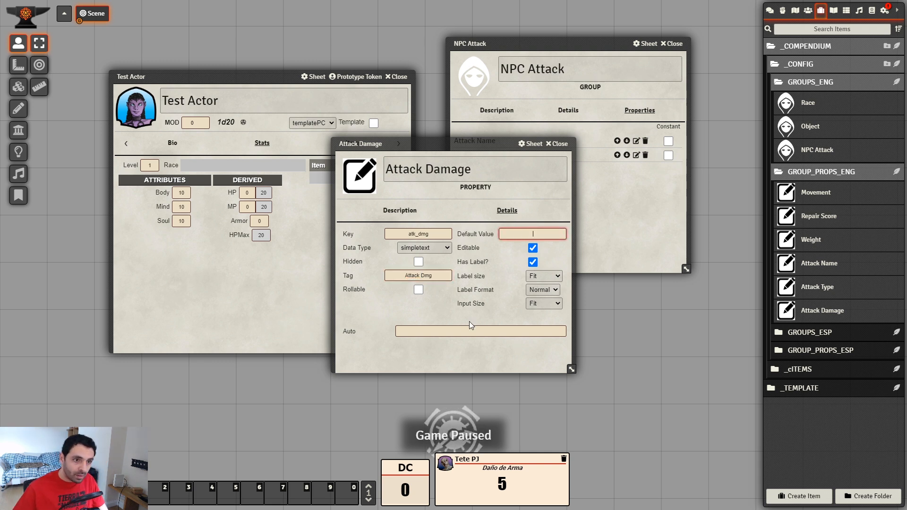
text(1d6)
click(533, 366)
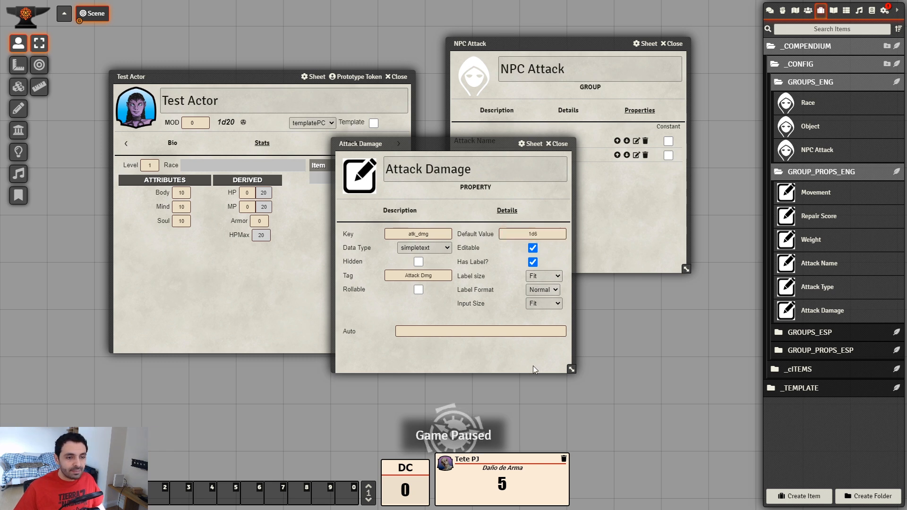
- Add the Attack Damage property to the NPC Attack group as a non-constant property
click(563, 144)
drag(840, 316, 659, 188)
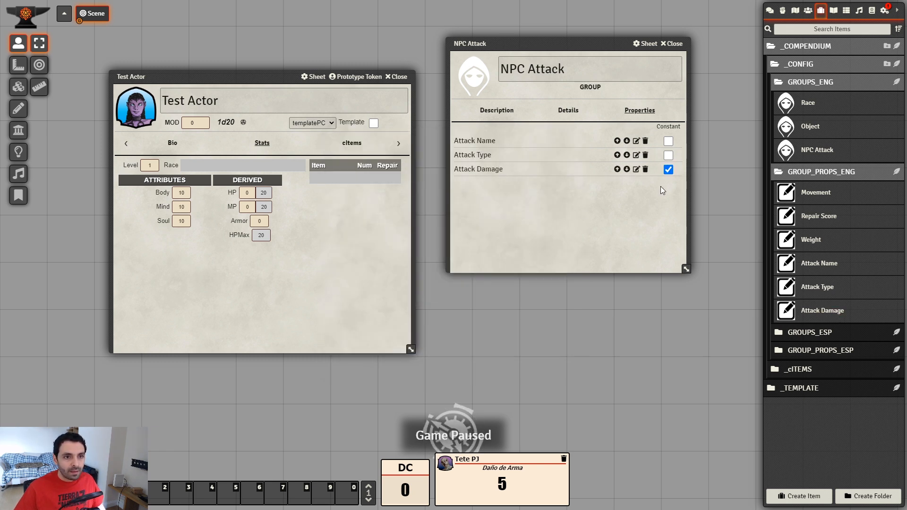
click(668, 169)
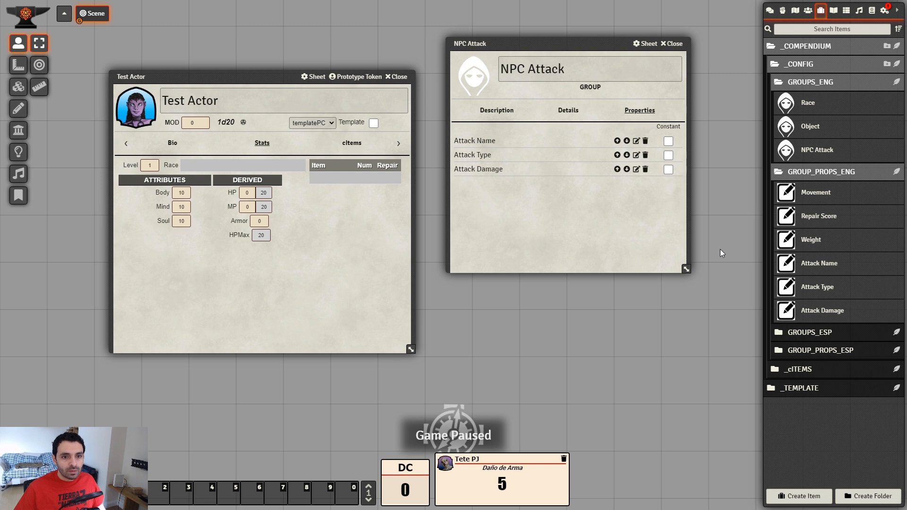
- Duplicate the Attack Damage property and rename the copy to Attack Roll
right_click(830, 314)
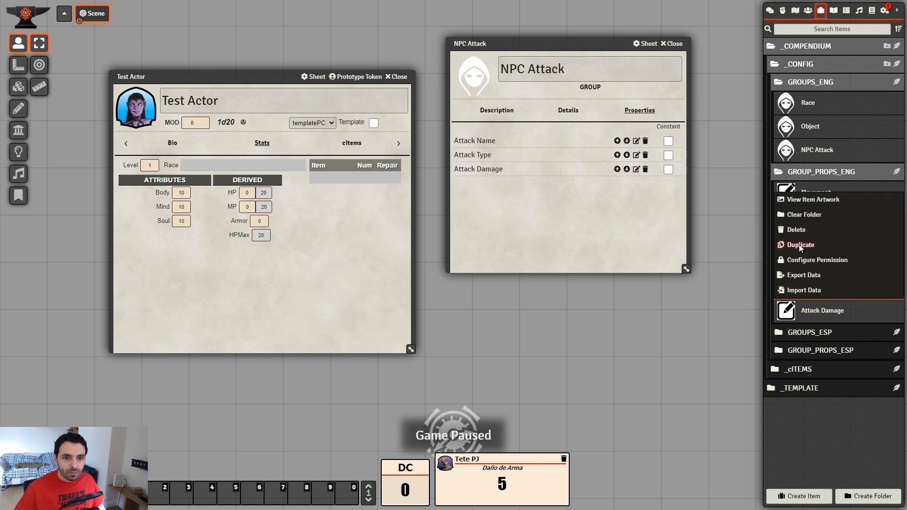
click(798, 245)
click(832, 335)
drag(475, 145, 534, 230)
text(Roll)
key(Return)
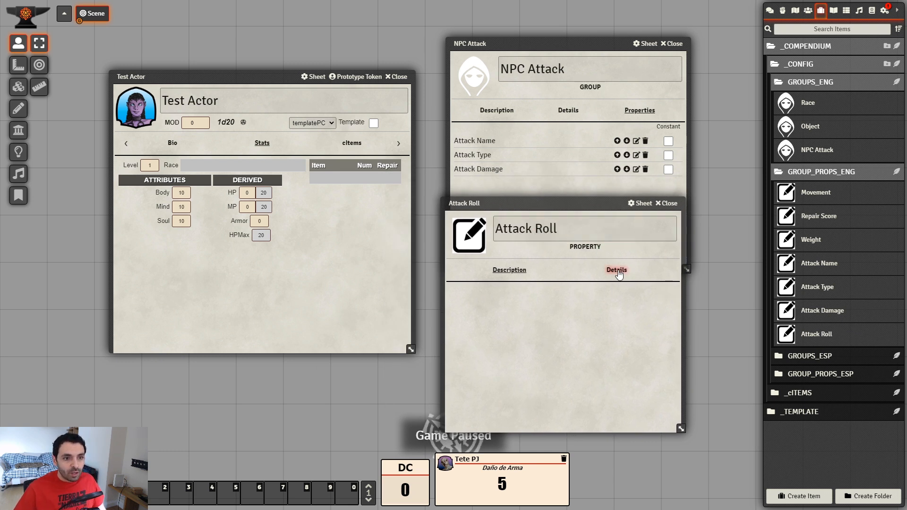
- Change the Attack Roll property's key to atk_roll
click(617, 271)
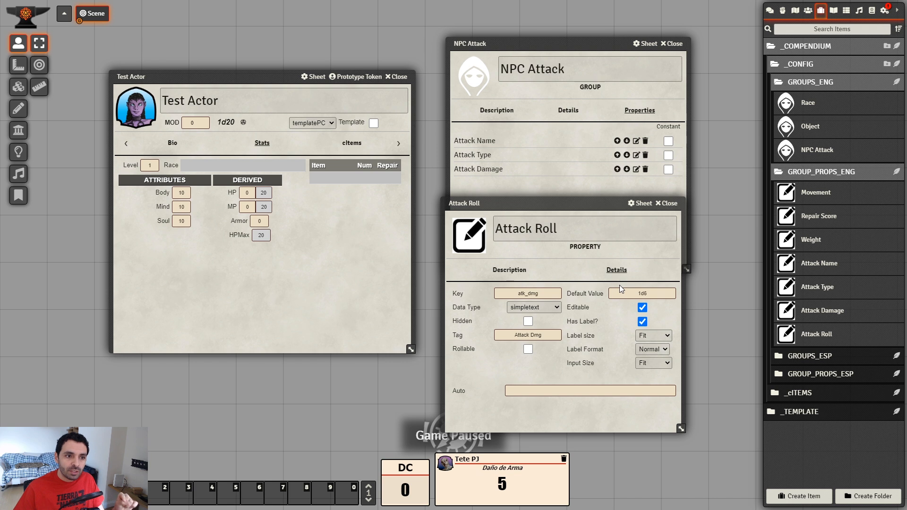
drag(577, 203, 597, 186)
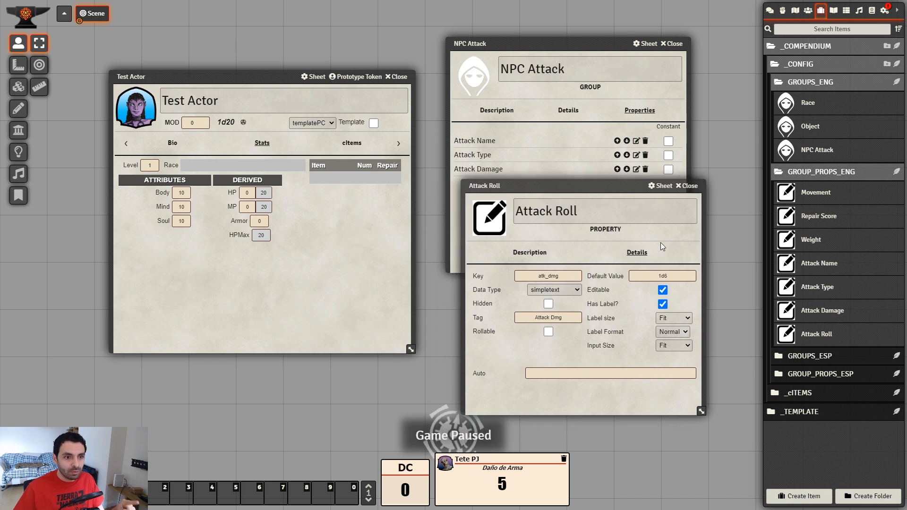
drag(571, 277, 551, 278)
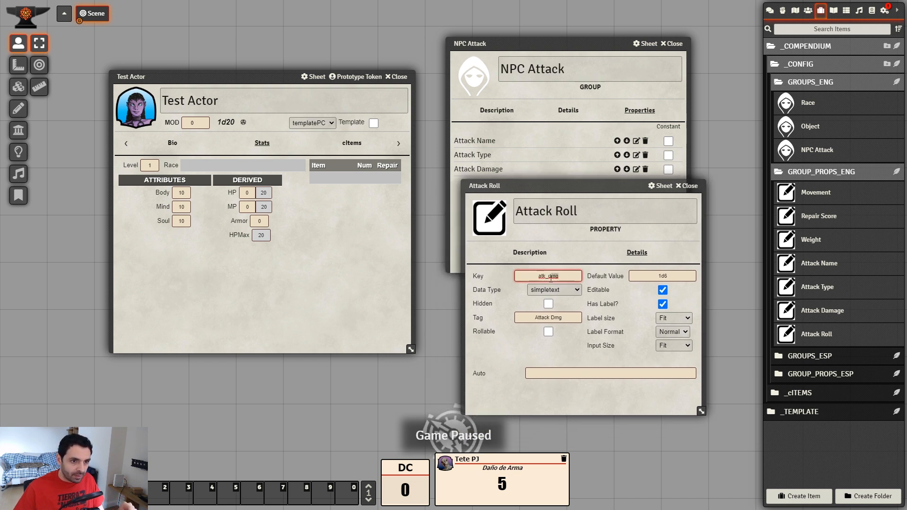
text(roll)
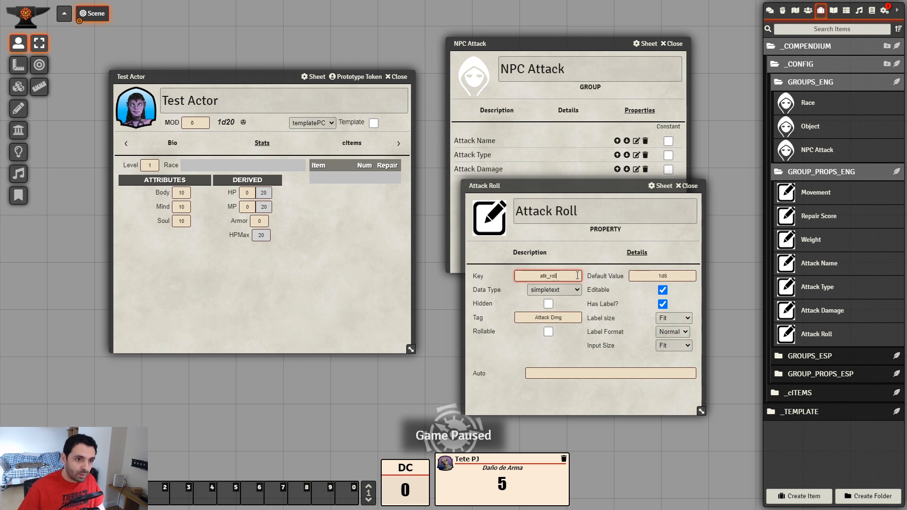
- Clear the Attack Roll property's default value and tag
drag(684, 277, 630, 274)
key(BackSpace)
click(651, 408)
triple_click(571, 317)
key(BackSpace)
click(624, 395)
- Change the Attack Roll property's data type to label and set its tag to Roll
click(577, 292)
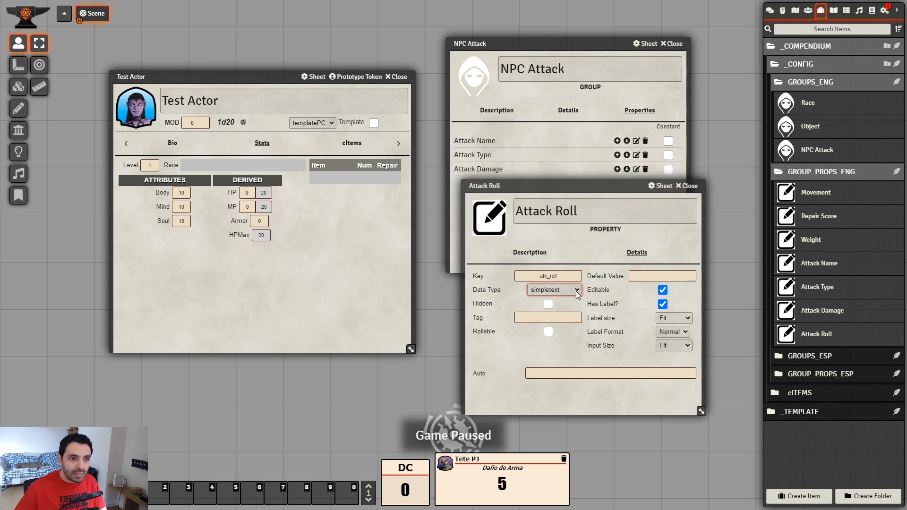
click(555, 347)
click(548, 319)
text(Atack Roll)
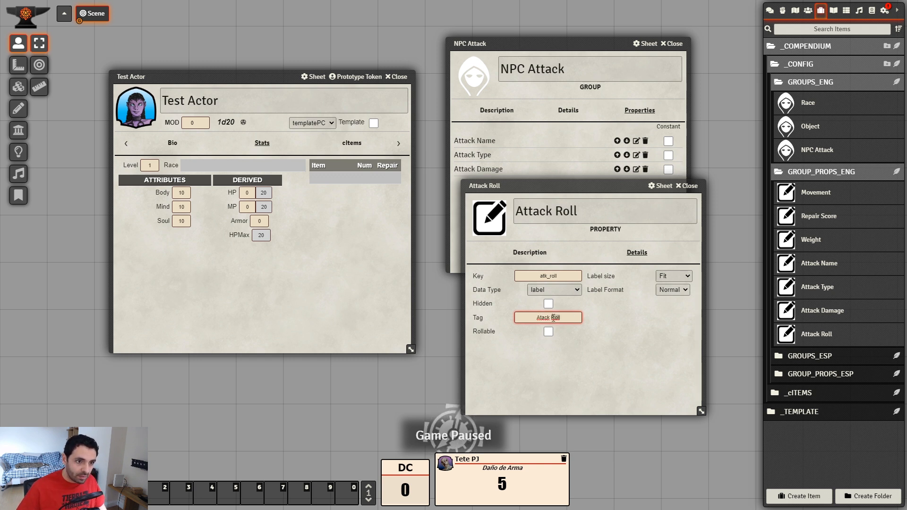
drag(569, 319, 493, 302)
key(BackSpace)
text(Roll)
click(580, 367)
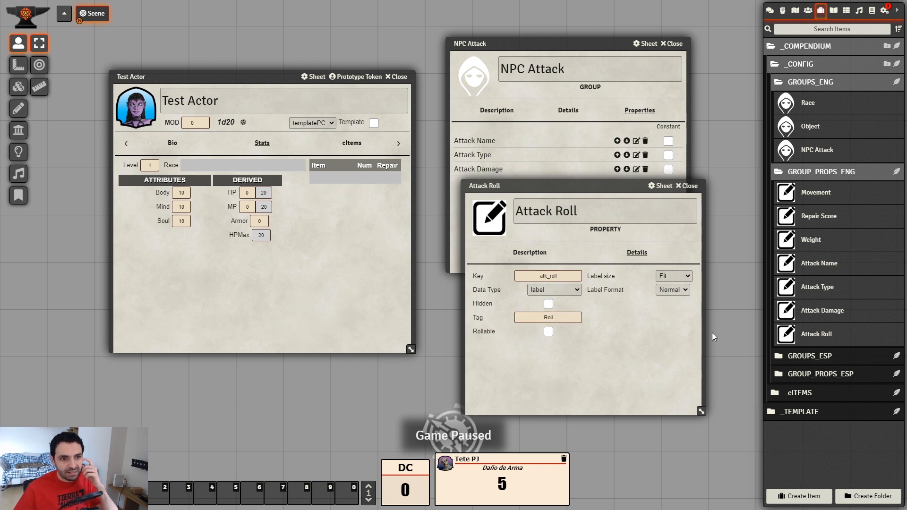
- Set the Attack Roll property's label format to Die and make the property rollable
click(685, 291)
click(683, 324)
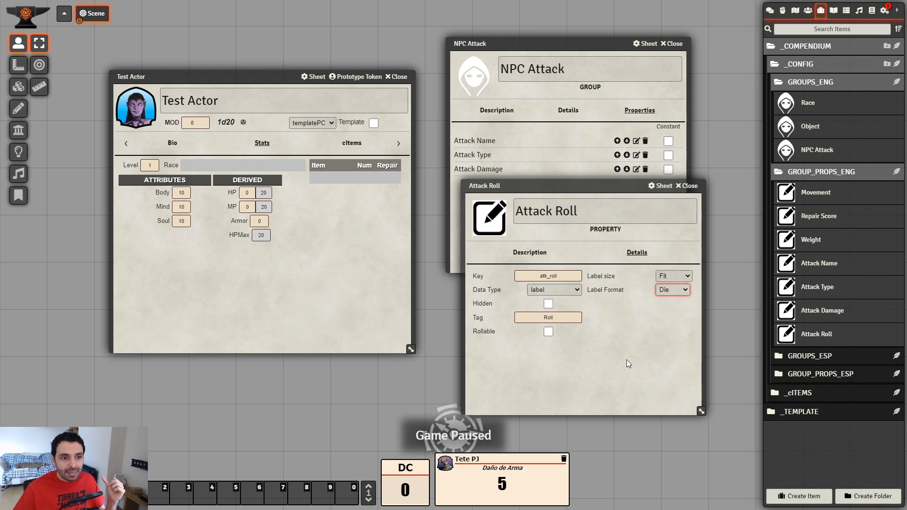
click(548, 331)
- Move the Attack Roll sheet clear of the NPC Attack group and begin its roll name with #{name}
click(554, 353)
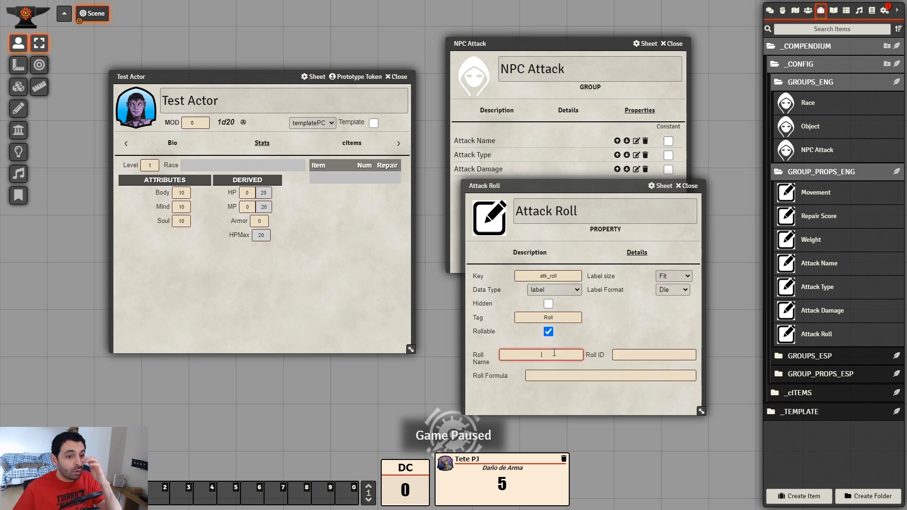
drag(567, 186, 303, 196)
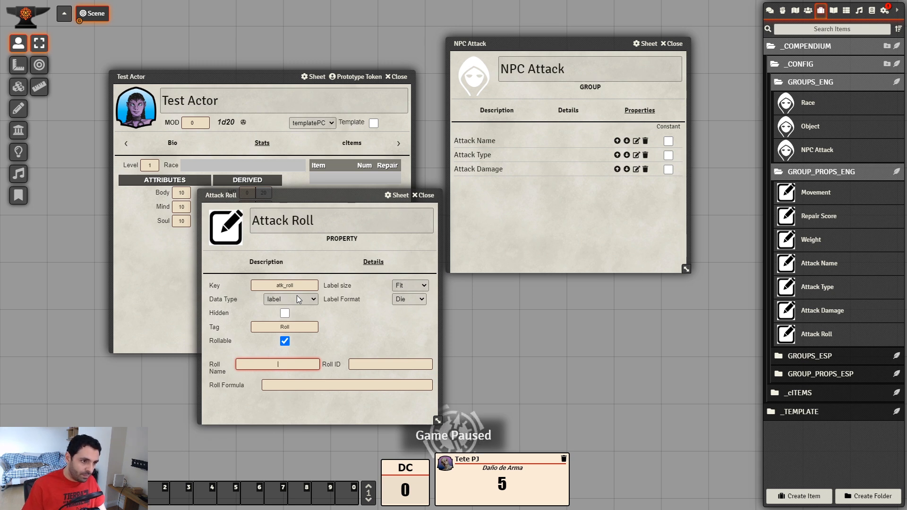
text(#{)
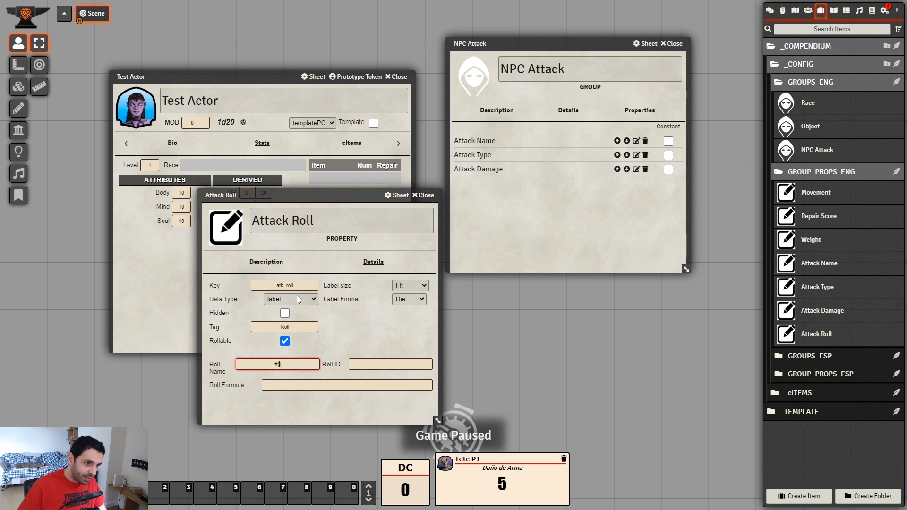
text(name} A)
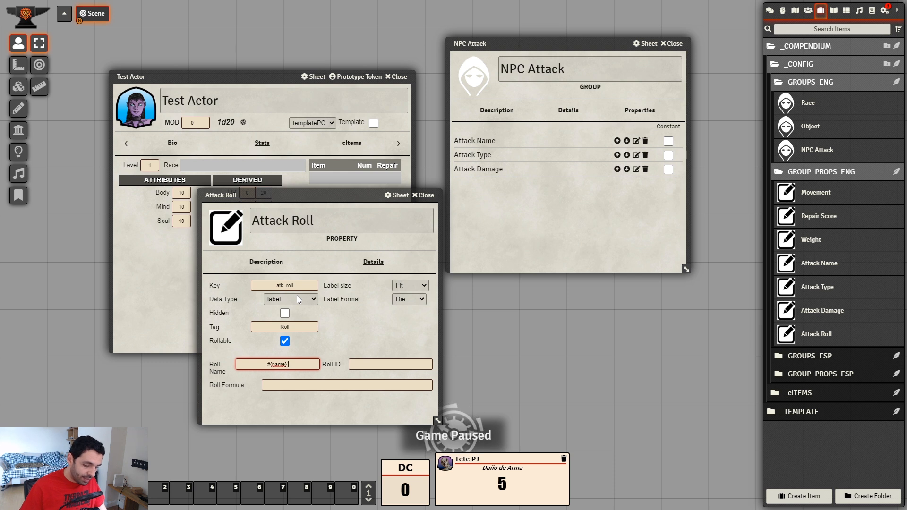
text(tac)
key(BackSpace)
key(BackSpace)
key(BackSpace)
key(BackSpace)
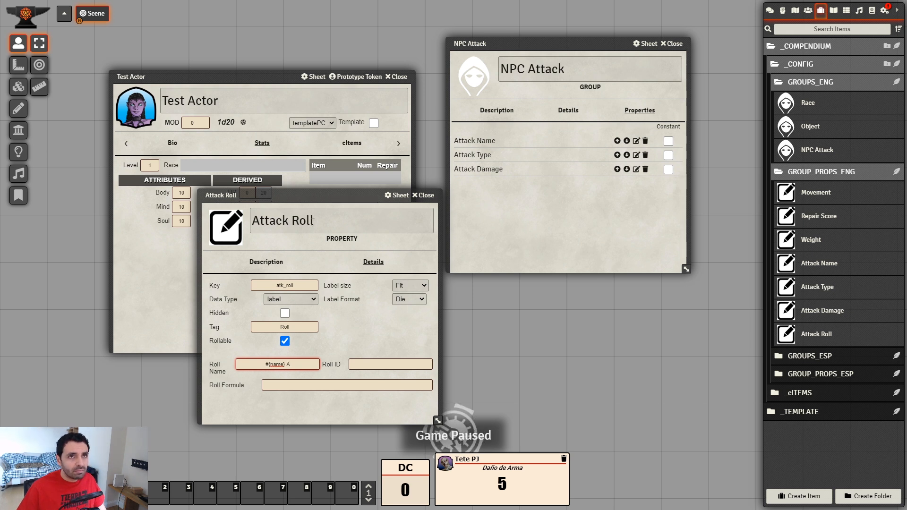
click(284, 225)
key(Home)
text(Damage)
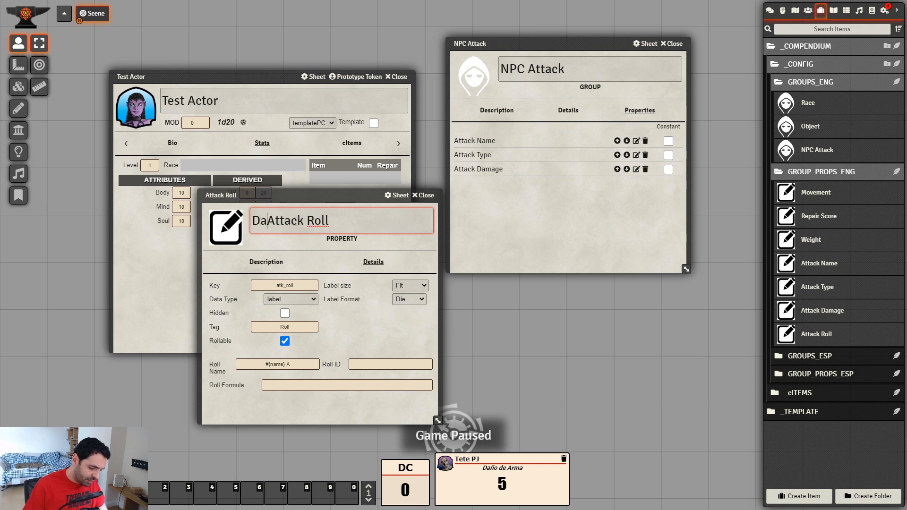
key(Delete)
key(Delete)
key(Delete)
key(Delete)
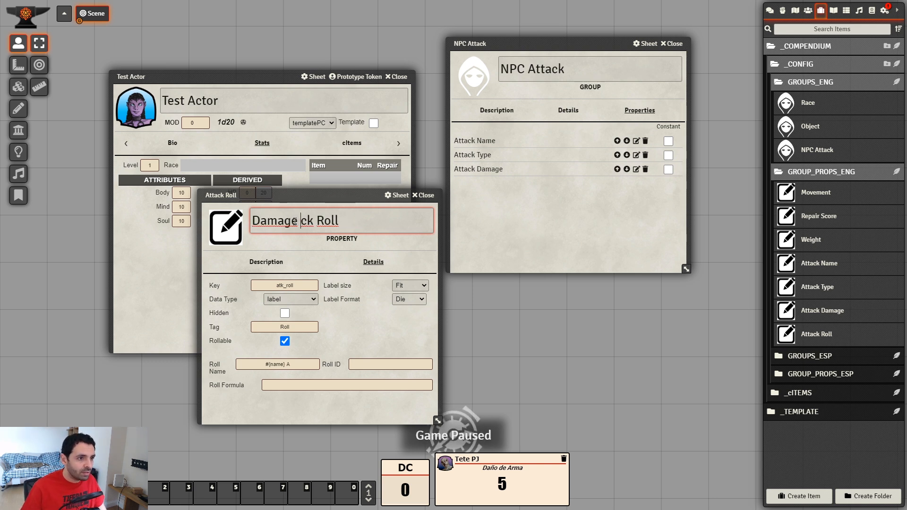
key(BackSpace)
key(BackSpace)
key(BackSpace)
key(BackSpace)
key(BackSpace)
key(BackSpace)
key(BackSpace)
text(Atta)
- Rename the Attack Roll property to Attack DamageRoll
click(292, 220)
text(Damage)
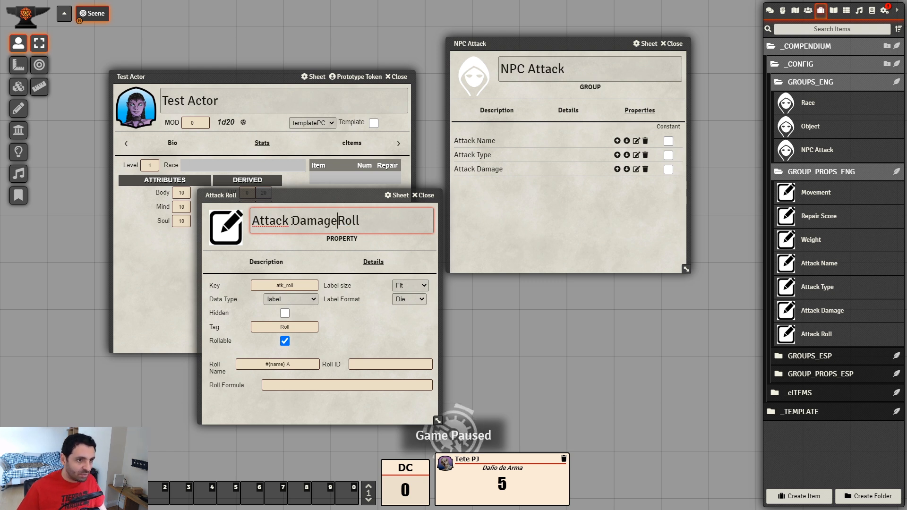
- Complete the property's roll name as #{name} Damage
click(309, 364)
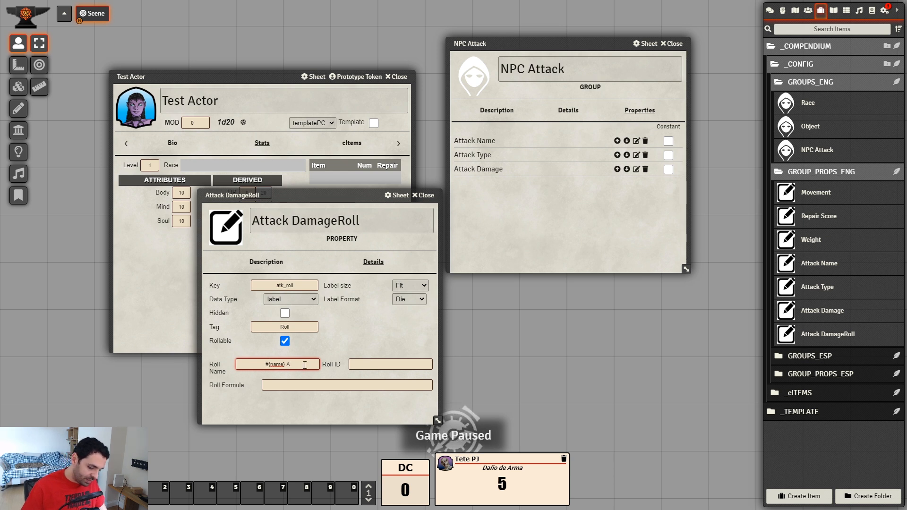
text(amage)
click(334, 391)
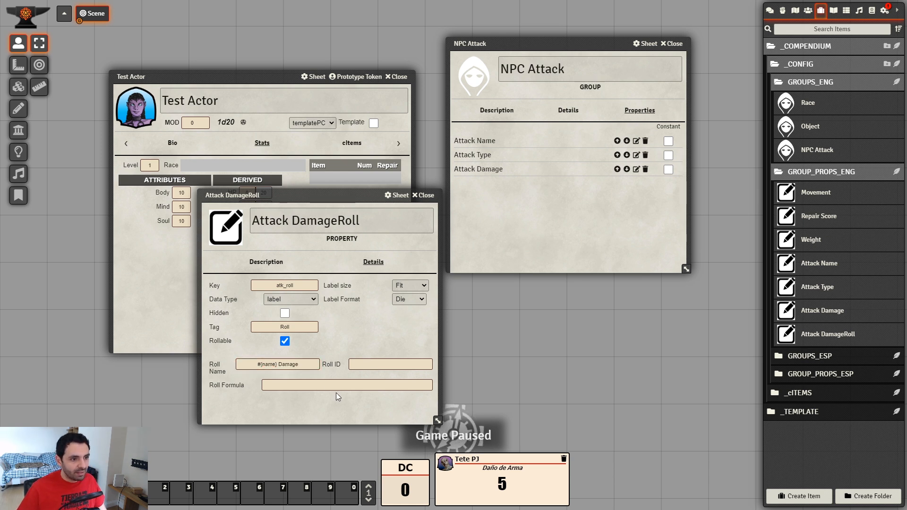
triple_click(282, 364)
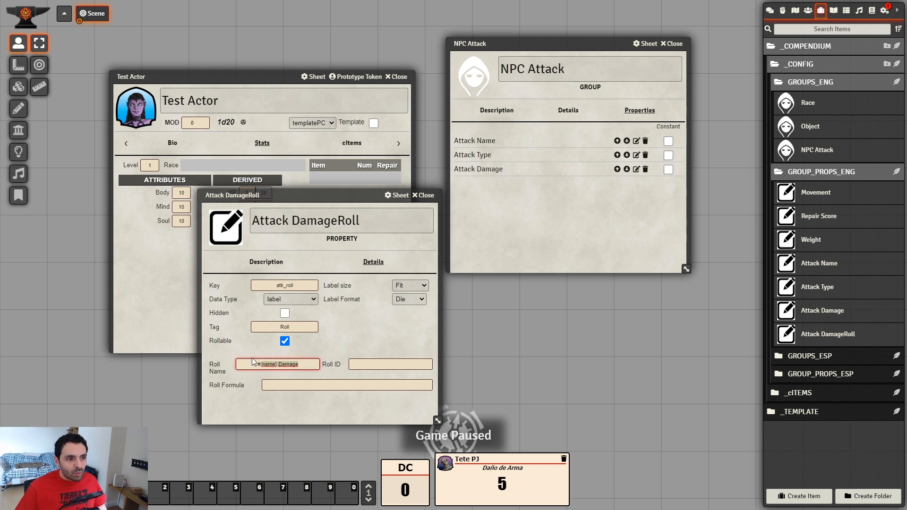
click(313, 366)
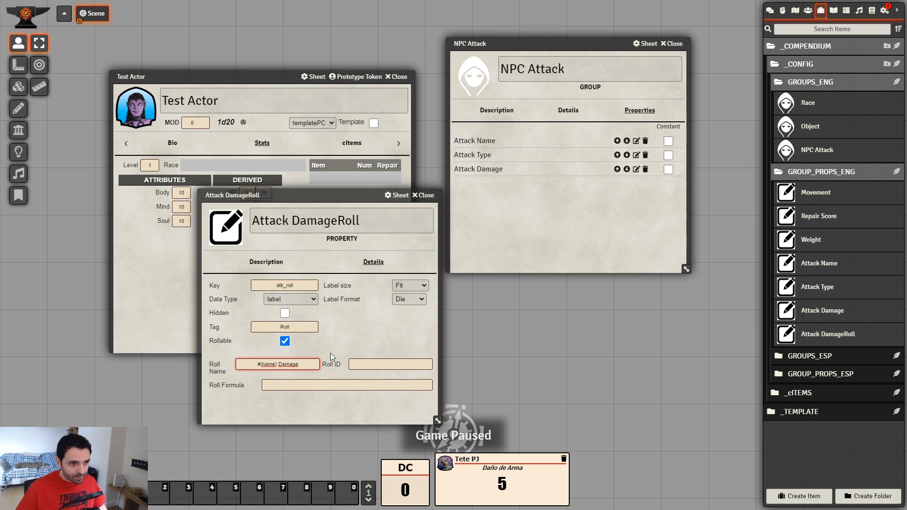
- Set the Attack DamageRoll property's roll ID to damage and begin its roll formula with an empty #{} reference
click(388, 362)
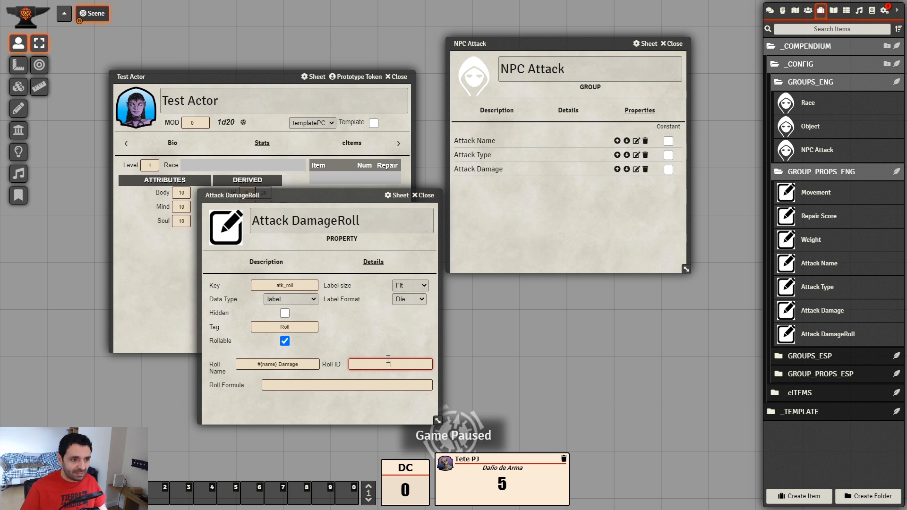
text(damage)
click(356, 384)
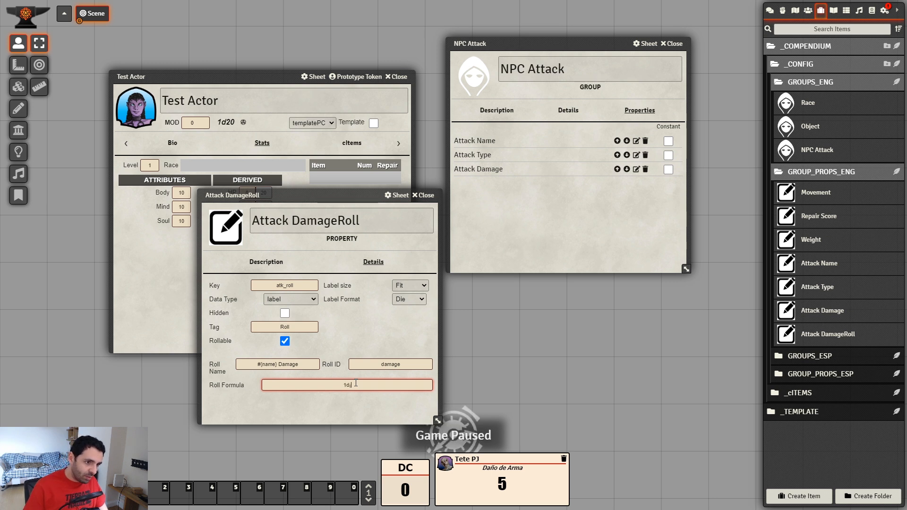
text(#{})
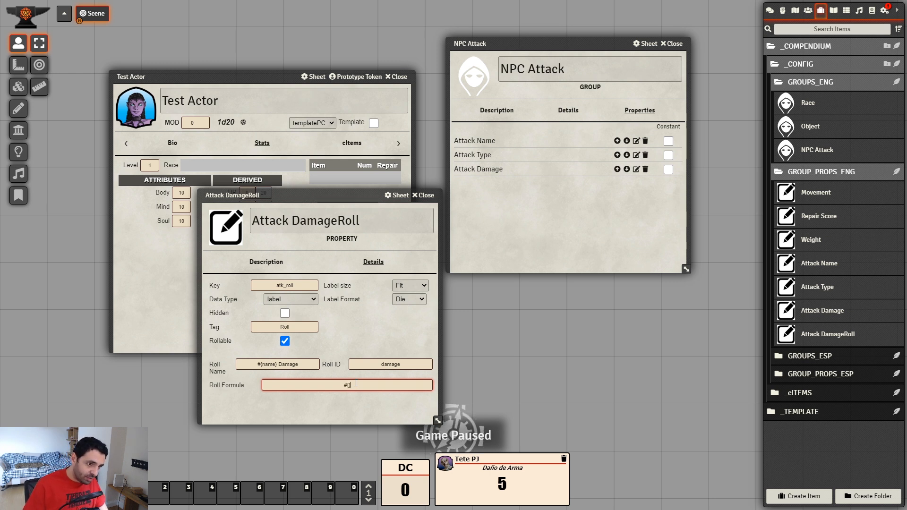
- Copy the Attack Damage property's key into the roll formula's braces so the formula is #{atk_dmg}
click(637, 169)
click(411, 231)
double_click(411, 233)
key(ctrl+c)
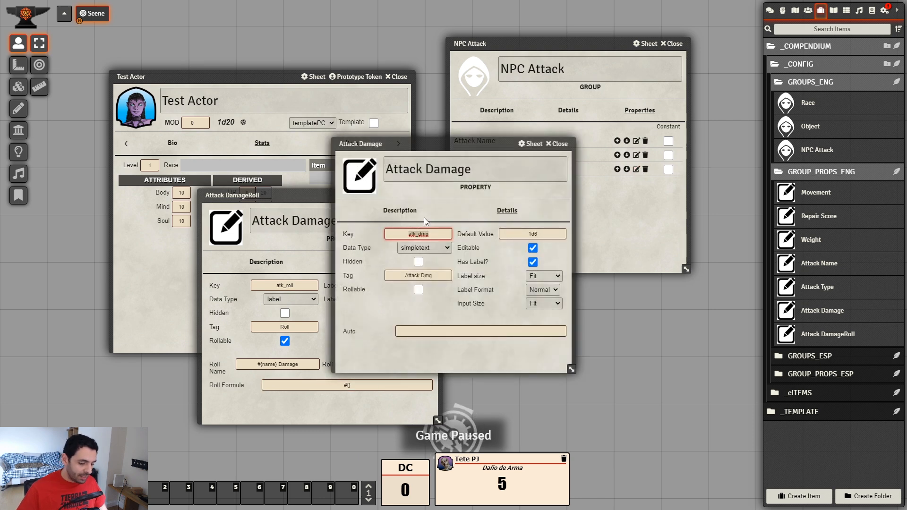
click(558, 144)
click(347, 385)
key(ctrl+v)
click(371, 404)
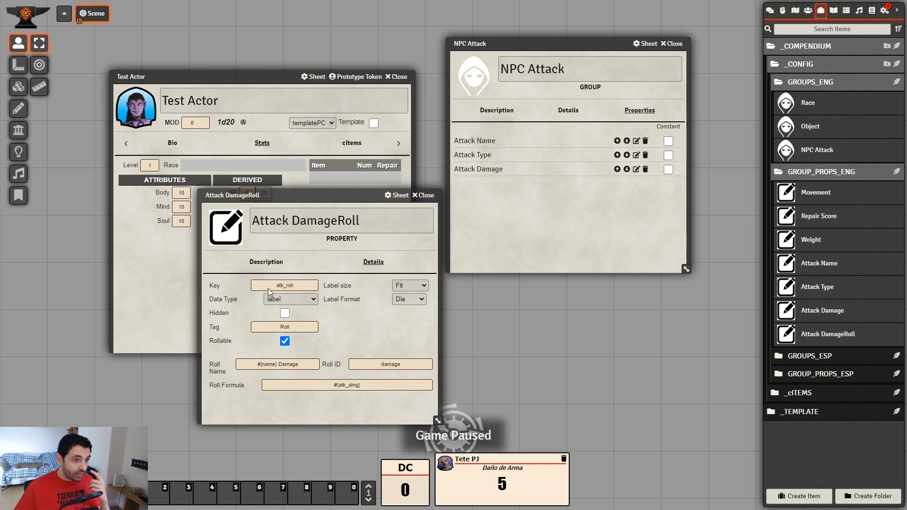
- Add the Attack DamageRoll property to the NPC Attack group as a constant, and close the group sheet
click(424, 195)
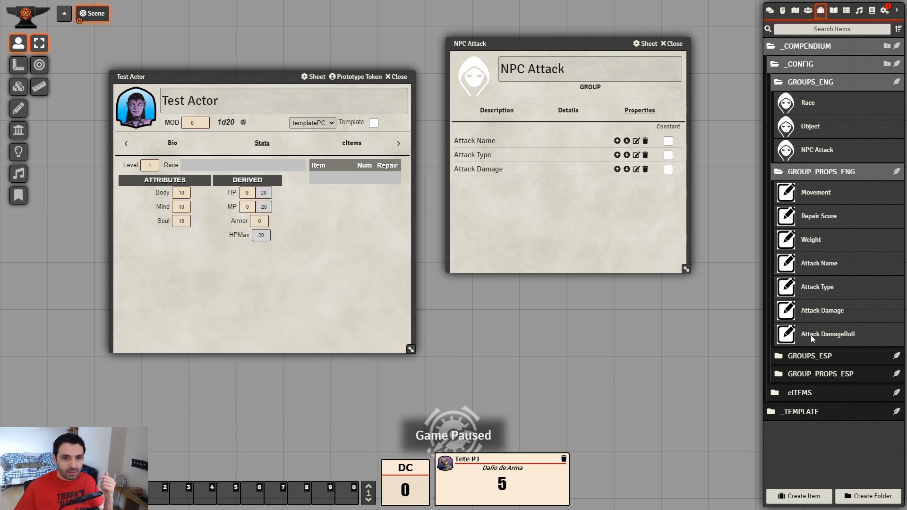
drag(801, 334, 579, 220)
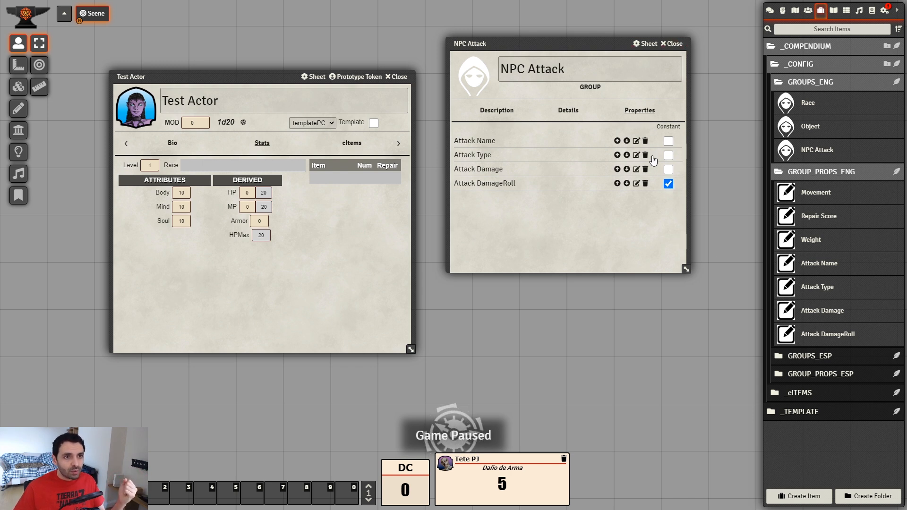
click(673, 44)
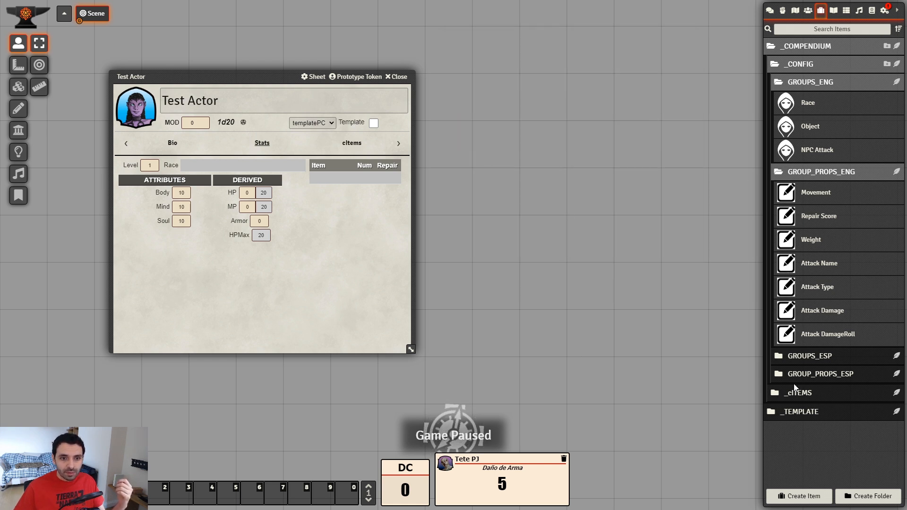
- Create a panel item named NPC Attacks Panel in the English subfolder of _PANELS under _TEMPLATE
click(829, 413)
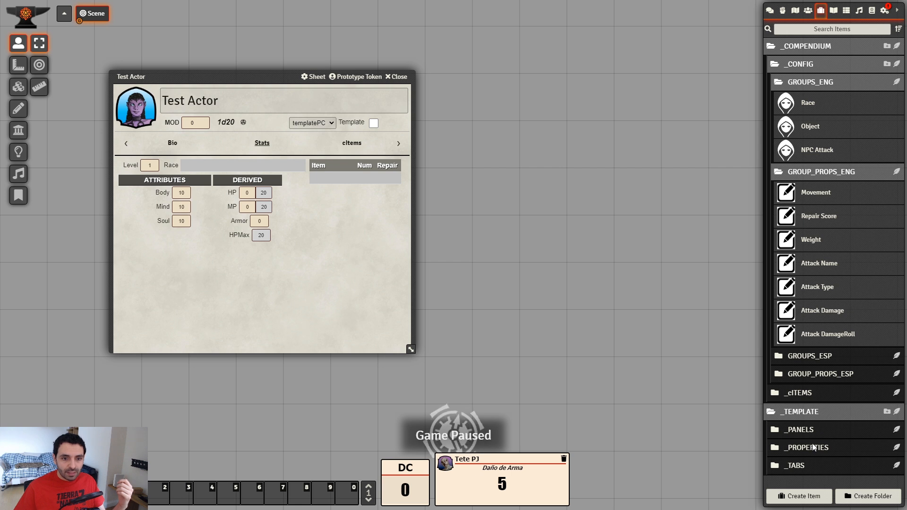
click(812, 431)
scroll(829, 399, down, 1)
click(821, 422)
scroll(840, 412, down, 3)
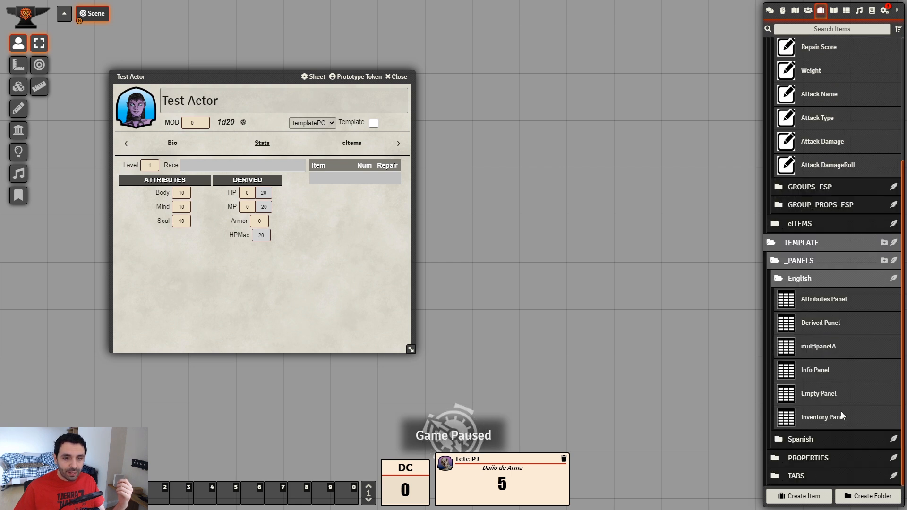
click(894, 279)
drag(431, 223, 494, 233)
click(534, 252)
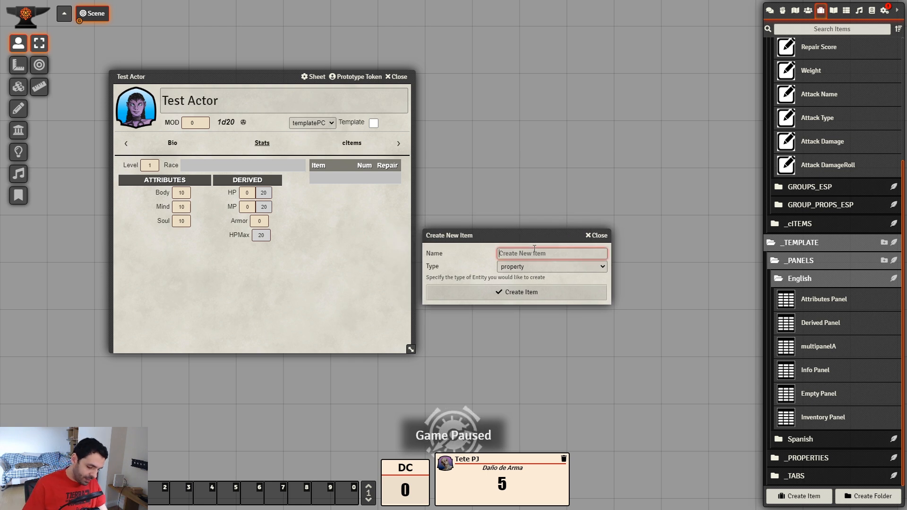
text(NPC Attacks Panel)
click(532, 267)
click(529, 284)
click(538, 292)
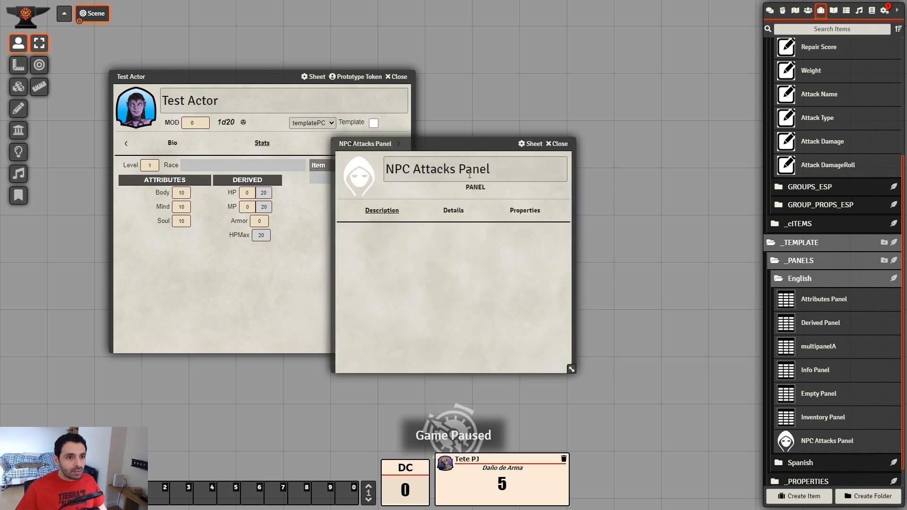
- Set the NPC Attacks Panel's key to npc_atk_panel and its title to ATTACKS
drag(437, 137, 556, 128)
click(573, 194)
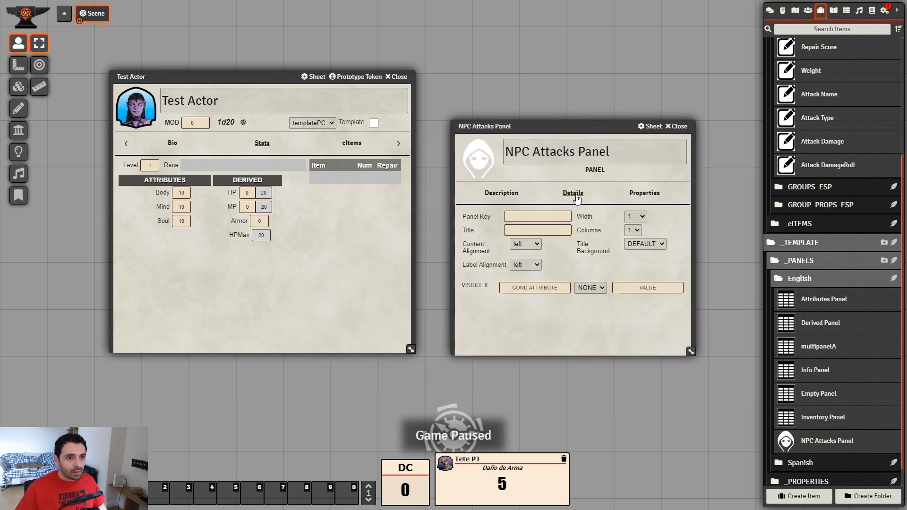
click(556, 215)
text(np)
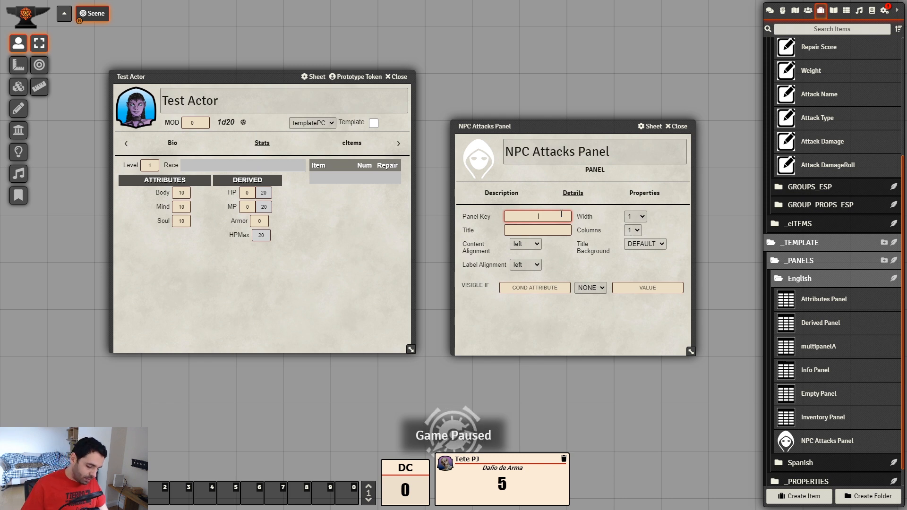
text(c_atk)
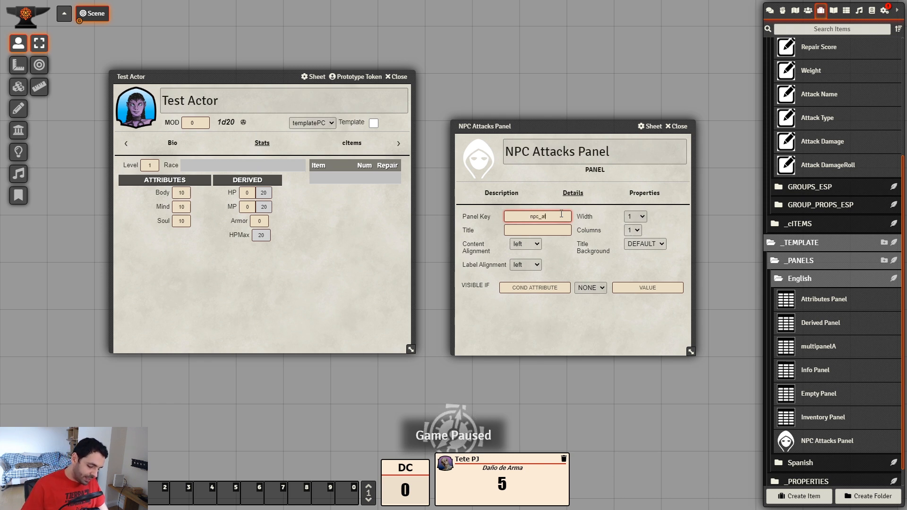
text(_panel)
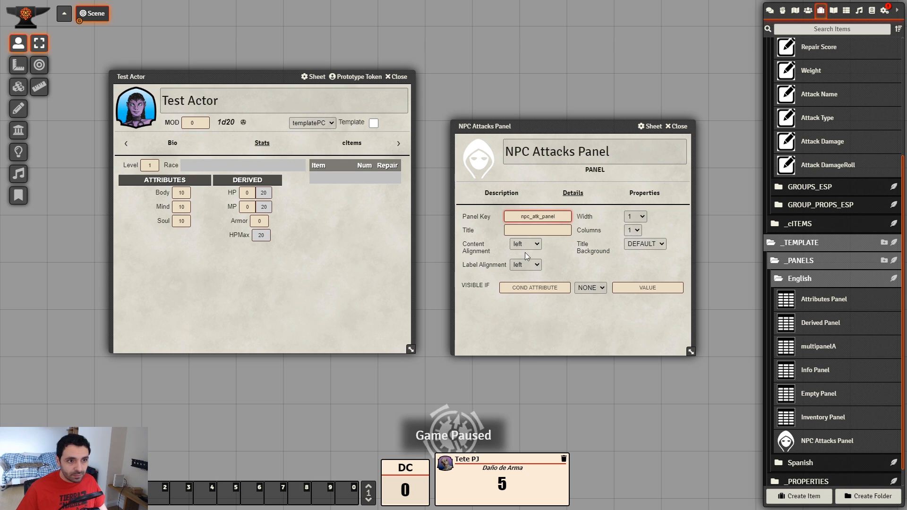
key(Tab)
text(ATTACKS)
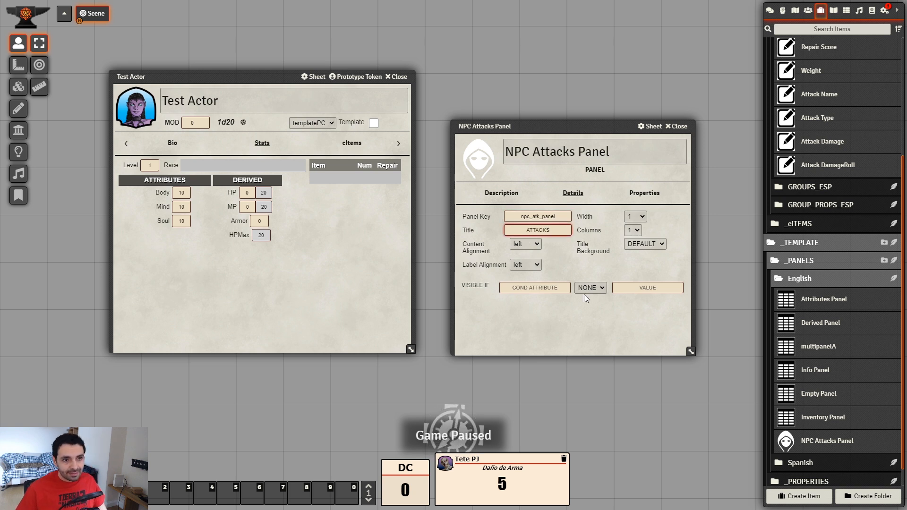
click(680, 231)
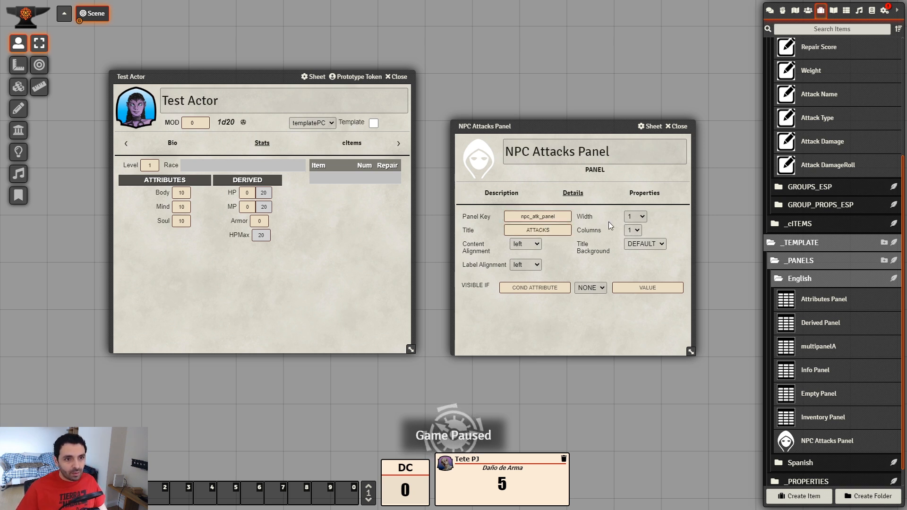
- Assign the image sh_panel_icon.png from img/06_Icons as the NPC Attacks Panel's icon
click(652, 189)
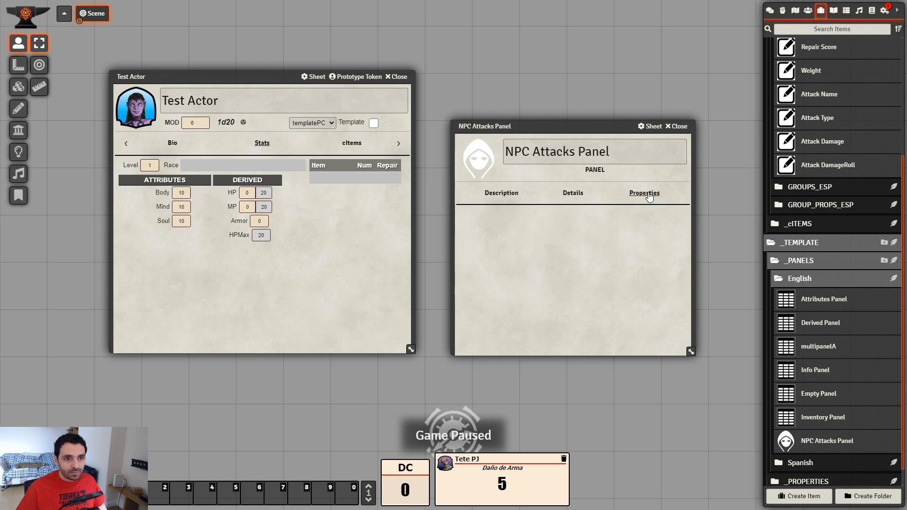
scroll(830, 357, down, 1)
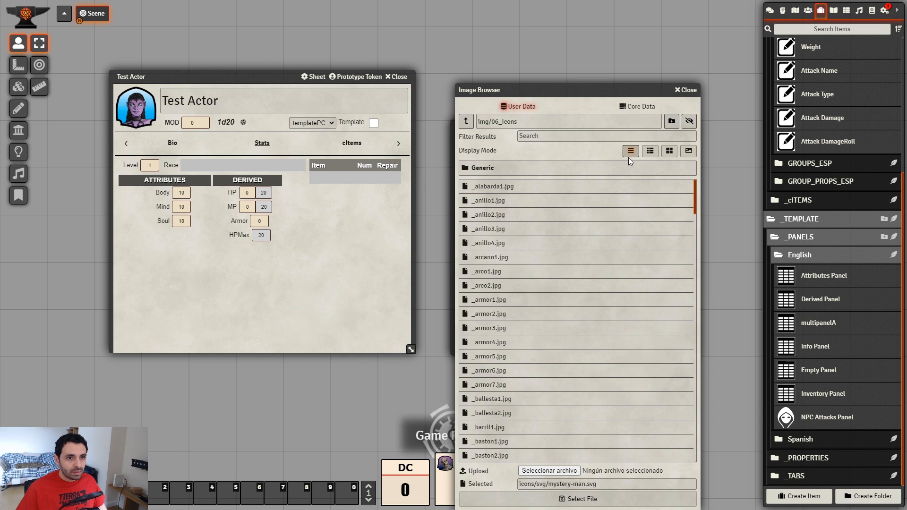
click(650, 151)
drag(693, 188, 667, 415)
scroll(667, 415, down, 10)
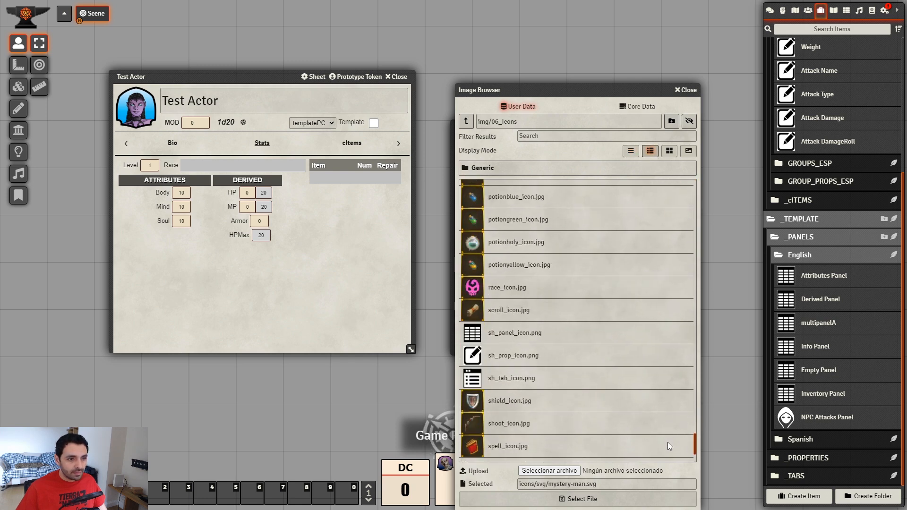
click(509, 260)
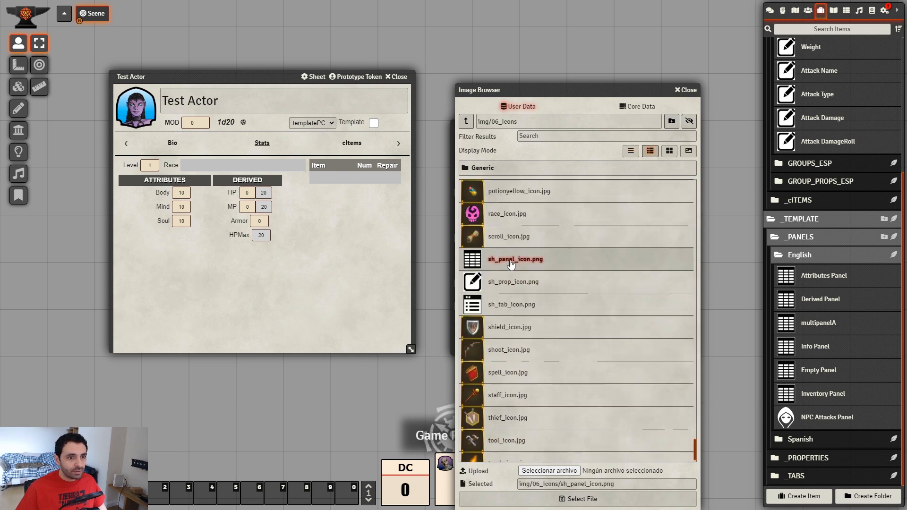
click(580, 499)
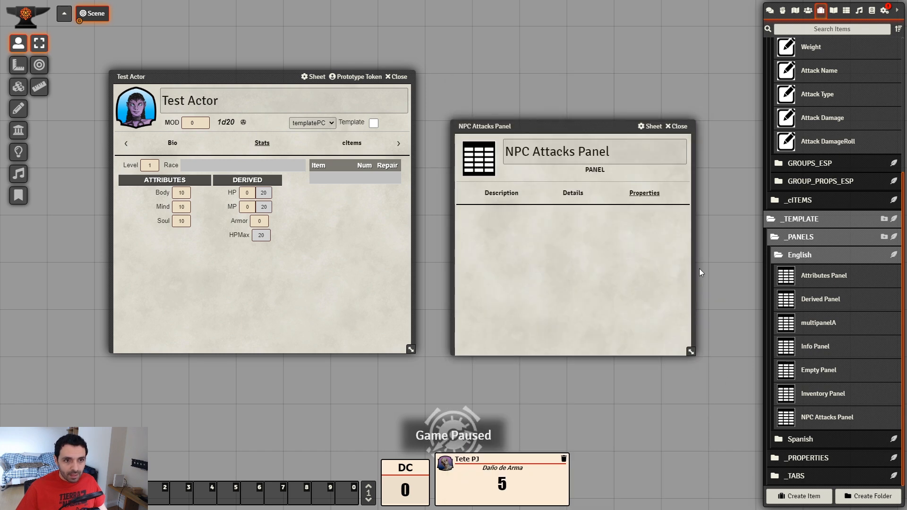
- Duplicate the MP property in the English subfolder of _PROPERTIES
click(832, 456)
scroll(852, 299, down, 1)
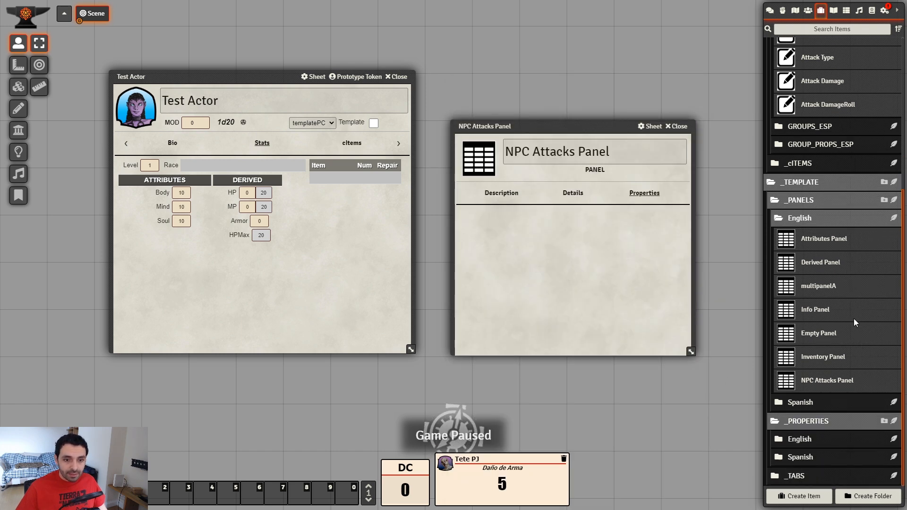
click(812, 442)
scroll(851, 302, down, 6)
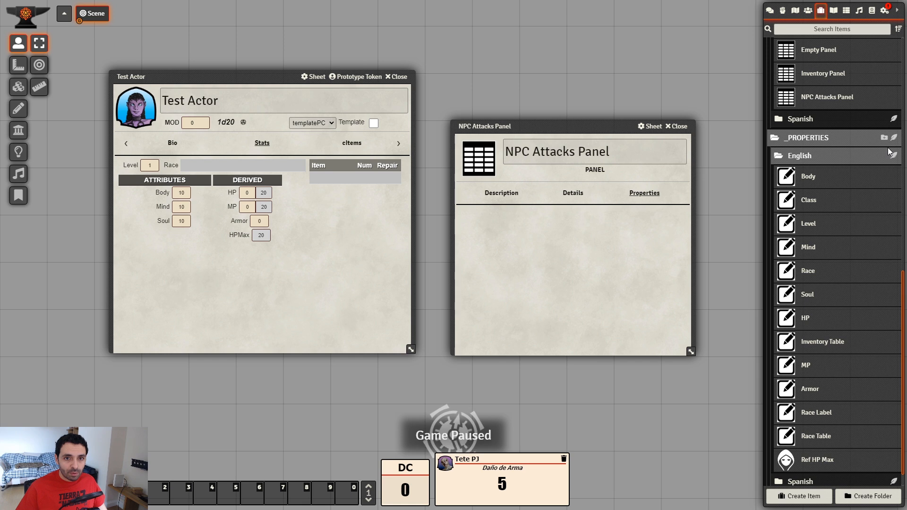
right_click(806, 372)
click(803, 239)
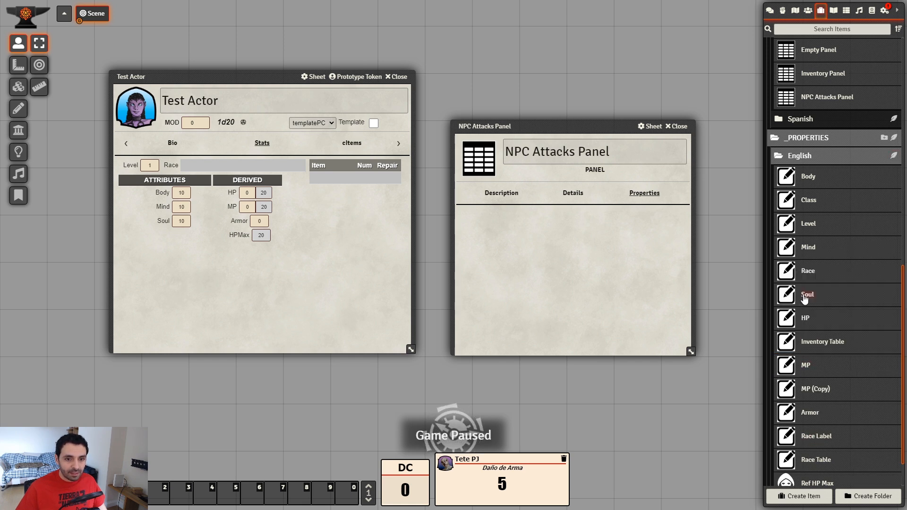
scroll(821, 407, down, 1)
click(822, 436)
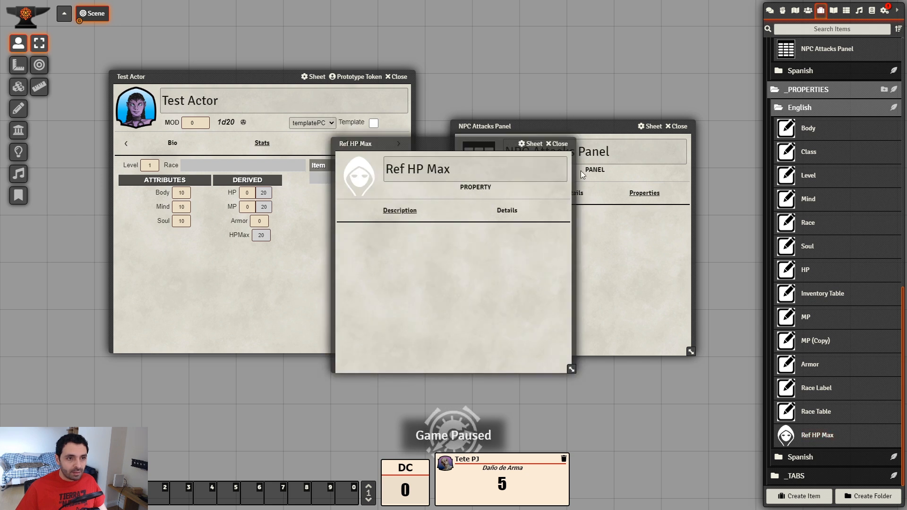
click(558, 144)
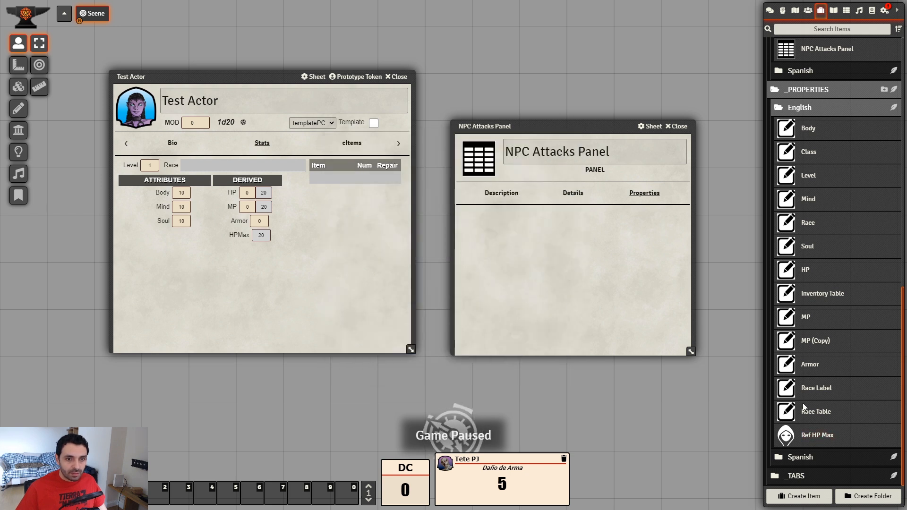
- Rename the duplicated MP property as NPC Attack Table
click(819, 341)
triple_click(491, 173)
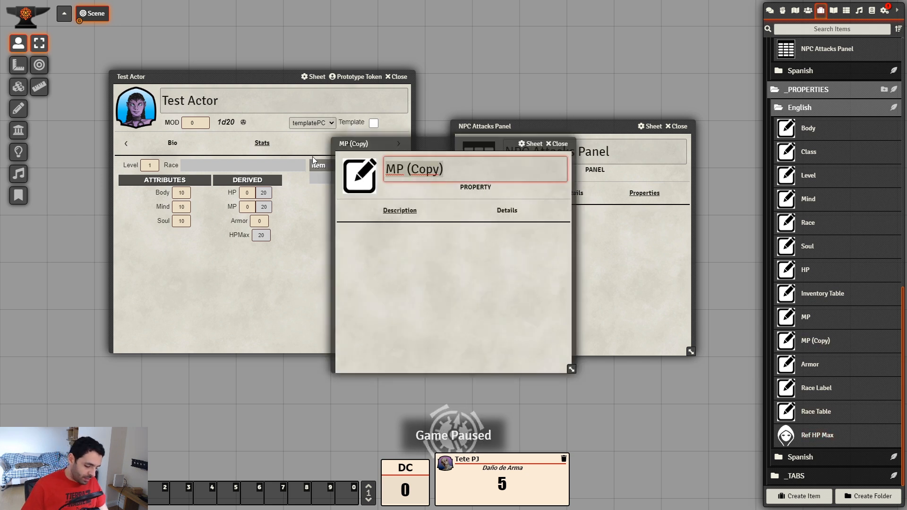
text(NPC Attack Table)
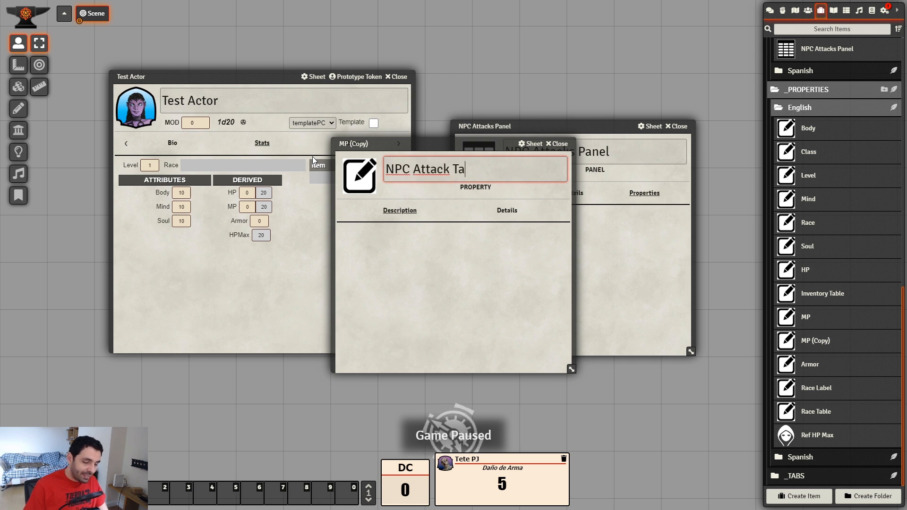
click(450, 237)
- Move the NPC Attack Table sheet clear of the other sheets and set the property's key to npc_attack_table
click(507, 210)
drag(501, 143, 727, 244)
double_click(624, 333)
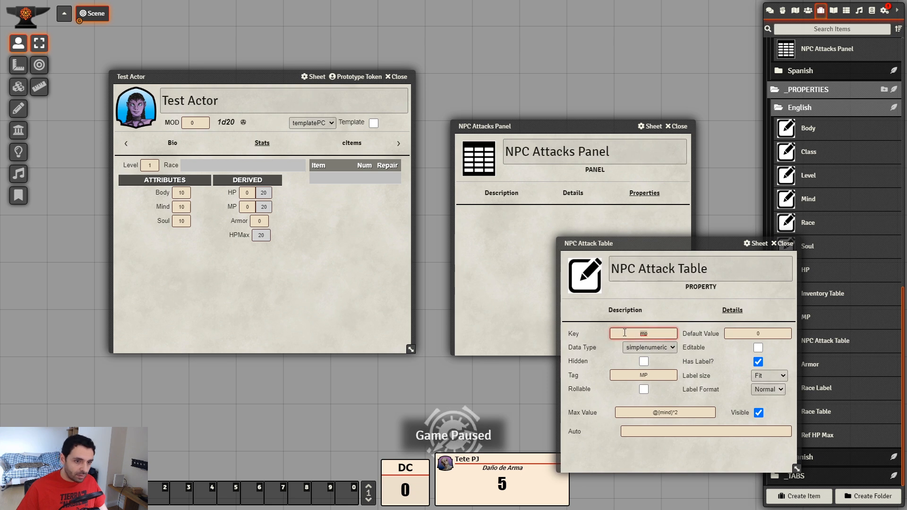
text(npc)
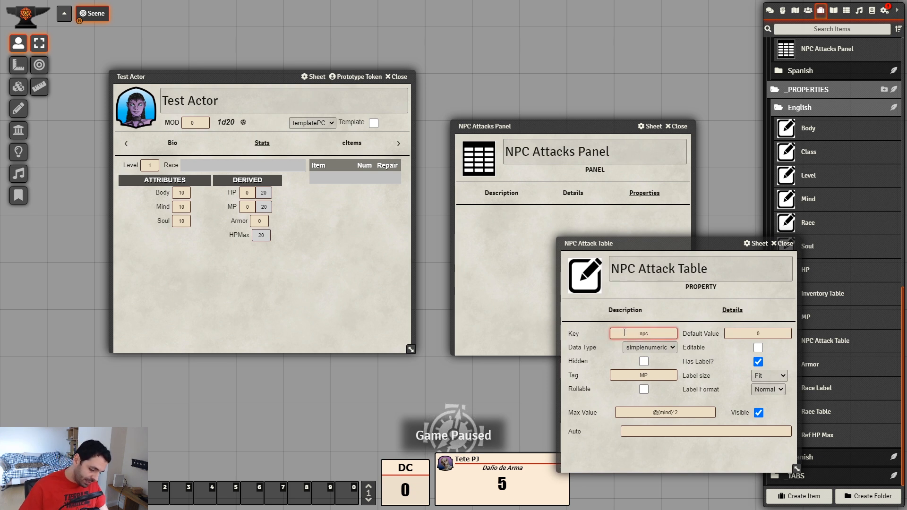
text(_attack_table)
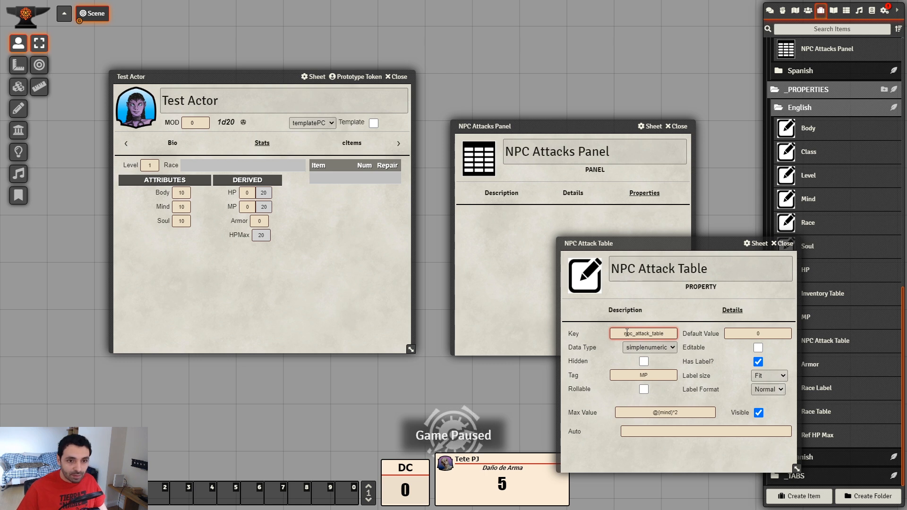
- Clear the NPC Attack Table property's default value and tag
click(740, 335)
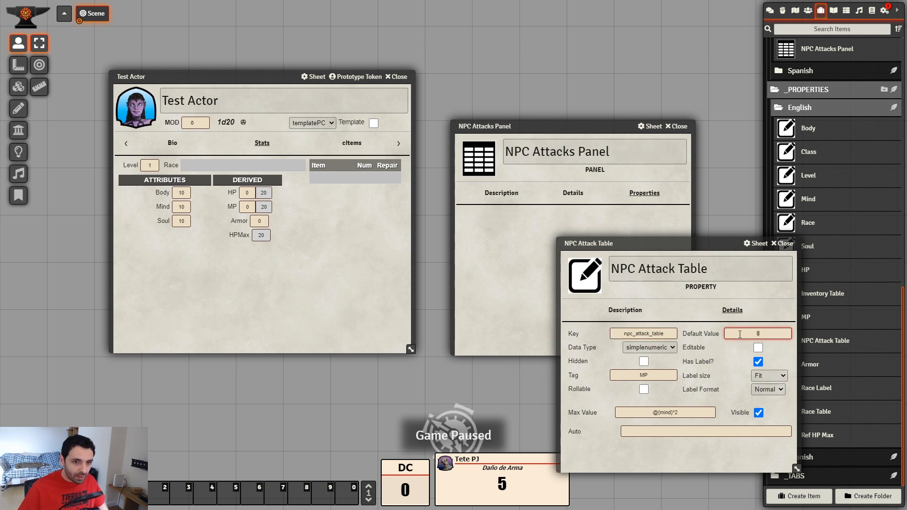
key(BackSpace)
click(666, 376)
key(BackSpace)
key(BackSpace)
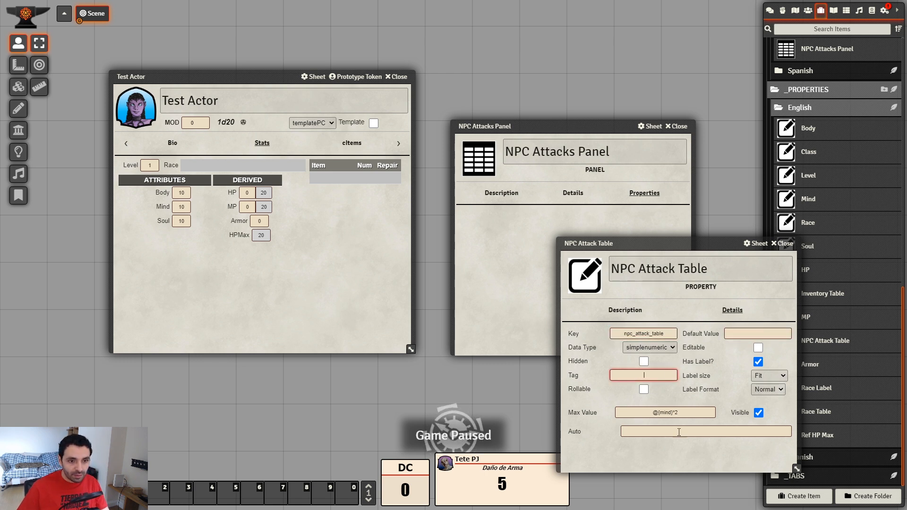
- Clear the NPC Attack Table property's max value and set its data type to table
triple_click(676, 413)
key(BackSpace)
click(676, 432)
click(687, 455)
click(669, 348)
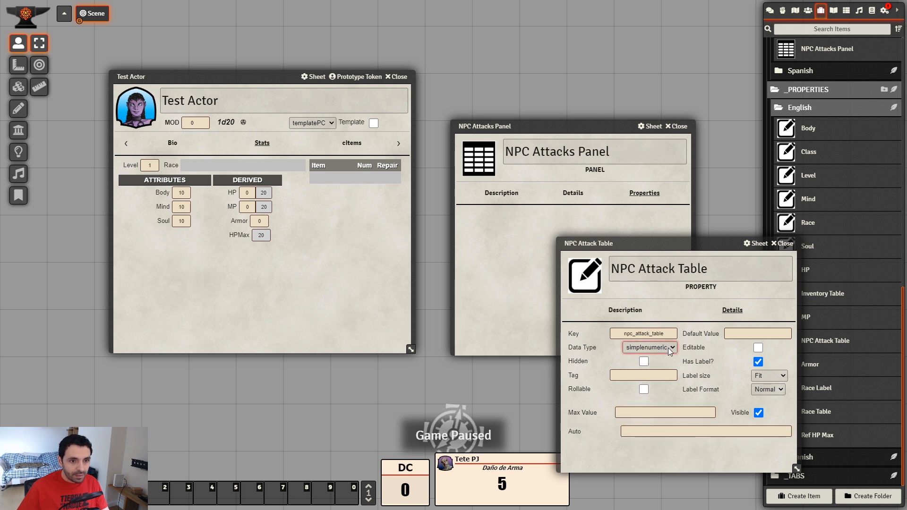
click(656, 418)
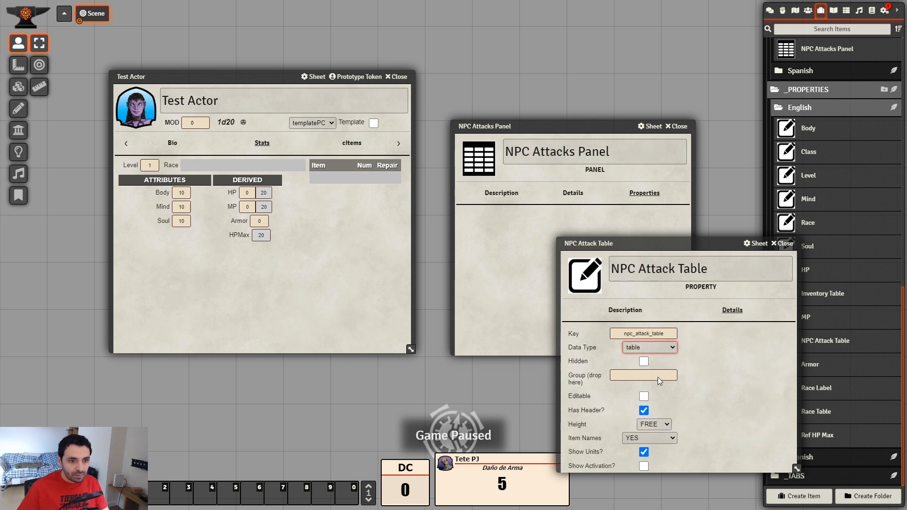
- Assign the NPC Attack group from GROUPS_ENG to the NPC Attack Table property
drag(681, 245, 603, 212)
scroll(851, 201, up, 10)
drag(830, 158, 568, 347)
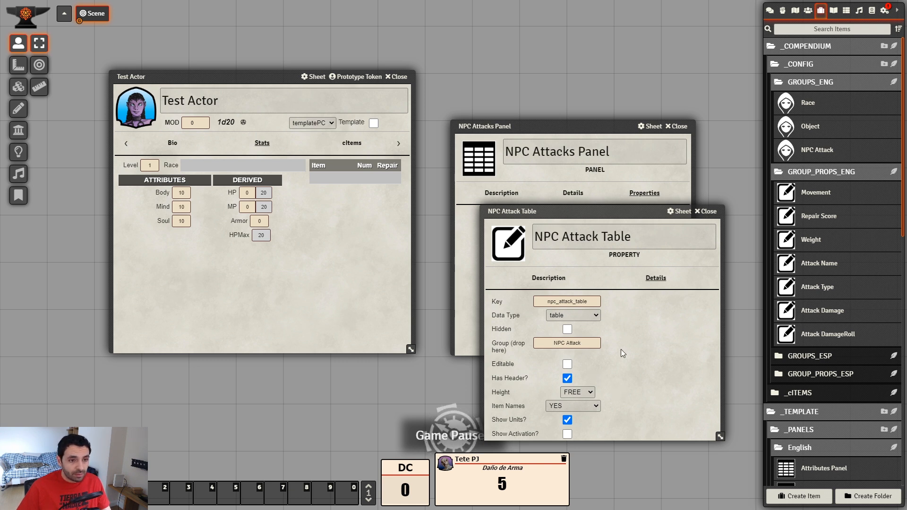
- Set the table's Item Names to NO, disable Show Units, and close the property sheet
drag(621, 213, 619, 184)
drag(713, 405, 714, 429)
click(588, 379)
click(580, 398)
click(656, 399)
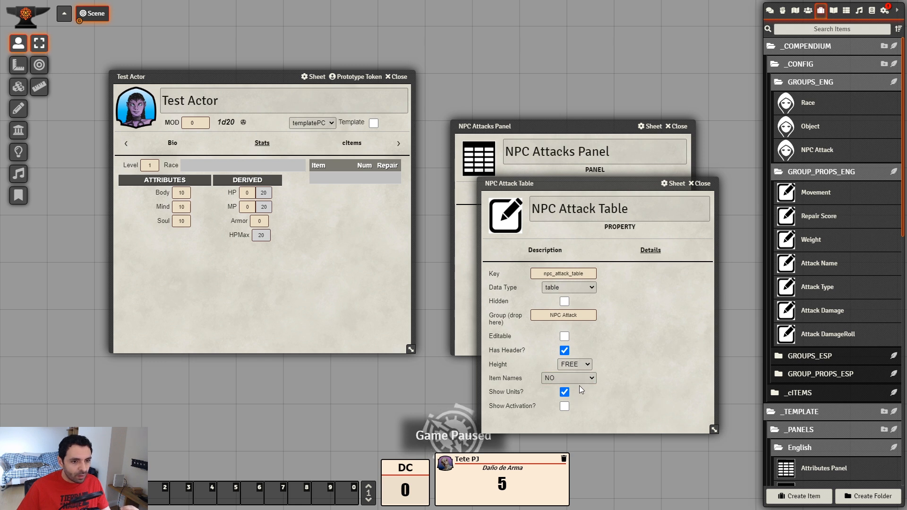
click(567, 393)
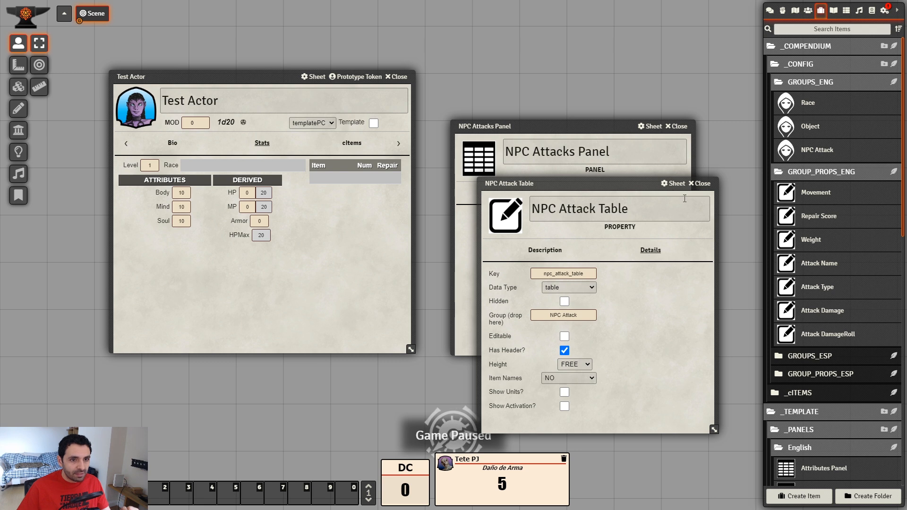
click(702, 184)
- Add the NPC Attack Table property to the NPC Attacks Panel's properties and close the panel sheet
drag(601, 131, 586, 58)
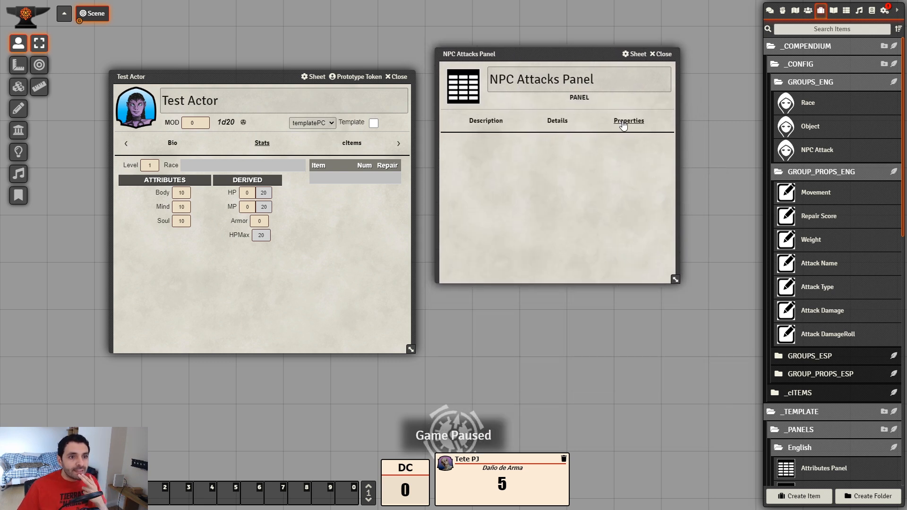
scroll(854, 364, down, 12)
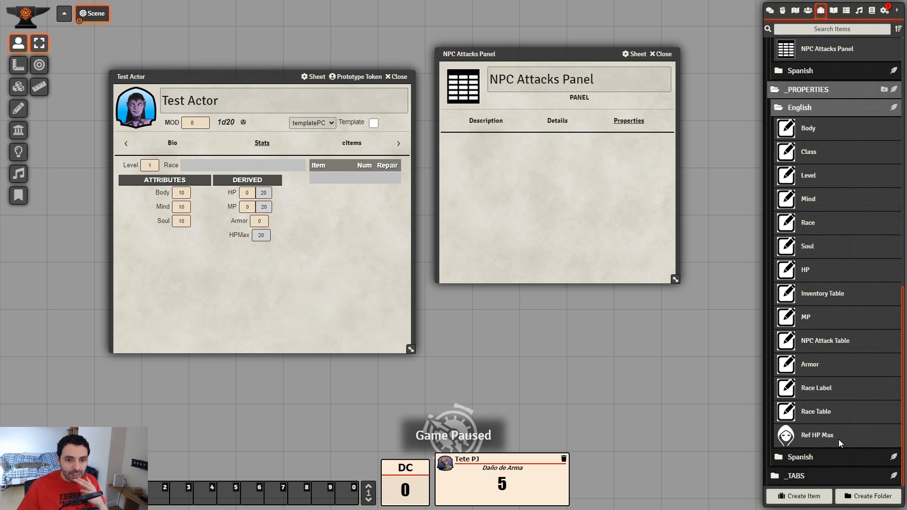
drag(828, 343, 511, 185)
click(664, 54)
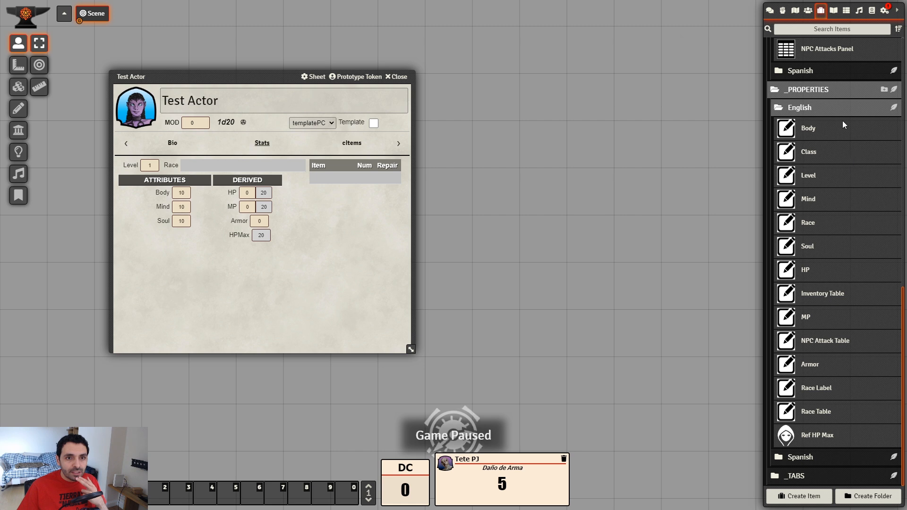
- Collapse the English properties subfolder and open the Stats tab item from the English subfolder of _TABS
click(846, 108)
click(807, 442)
scroll(809, 435, down, 7)
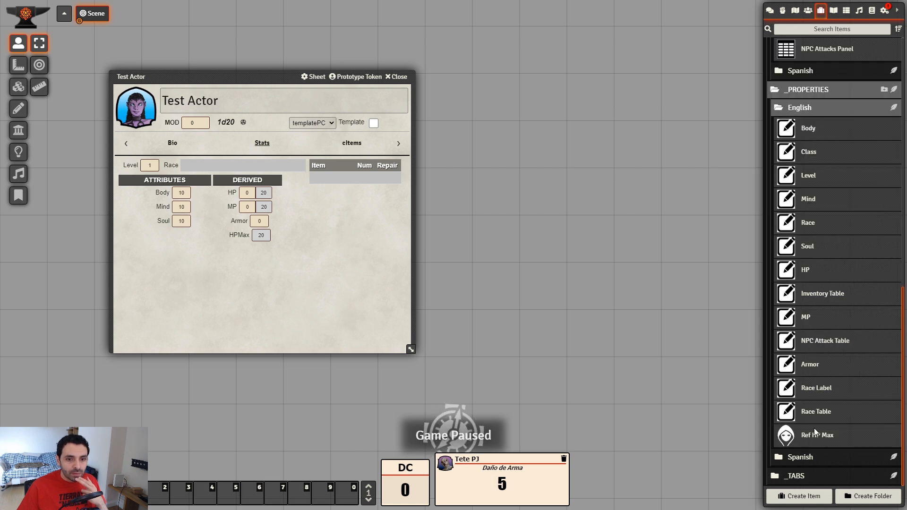
click(845, 111)
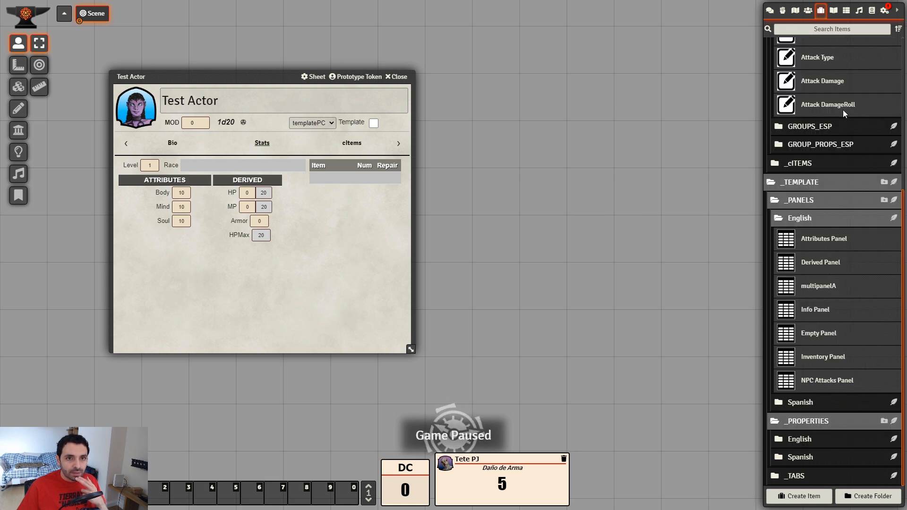
click(829, 475)
scroll(835, 421, down, 1)
click(819, 452)
scroll(825, 434, down, 1)
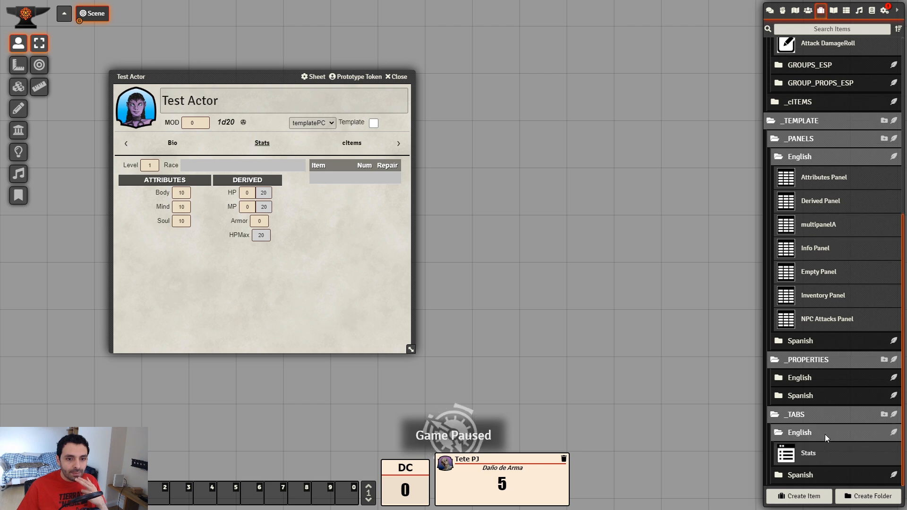
click(809, 454)
- Add the NPC Attacks Panel to the Stats tab's panels and close its sheet
scroll(863, 248, up, 4)
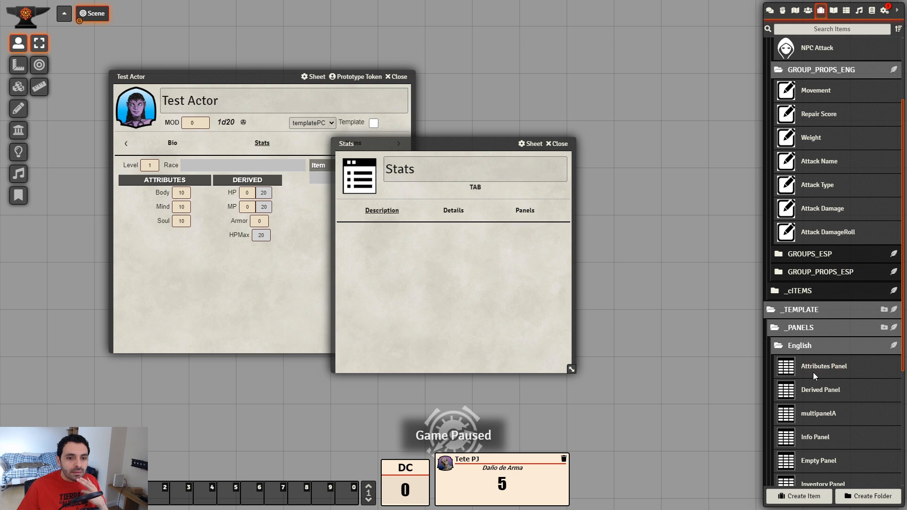
scroll(815, 371, down, 2)
click(527, 212)
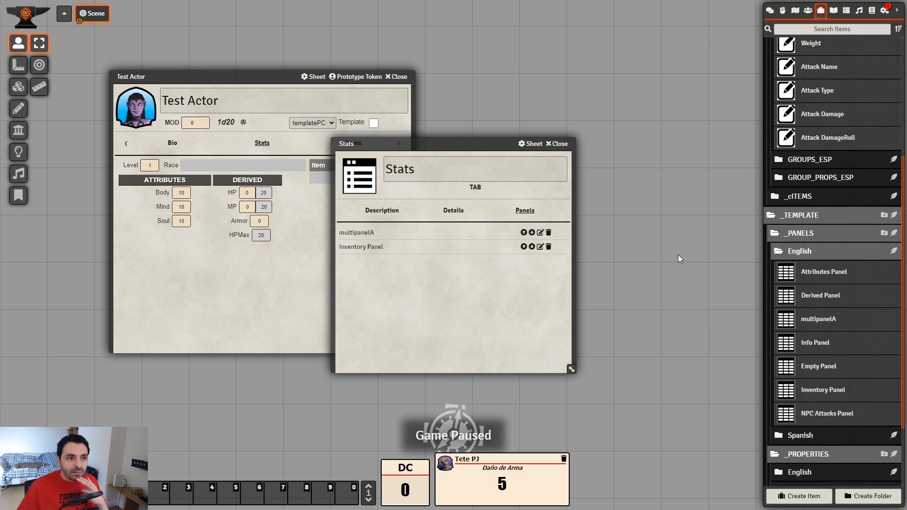
drag(696, 396, 511, 282)
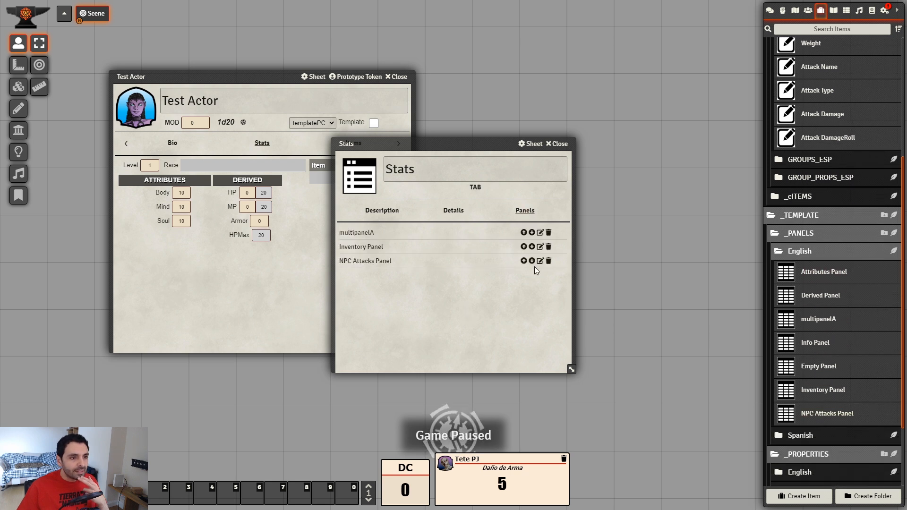
click(557, 143)
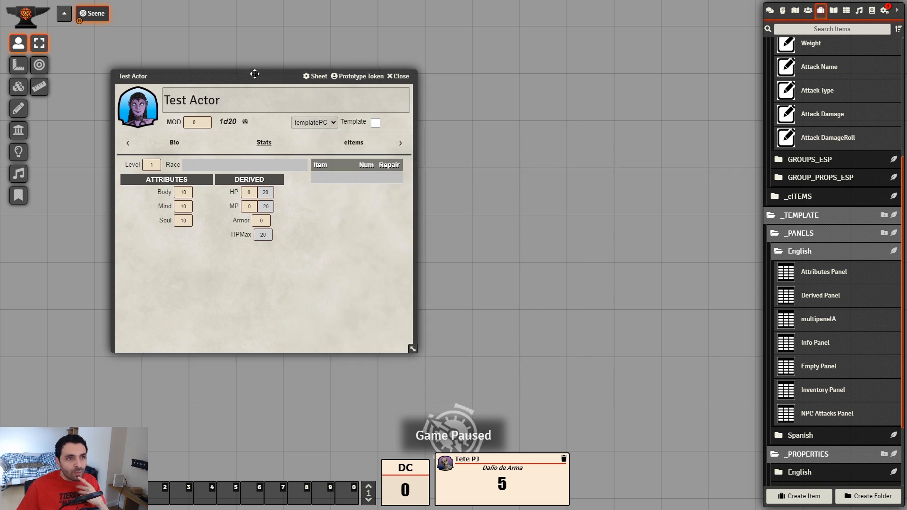
- Open the templatePC actor from the English subfolder of _CONFIG, look at its Rebuild Sheet option, and close the sheet
drag(249, 74, 389, 85)
click(813, 15)
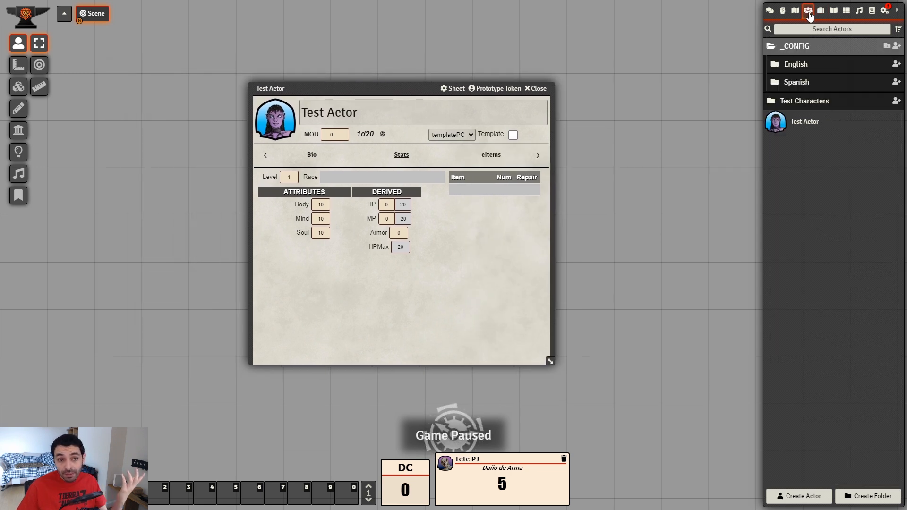
drag(404, 83, 354, 30)
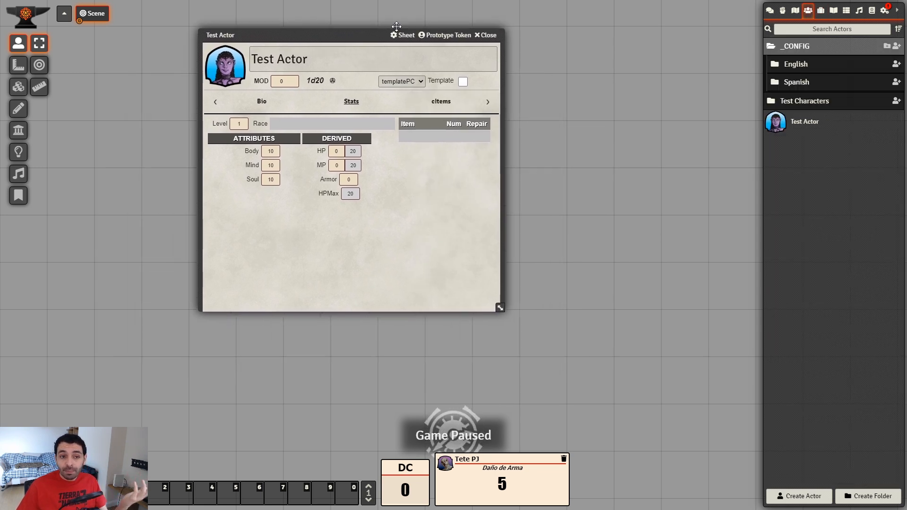
click(803, 68)
click(816, 87)
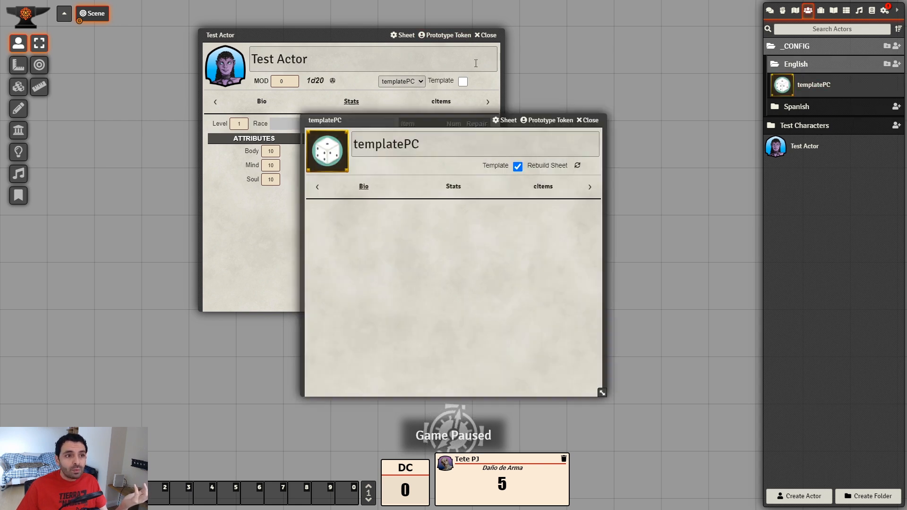
drag(430, 120, 540, 153)
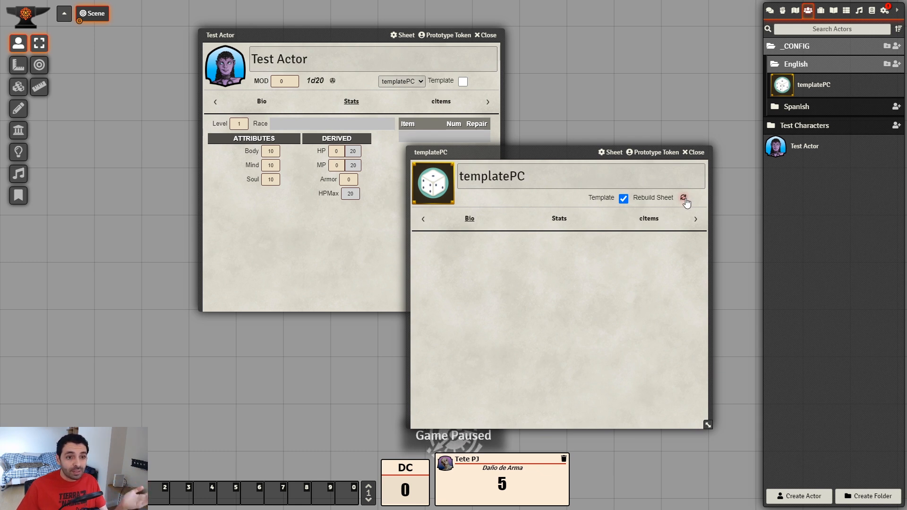
click(696, 152)
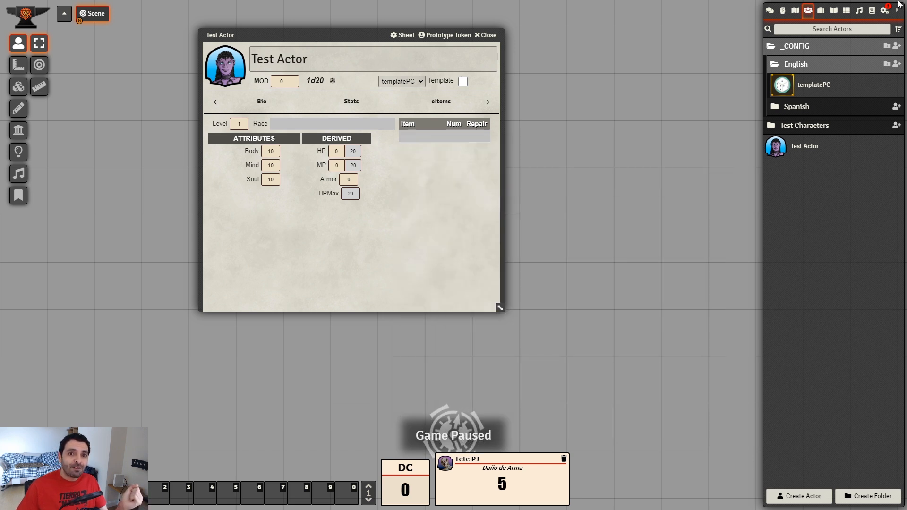
- Return to the setup screen, update the Sandbox System Builder game system, and relaunch the Tutorial world
click(884, 10)
click(856, 176)
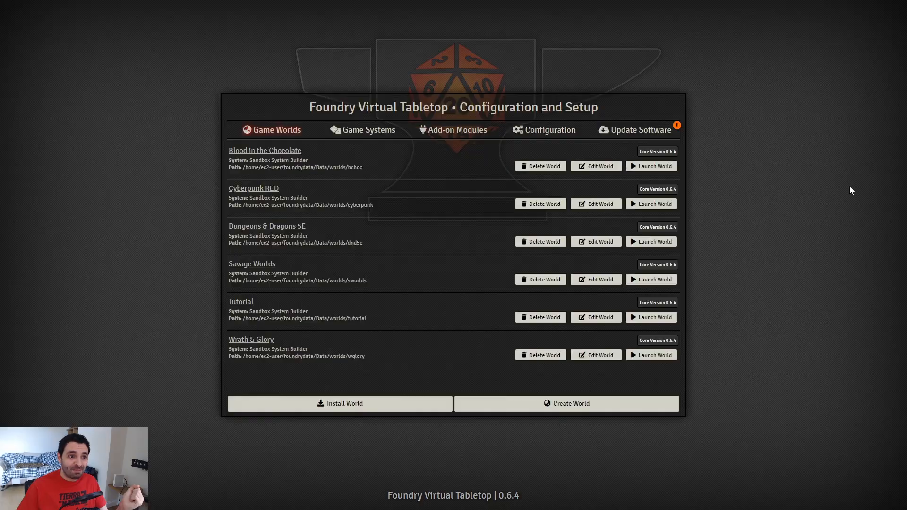
click(356, 136)
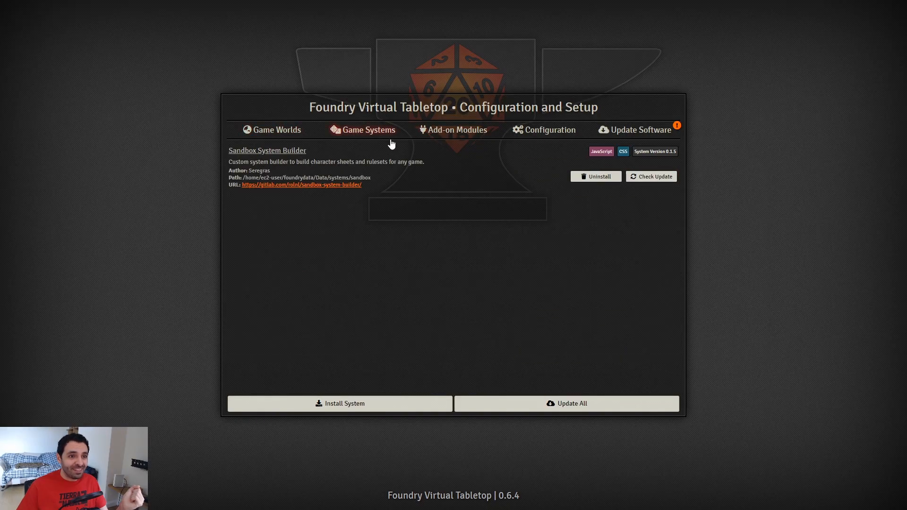
click(655, 177)
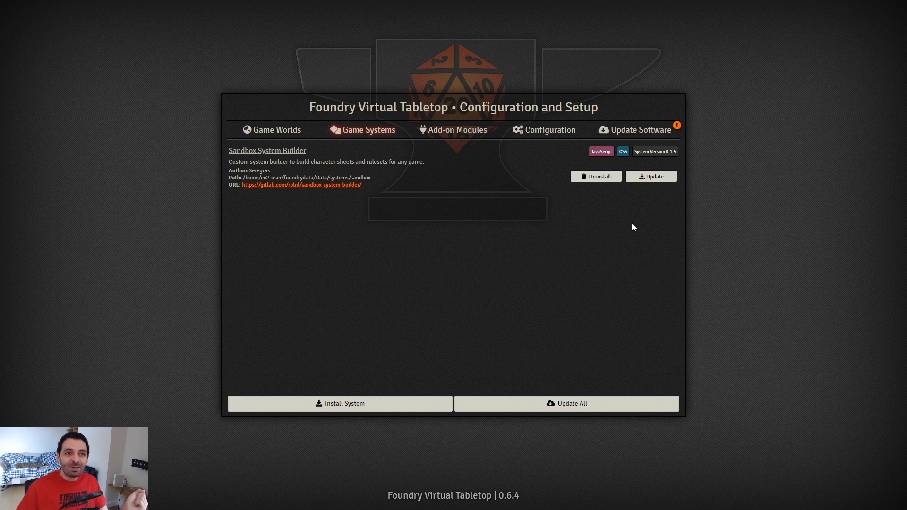
click(653, 177)
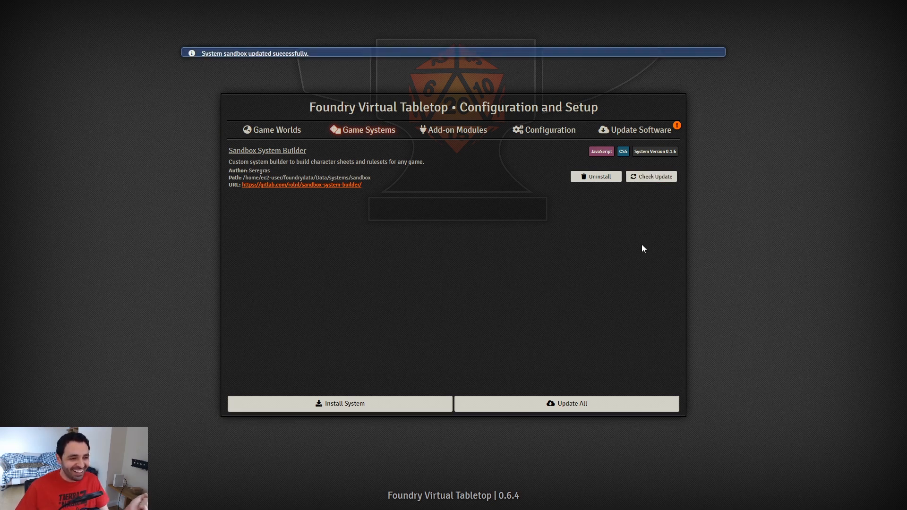
click(276, 134)
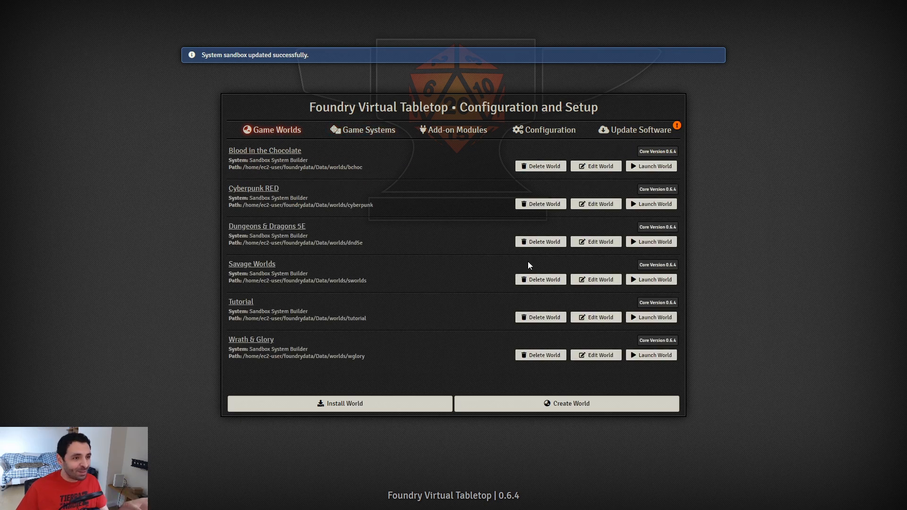
click(669, 318)
- Rebuild the sheet of the templatePC actor in the English subfolder of _CONFIG
click(809, 12)
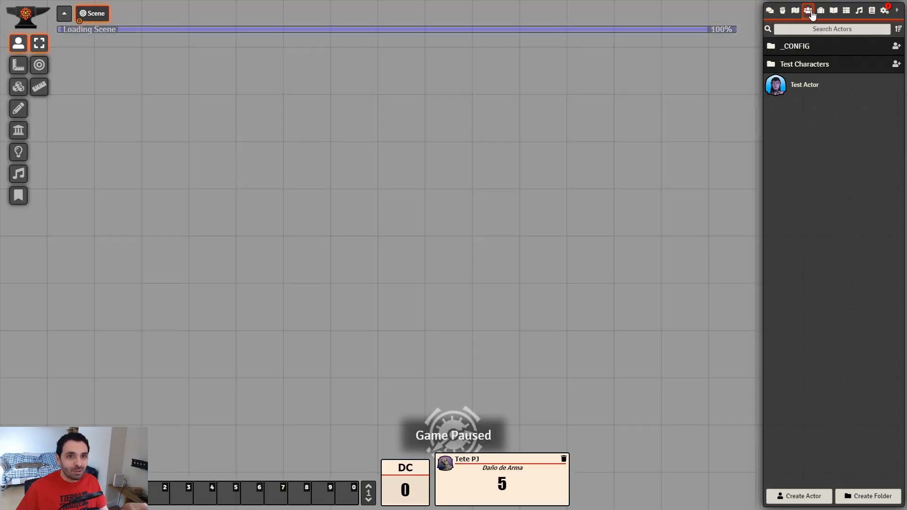
click(813, 48)
click(807, 64)
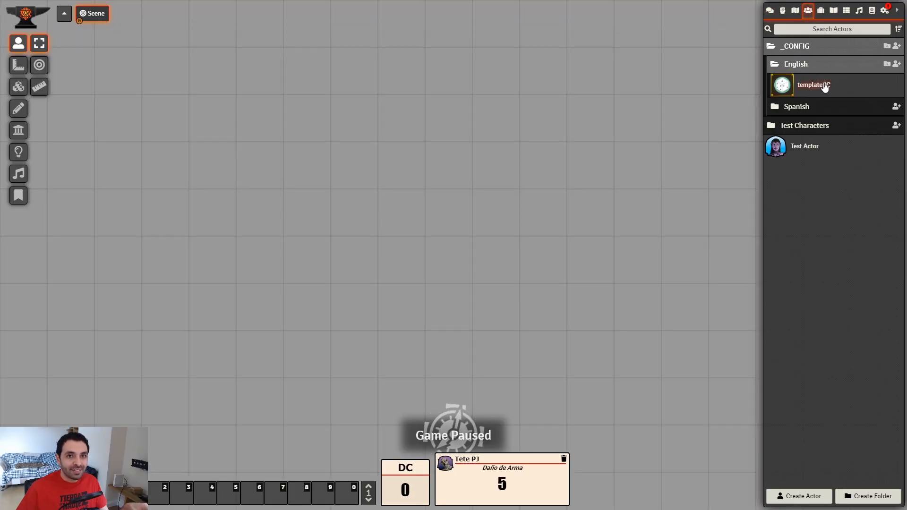
click(825, 86)
click(579, 166)
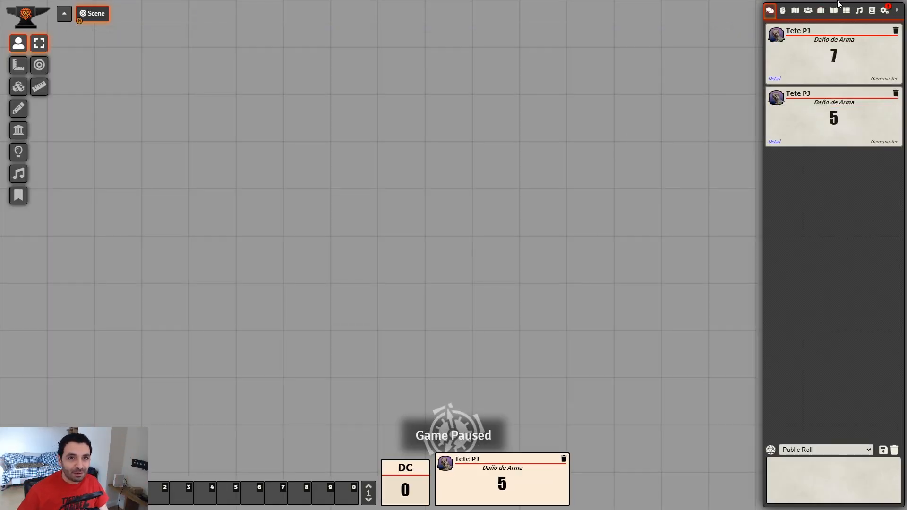
- Show Test Actor's Stats and reapply its templatePC template by switching to Default and back
click(808, 10)
click(811, 92)
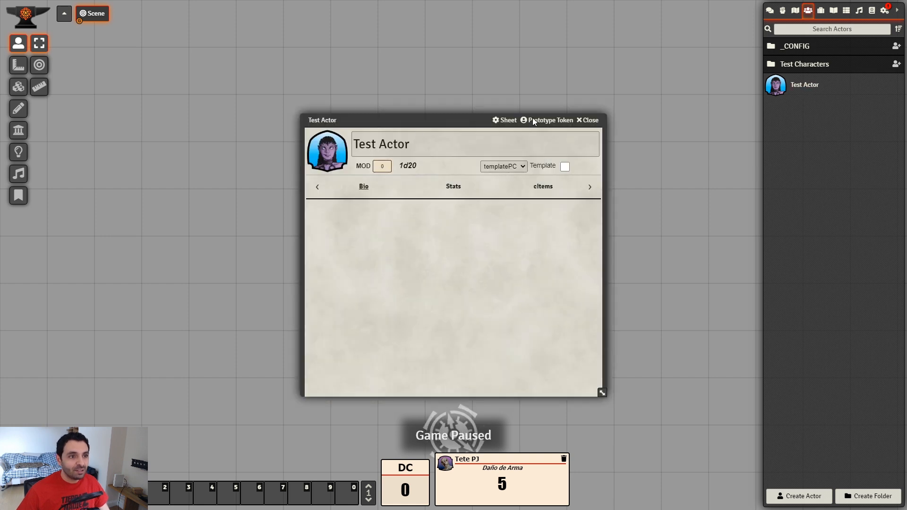
drag(439, 122, 366, 64)
click(380, 125)
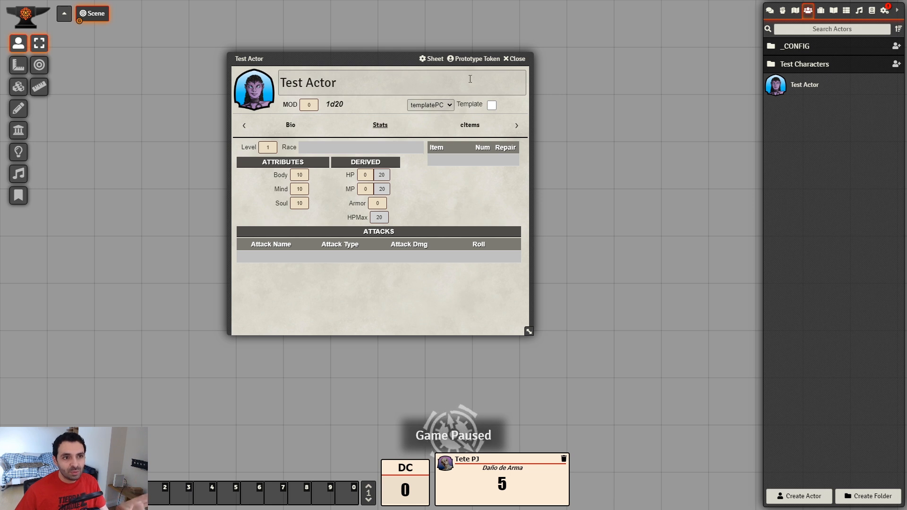
click(441, 113)
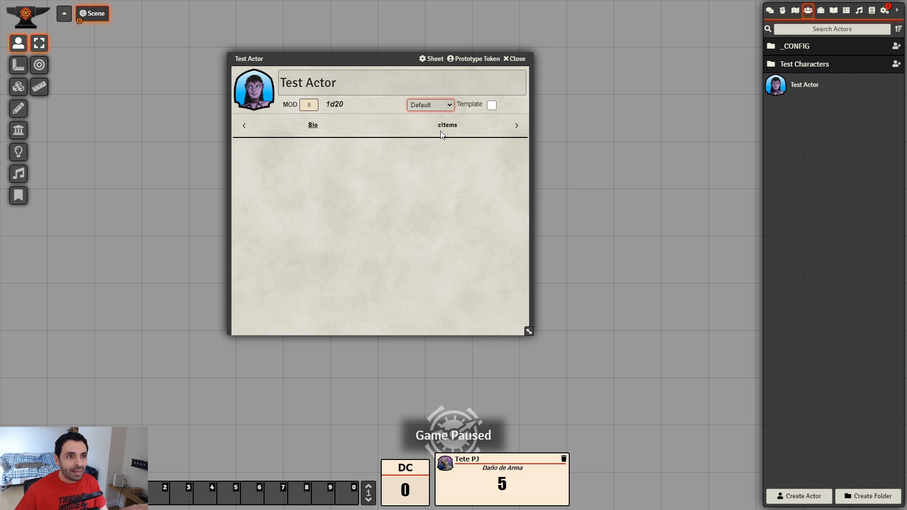
click(437, 128)
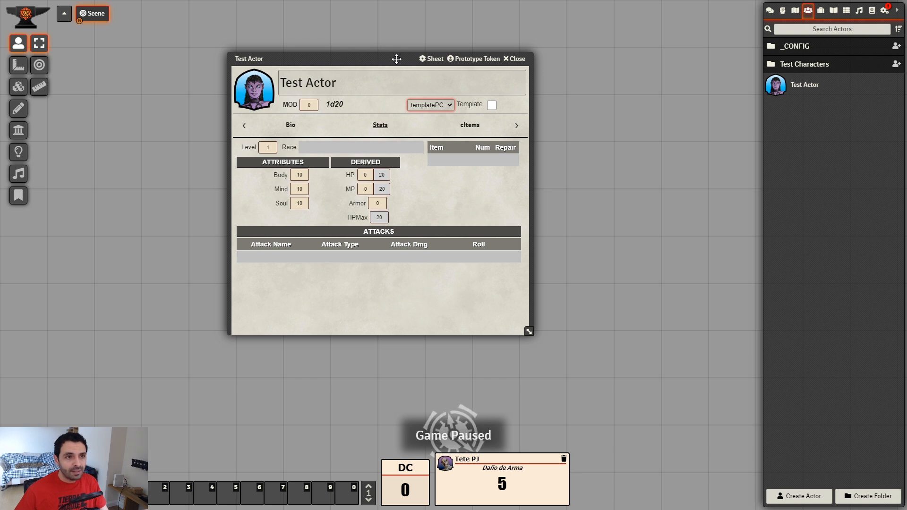
- Create a folder named NPC Attacks inside the _cITEMS folder of the _COMPENDIUM items
drag(397, 59, 315, 68)
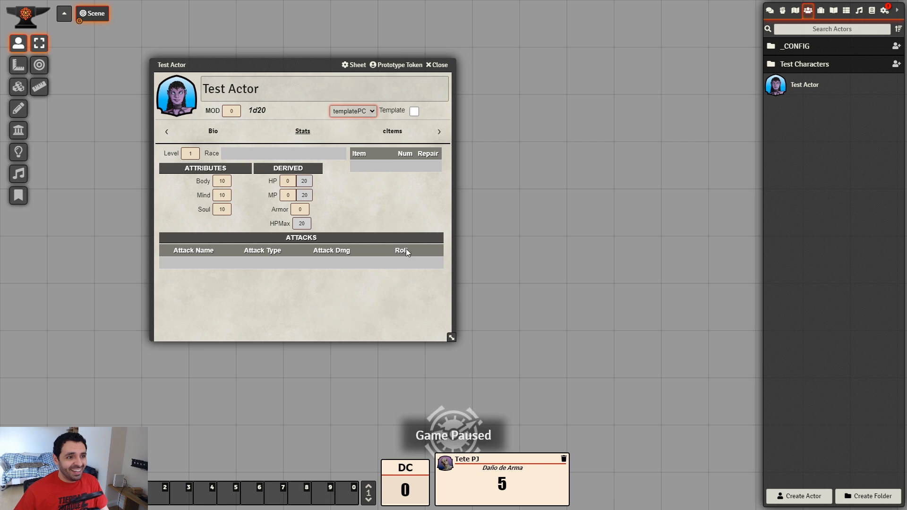
click(820, 10)
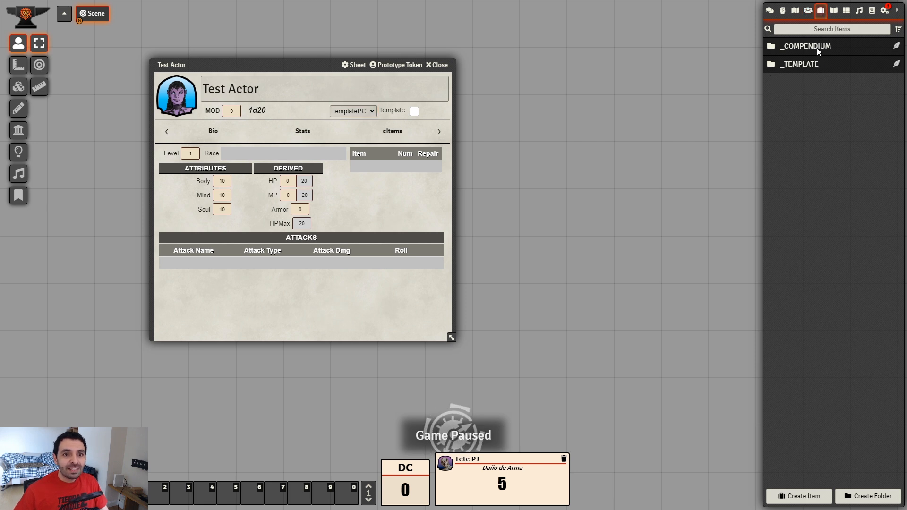
click(809, 80)
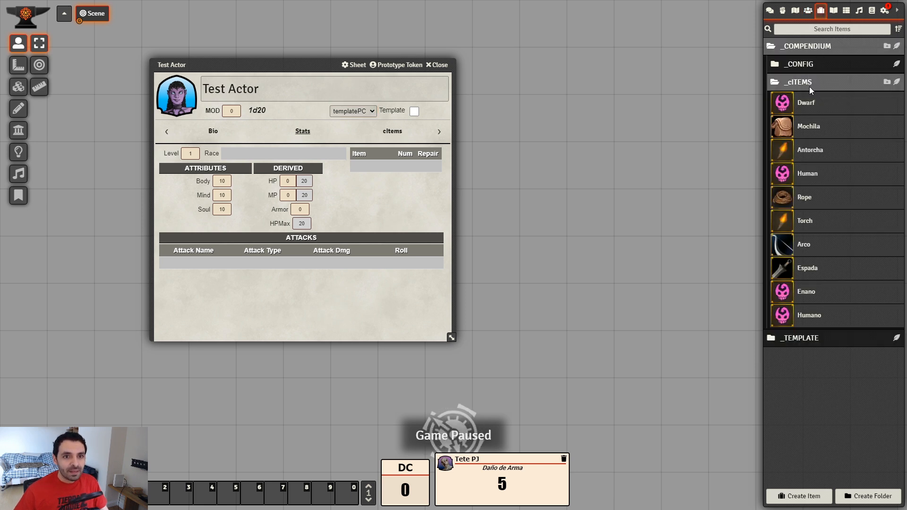
click(887, 82)
click(473, 249)
text(NPC Attacks)
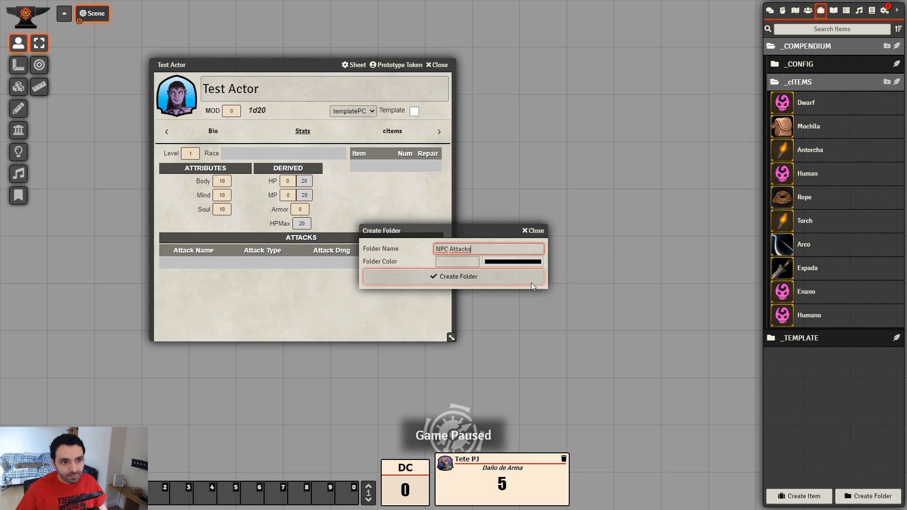
click(525, 279)
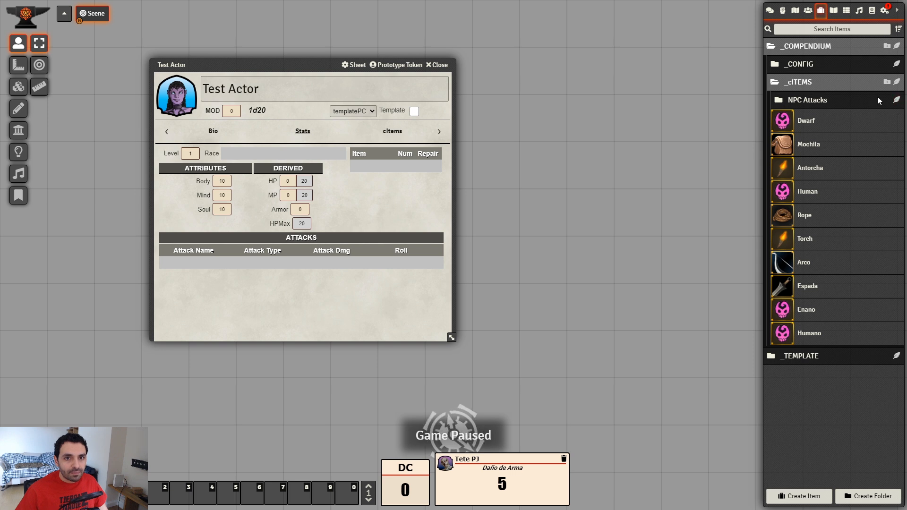
- Create a cItem named NPC Atk 1 in the NPC Attacks folder and place its sheet beside Test Actor's
click(897, 101)
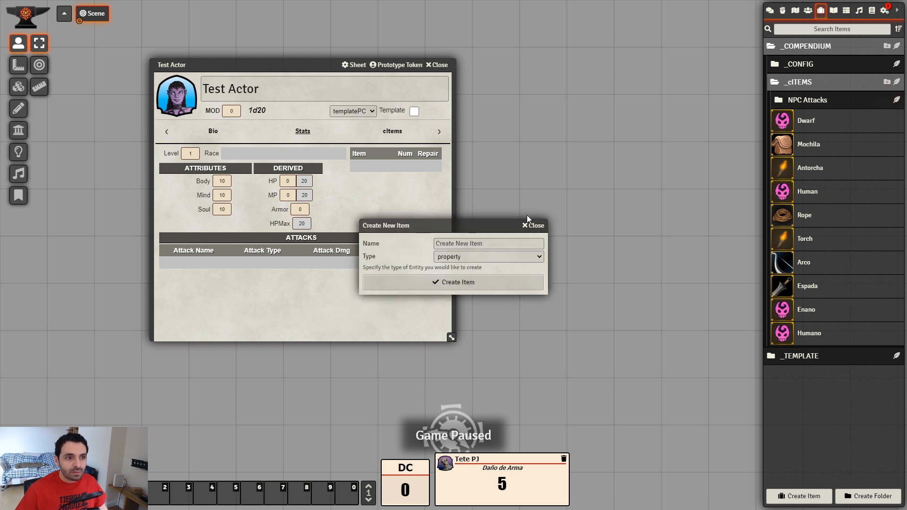
click(491, 243)
drag(487, 223, 543, 236)
text(NPC Atk 1)
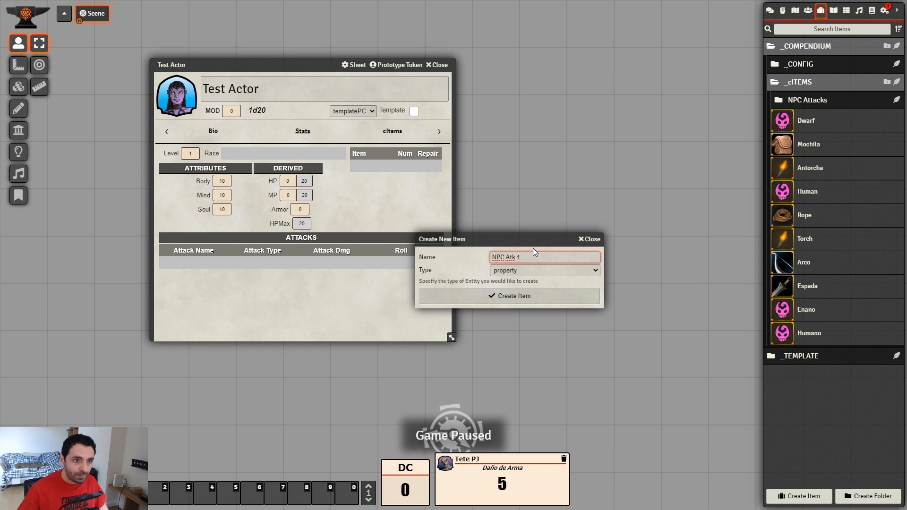
key(Tab)
key(c)
click(530, 297)
drag(447, 146, 583, 144)
- Assign the NPC Attack group from GROUPS_ENG to the NPC Atk 1 cItem, check its attributes, and close the sheet
click(618, 210)
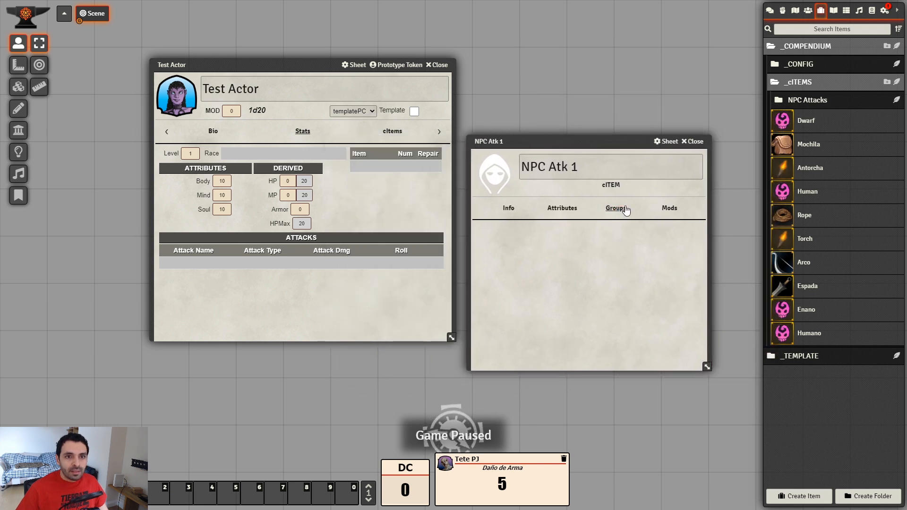
click(819, 66)
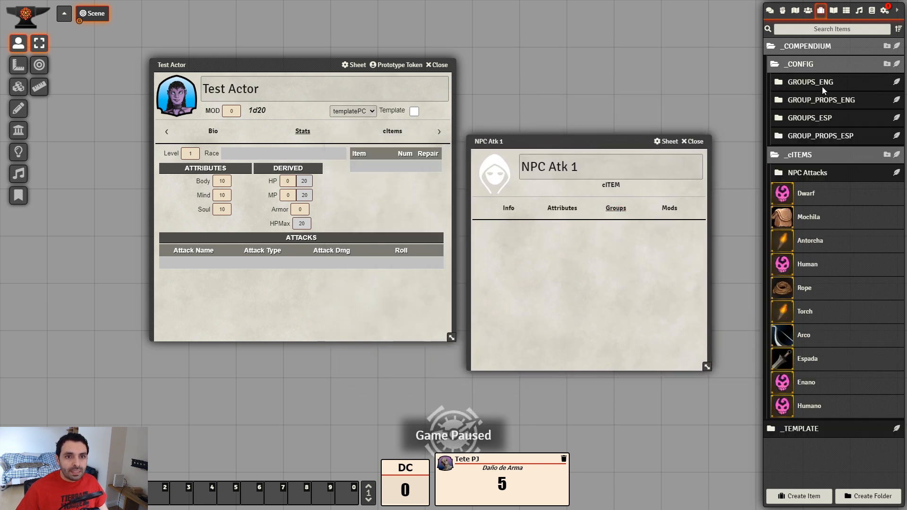
click(821, 83)
drag(819, 155, 630, 265)
click(571, 211)
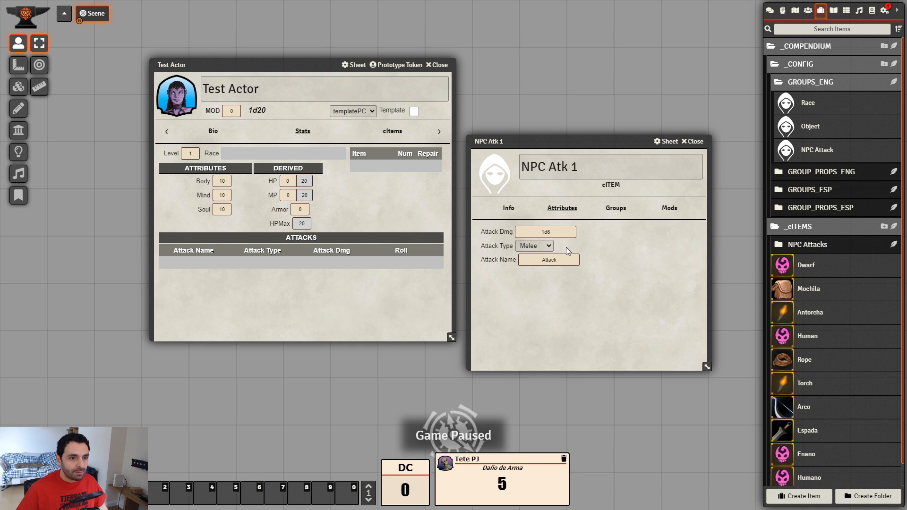
click(693, 141)
- Add the NPC Atk 1 cItem from the NPC Attacks folder to Test Actor's attack table
scroll(842, 226, down, 1)
click(820, 222)
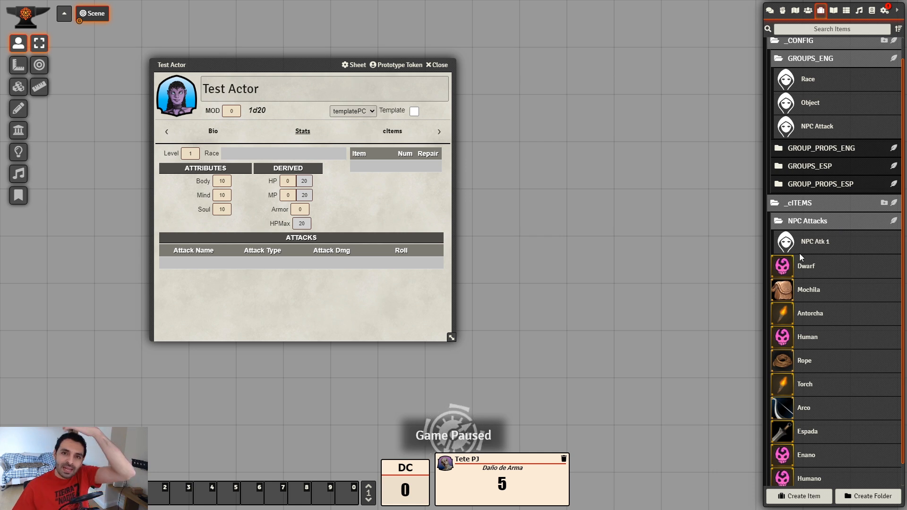
drag(825, 234, 285, 295)
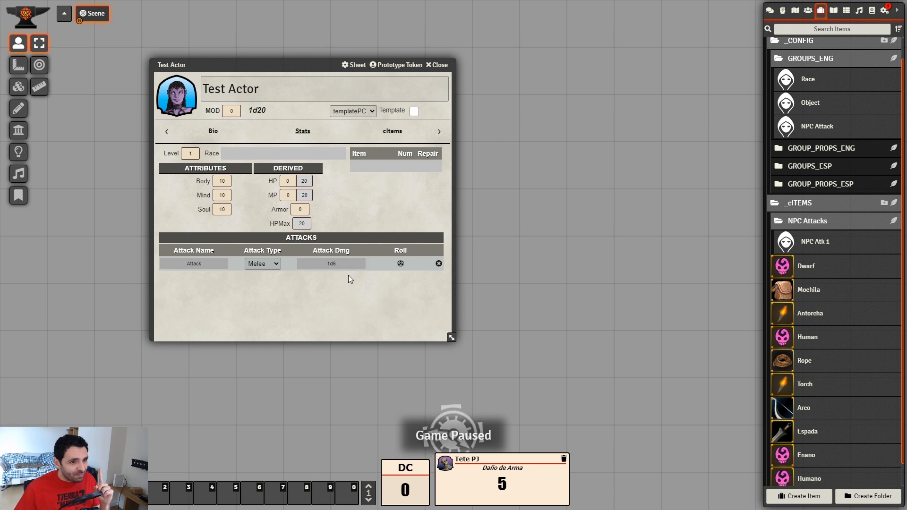
- Open the details of the NPC Attack Table property from the English properties and arrange its sheet beside Test Actor's
scroll(841, 198, down, 1)
click(840, 478)
scroll(863, 336, down, 2)
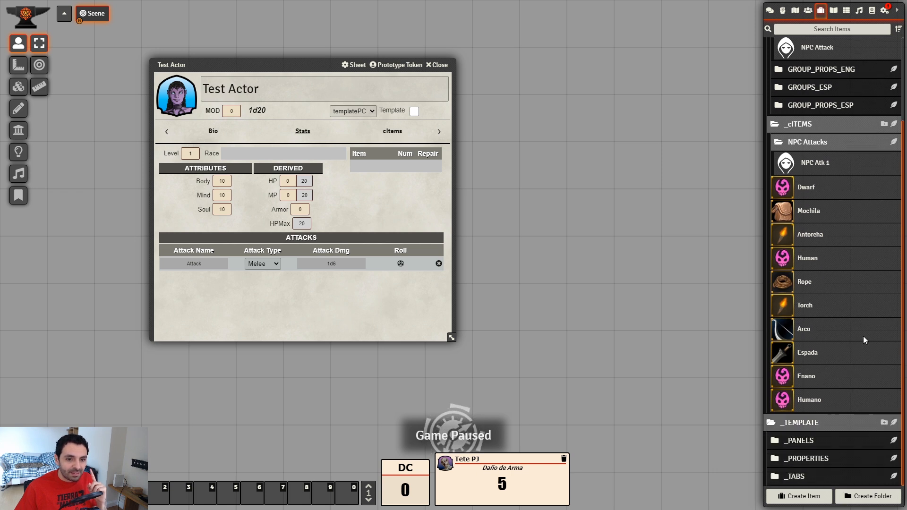
click(829, 475)
click(826, 459)
scroll(831, 411, down, 3)
click(821, 402)
scroll(827, 411, down, 10)
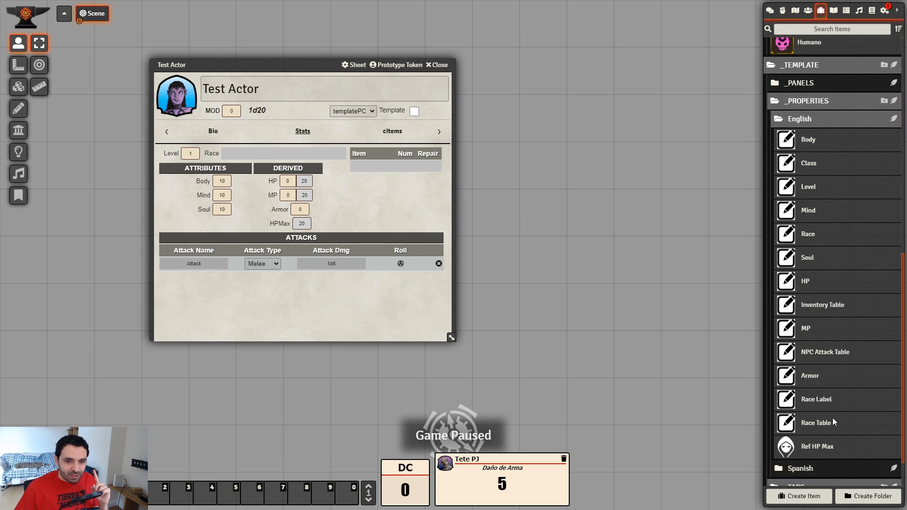
click(834, 354)
drag(457, 145, 568, 82)
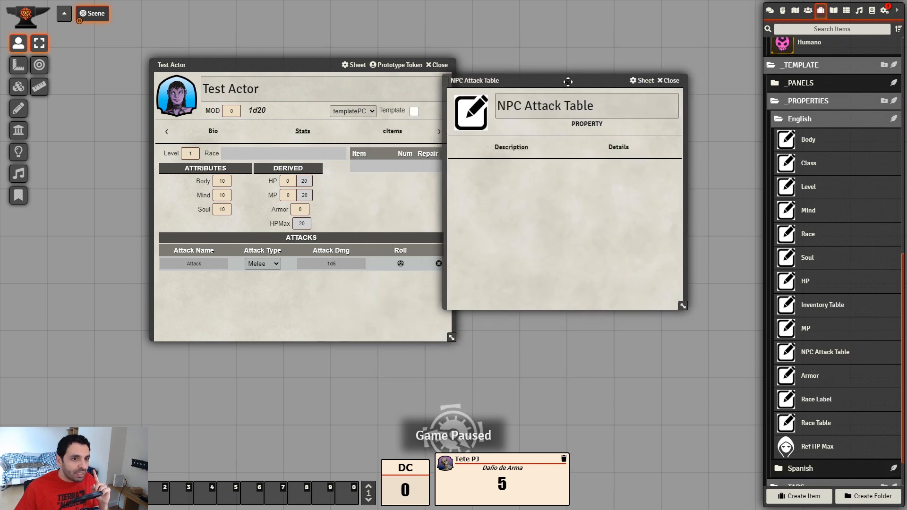
click(618, 147)
drag(279, 64, 191, 41)
drag(560, 78, 561, 24)
- Open the NPC Attack group's properties and place its sheet below the NPC Attack Table property
scroll(848, 184, up, 10)
click(826, 160)
click(533, 210)
drag(488, 143, 598, 264)
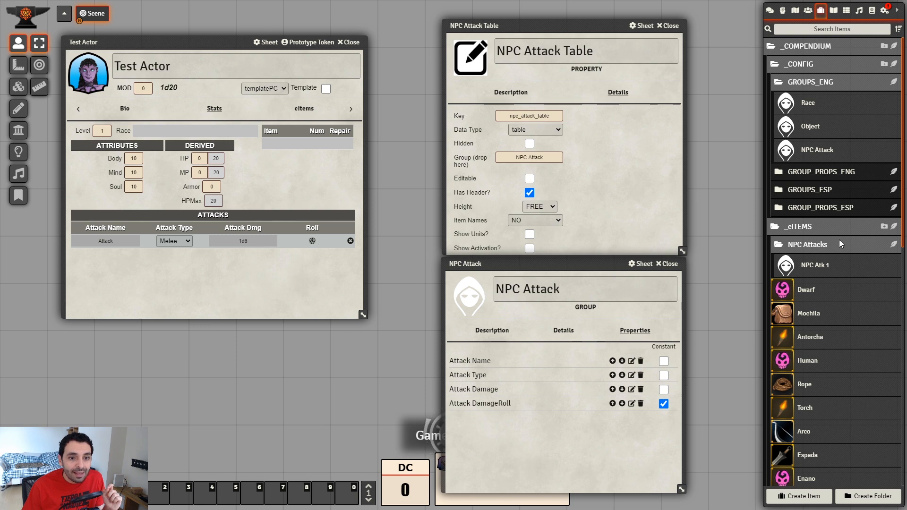
- Open the NPC Atk 1 cItem, compare its name and attributes with Test Actor's attack row, and close it
click(828, 265)
drag(634, 143, 280, 252)
drag(225, 276, 165, 274)
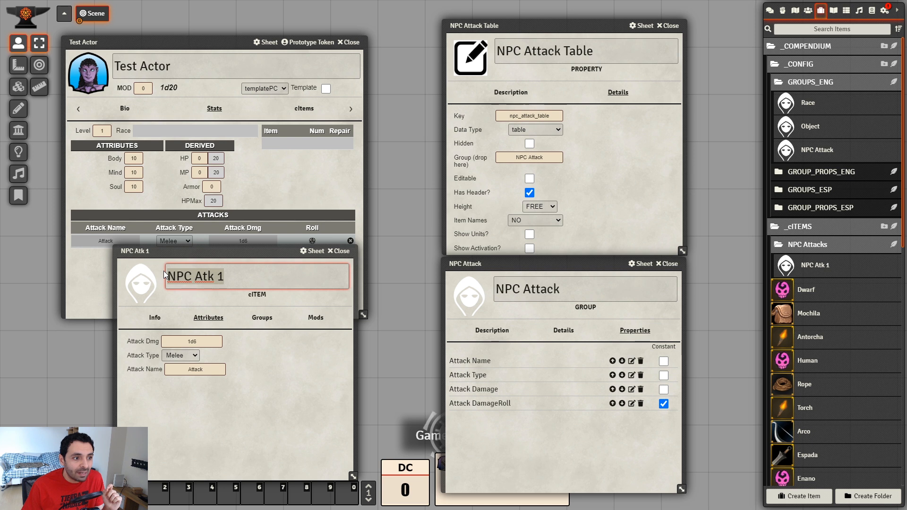
drag(197, 248, 351, 218)
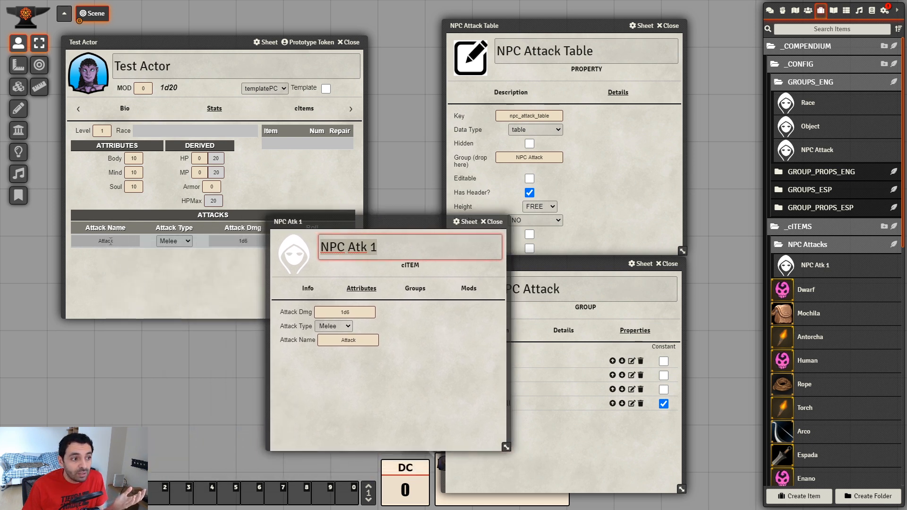
click(492, 221)
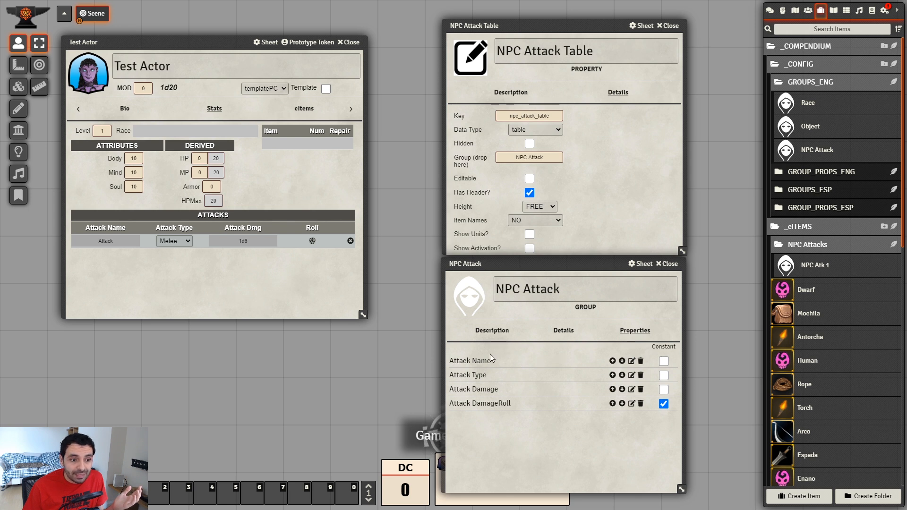
- Set the attack name to Claws in Test Actor's Attacks table and keep Melee as the attack type
click(116, 236)
text(Claws)
key(Return)
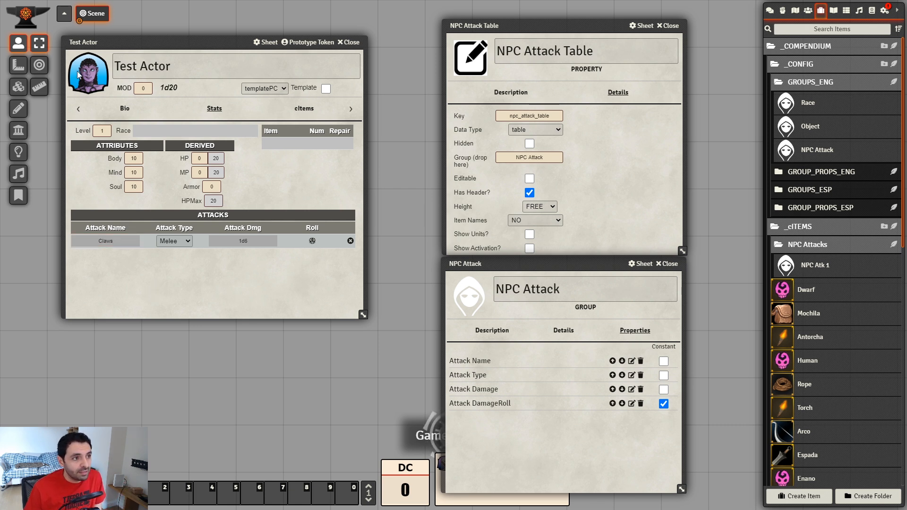
click(173, 240)
click(180, 259)
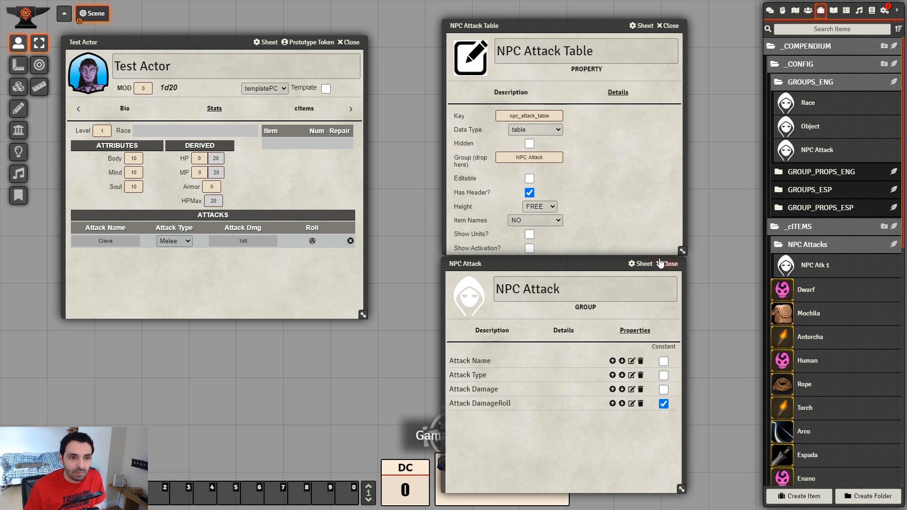
- Show the chat log and close the NPC Attack group and NPC Attack Table property sheets
click(771, 10)
click(668, 264)
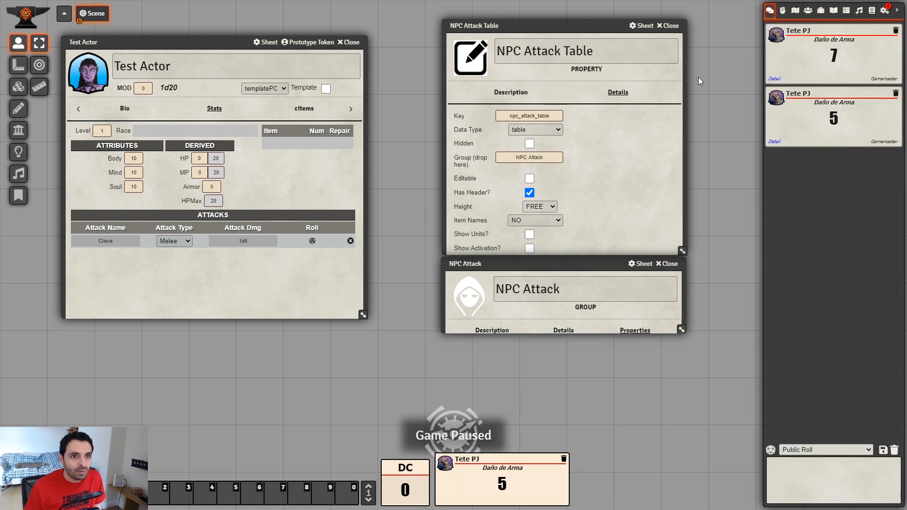
click(668, 25)
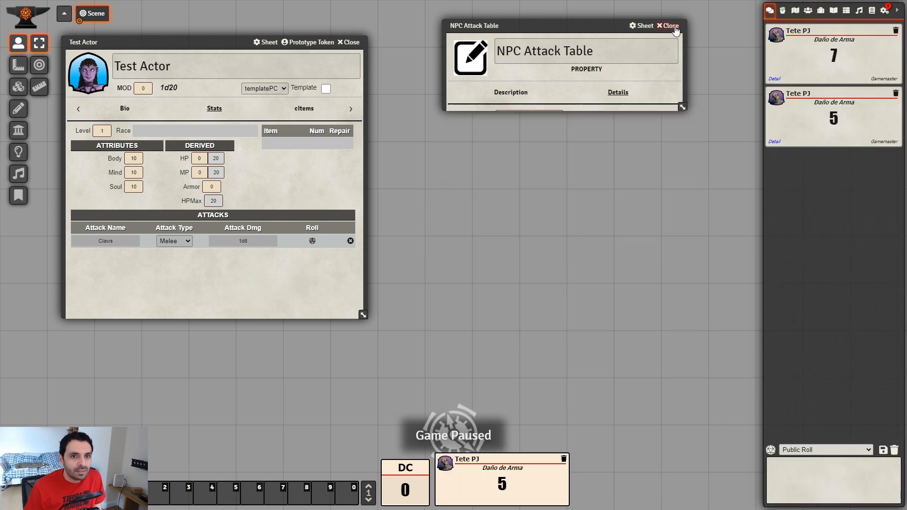
- Roll the Claws attack's damage from Test Actor's Attacks table and inspect the roll's detail in chat
click(312, 241)
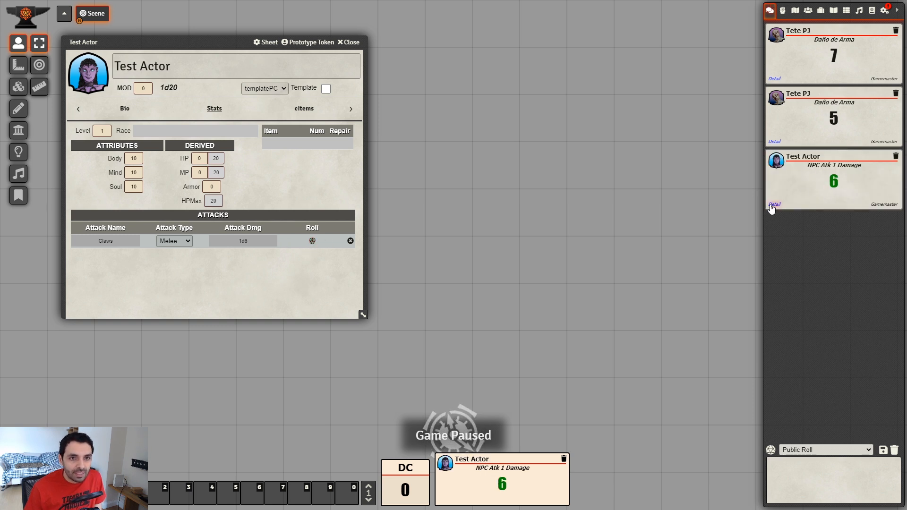
click(834, 179)
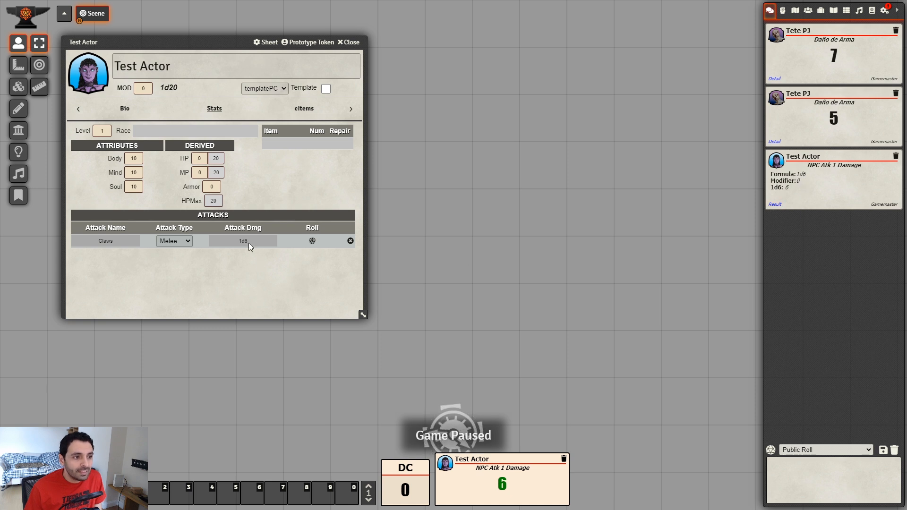
click(776, 204)
- Set the Claws attack's damage to 1d8, roll it, and inspect the new roll's detail in chat
click(255, 241)
key(BackSpace)
text(8)
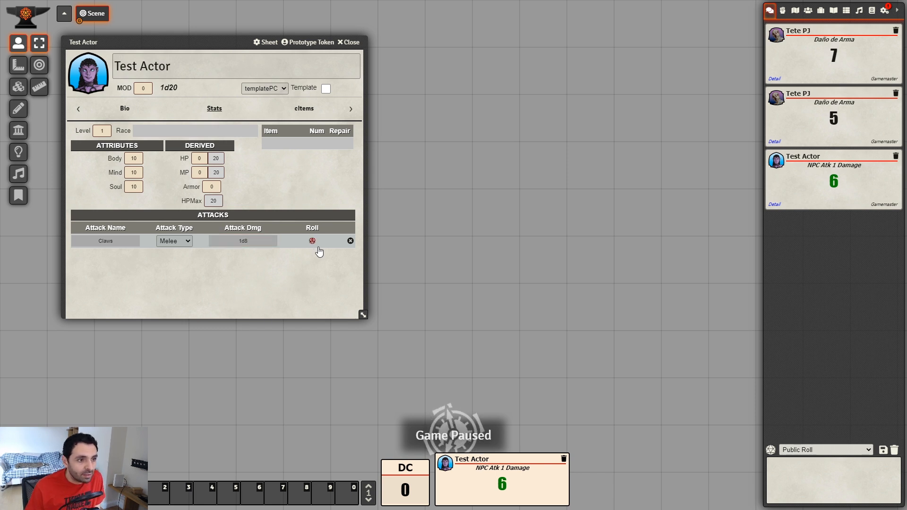
click(313, 241)
click(774, 268)
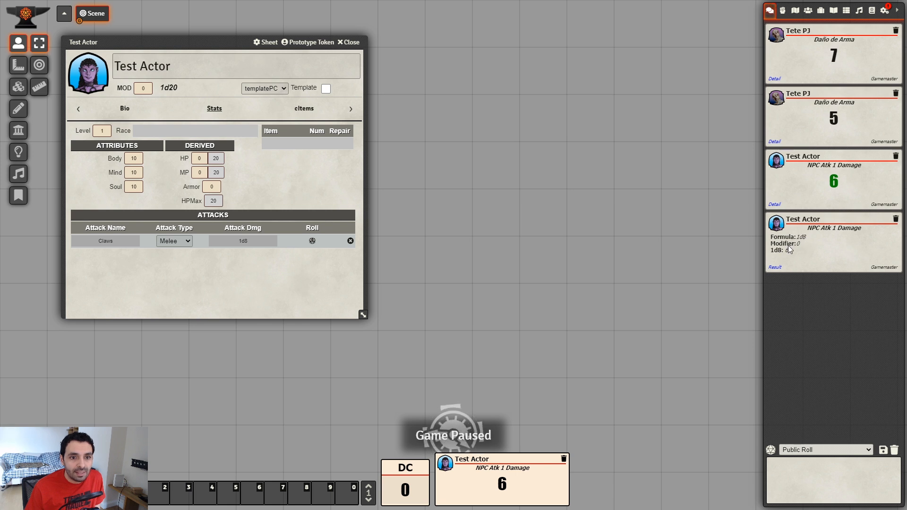
click(777, 268)
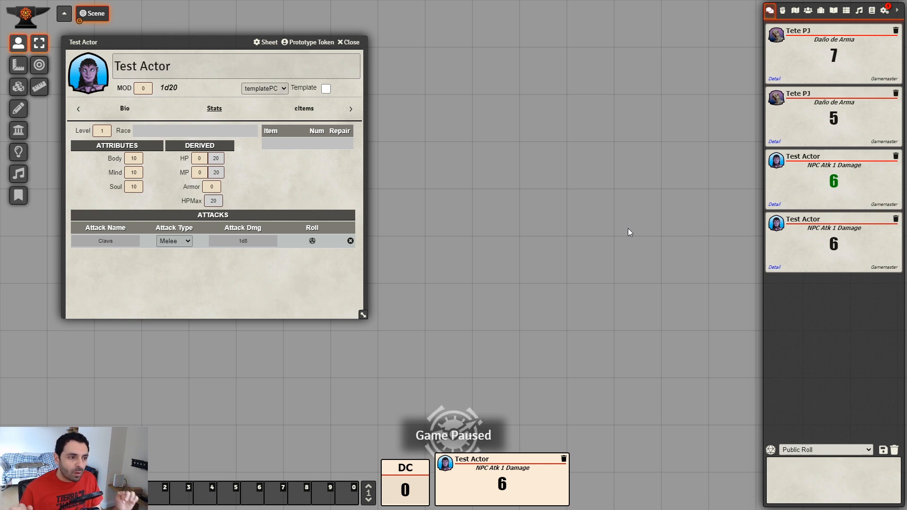
- Open the NPC Atk 1 cItem's attributes beside Test Actor's sheet to compare them with the edited Claws attack
click(820, 15)
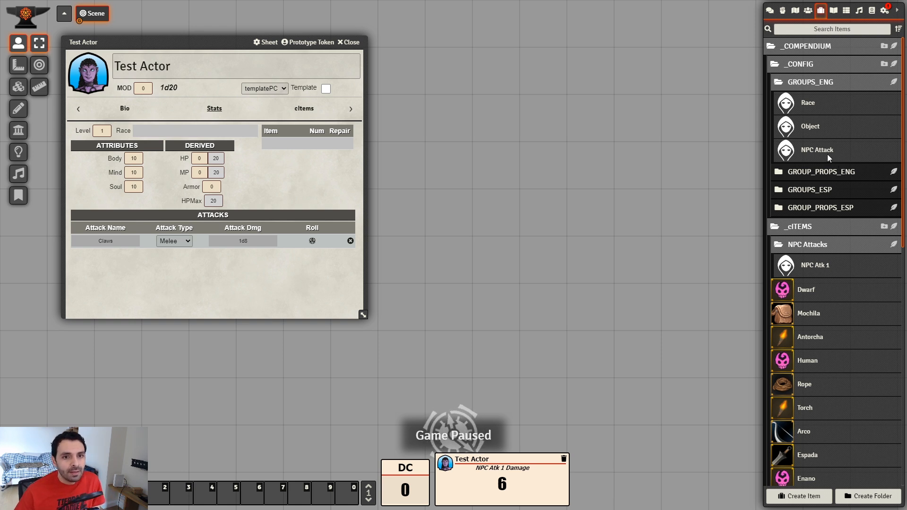
drag(823, 268, 806, 276)
drag(272, 334, 216, 284)
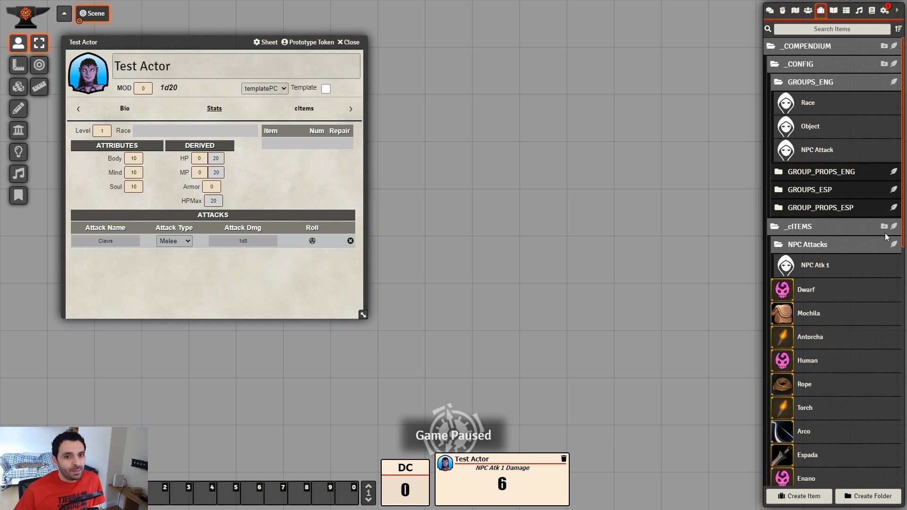
click(816, 272)
drag(402, 220, 517, 162)
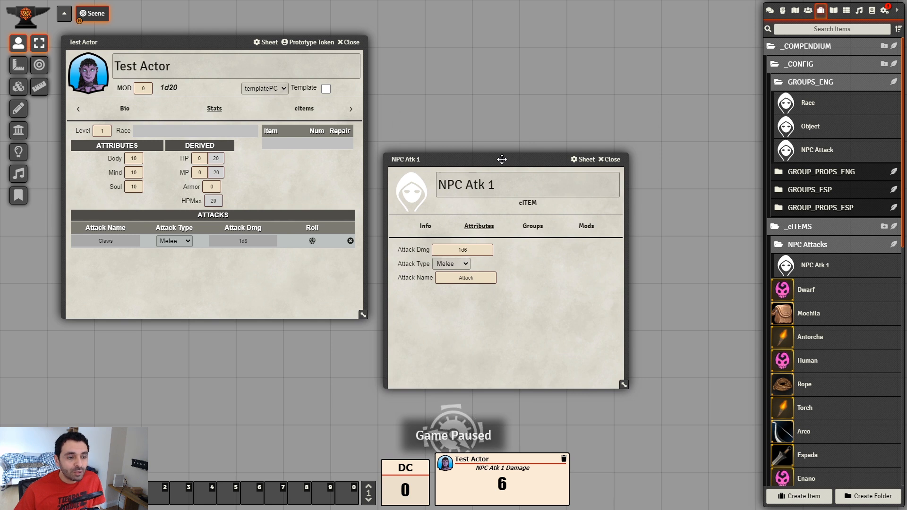
mouse_move(484, 157)
mouse_down()
mouse_move(511, 130)
mouse_move(485, 151)
mouse_up()
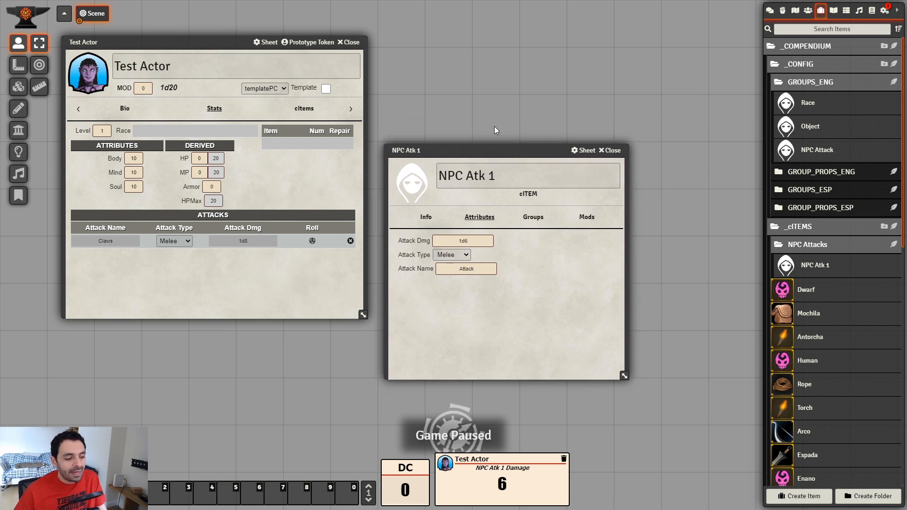
- Add the Torch cItem from the _cITEMS folder to Test Actor's inventory table
drag(218, 40, 231, 36)
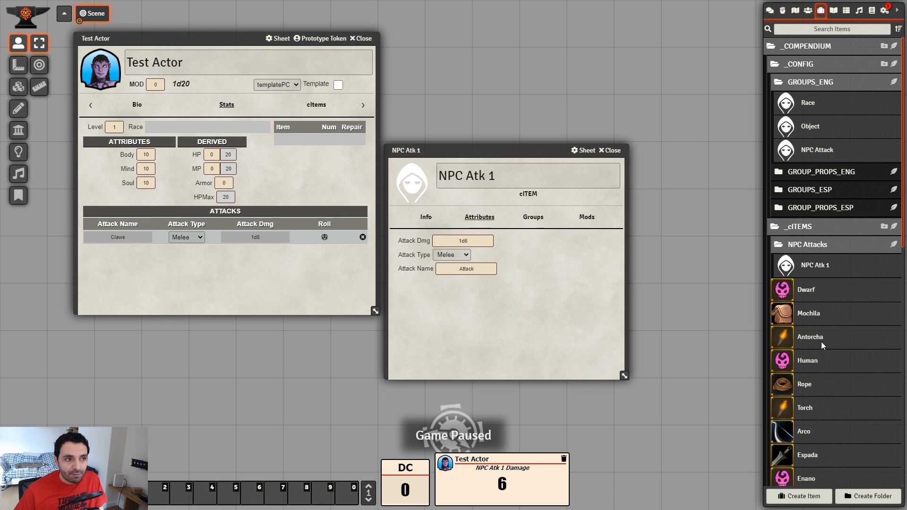
scroll(896, 368, down, 1)
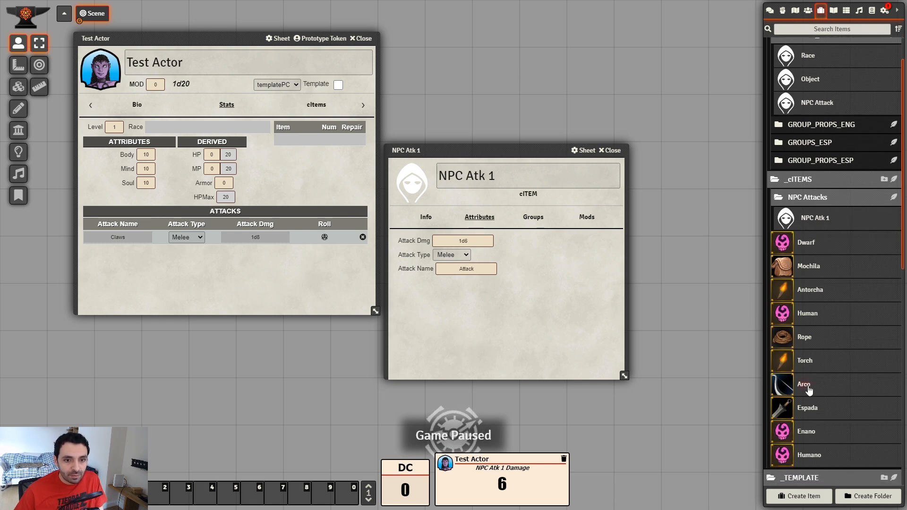
drag(806, 362, 298, 163)
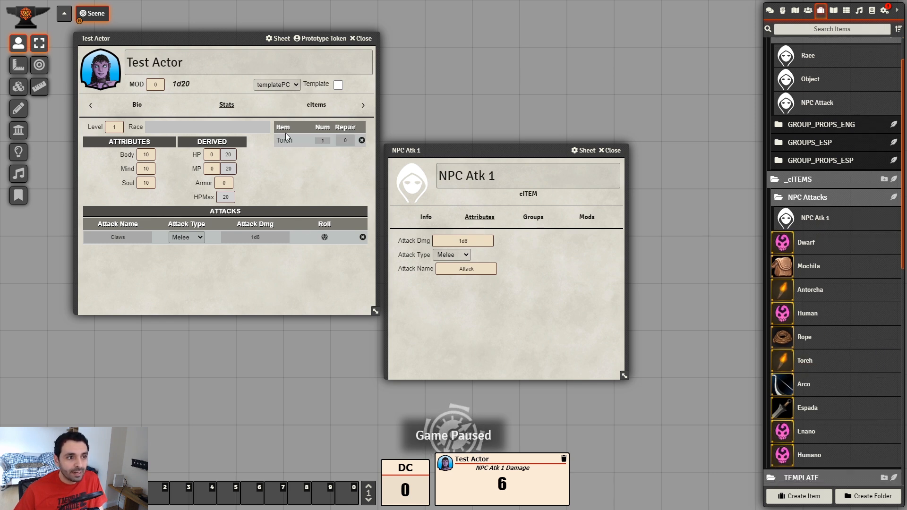
- Add a second Torch to Test Actor's inventory table
drag(809, 363, 297, 174)
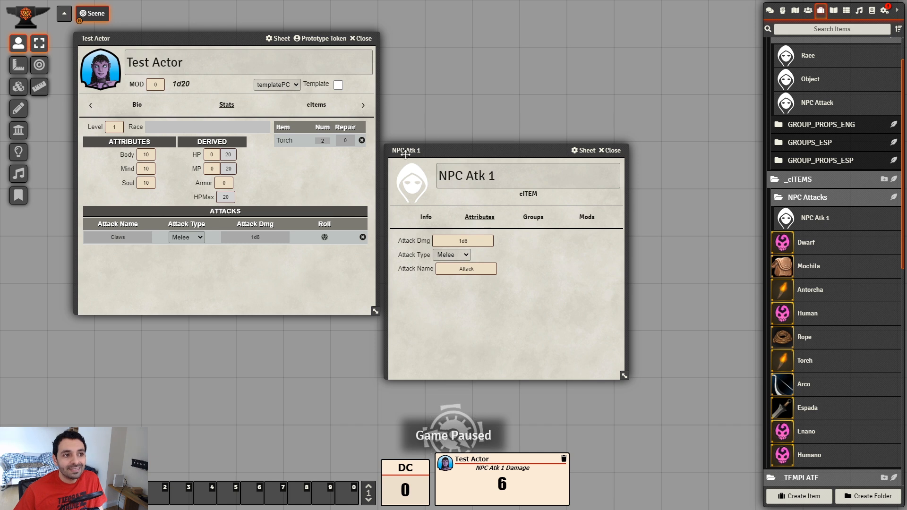
- Review the NPC Atk 1 cItem's mods and info beside Test Actor's sheet, and close the cItem
drag(543, 149, 586, 123)
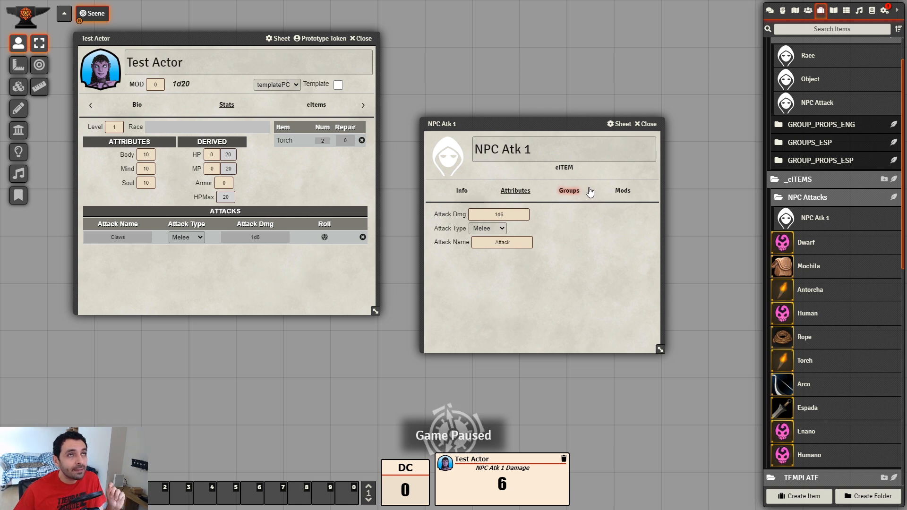
mouse_move(575, 124)
mouse_down()
mouse_move(590, 106)
mouse_move(586, 117)
mouse_up()
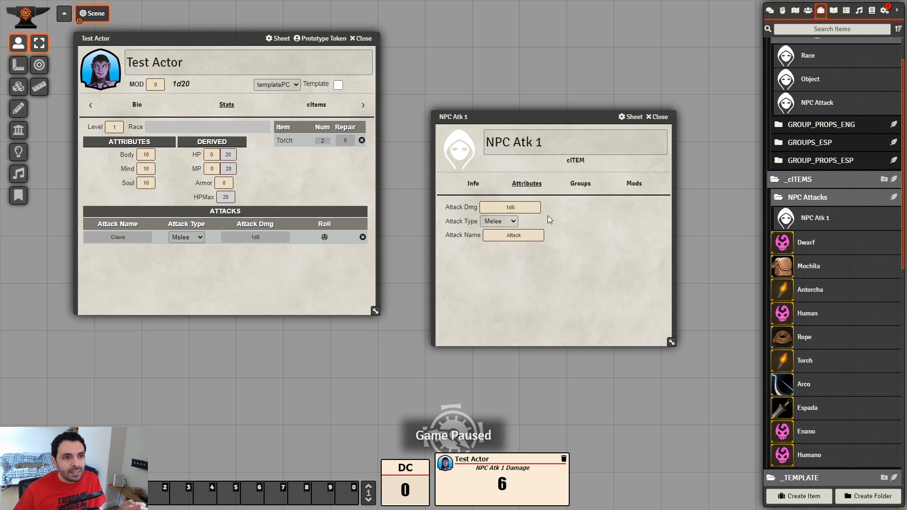
click(634, 184)
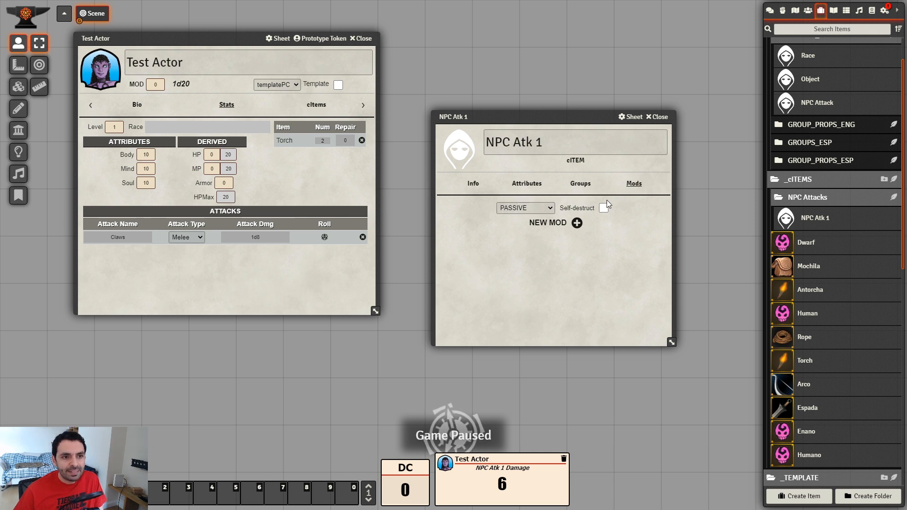
click(473, 185)
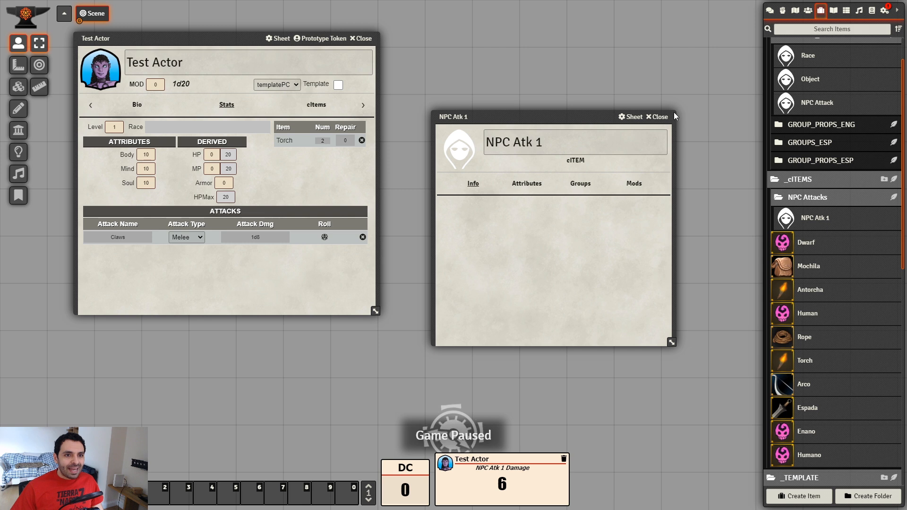
click(657, 117)
drag(235, 32, 245, 51)
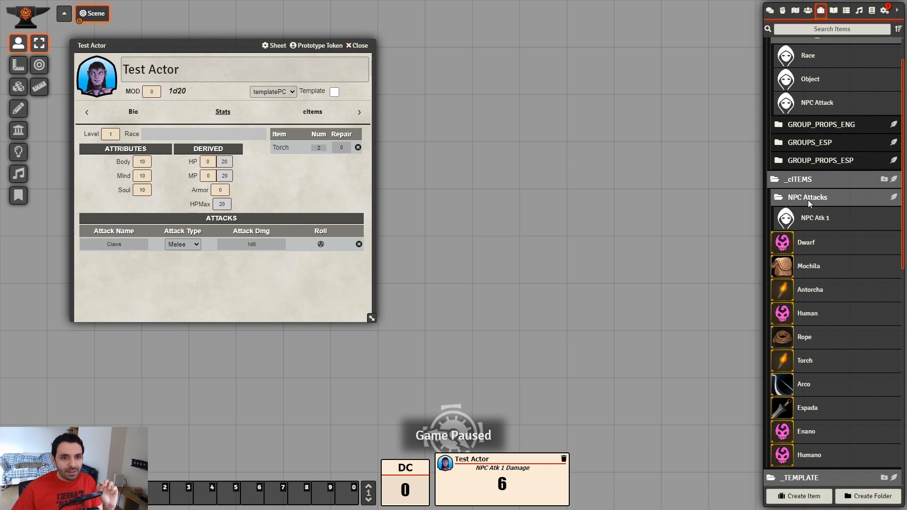
- Reopen the NPC Atk 1 cItem to review its attributes beside Test Actor's sheet, and close it again
click(821, 222)
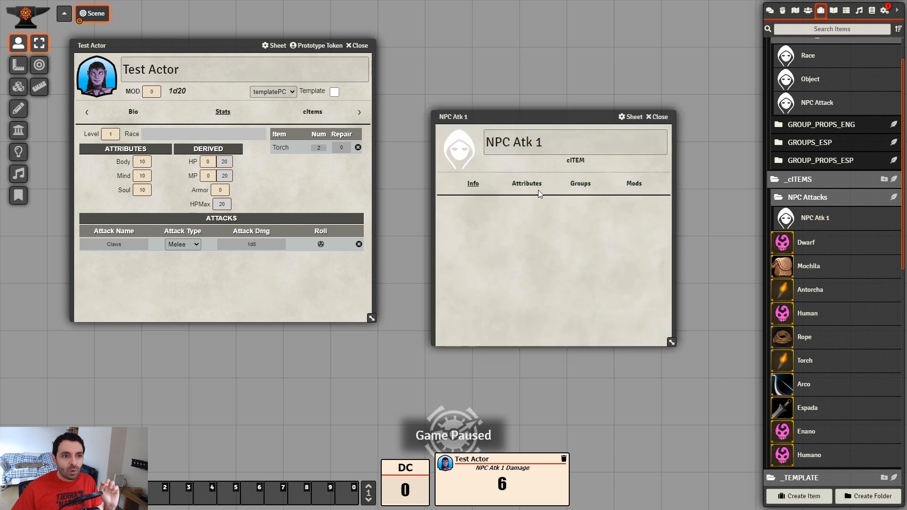
click(538, 187)
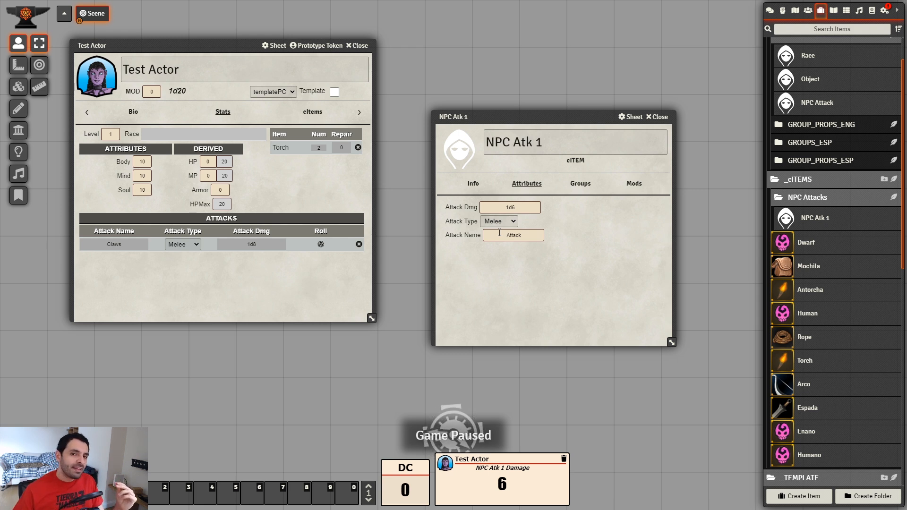
drag(598, 127, 566, 102)
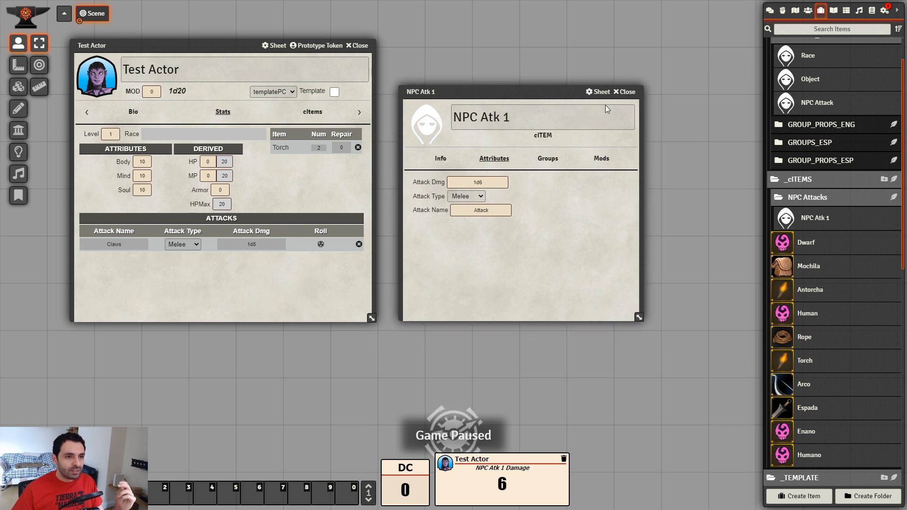
click(626, 92)
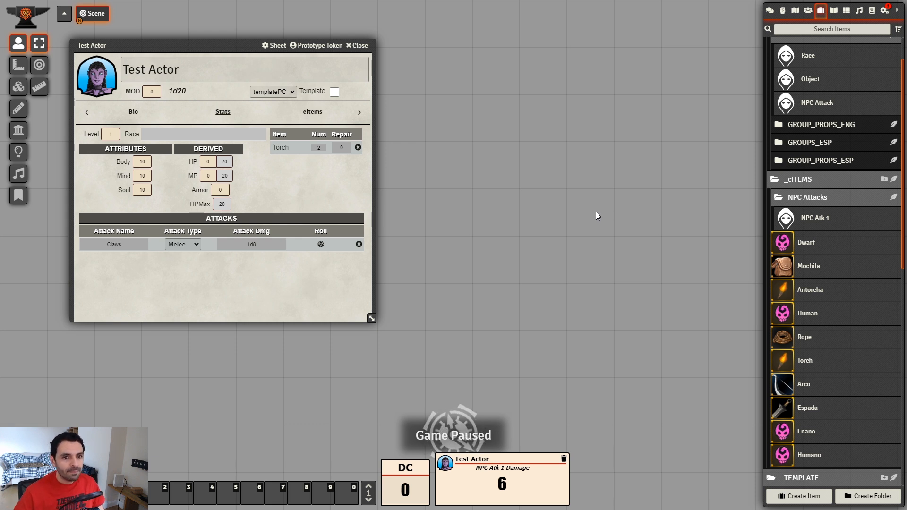
drag(229, 46, 235, 50)
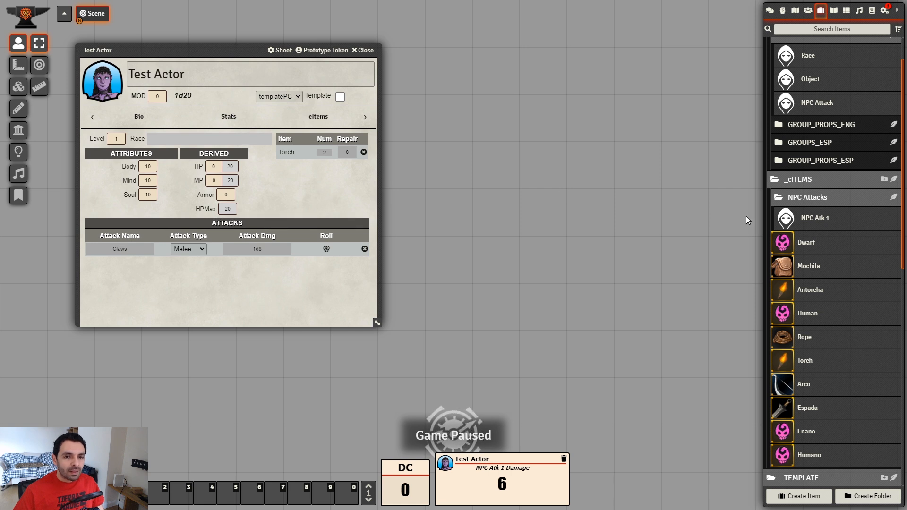
- Collapse the NPC Attacks folder, open the Dwarf cItem and review its groups, attributes and mods
click(801, 198)
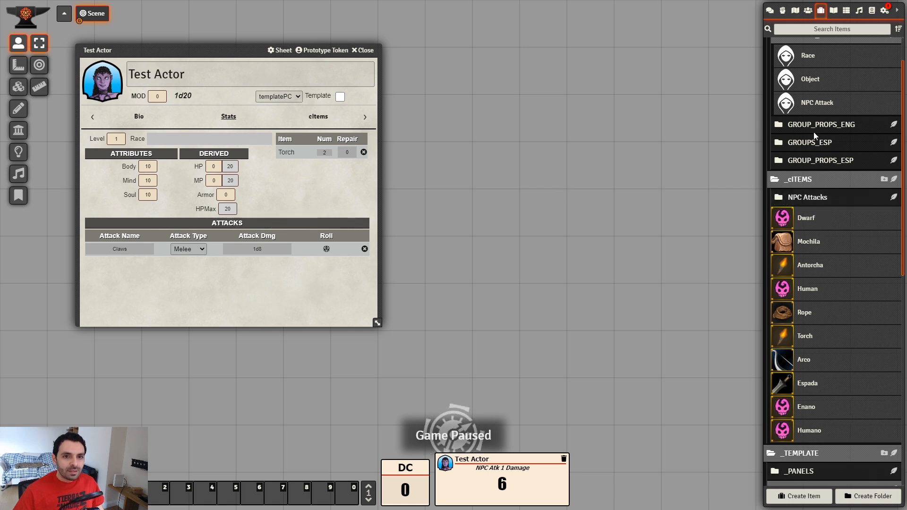
scroll(814, 141, up, 1)
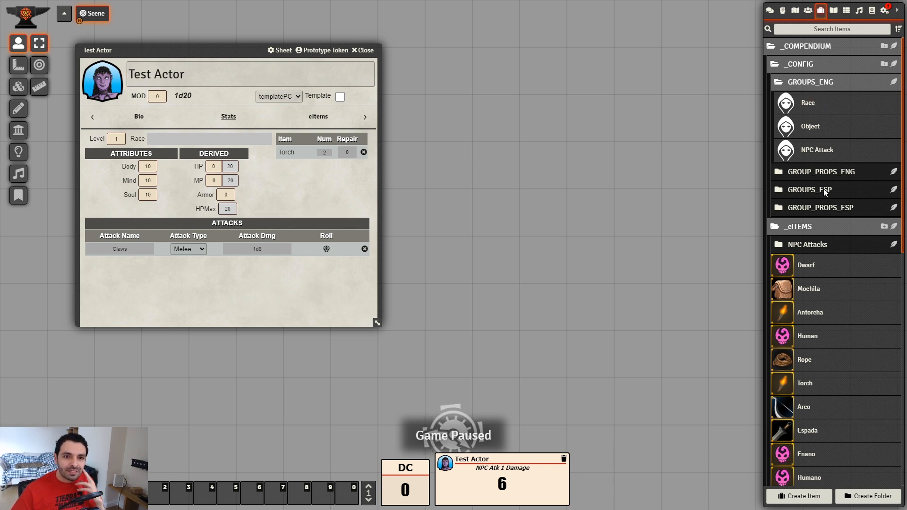
scroll(829, 217, down, 4)
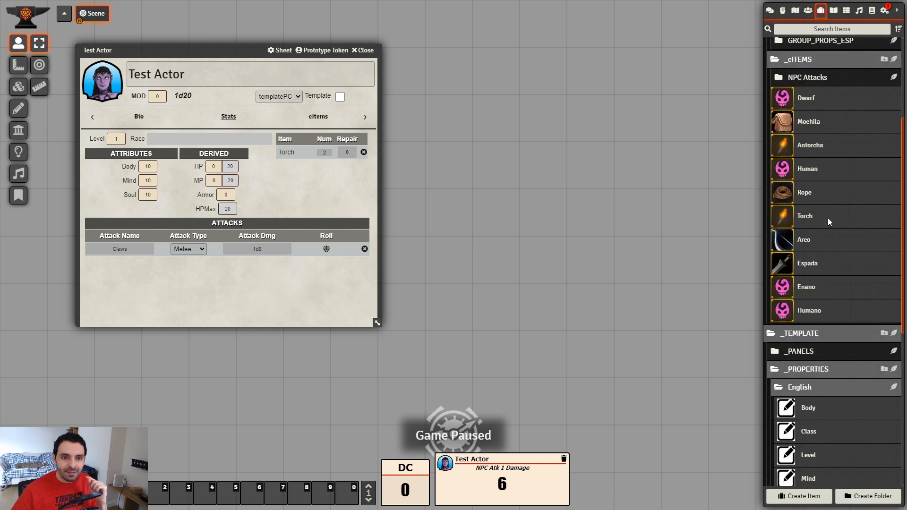
click(807, 78)
drag(462, 146, 584, 152)
click(604, 203)
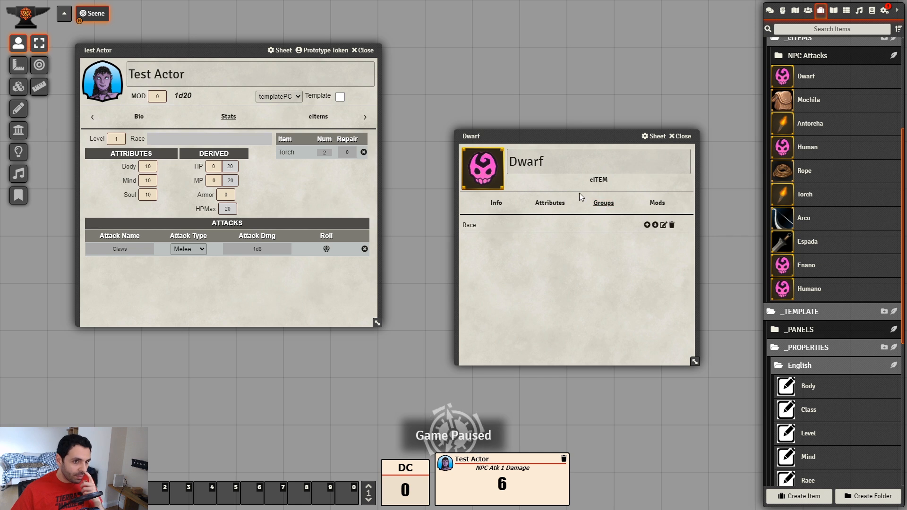
click(554, 203)
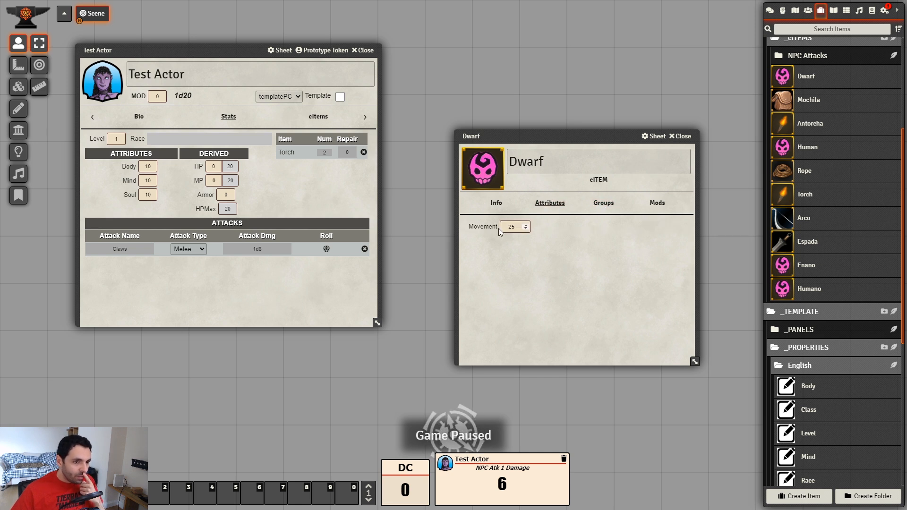
click(605, 204)
click(657, 205)
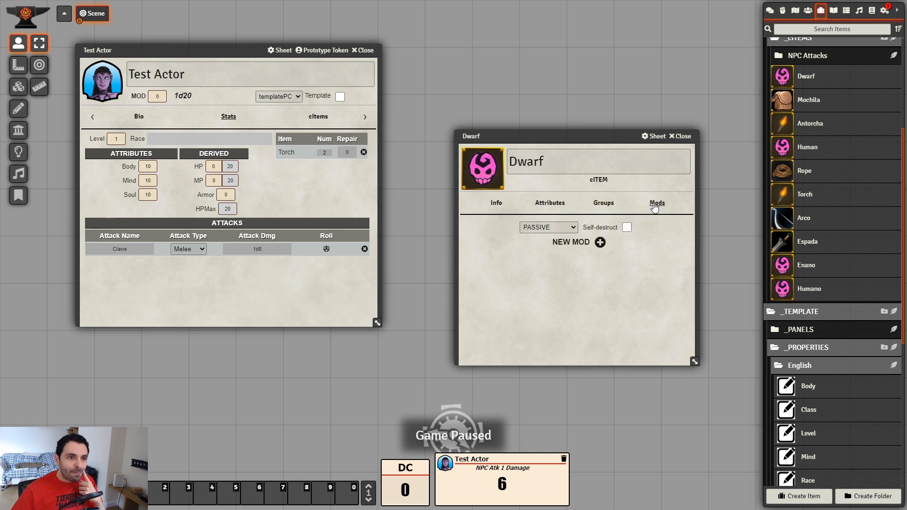
mouse_move(606, 140)
mouse_down()
mouse_move(630, 165)
mouse_move(594, 141)
mouse_move(600, 154)
mouse_up()
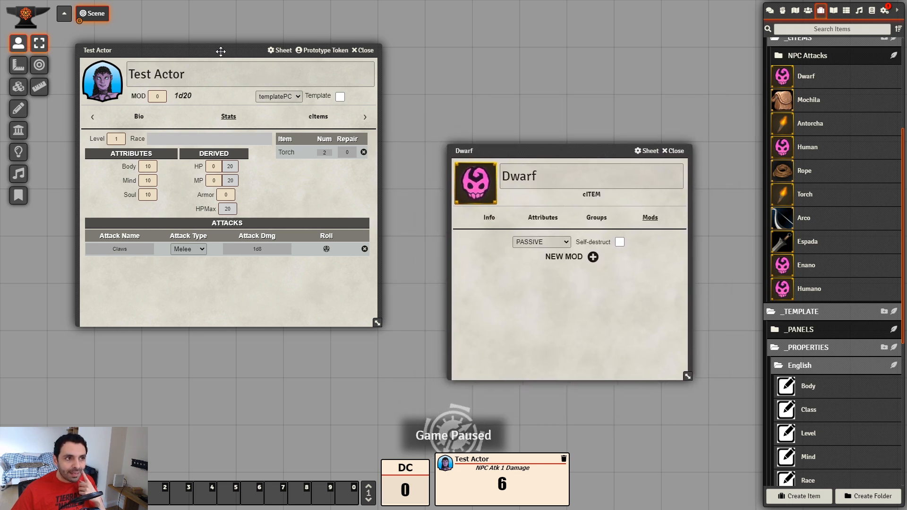
- Set Test Actor's portrait to the 54693-Mankind Portrait-Guard4.png image from the arcknight tokens folder
drag(221, 50, 234, 58)
click(121, 89)
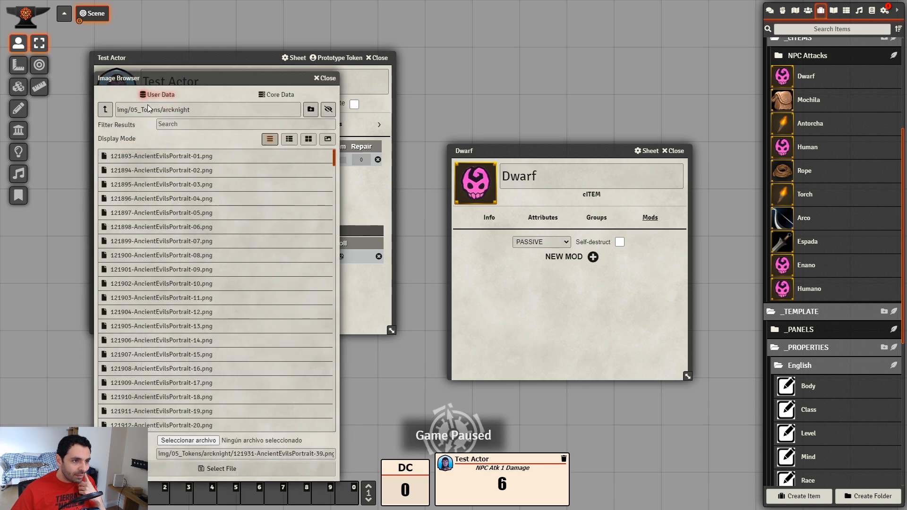
click(290, 138)
drag(333, 155, 351, 327)
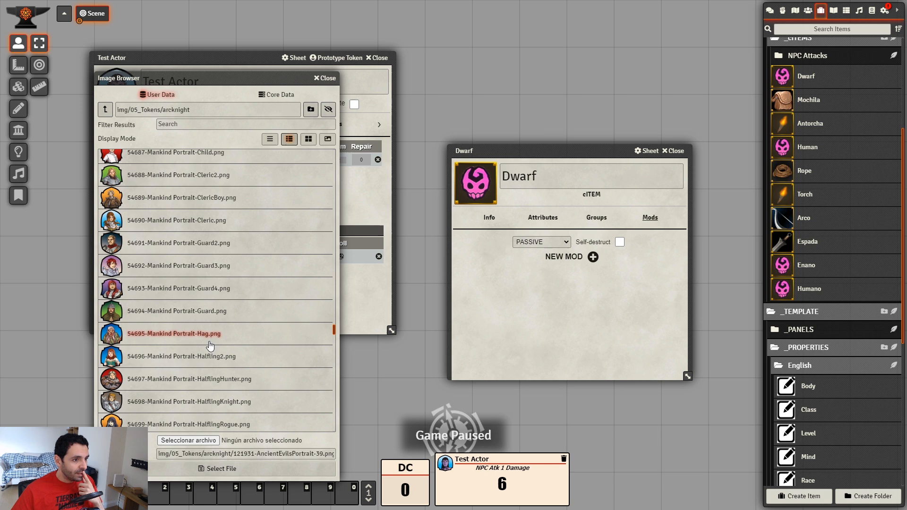
click(174, 294)
click(233, 468)
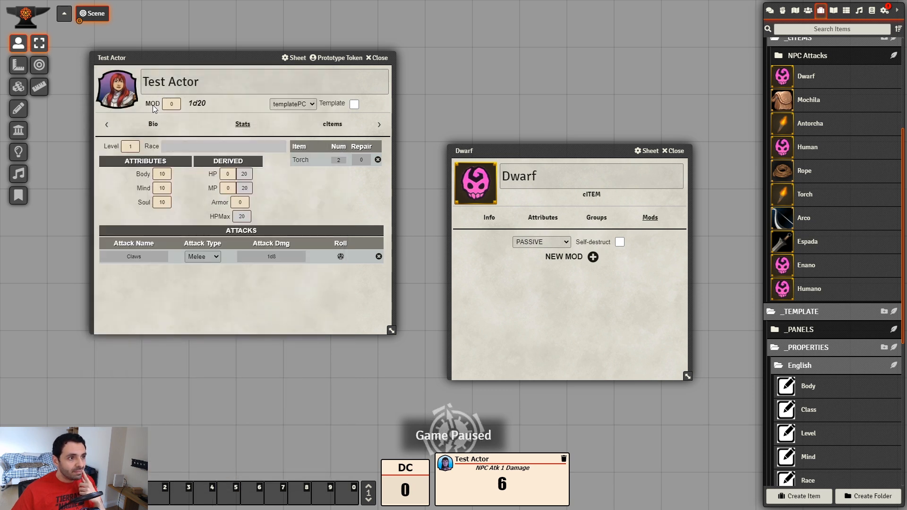
- Set Test Actor's portrait to the dwarf image 257571-UndergroundPortraits-19.png from the arcknight tokens folder
click(134, 96)
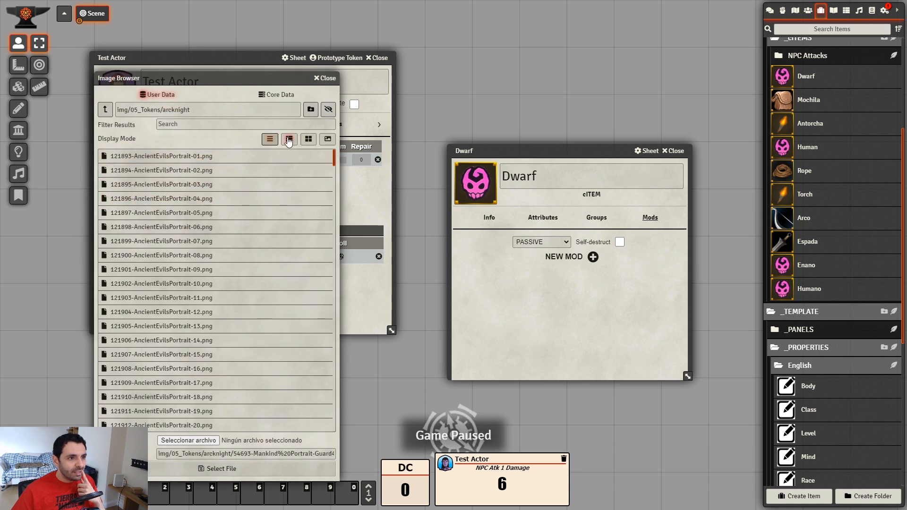
click(333, 158)
drag(335, 154, 291, 220)
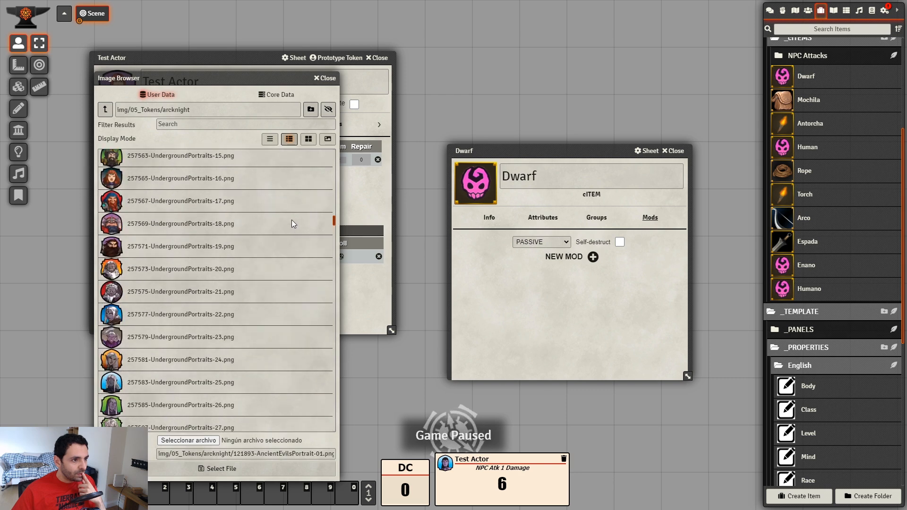
click(144, 246)
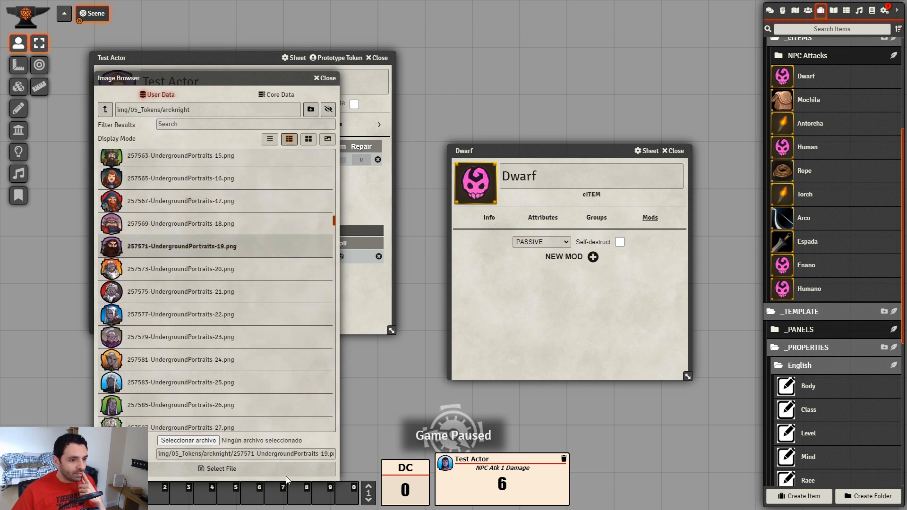
click(237, 468)
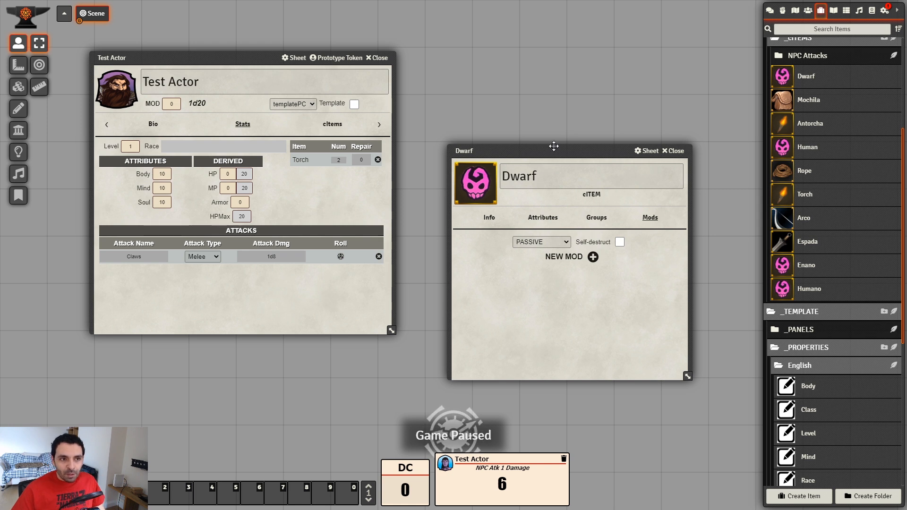
- Create a mod of type ADD named "Increase Body by 5" on the passive Dwarf cItem
mouse_move(558, 148)
mouse_down()
mouse_move(569, 134)
mouse_move(557, 144)
mouse_up()
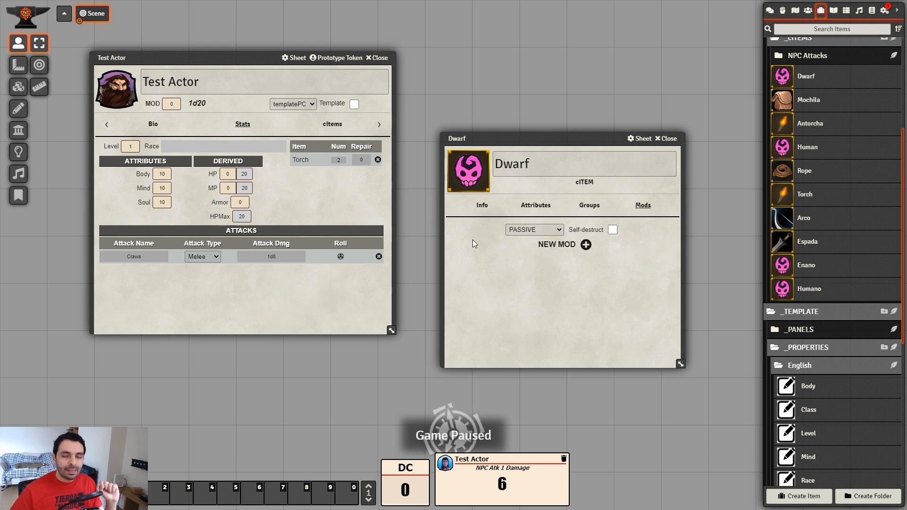
drag(544, 136, 547, 154)
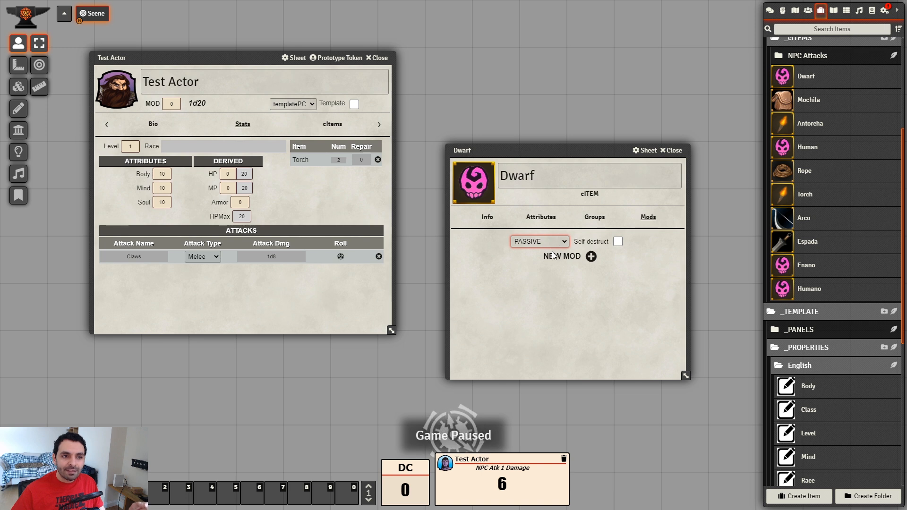
click(591, 257)
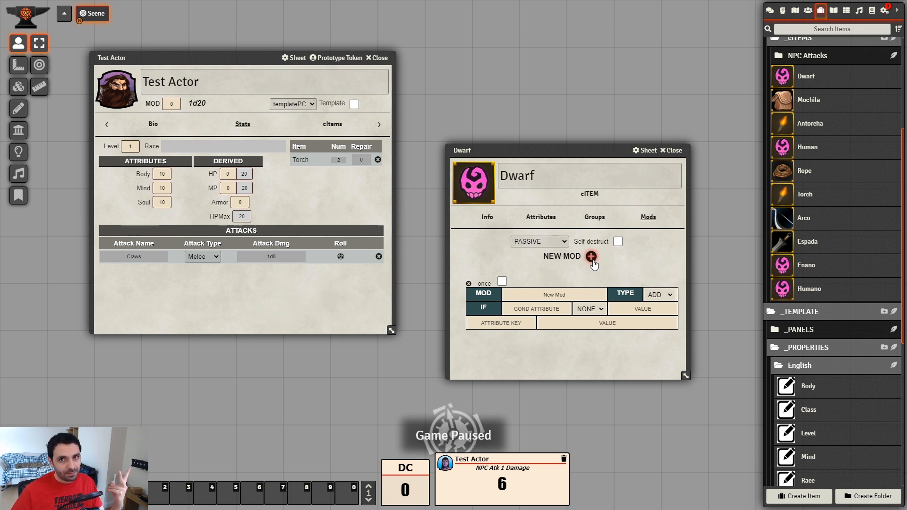
click(578, 293)
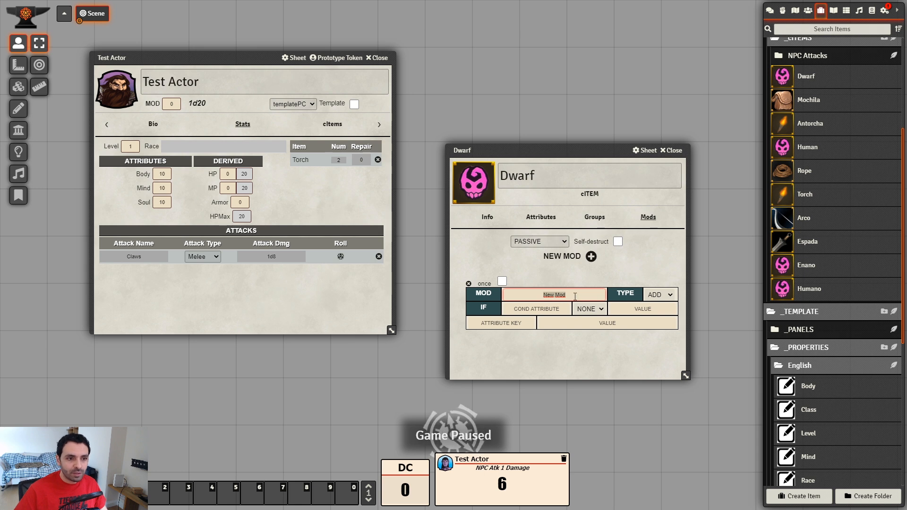
text(Increase BOy)
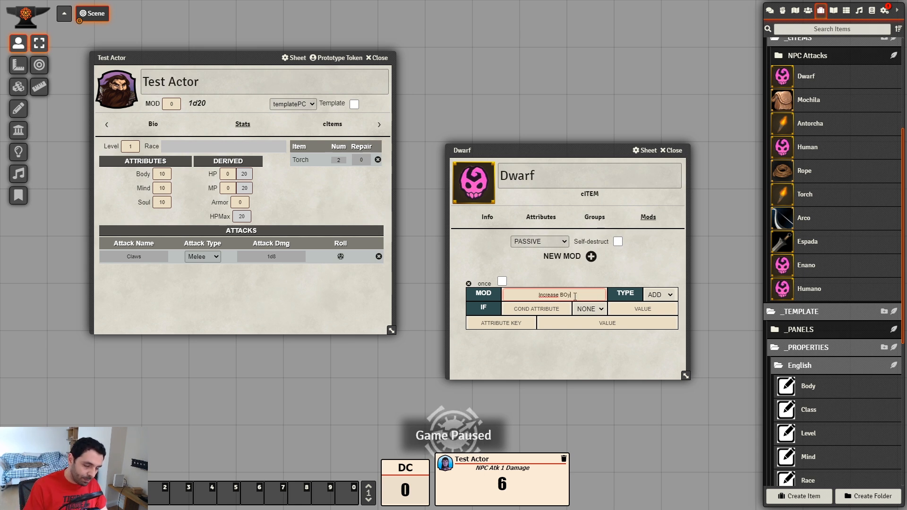
key(BackSpace)
key(BackSpace)
text(ody by 3)
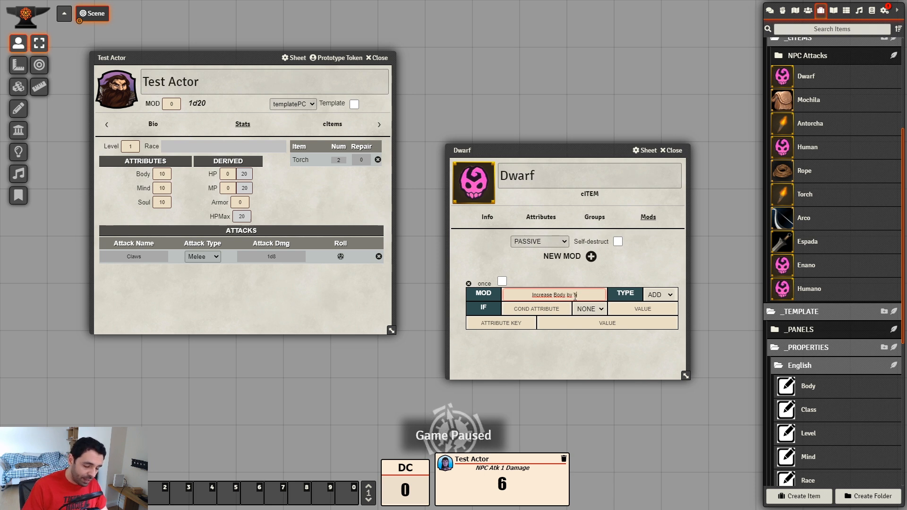
click(645, 369)
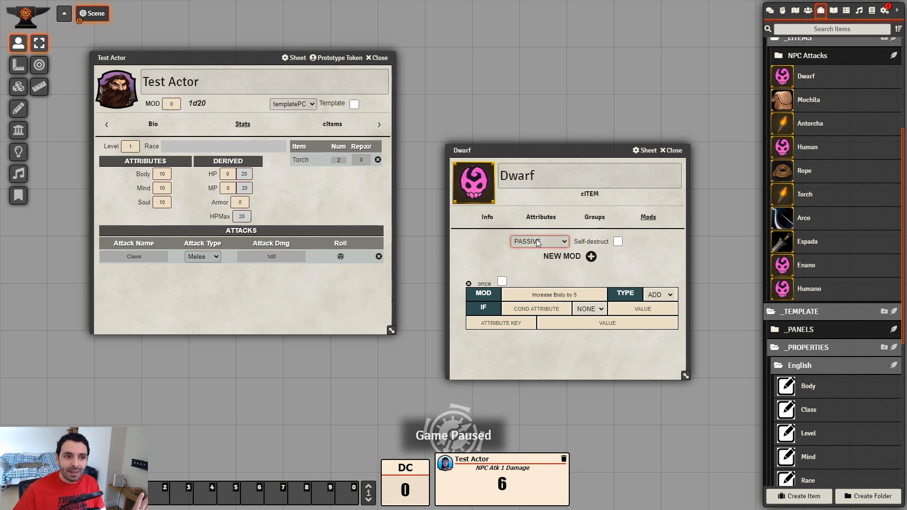
click(668, 295)
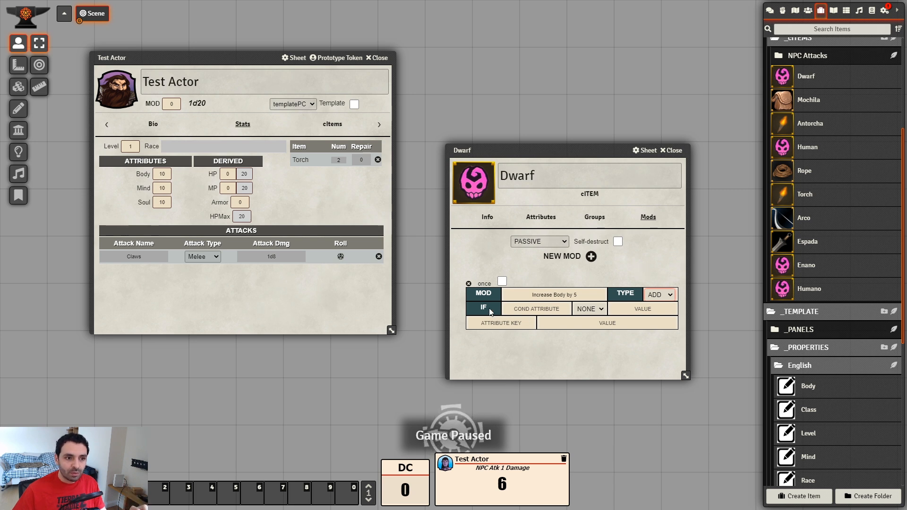
- Set the Dwarf mod's attribute key to body, copied from the Body property's key, and its value to 5
click(508, 321)
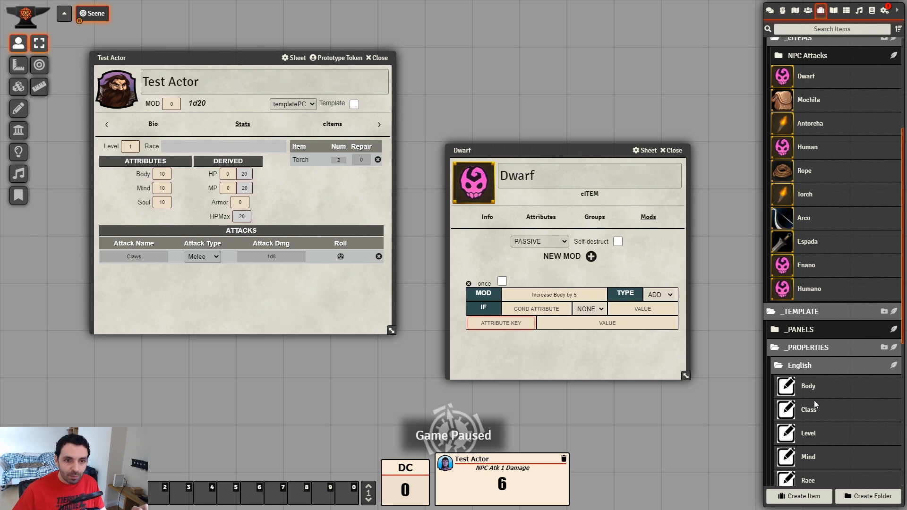
scroll(806, 395, down, 3)
click(809, 246)
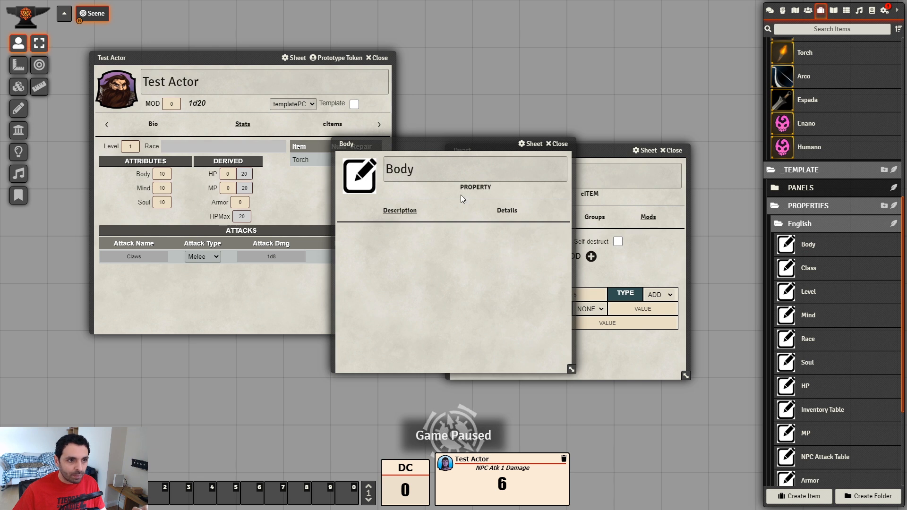
drag(453, 148, 308, 212)
click(362, 277)
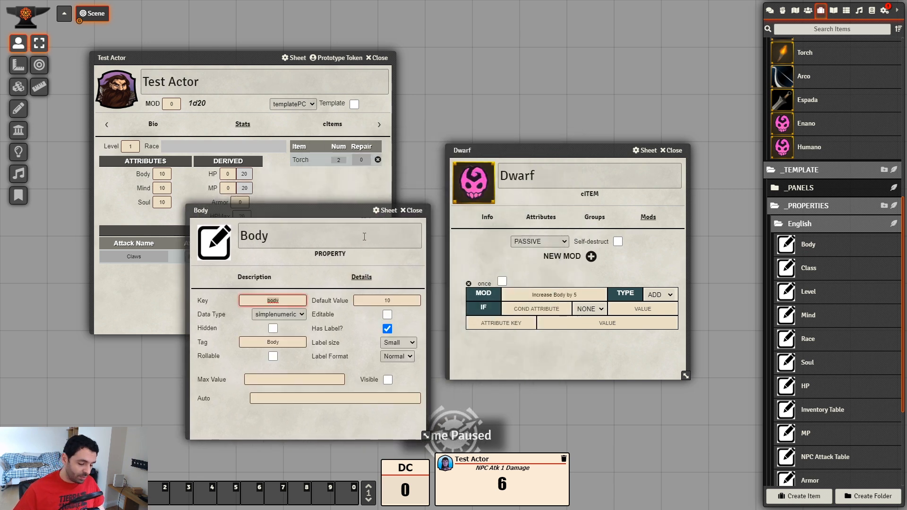
click(414, 213)
click(502, 323)
click(612, 325)
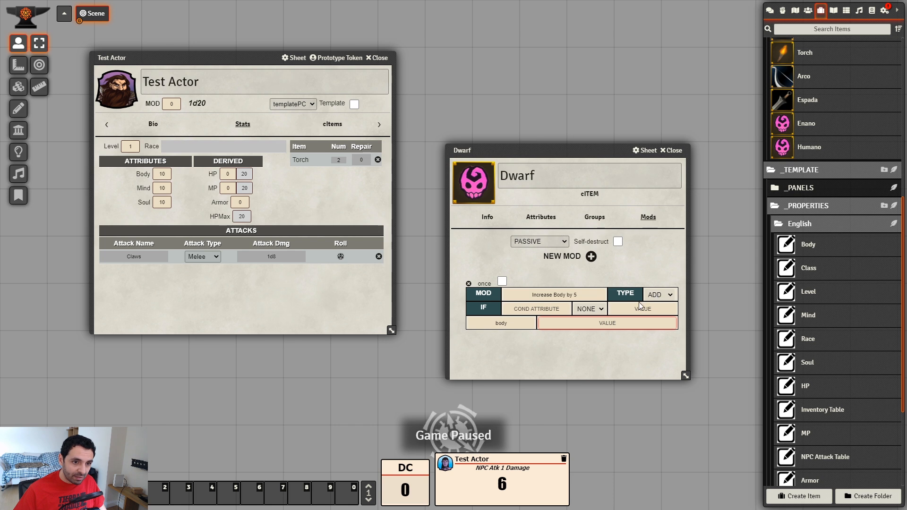
text(5)
click(627, 361)
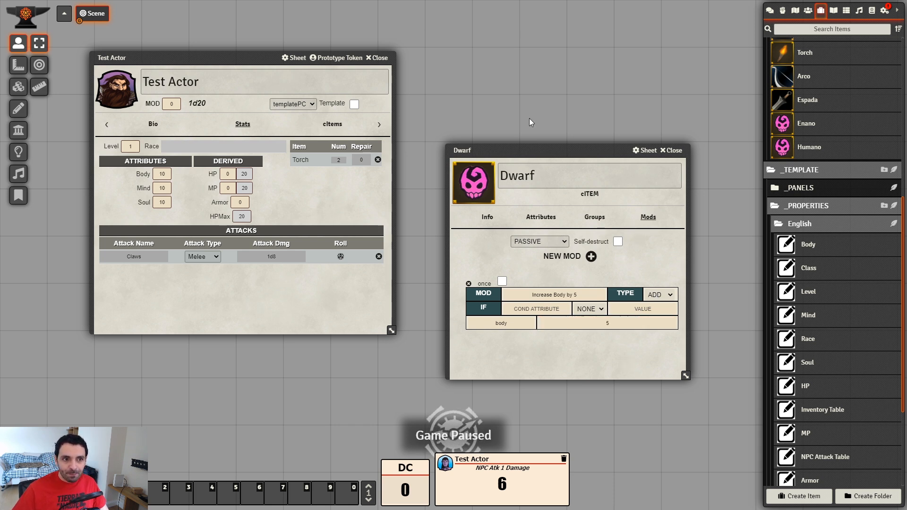
- Add the Dwarf cItem to Test Actor and check the actor's Body attribute
drag(560, 150, 563, 94)
scroll(800, 154, up, 6)
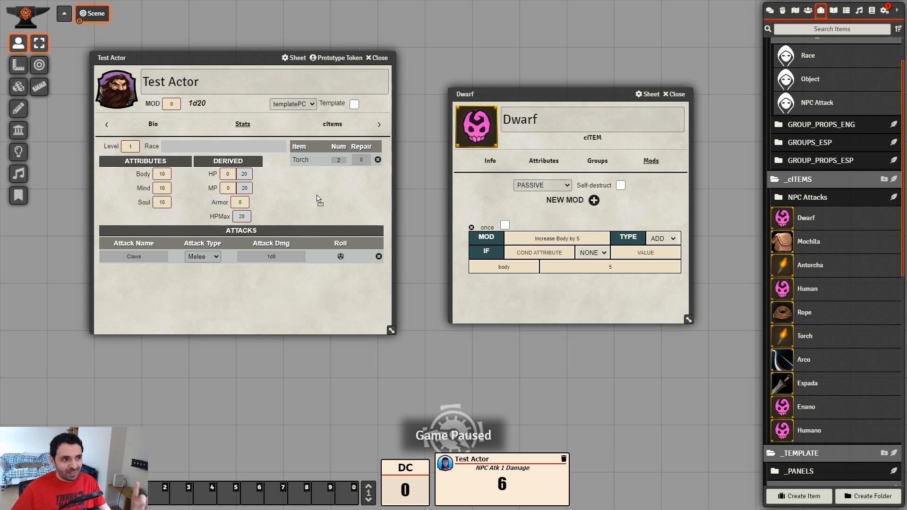
drag(317, 198, 317, 198)
double_click(162, 174)
click(290, 177)
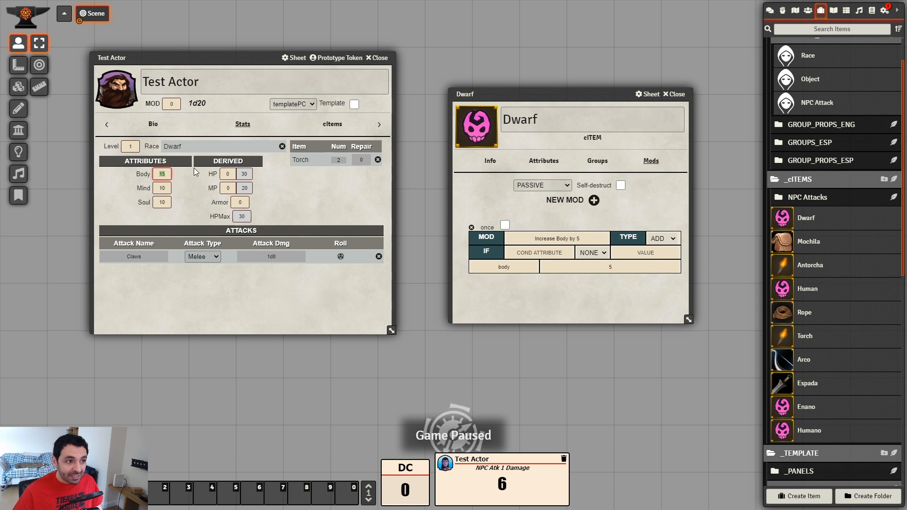
- Set Test Actor's Body attribute to 12
click(159, 176)
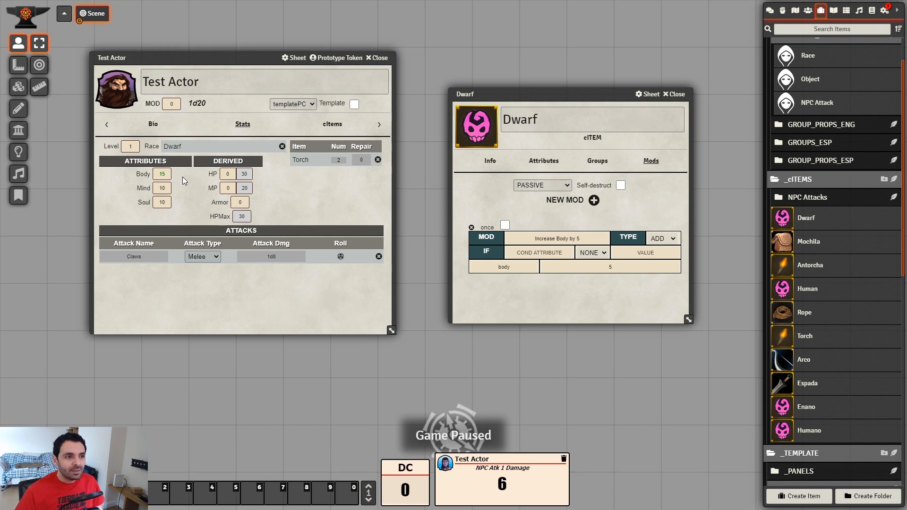
double_click(164, 174)
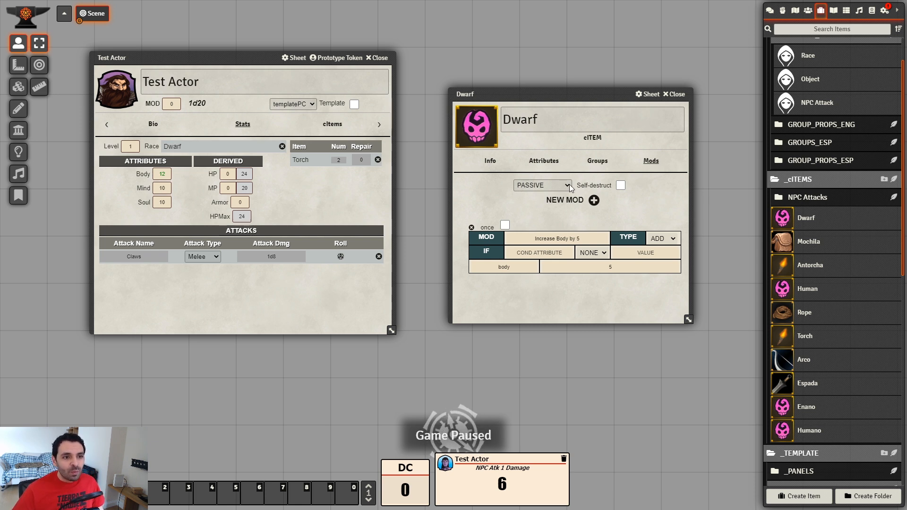
drag(559, 94, 538, 142)
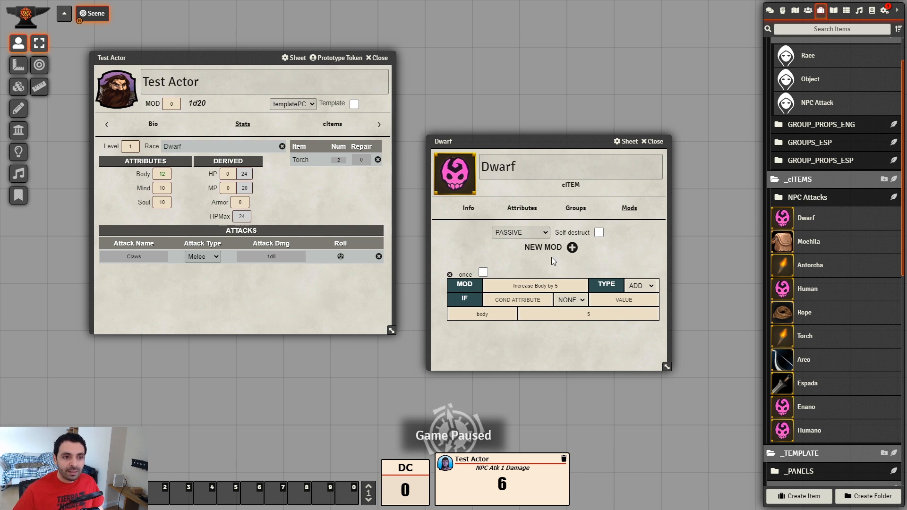
drag(540, 140, 527, 148)
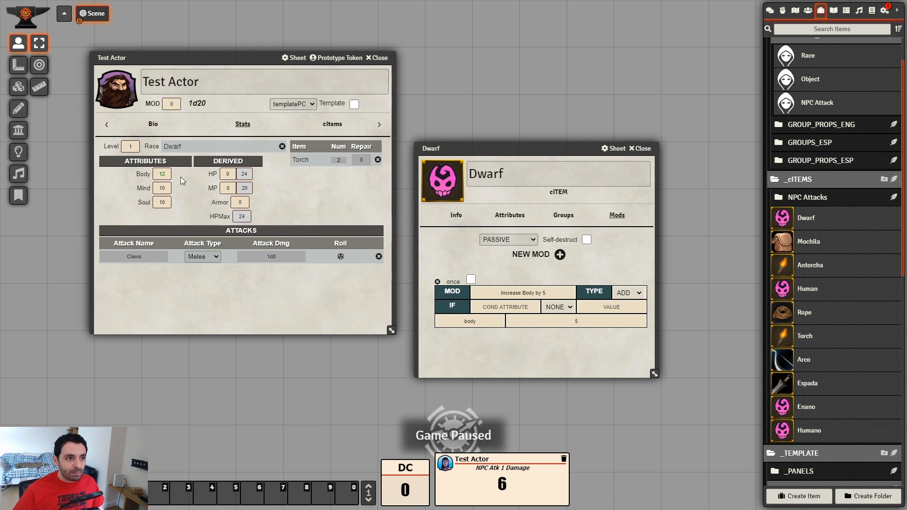
click(162, 173)
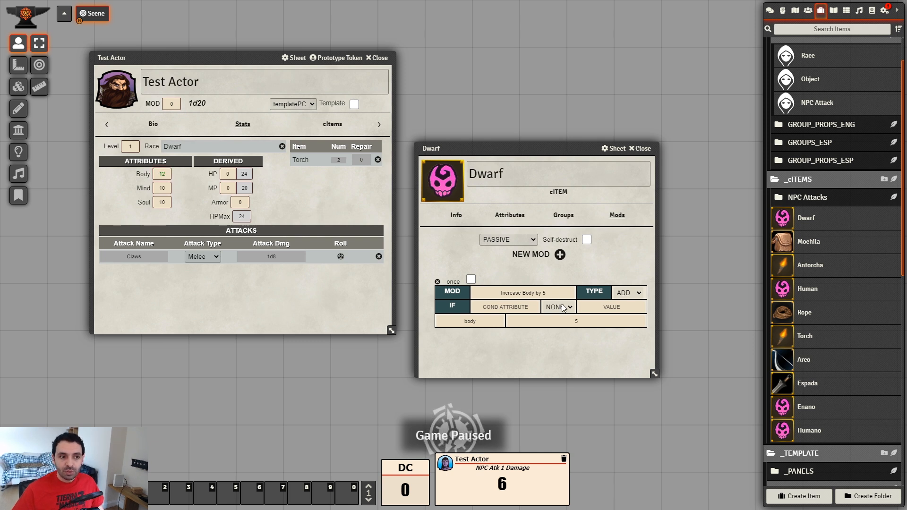
- Add a second mod to the Dwarf cItem and delete it again
drag(561, 151, 576, 120)
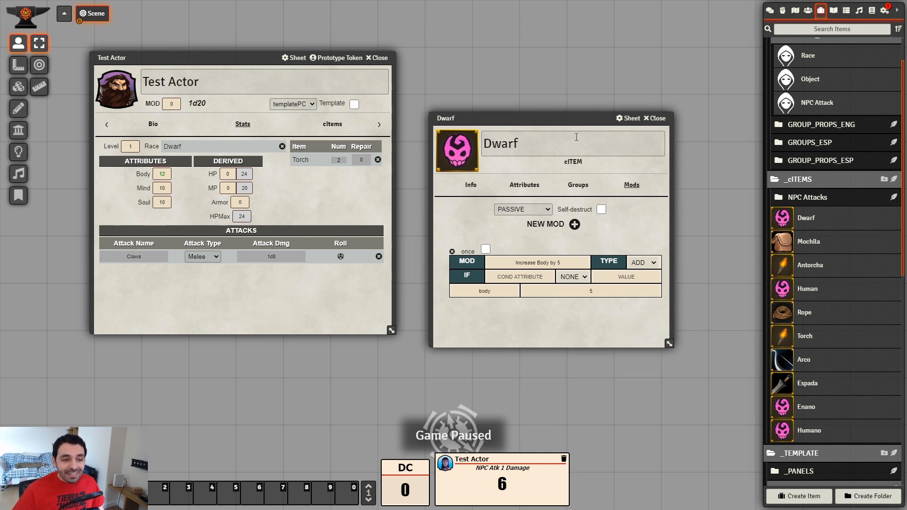
click(574, 226)
scroll(573, 307, down, 1)
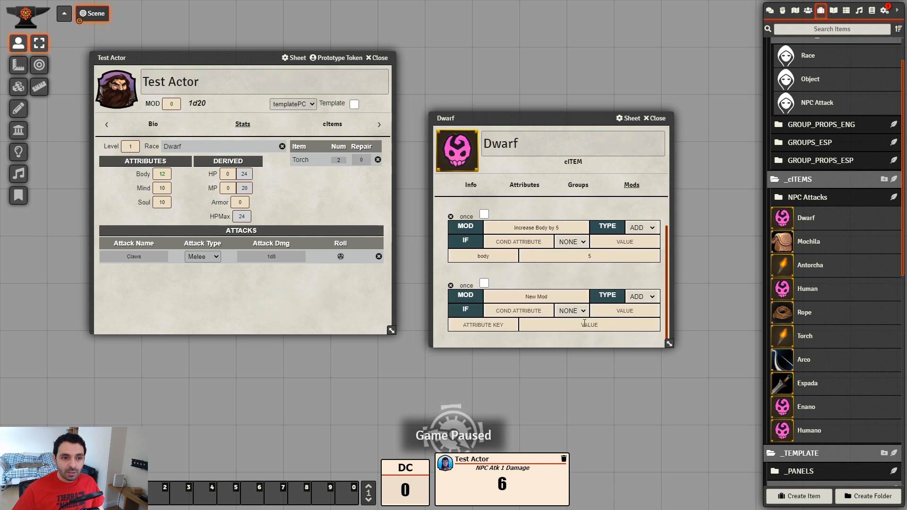
click(450, 286)
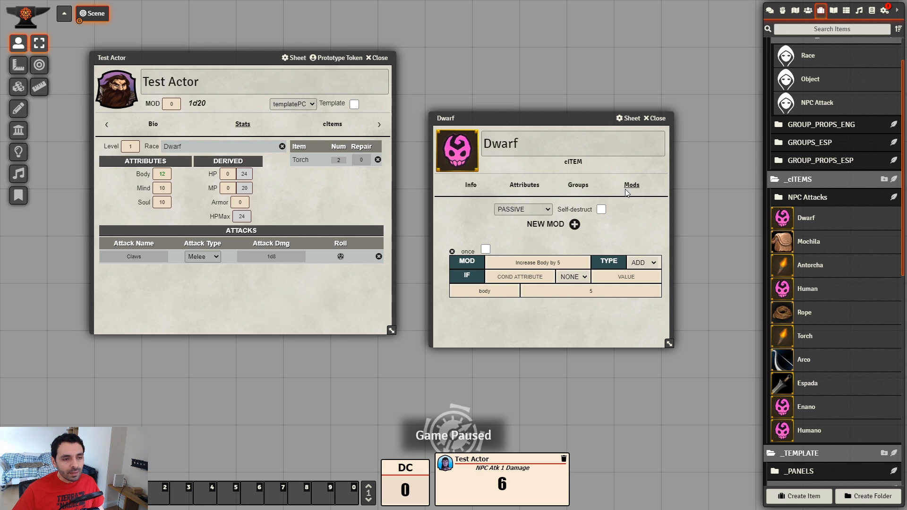
- Review the usage options available for the Dwarf cItem's mods, keep PASSIVE, and close its sheet
drag(593, 124, 592, 90)
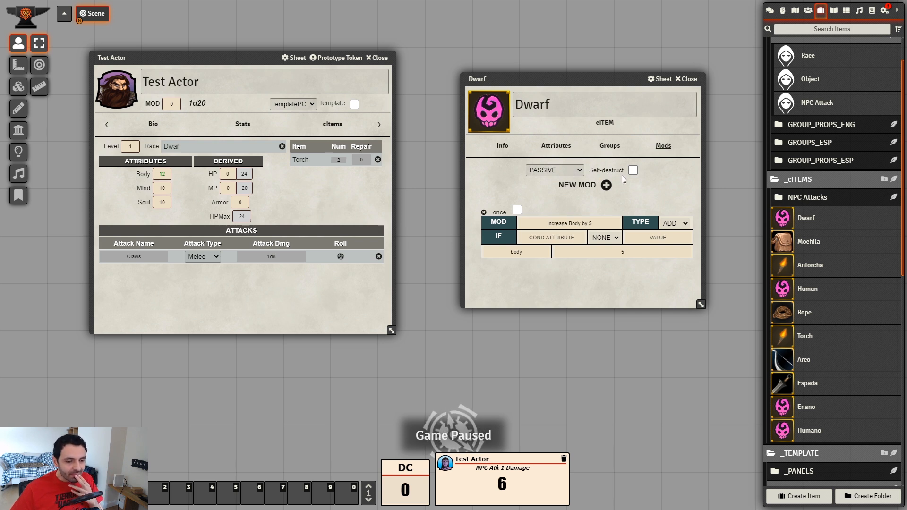
click(581, 173)
click(635, 188)
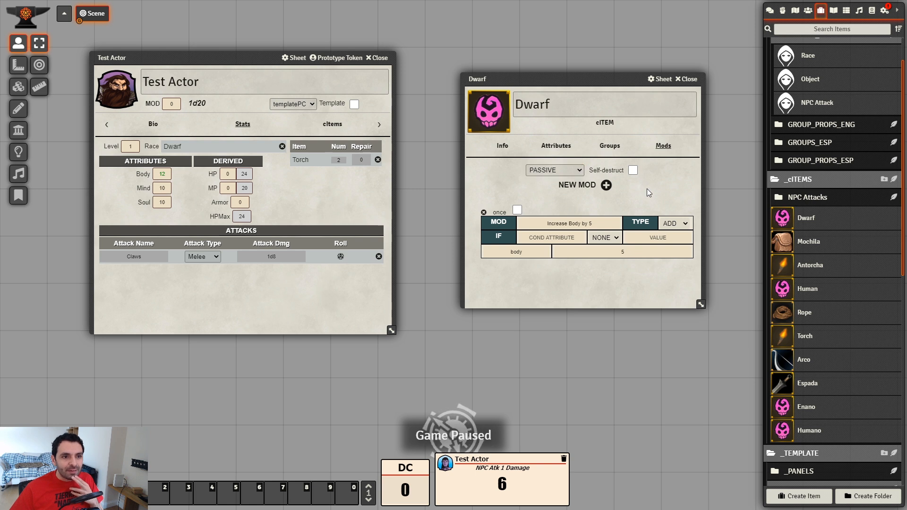
click(689, 79)
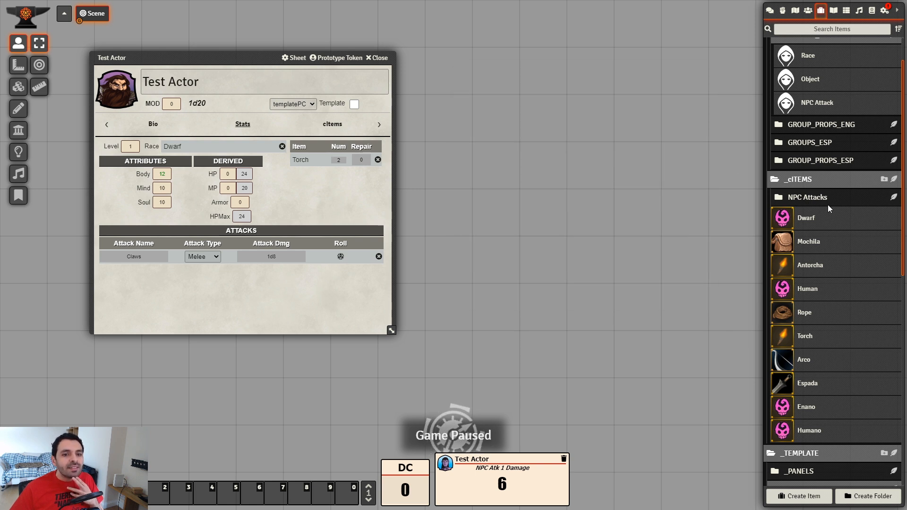
- Create an item named Chain Mail of type cItem in the _cITEMS folder
scroll(817, 100, up, 1)
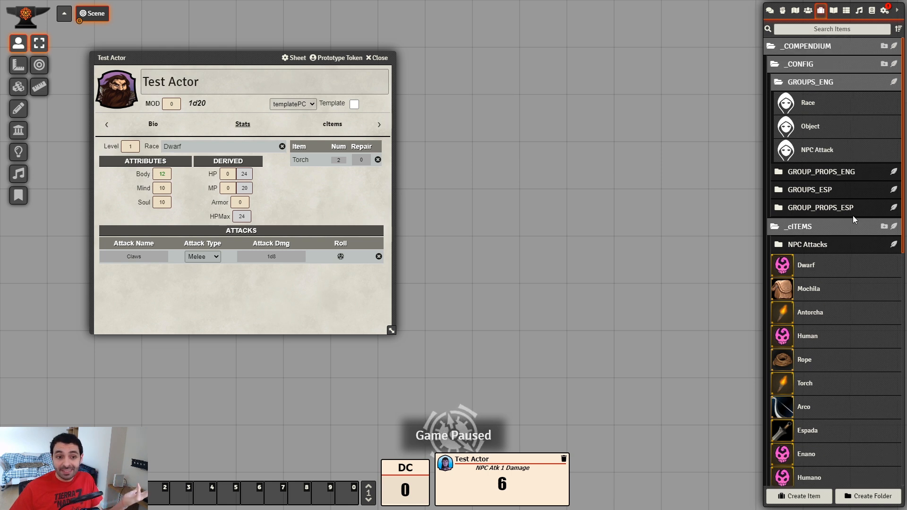
scroll(850, 241, down, 3)
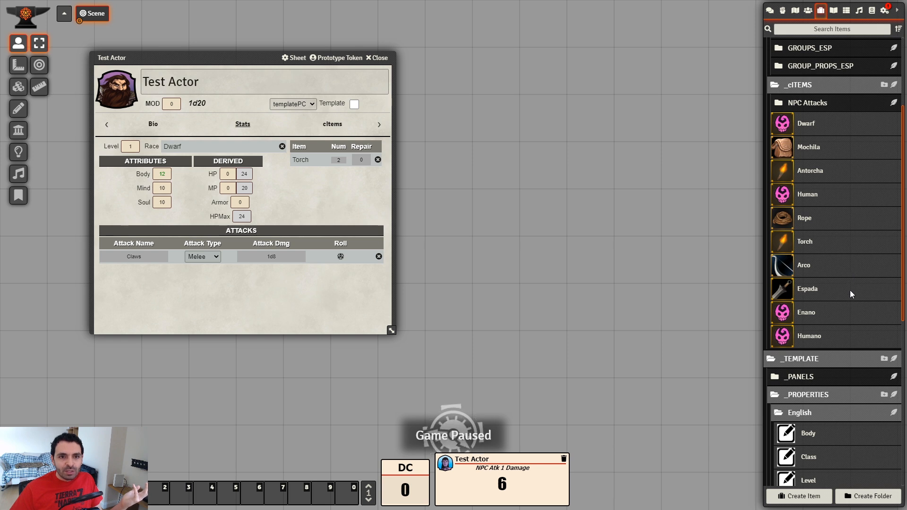
scroll(850, 290, up, 1)
click(888, 148)
drag(442, 226, 568, 231)
click(567, 236)
text(Chain Mail)
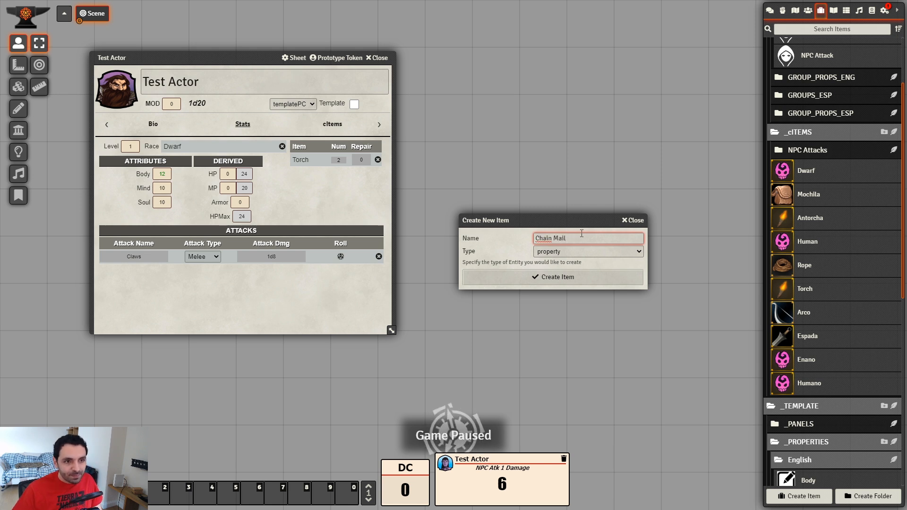
click(568, 252)
click(557, 301)
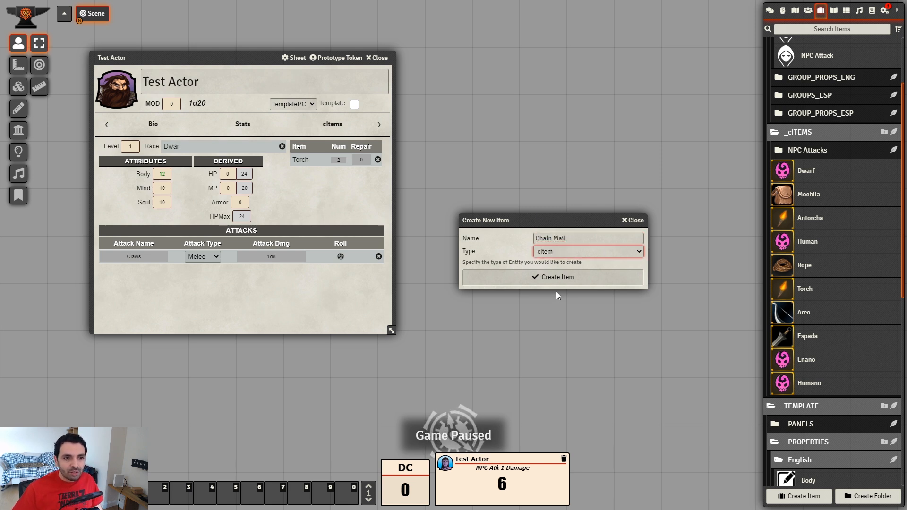
scroll(812, 170, up, 2)
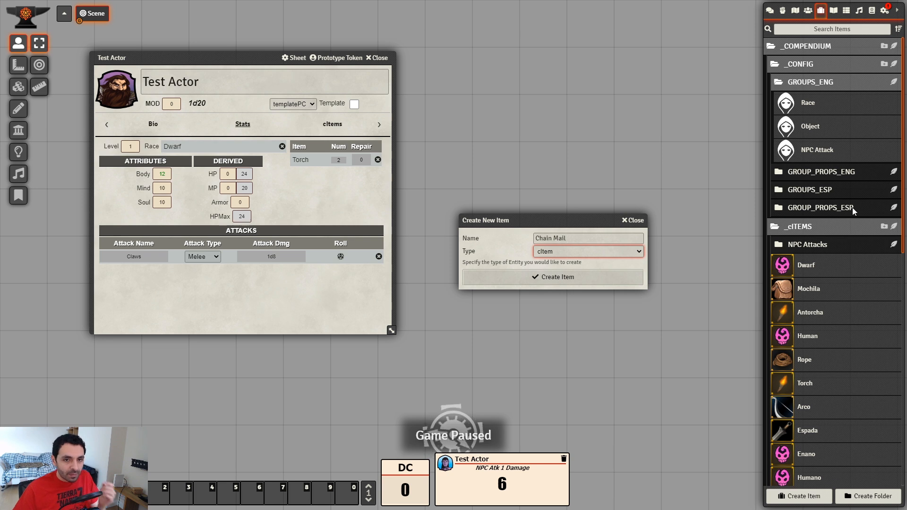
drag(595, 217, 614, 158)
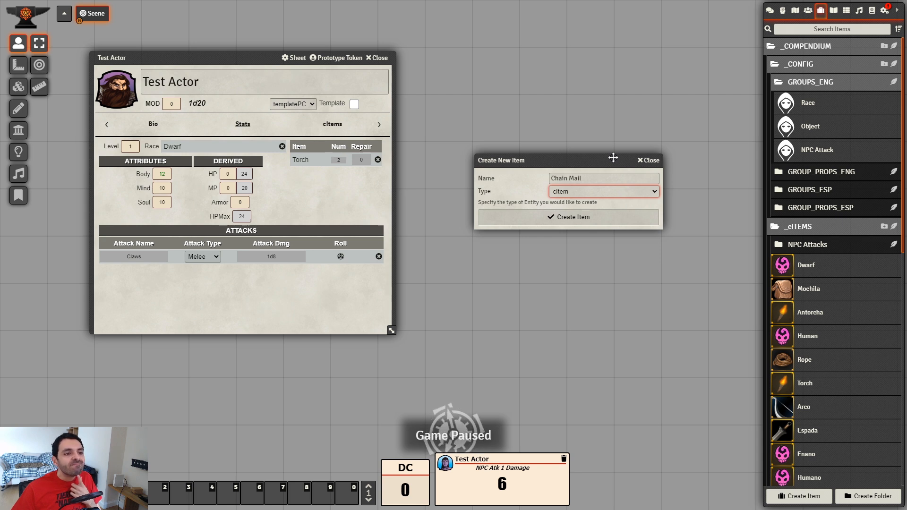
drag(614, 157, 609, 154)
click(587, 214)
- Assign the Object group to the Chain Mail cItem
drag(500, 142, 588, 128)
click(570, 194)
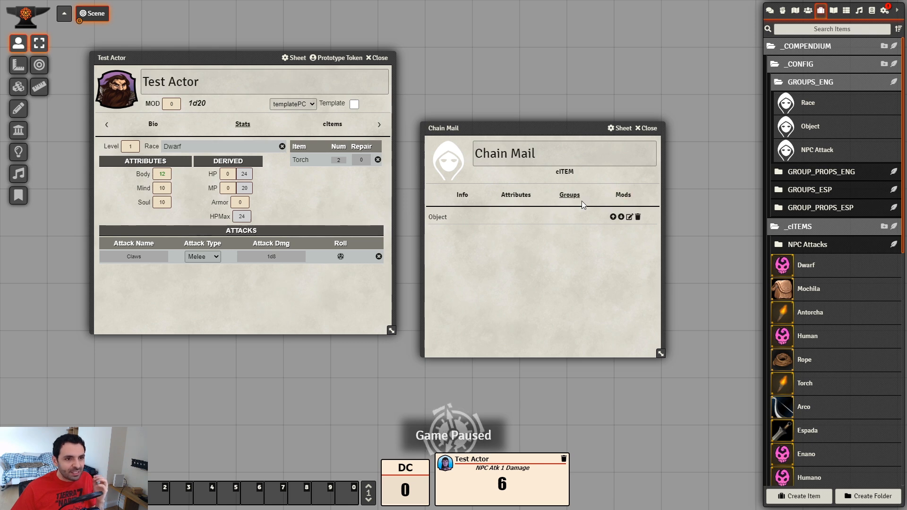
- Set Chain Mail's image to _armor1.jpg from the img/06_Icons folder
click(454, 159)
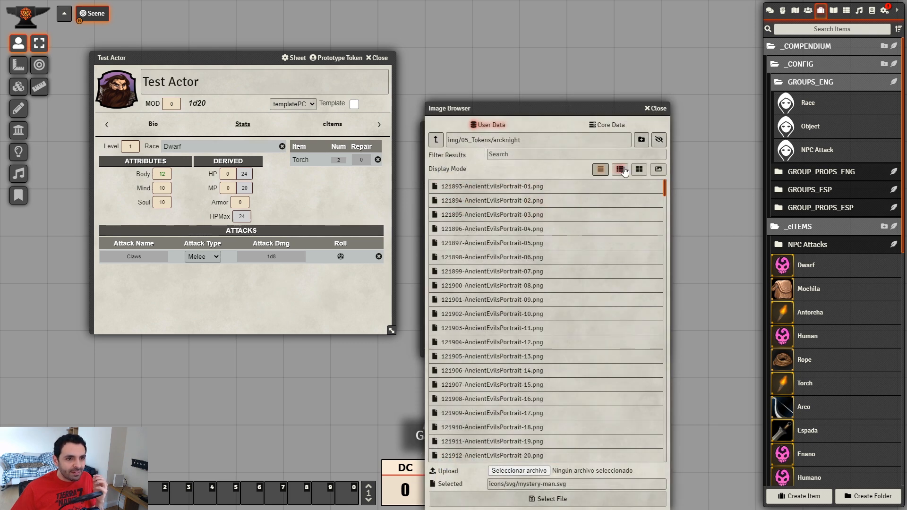
click(435, 139)
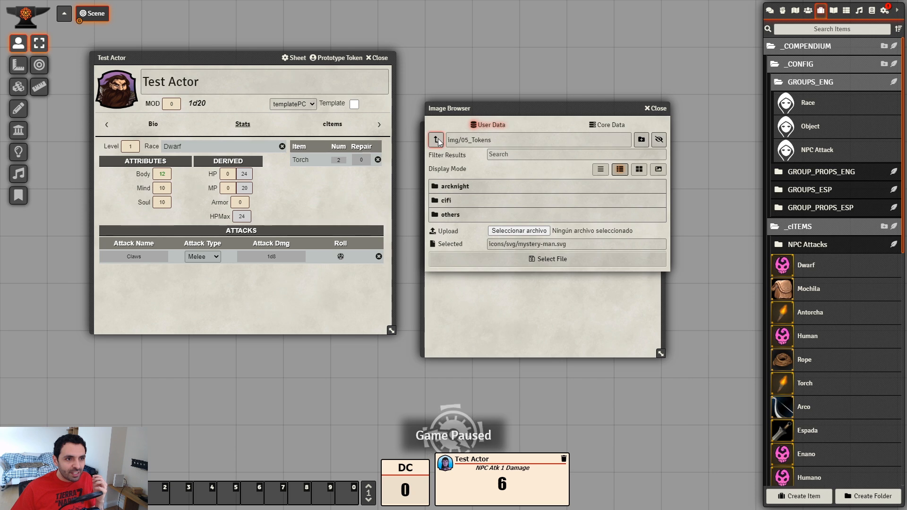
click(436, 139)
click(496, 257)
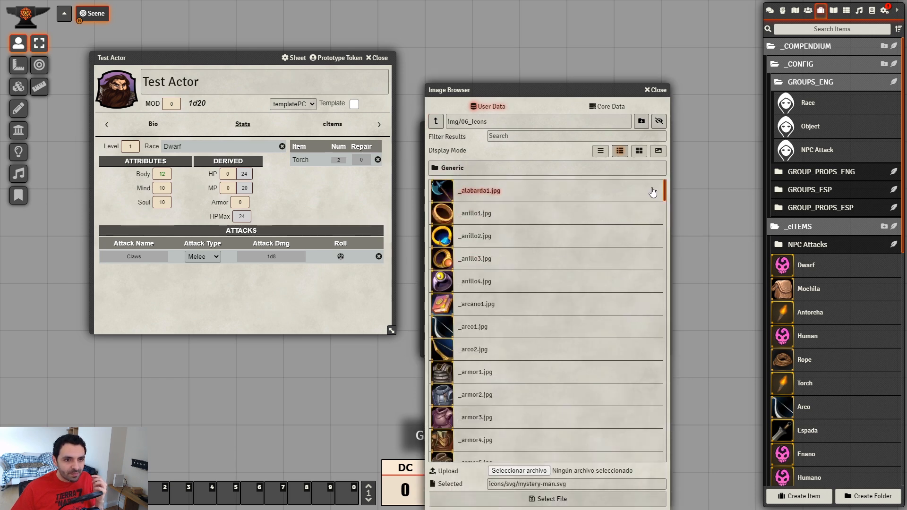
mouse_move(664, 189)
mouse_down()
mouse_move(646, 327)
mouse_move(666, 204)
mouse_up()
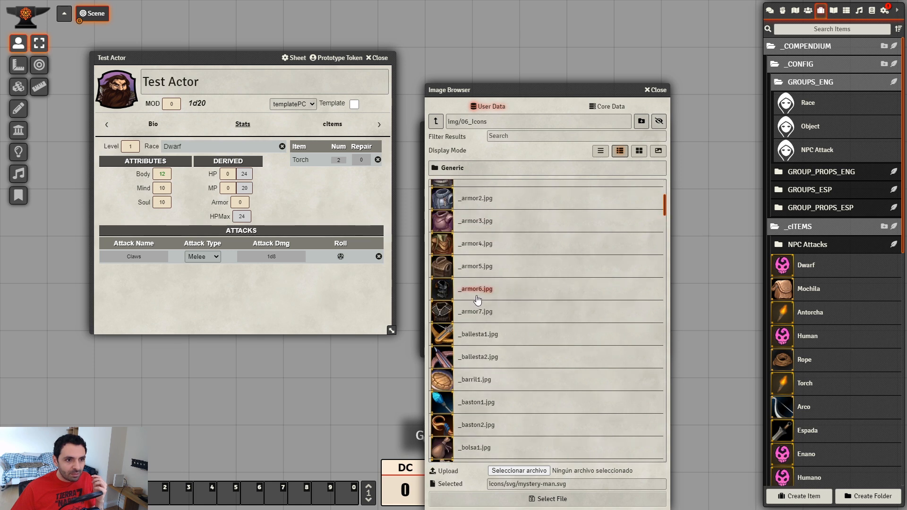
scroll(473, 233, up, 1)
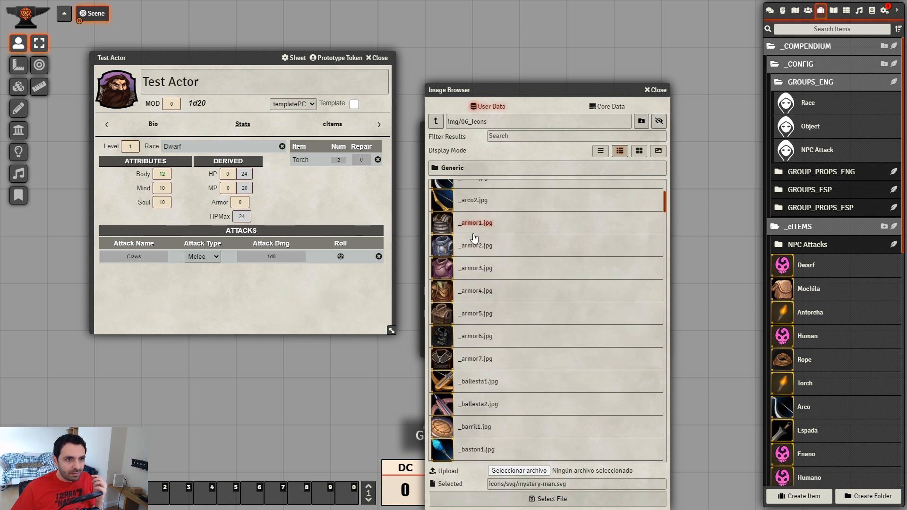
click(473, 229)
click(567, 499)
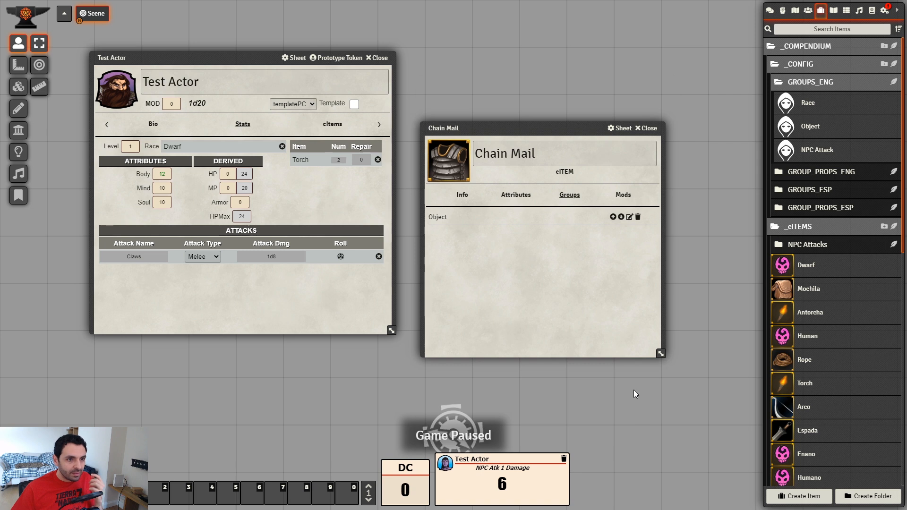
- Set the Chain Mail cItem to ACTIVATION and add an ADD mod named "Increase Armor by 4"
click(624, 195)
click(547, 198)
click(542, 206)
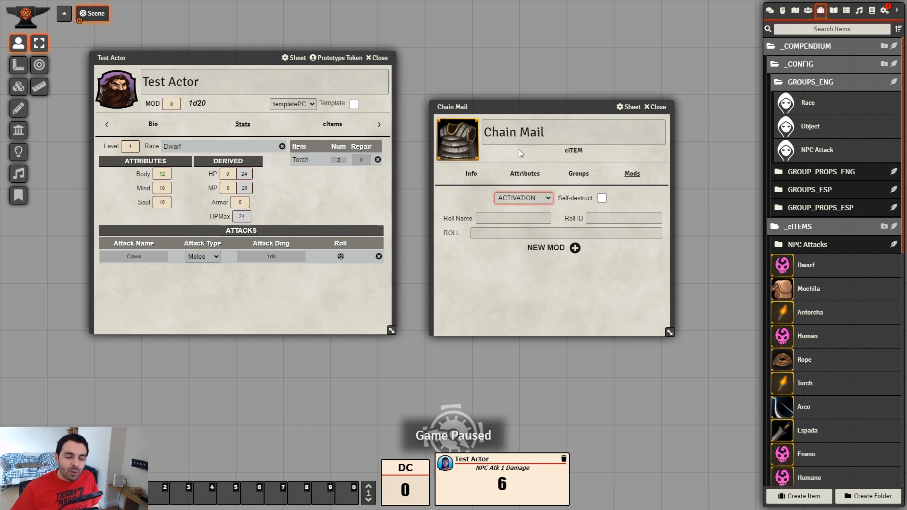
click(576, 248)
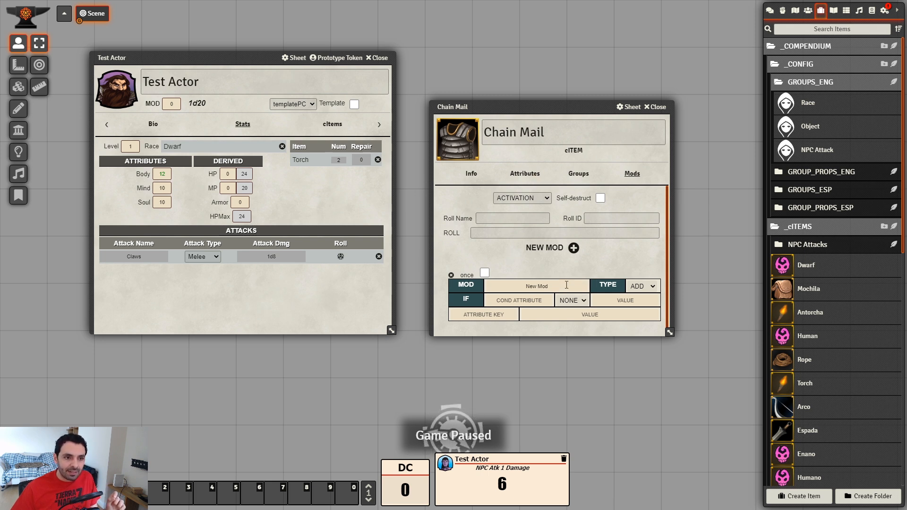
click(546, 283)
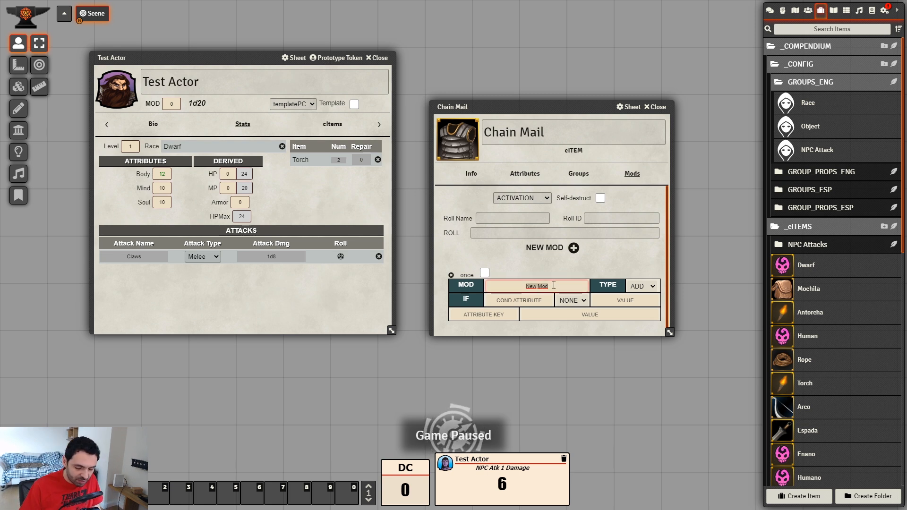
text(Increase Armor by 4)
click(632, 260)
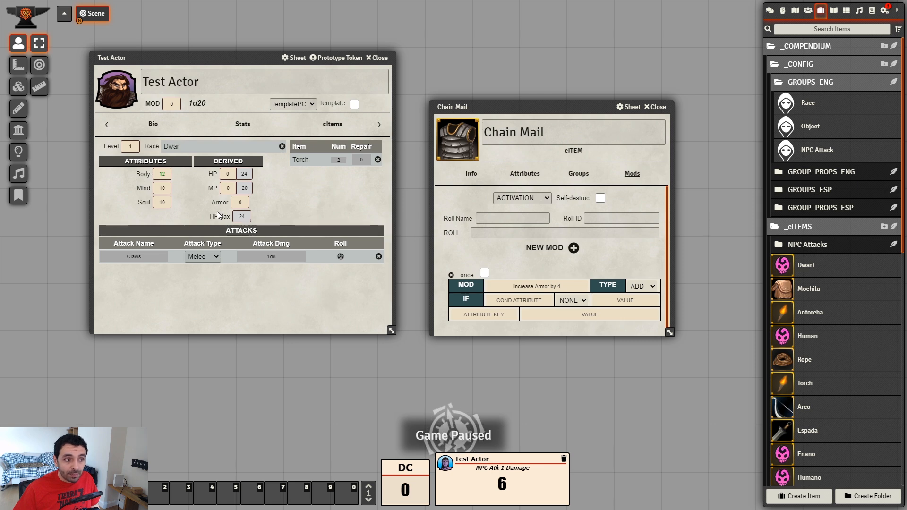
- Open the details of the English Armor property and select its key for use in the Chain Mail mod
scroll(873, 338, down, 15)
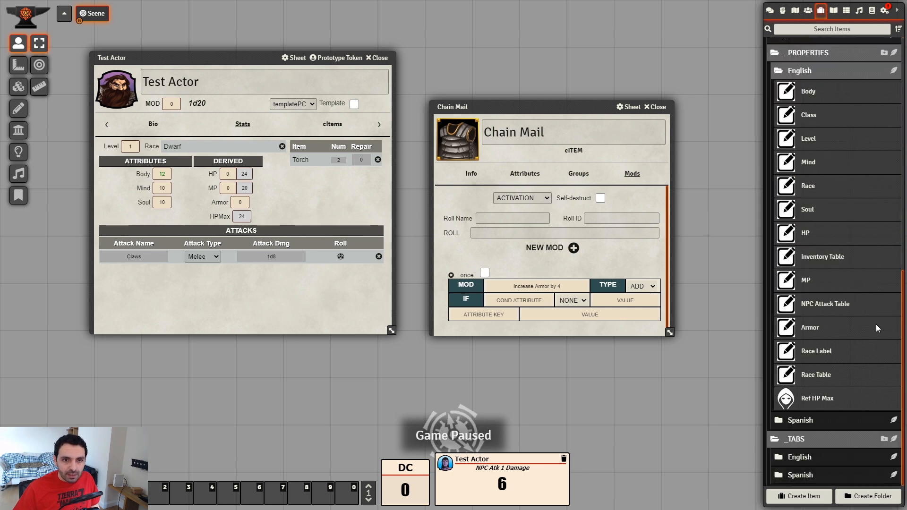
scroll(877, 331, up, 2)
scroll(865, 331, down, 2)
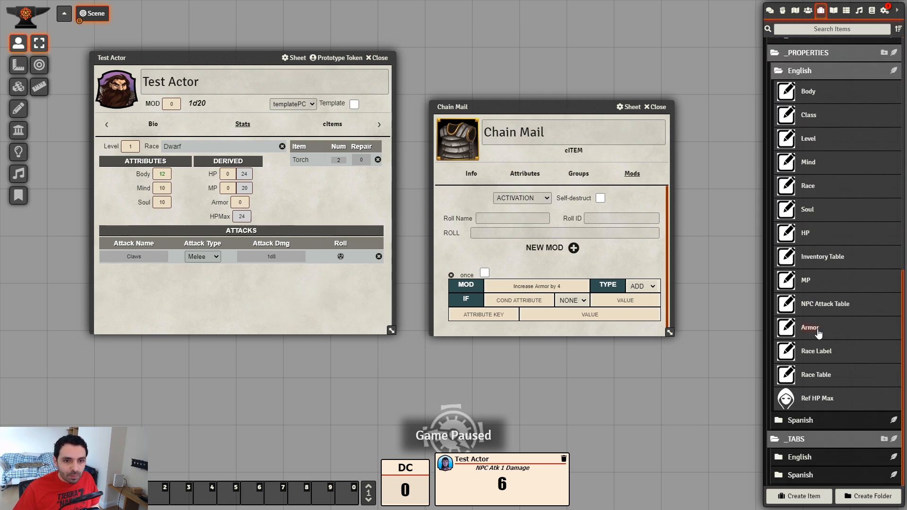
click(819, 329)
click(507, 210)
drag(494, 146, 315, 193)
click(242, 281)
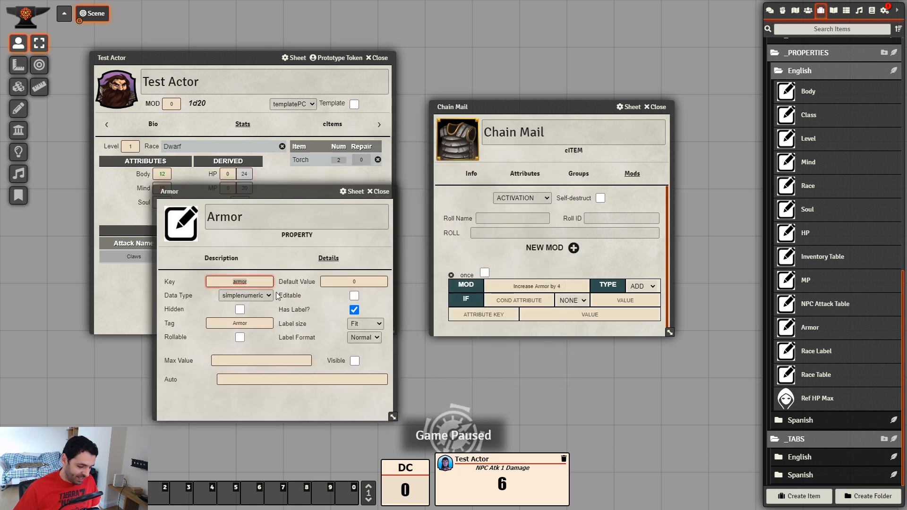
- Set the Chain Mail mod's attribute key to armor and its value to 4, and close the Armor property
click(480, 314)
text(armor)
key(Tab)
text(4)
click(602, 329)
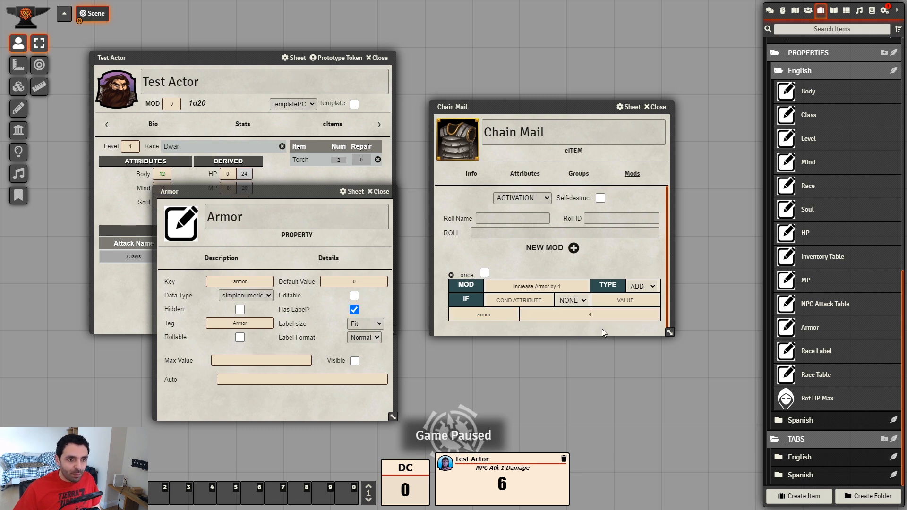
click(380, 191)
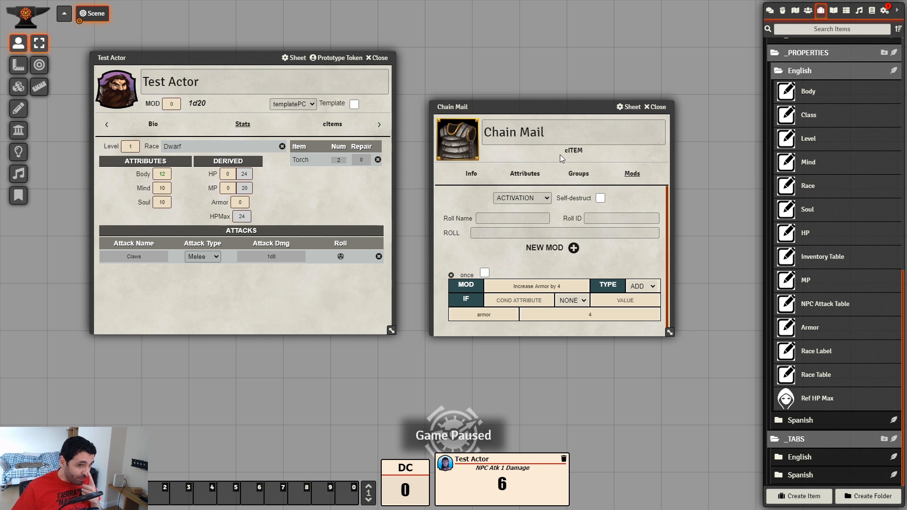
- Move the Chain Mail cItem out of the NPC Attacks folder into _cITEMS and add it to Test Actor's inventory
click(653, 108)
scroll(852, 243, up, 15)
scroll(846, 330, down, 3)
scroll(846, 330, up, 3)
scroll(846, 329, down, 15)
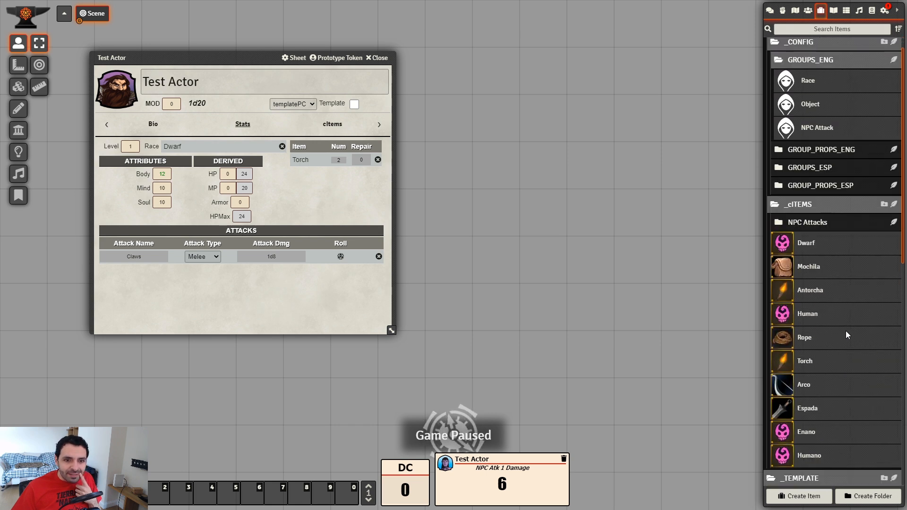
scroll(846, 331, up, 8)
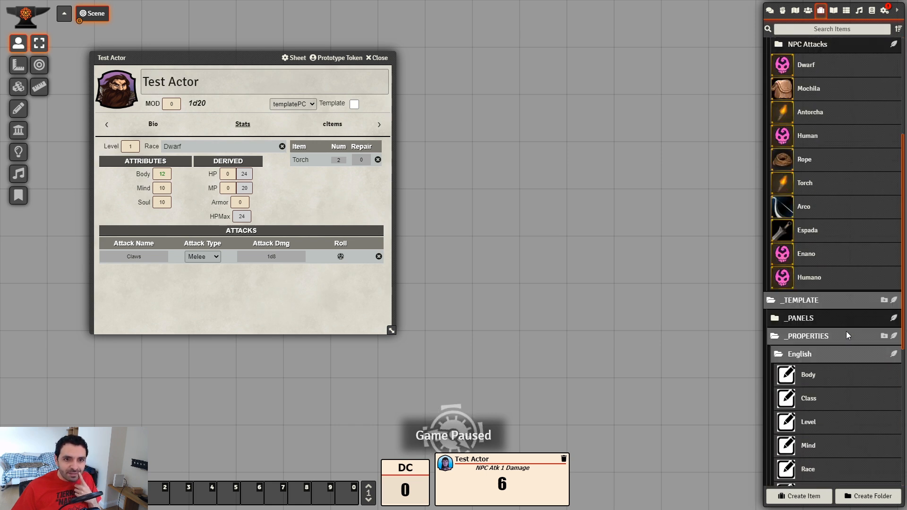
scroll(848, 370, up, 3)
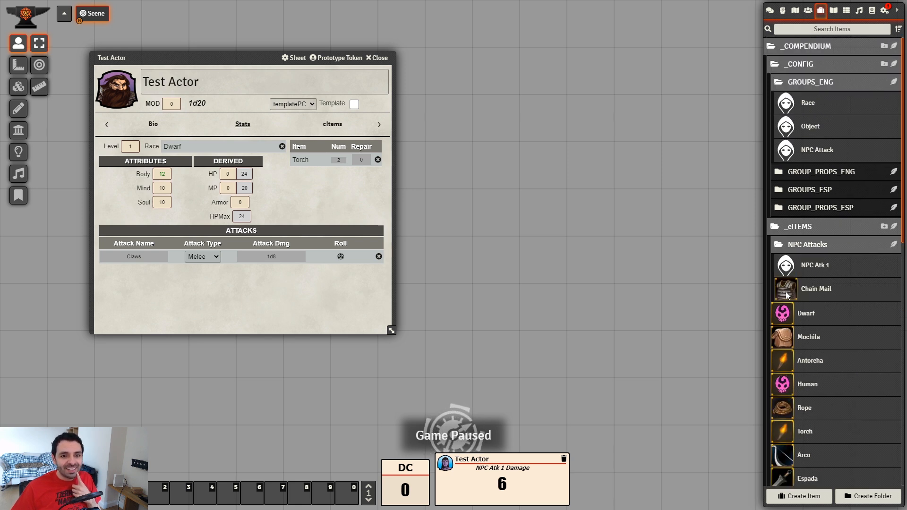
click(820, 245)
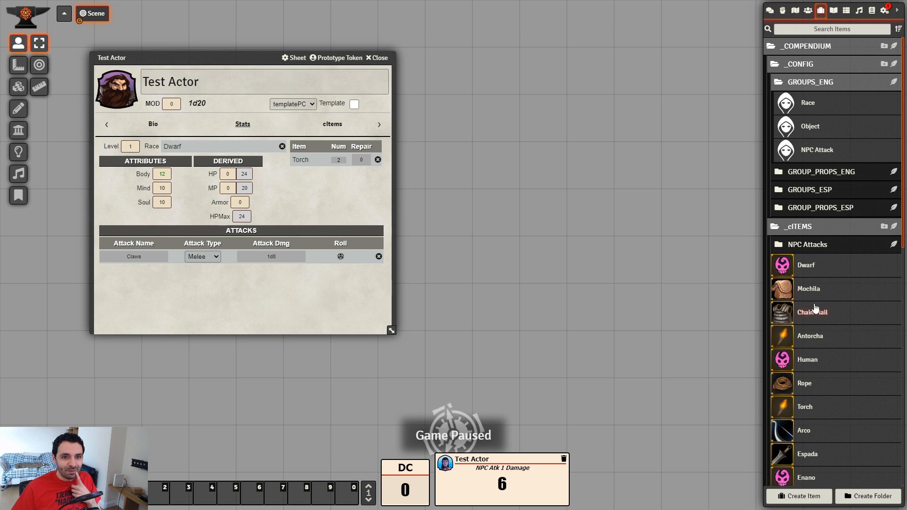
scroll(820, 268, down, 3)
drag(816, 173, 310, 193)
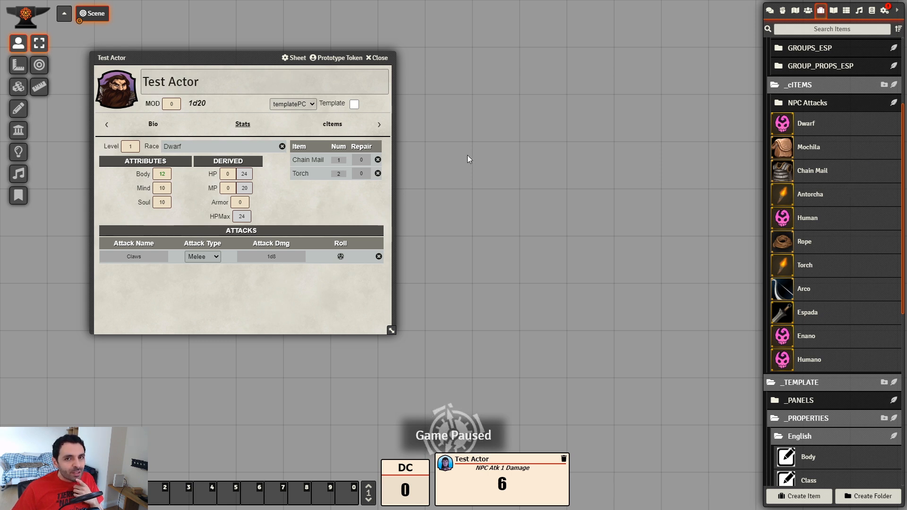
- Enable Show Activation for the English Inventory Table property and close it
scroll(841, 238, down, 8)
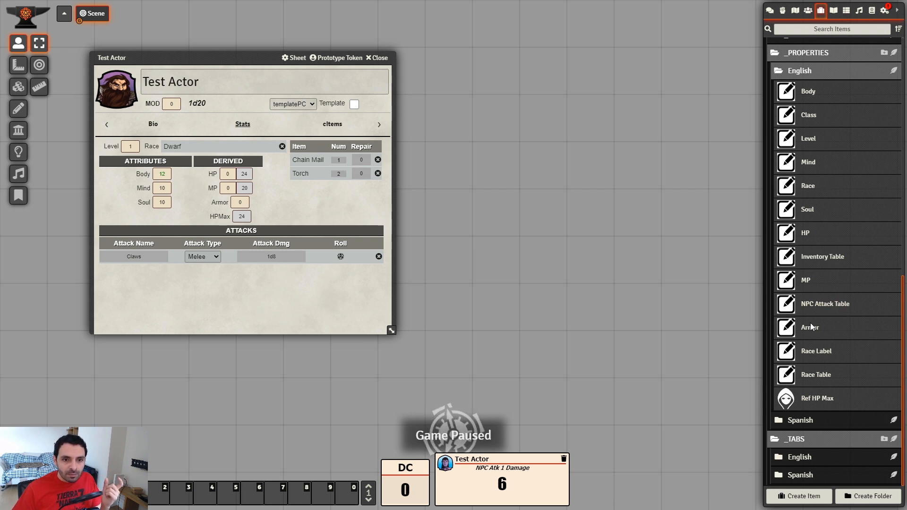
click(824, 264)
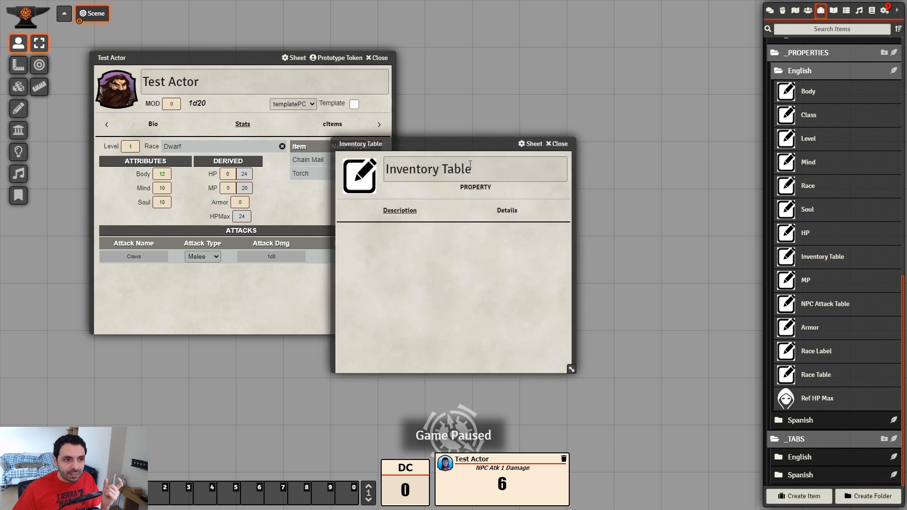
drag(468, 149, 556, 96)
click(596, 157)
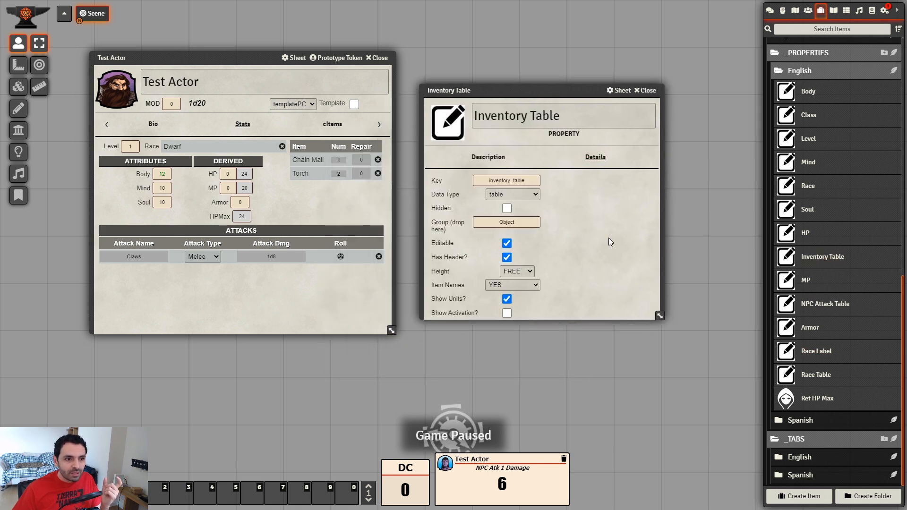
drag(660, 316, 662, 345)
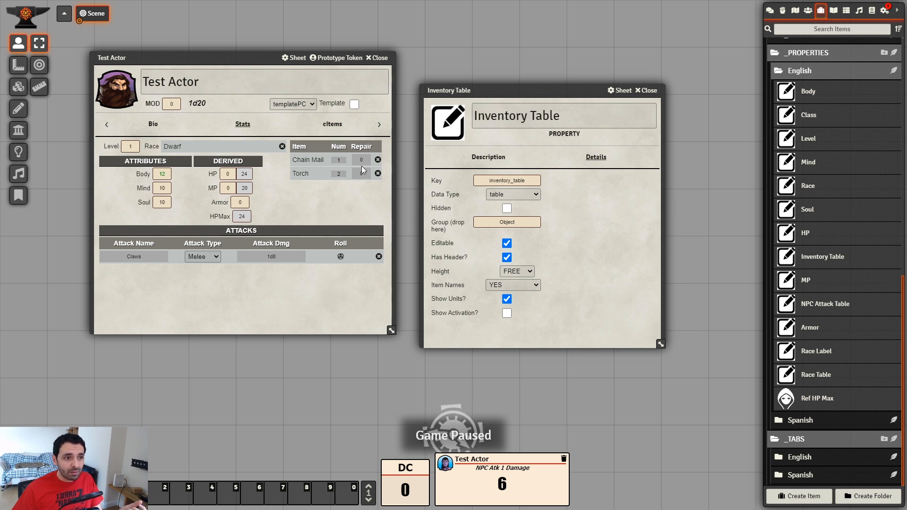
click(507, 314)
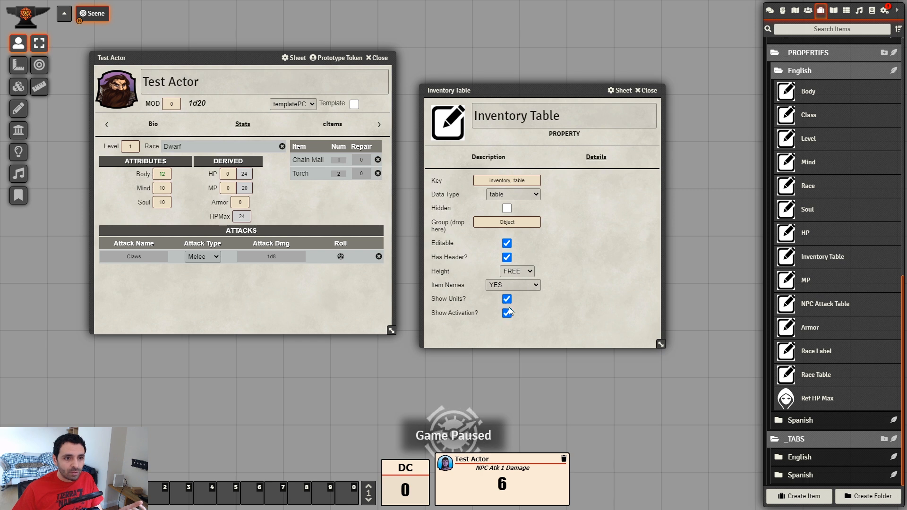
click(647, 91)
- Open the details of the Repair Score property from the Object group's property list
scroll(834, 226, up, 10)
click(810, 127)
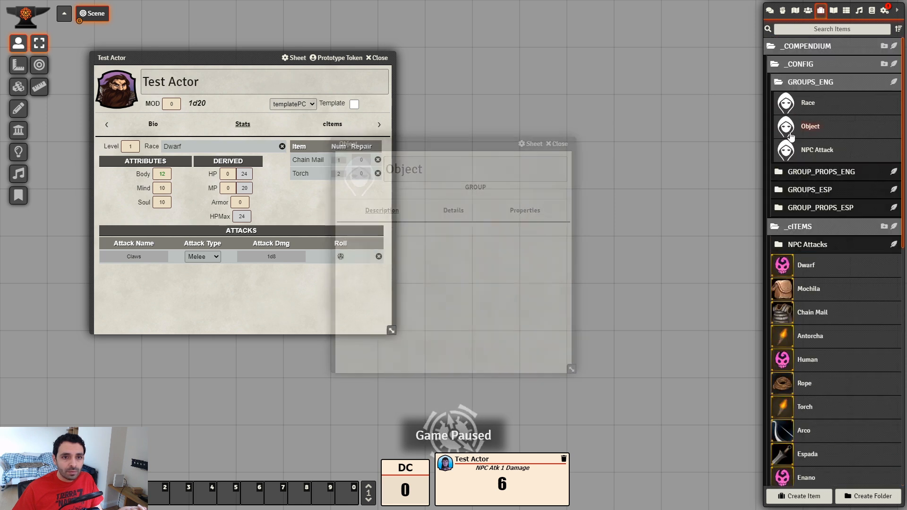
drag(478, 138, 582, 91)
click(631, 163)
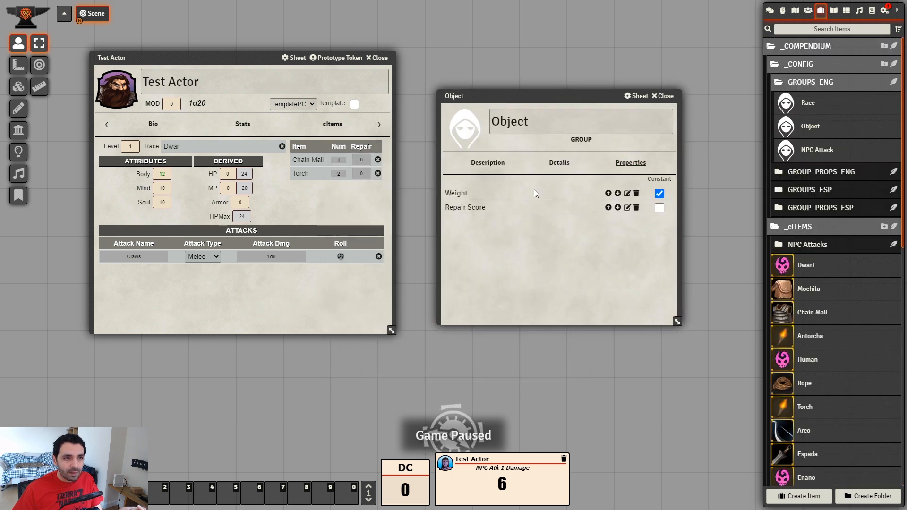
click(627, 209)
click(507, 210)
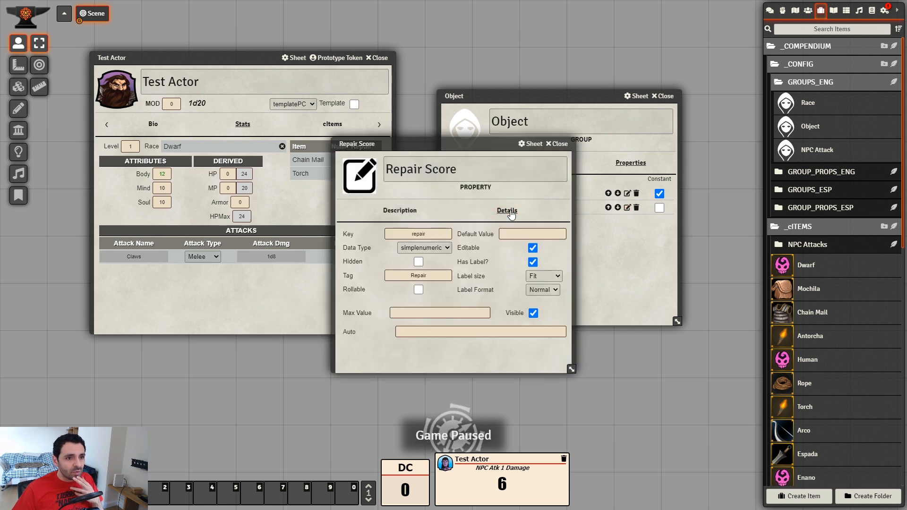
- Mark the Repair Score property as hidden and close its sheet and the Object group sheet
click(419, 262)
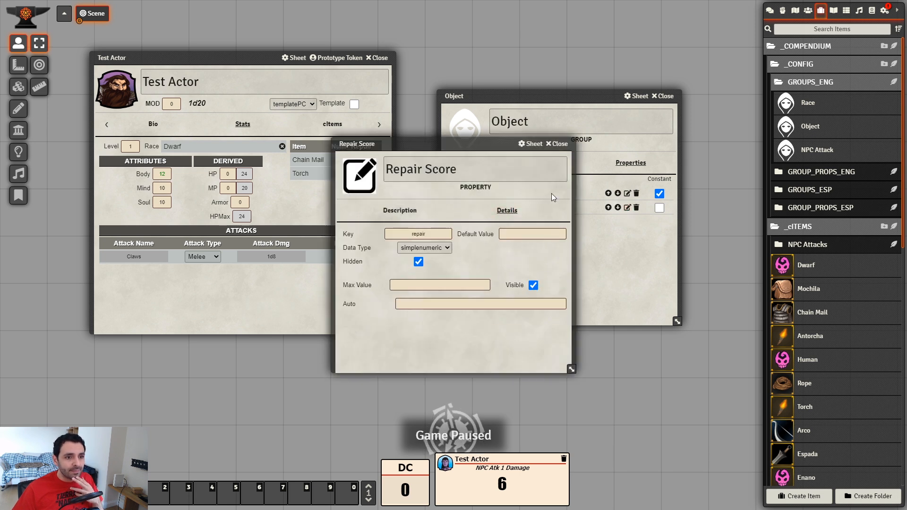
click(557, 144)
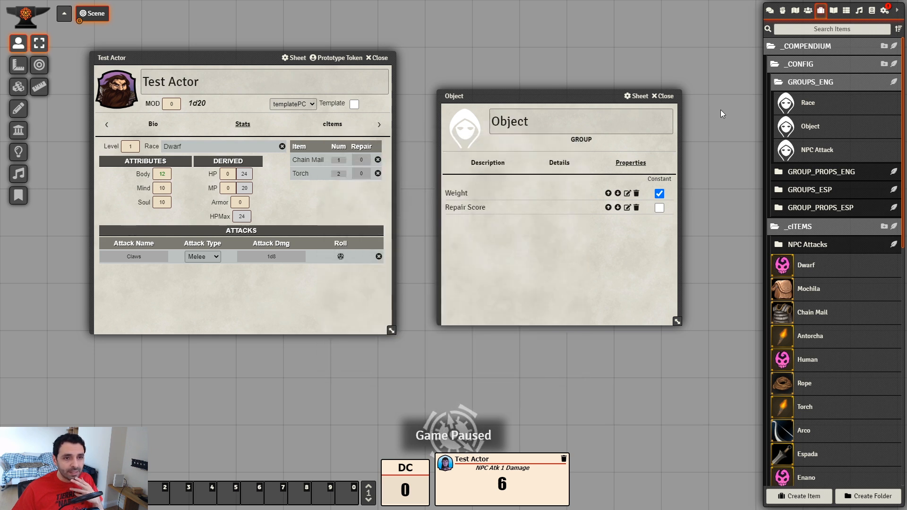
click(667, 96)
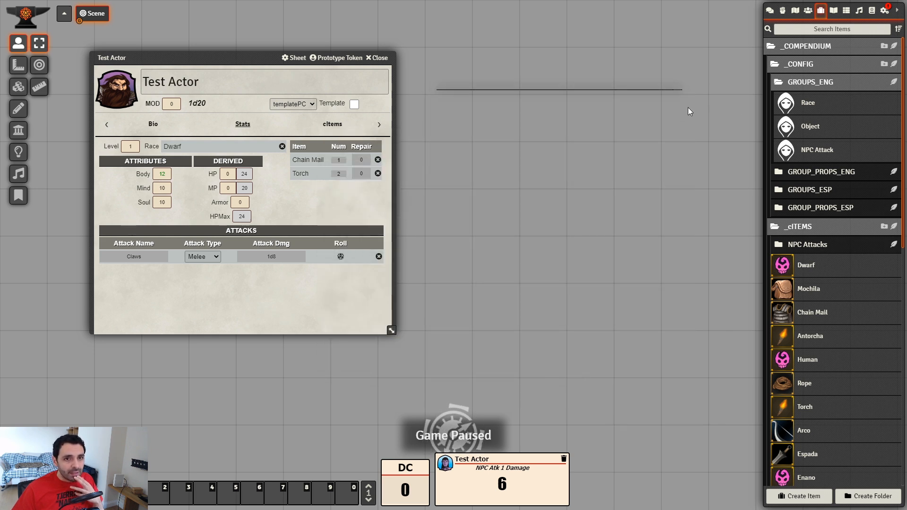
- Open the templatePC actor from the English config folder and rebuild its sheet
click(808, 11)
click(803, 46)
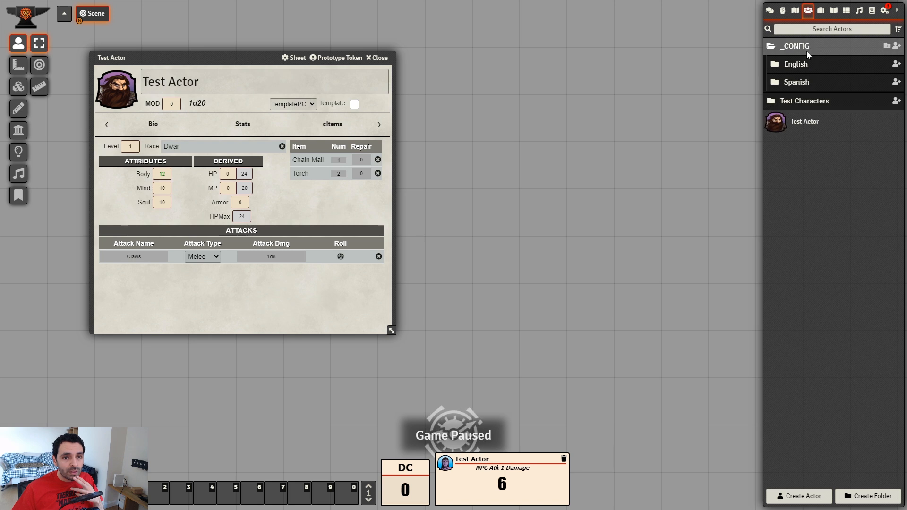
click(804, 65)
click(808, 92)
drag(425, 119, 521, 89)
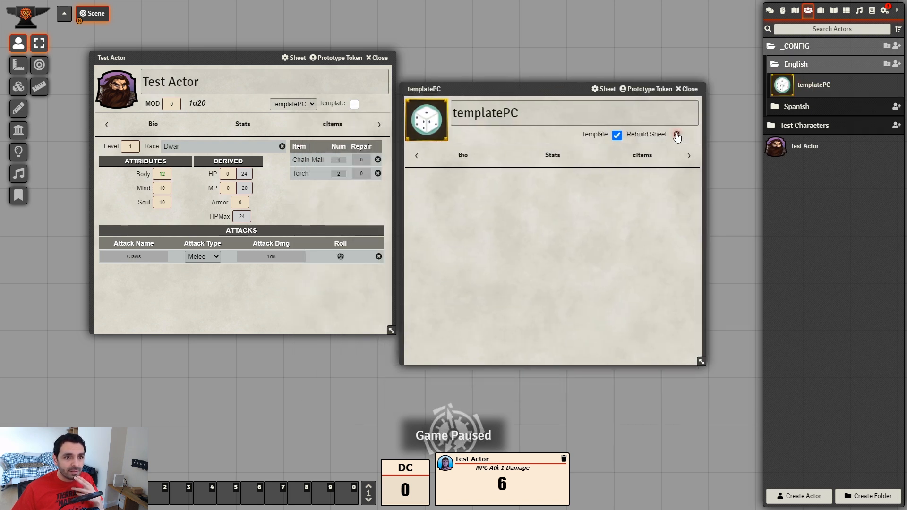
click(676, 134)
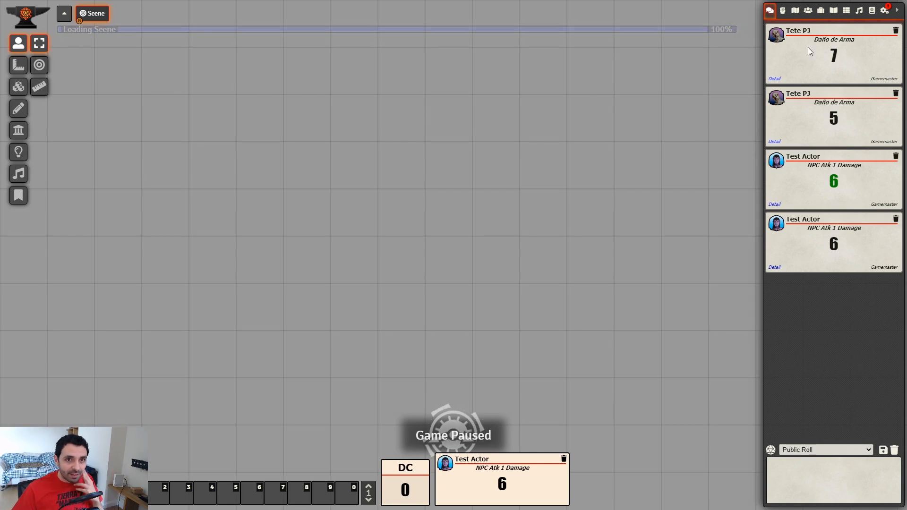
- Reopen the Test Actor sheet and show its Stats section
click(810, 11)
click(803, 90)
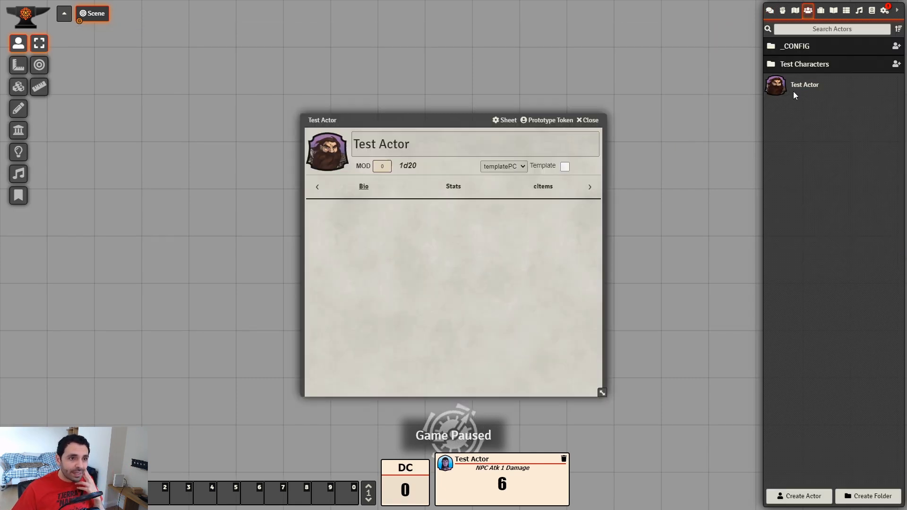
click(453, 188)
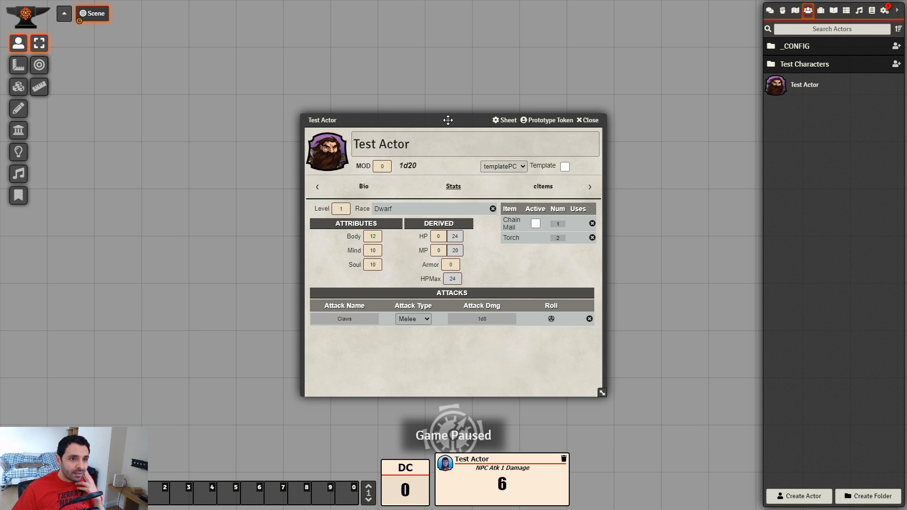
drag(448, 120, 341, 96)
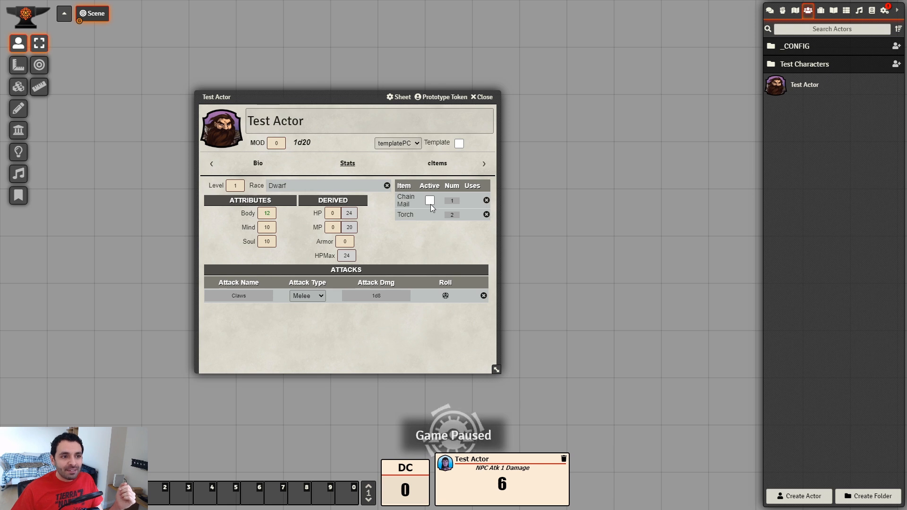
- Open the Chain Mail item from Test Actor's item table and examine its mods beside the actor sheet
click(404, 200)
drag(318, 92, 217, 50)
drag(425, 142, 539, 82)
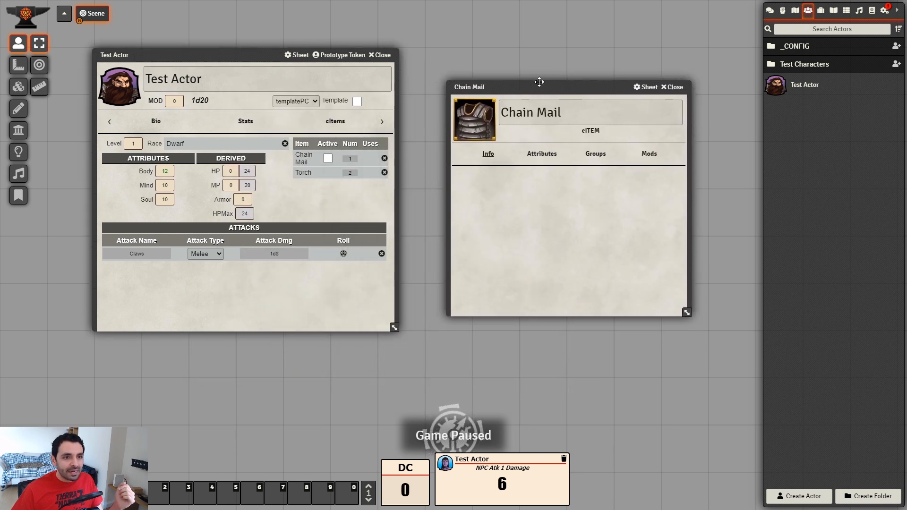
click(649, 153)
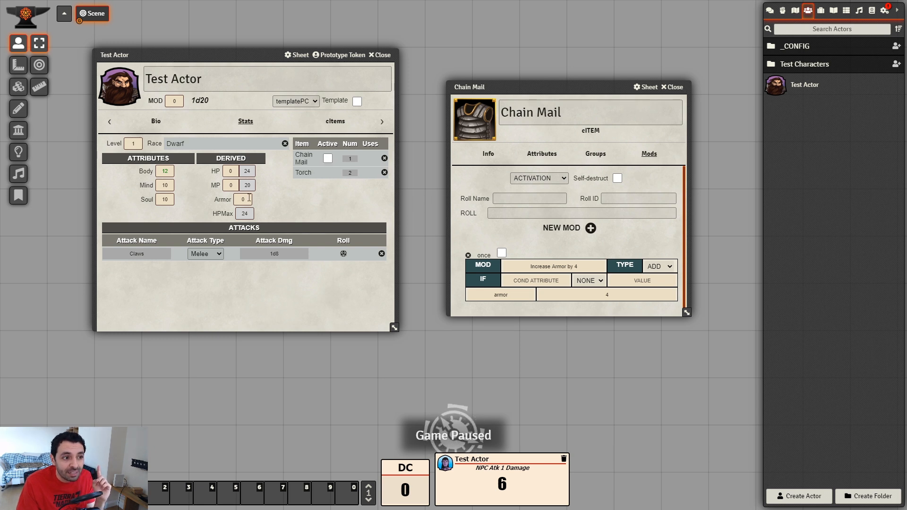
- Test Chain Mail's effect by activating and deactivating it on Test Actor, and close the Chain Mail sheet
click(328, 158)
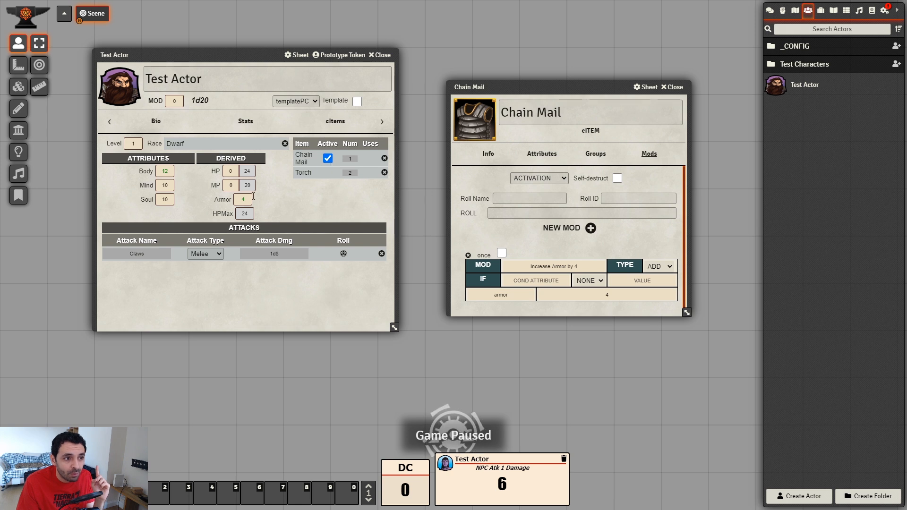
click(328, 159)
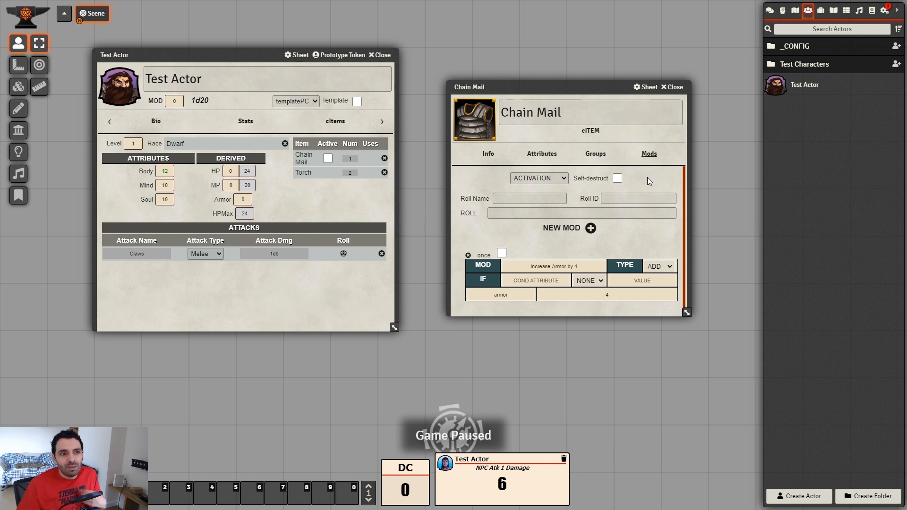
drag(599, 85, 576, 83)
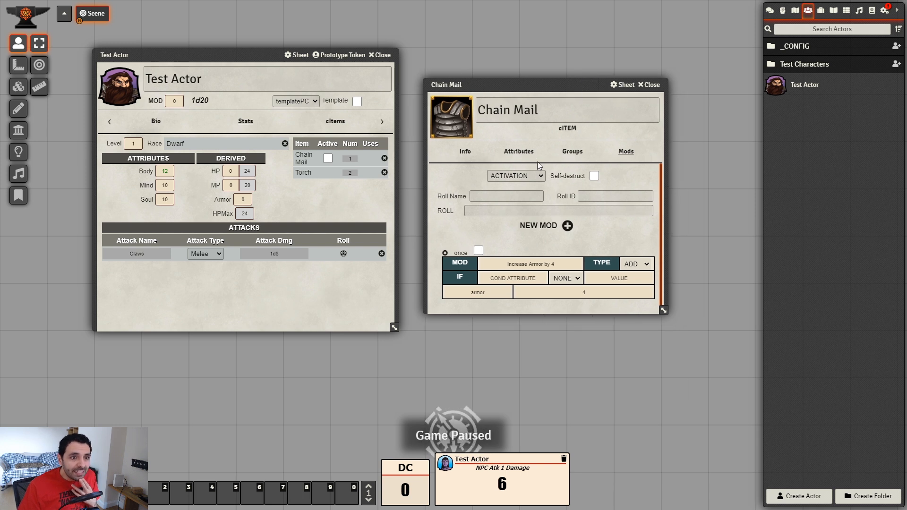
click(640, 167)
click(540, 175)
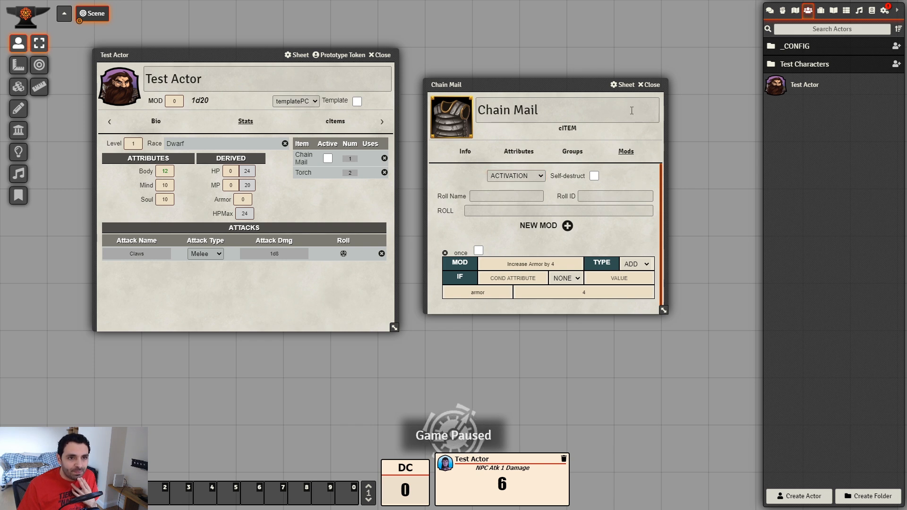
click(651, 87)
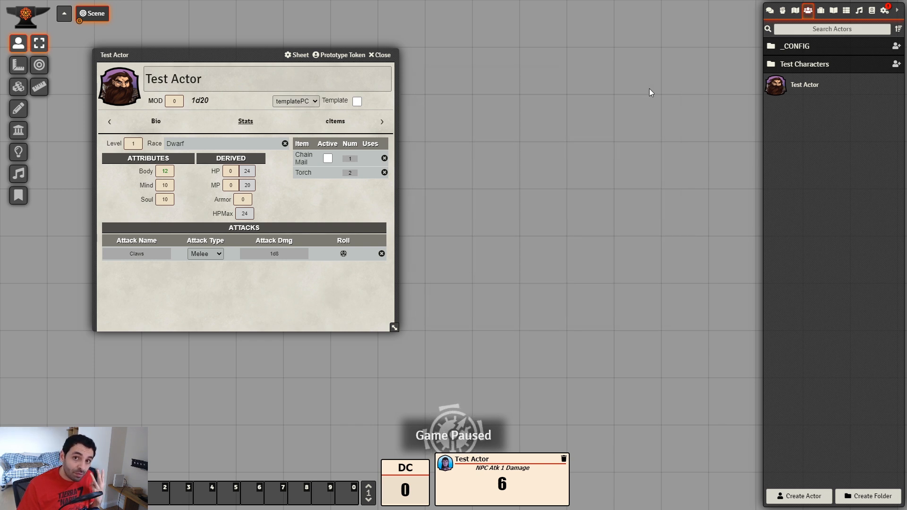
- Create a cItem named Healing Potion in the _cITEMS folder of the _COMPENDIUM items
click(820, 13)
click(816, 47)
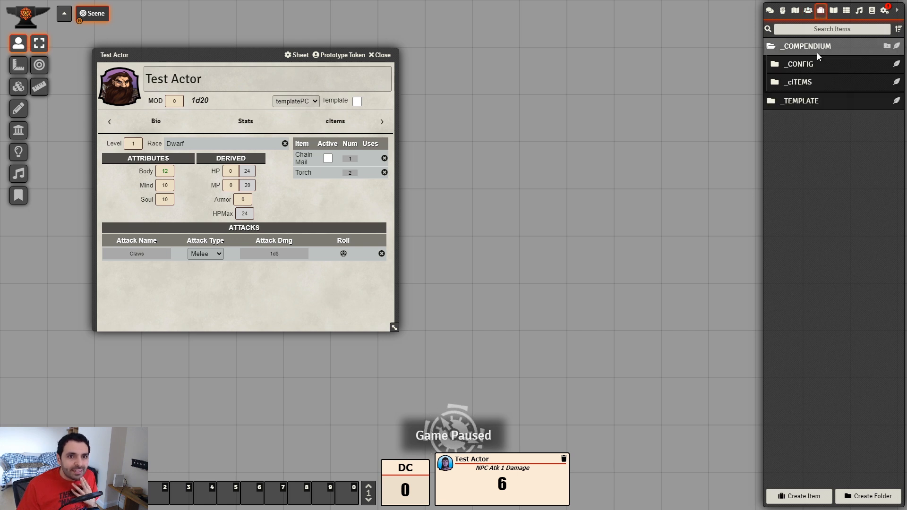
click(811, 82)
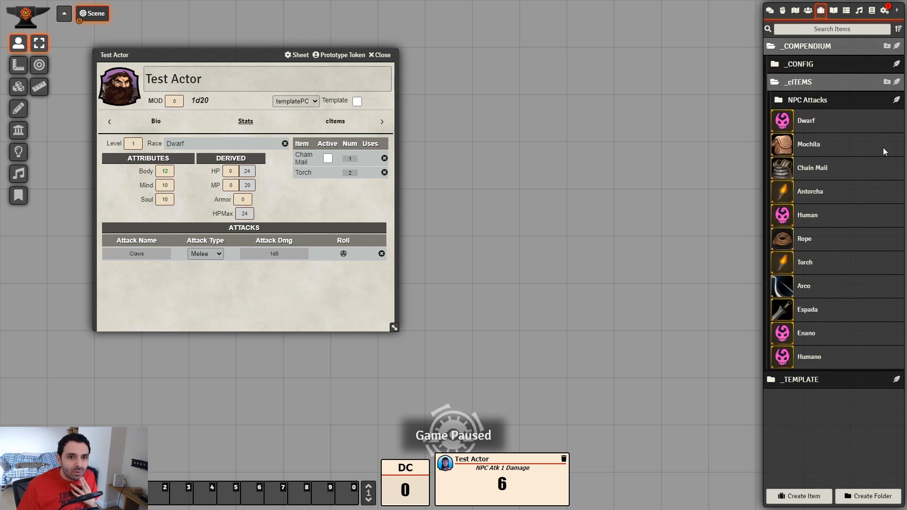
click(886, 99)
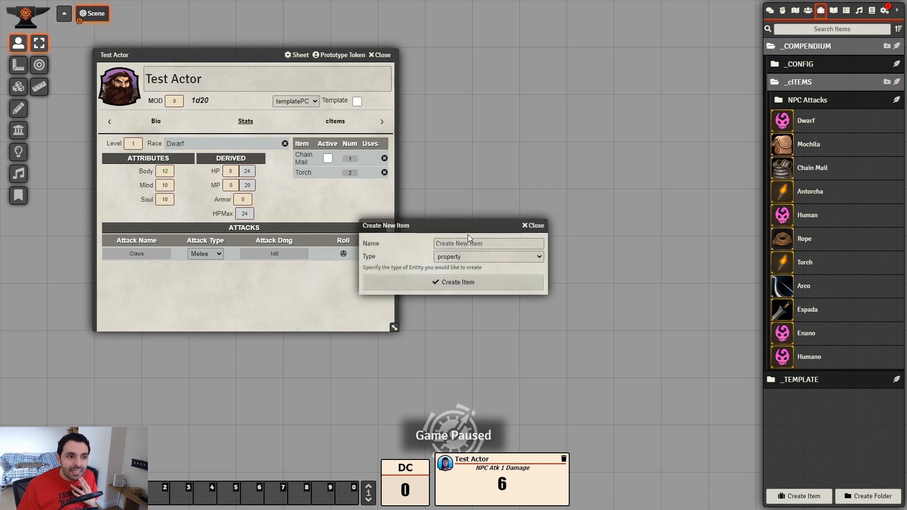
drag(475, 226, 557, 216)
click(567, 232)
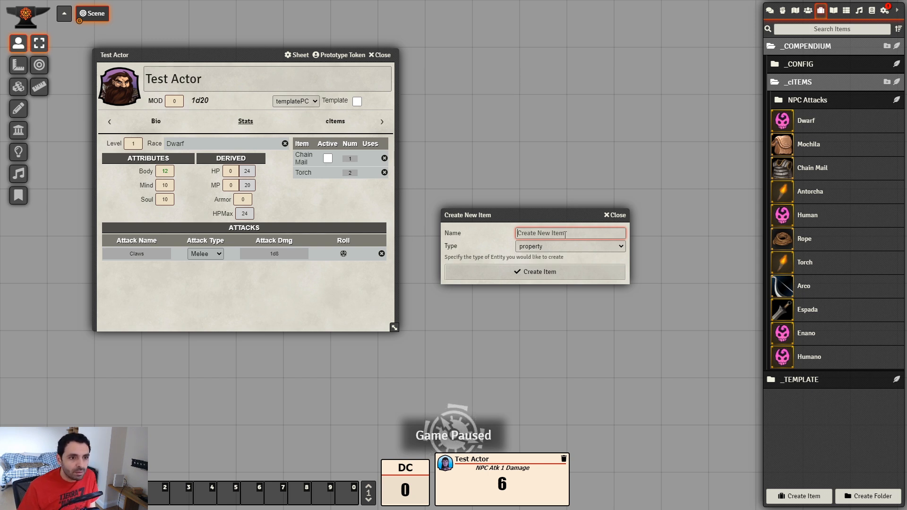
text(Healing Potion)
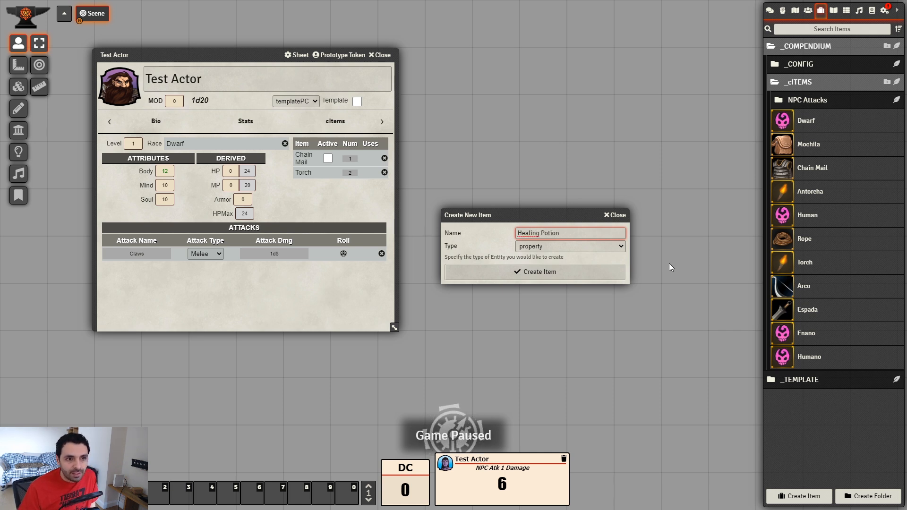
key(Tab)
mouse_move(548, 215)
mouse_down()
mouse_move(553, 158)
mouse_move(607, 145)
mouse_up()
click(556, 214)
- Add the Object group from GROUPS_ENG to the Healing Potion's groups
click(561, 203)
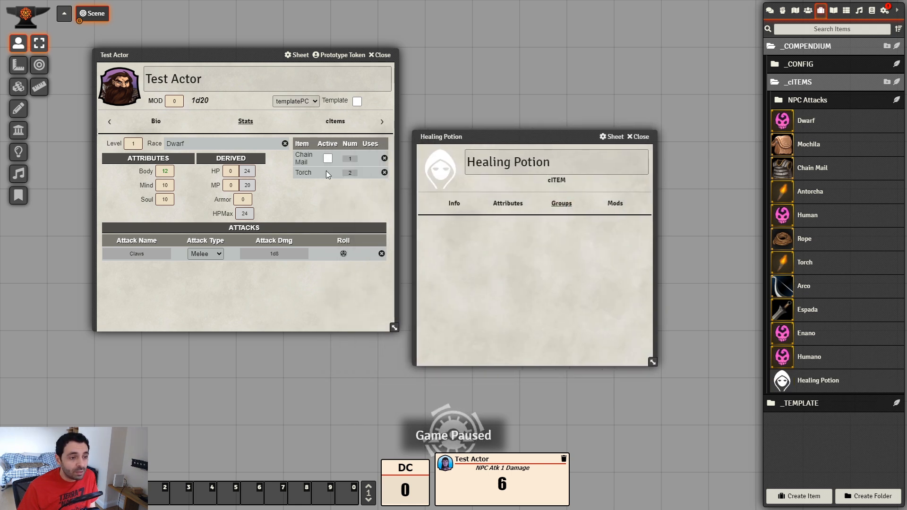
click(808, 64)
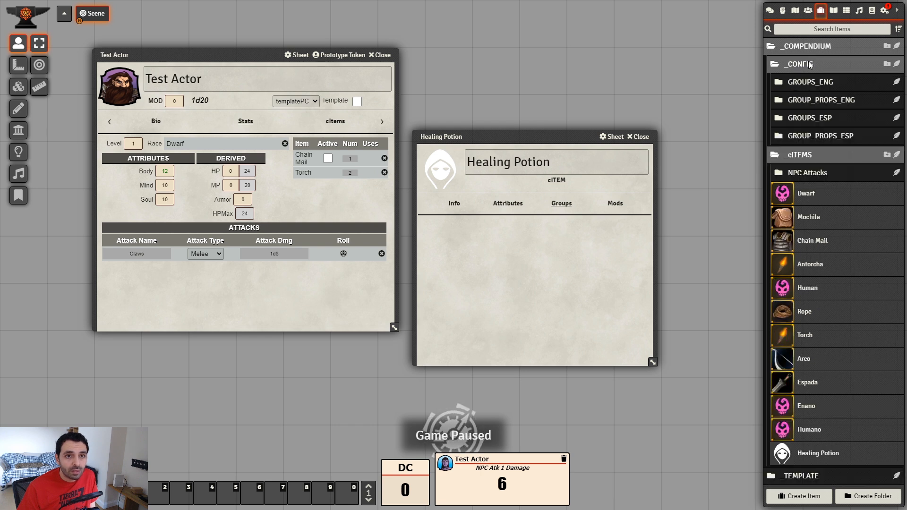
click(821, 85)
drag(510, 256, 508, 274)
drag(527, 137, 549, 105)
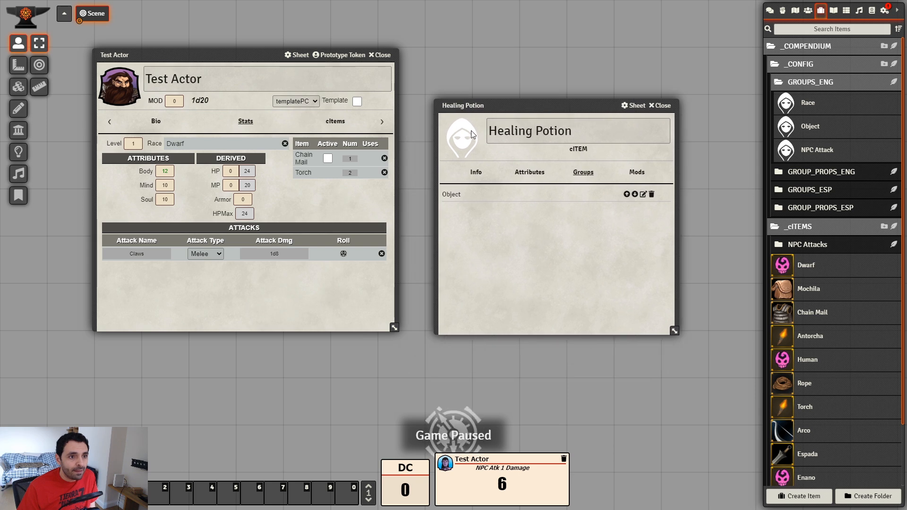
- Set the Healing Potion's image to potion_icon.jpg from the img/06_Icons folder
click(473, 135)
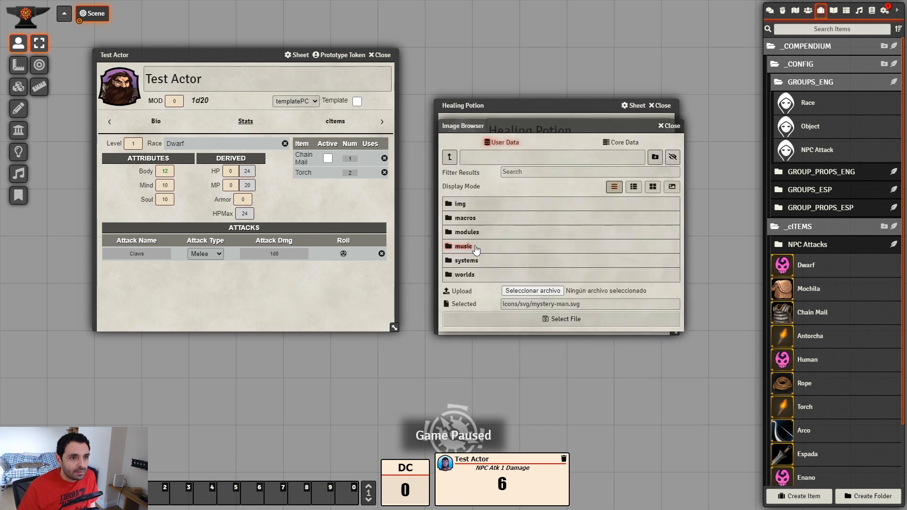
click(462, 204)
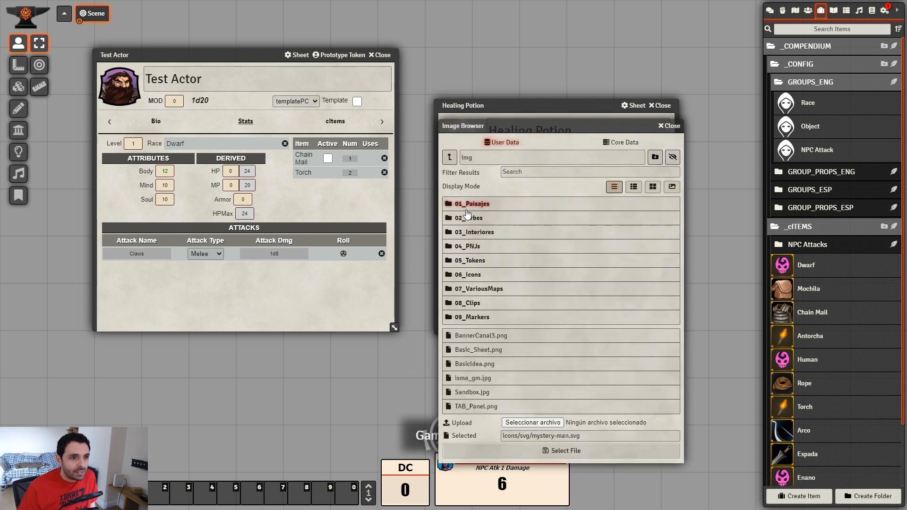
click(479, 274)
click(633, 150)
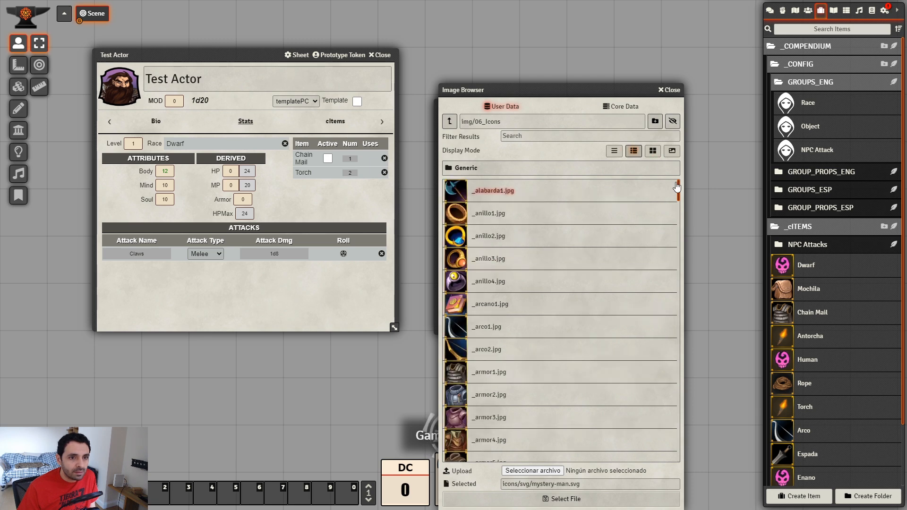
drag(678, 185, 672, 434)
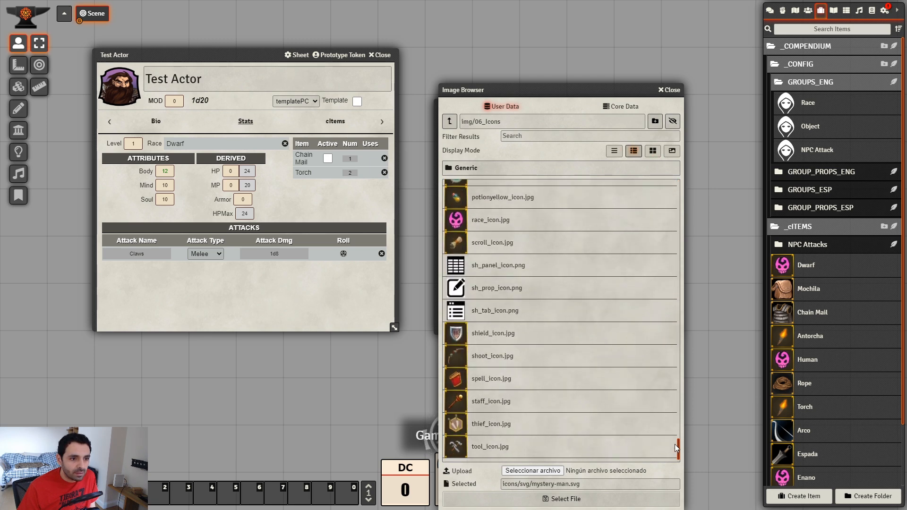
scroll(510, 376, up, 10)
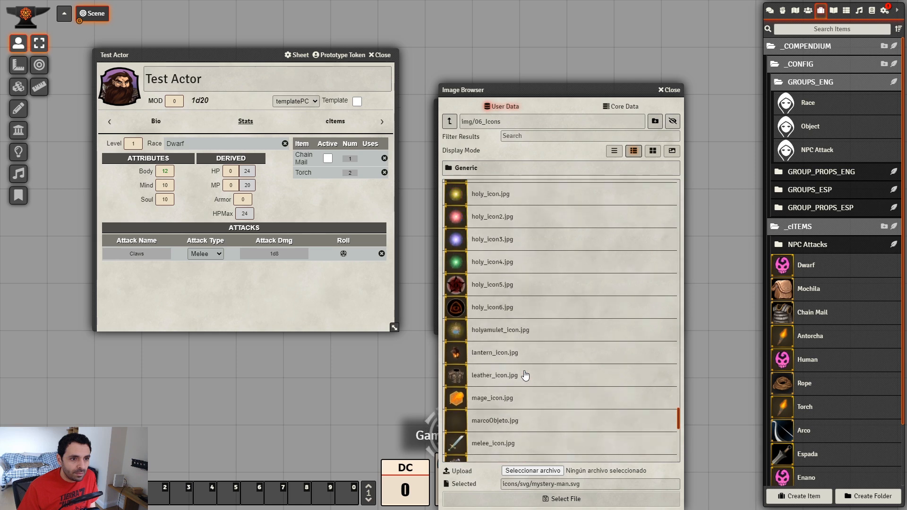
scroll(526, 375, up, 10)
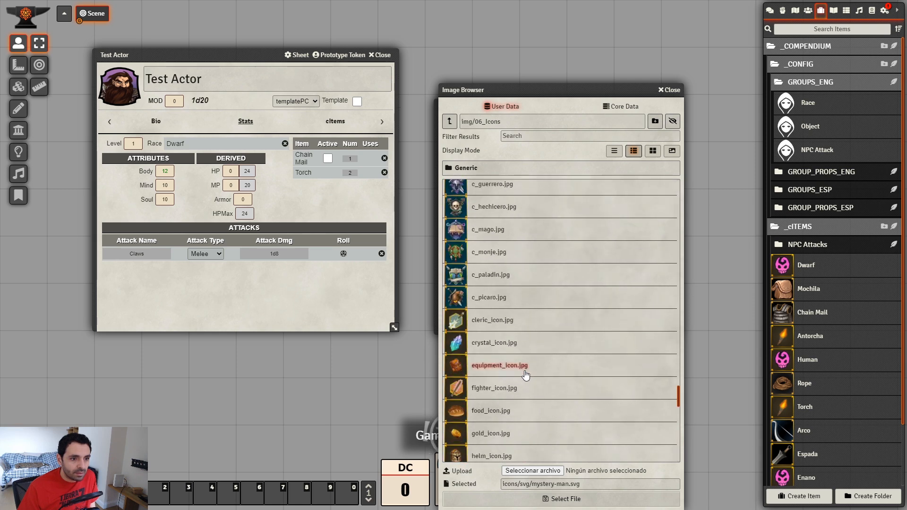
scroll(527, 355, up, 5)
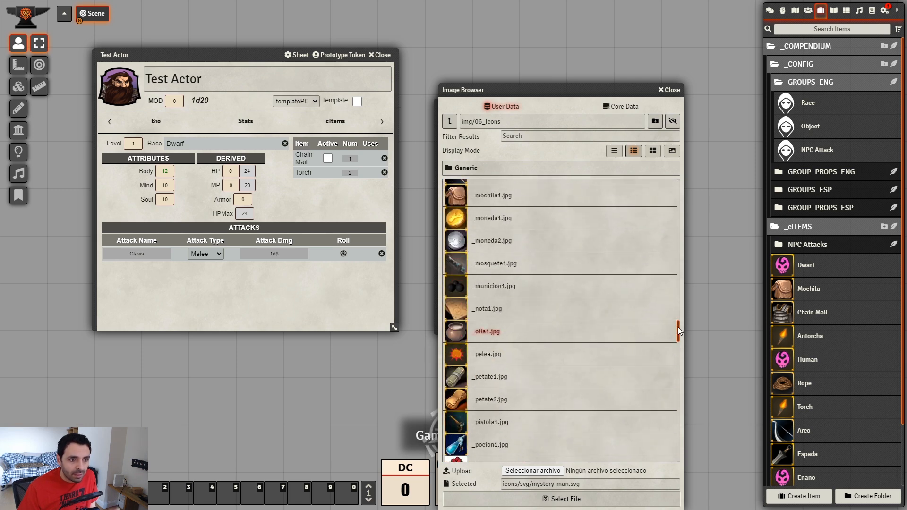
drag(677, 328, 664, 472)
scroll(548, 371, up, 4)
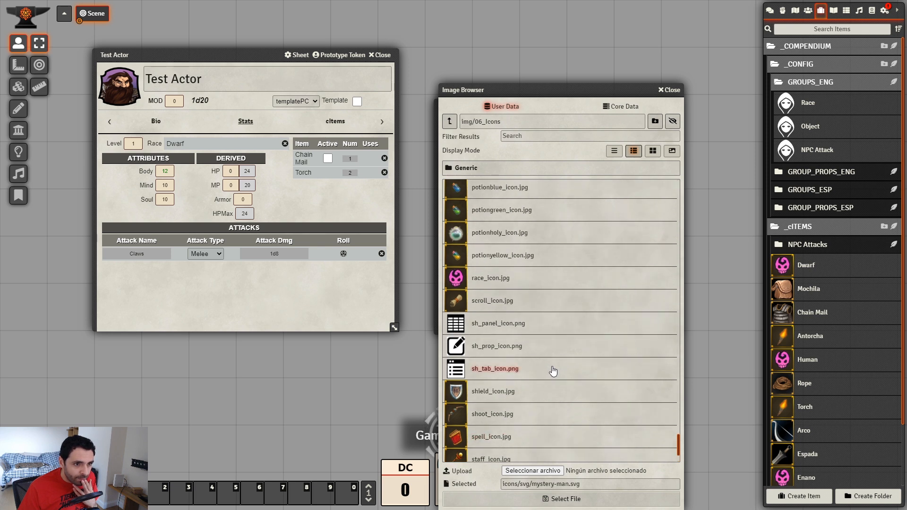
click(496, 280)
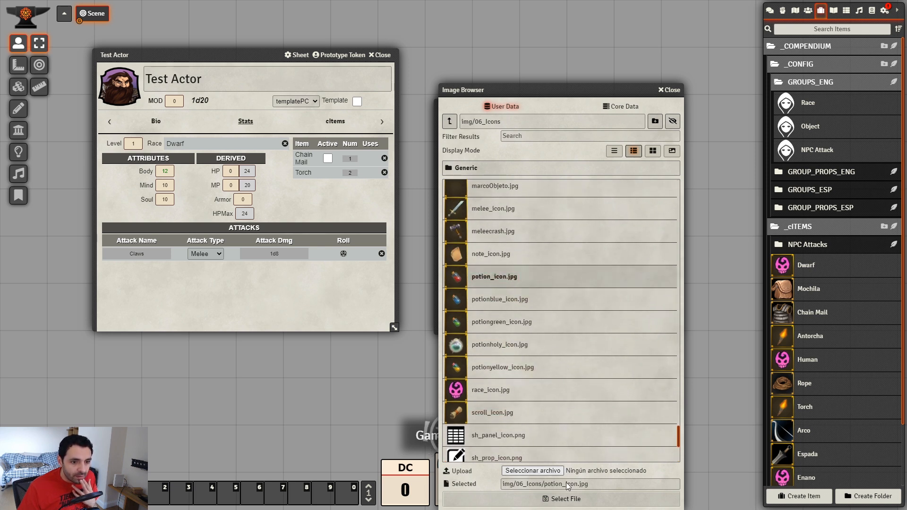
click(566, 498)
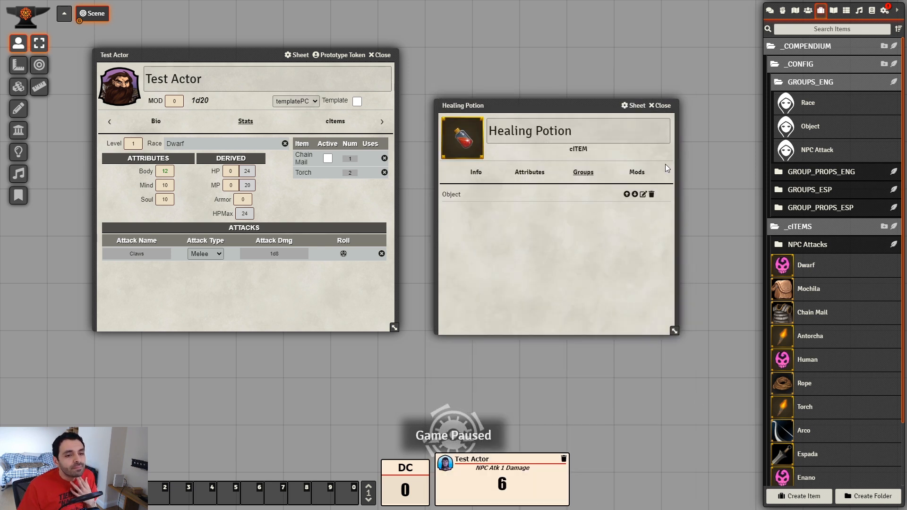
- Make the Healing Potion a permanent CONSUMABLE with the VIAL icon in its mods settings
click(636, 173)
click(551, 194)
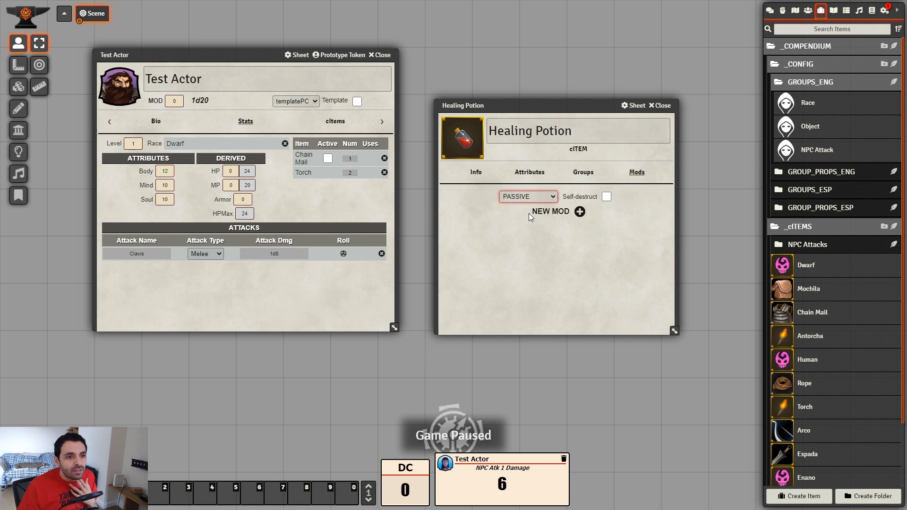
click(531, 225)
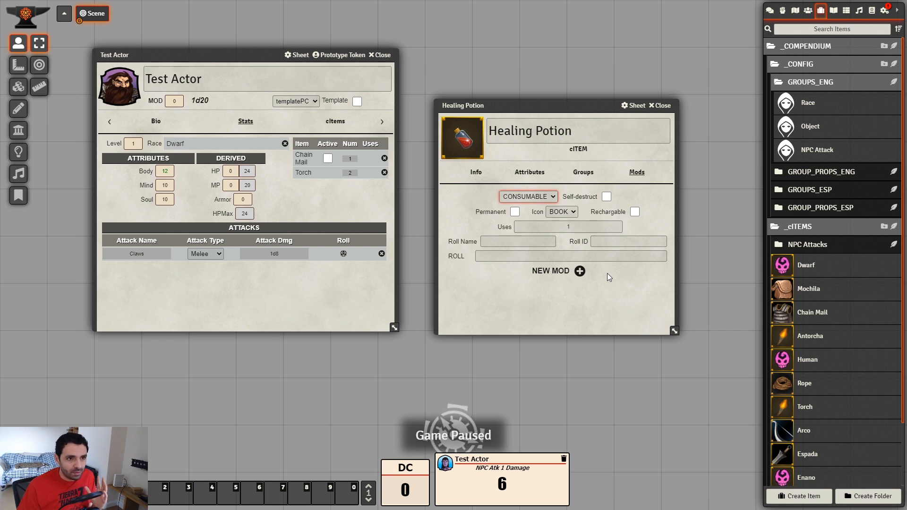
drag(550, 108, 568, 77)
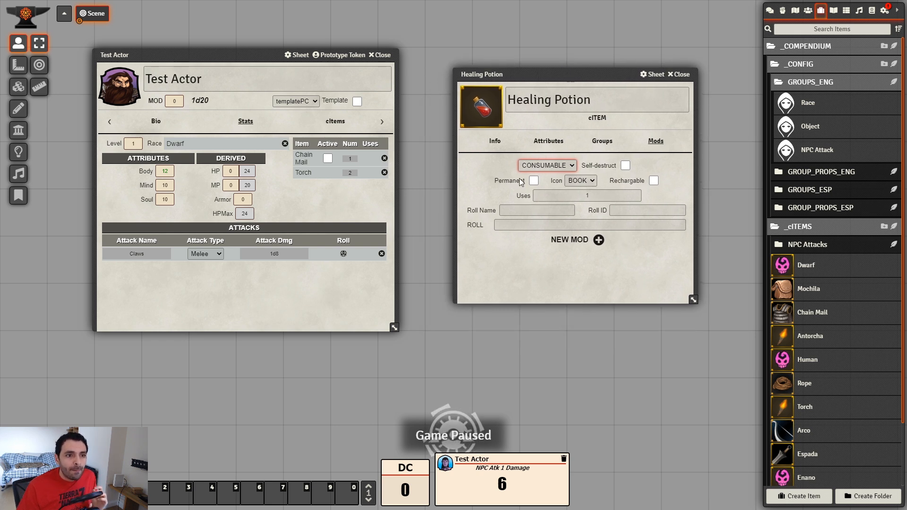
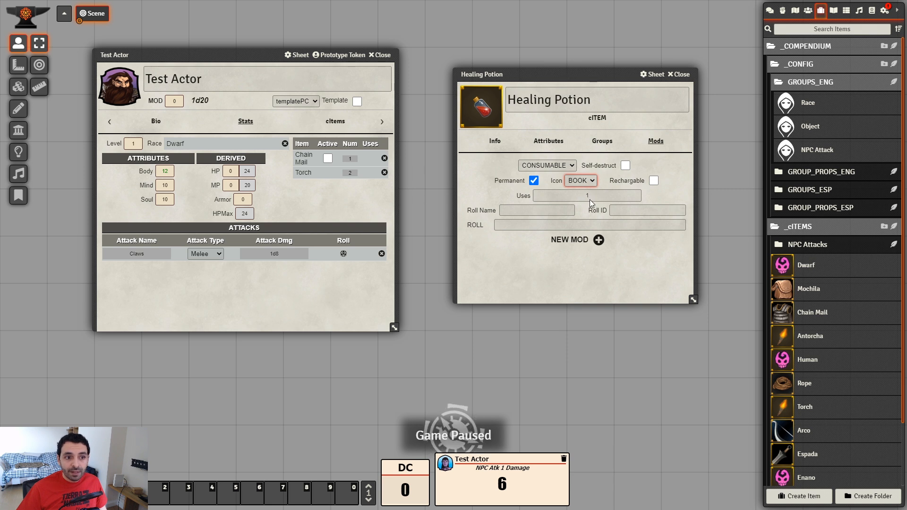
click(668, 161)
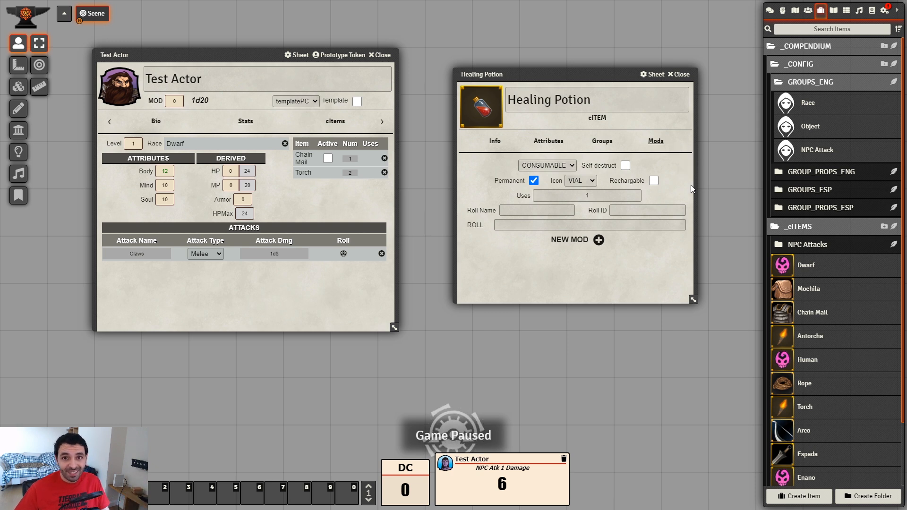
- Try 0 as the Healing Potion's number of uses and restore it to 1
click(599, 195)
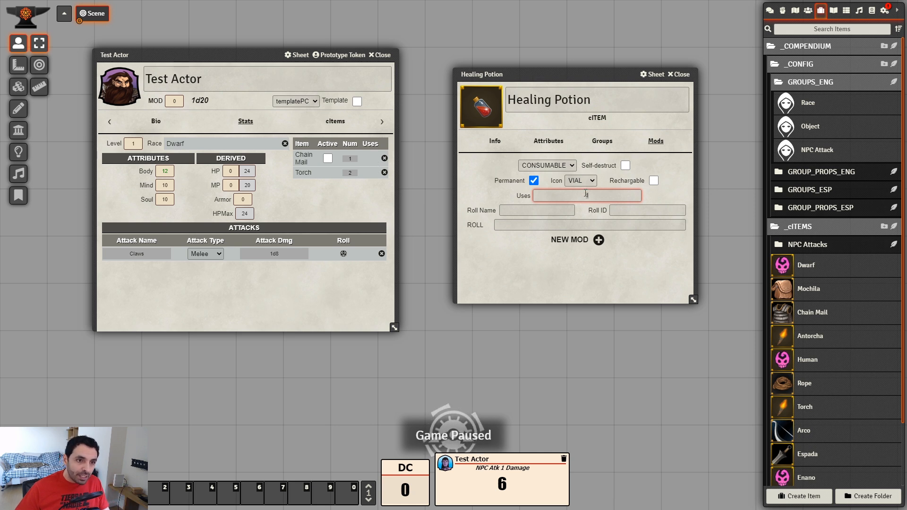
click(617, 260)
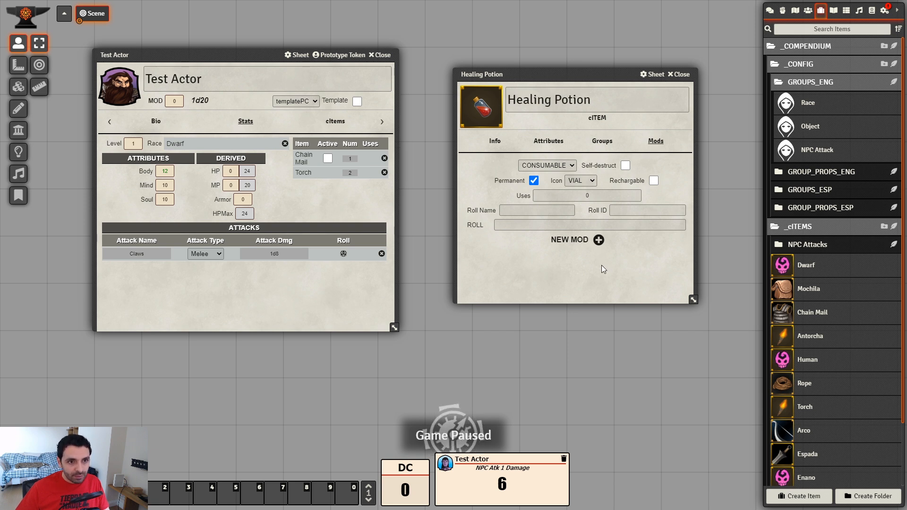
click(582, 196)
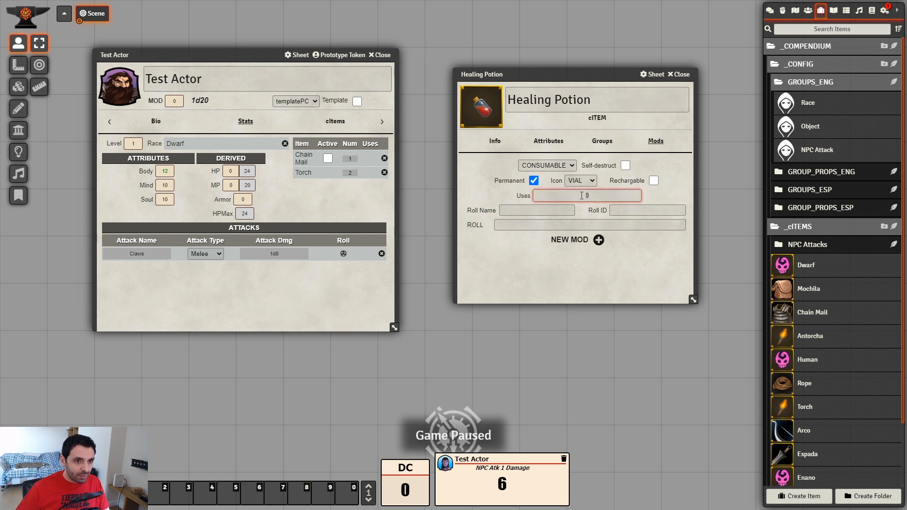
text(1)
click(630, 265)
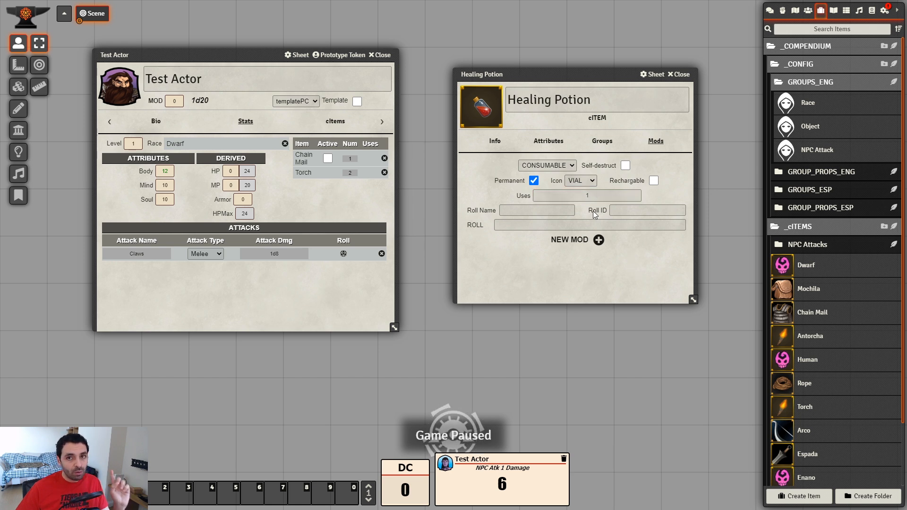
- Give the consumable the roll name Healing Potion and the roll ID healing
click(554, 212)
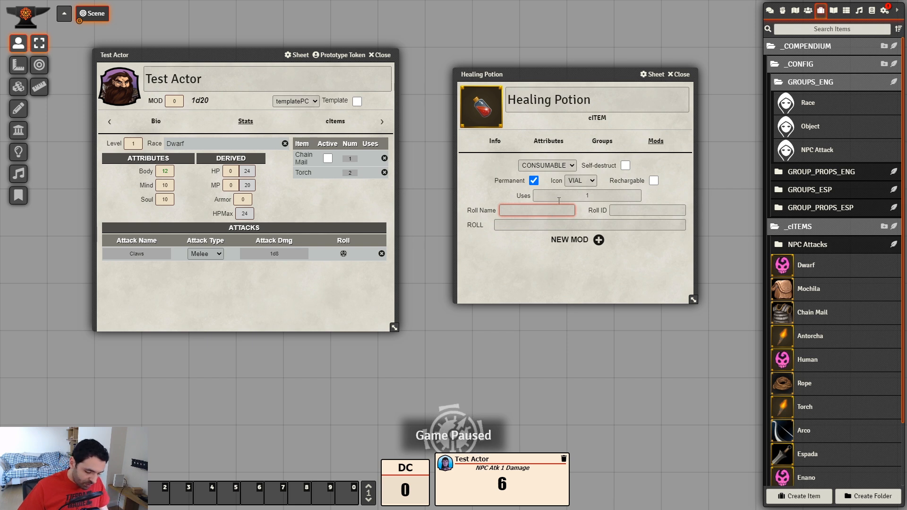
text(Healing Potion)
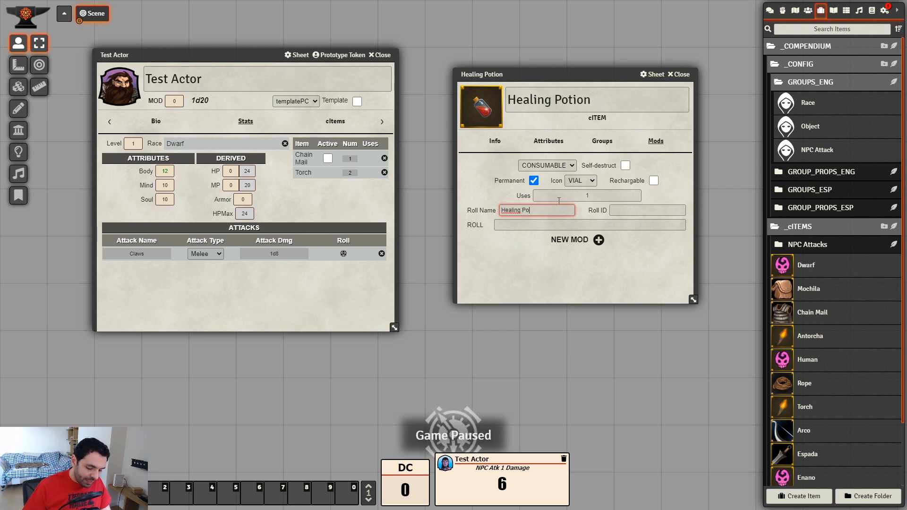
click(653, 210)
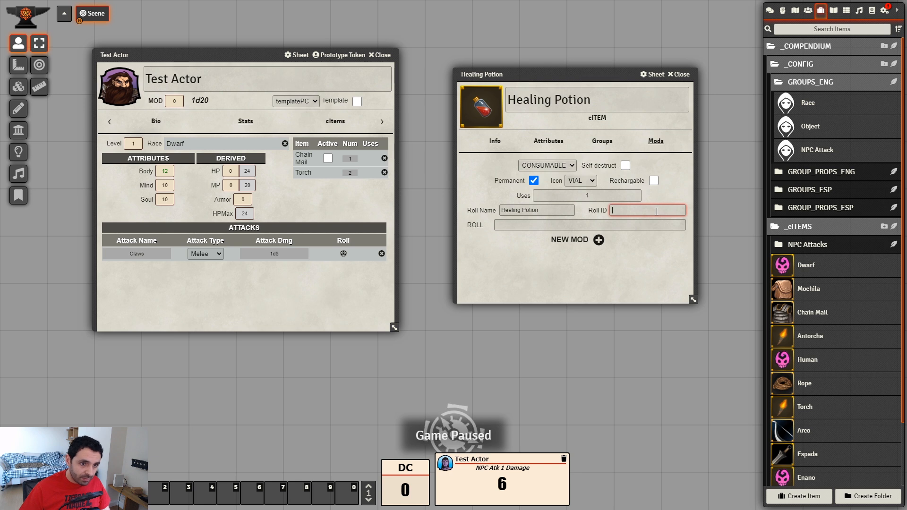
text(healing)
click(679, 250)
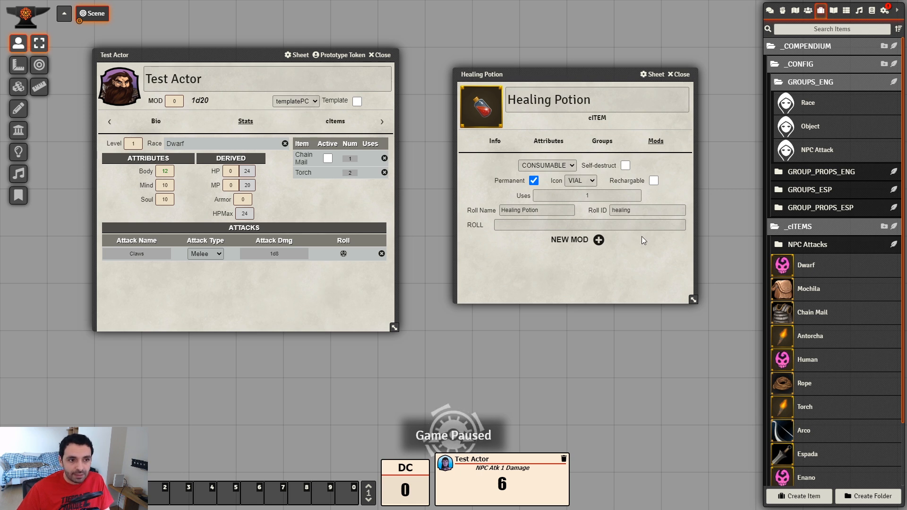
- Clear the Healing Potion's roll name and roll ID, leaving its roll formula empty
click(562, 226)
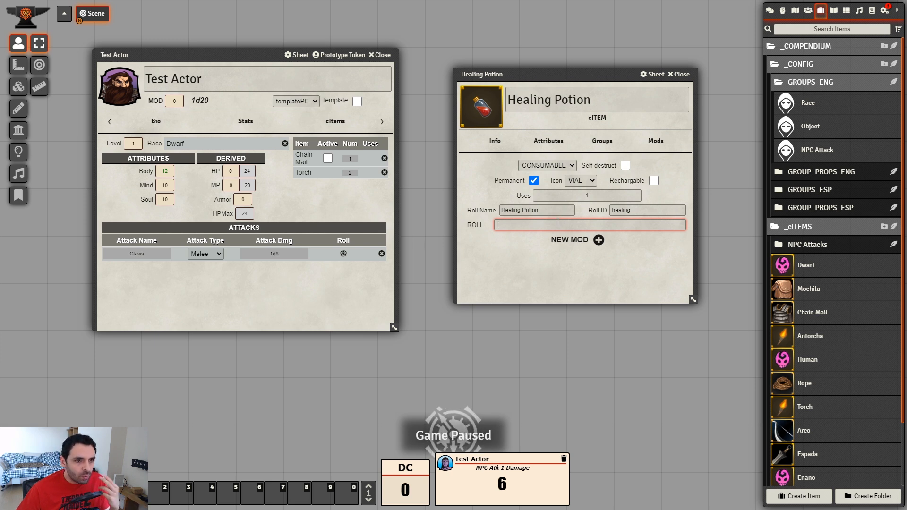
drag(553, 211, 495, 217)
key(BackSpace)
click(637, 212)
double_click(637, 213)
key(BackSpace)
click(626, 271)
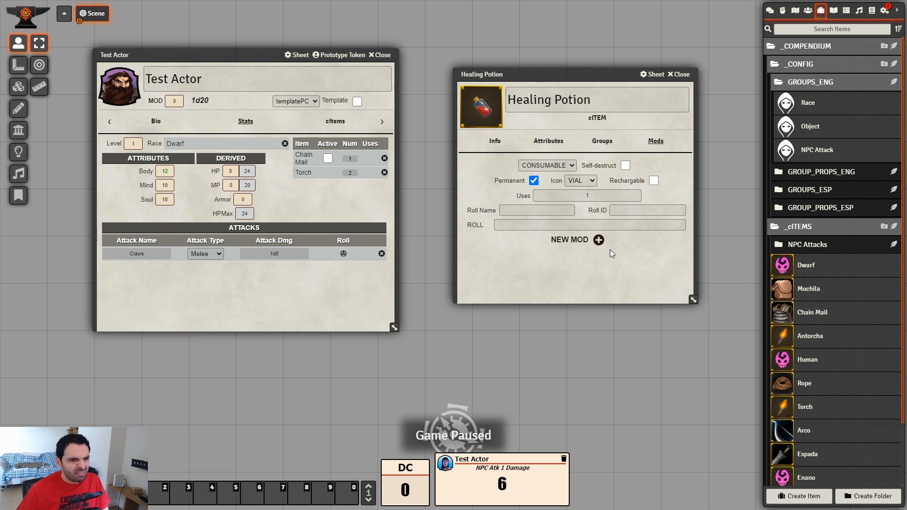
- Add a new mod to the Healing Potion and name it Increase HP by 8
click(599, 240)
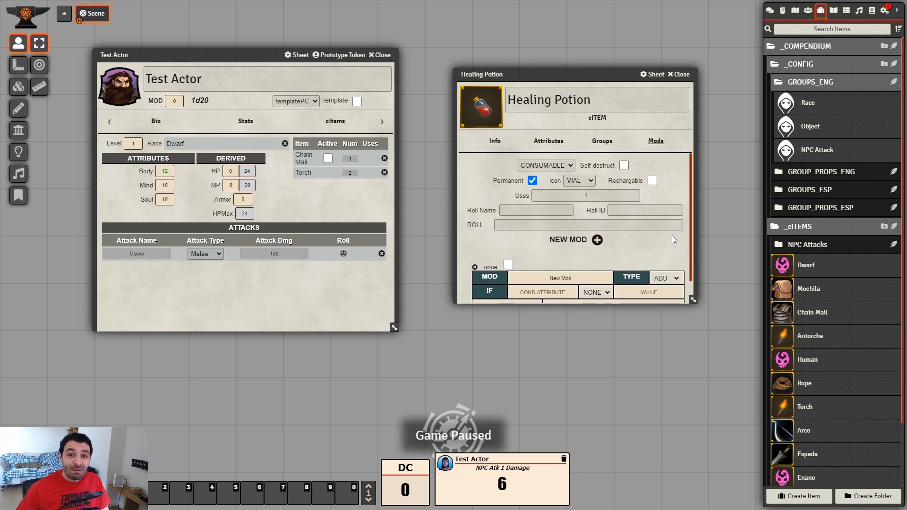
scroll(653, 243, down, 1)
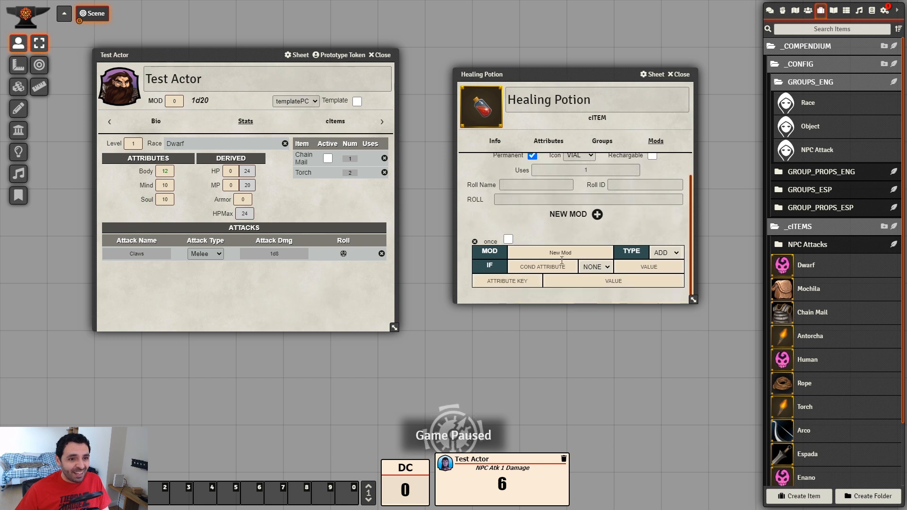
scroll(609, 217, up, 1)
scroll(623, 248, down, 1)
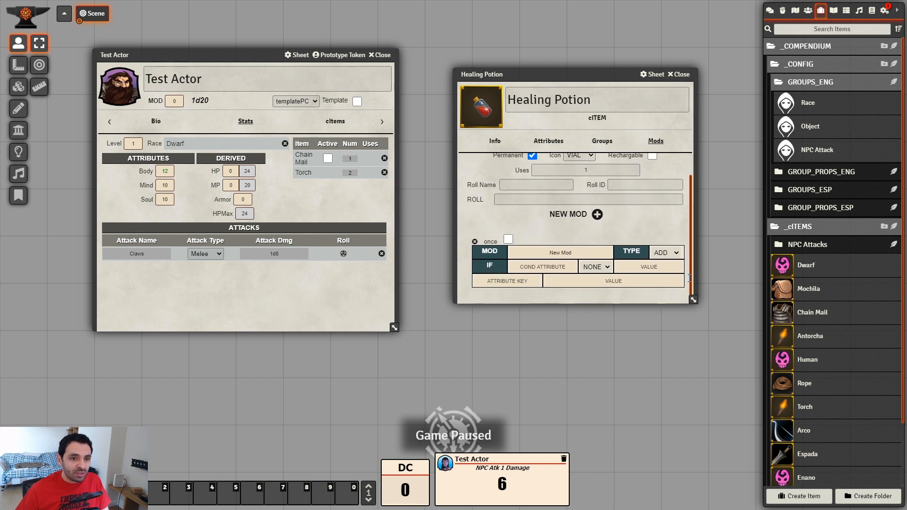
click(544, 249)
text(In)
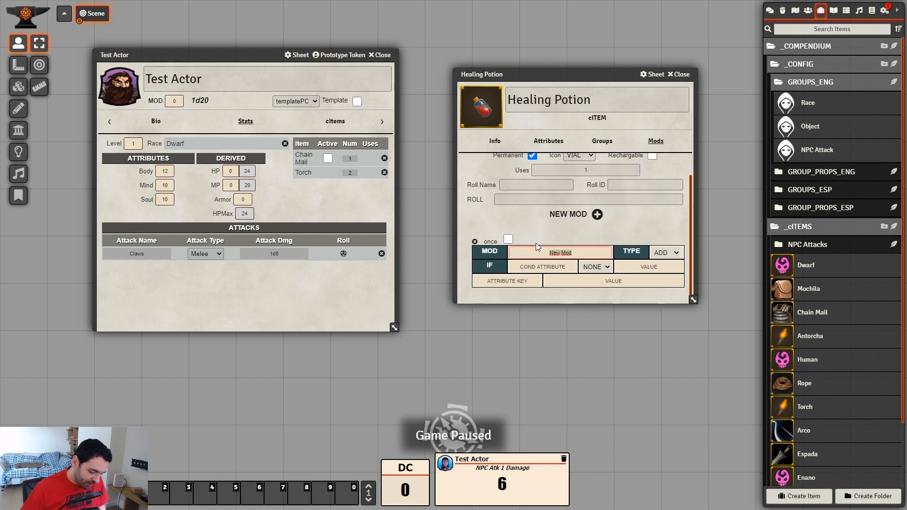
text(crease HP )
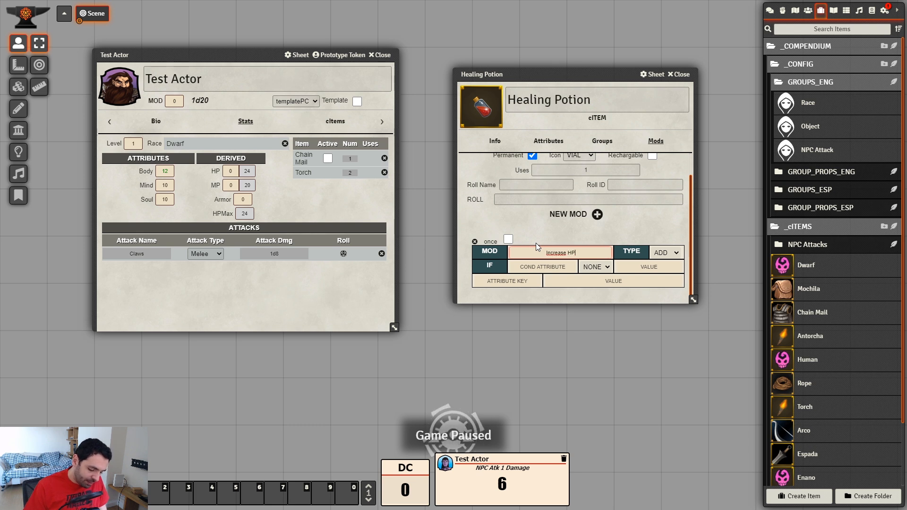
text(by )
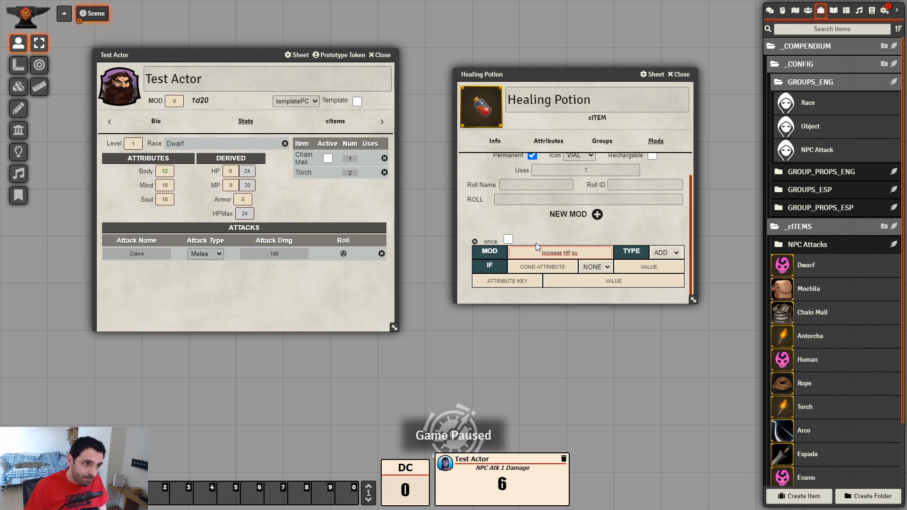
text(8)
click(633, 221)
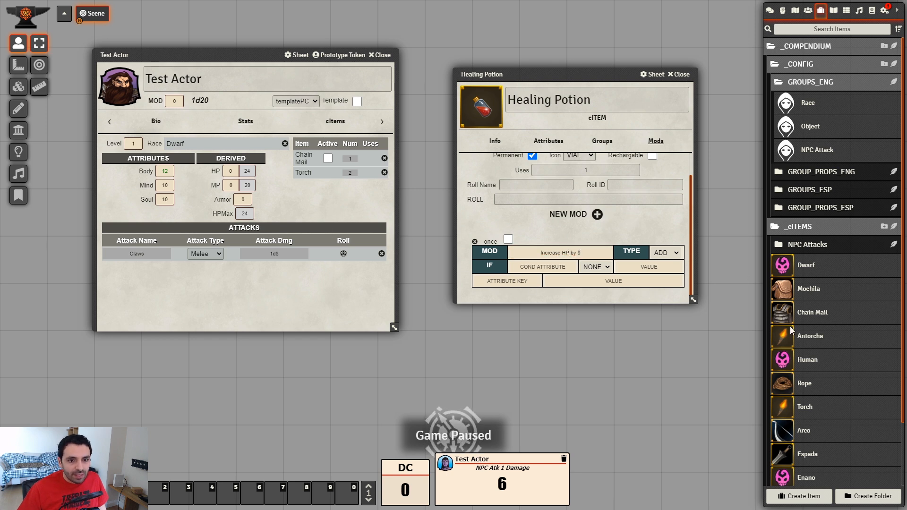
- Look up the key of the HP property in the English folder of _PROPERTIES, and close the property sheet
scroll(823, 349, down, 1)
scroll(824, 426, down, 2)
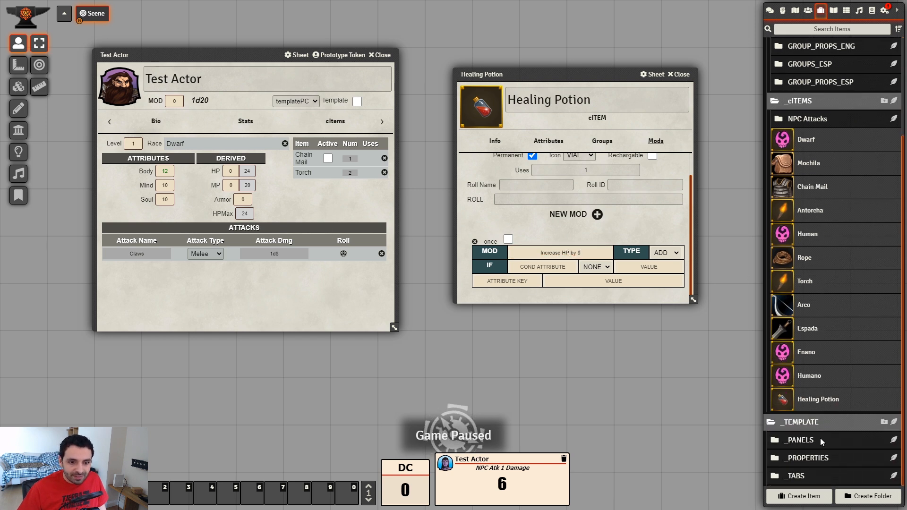
click(814, 463)
scroll(826, 439, down, 1)
click(804, 443)
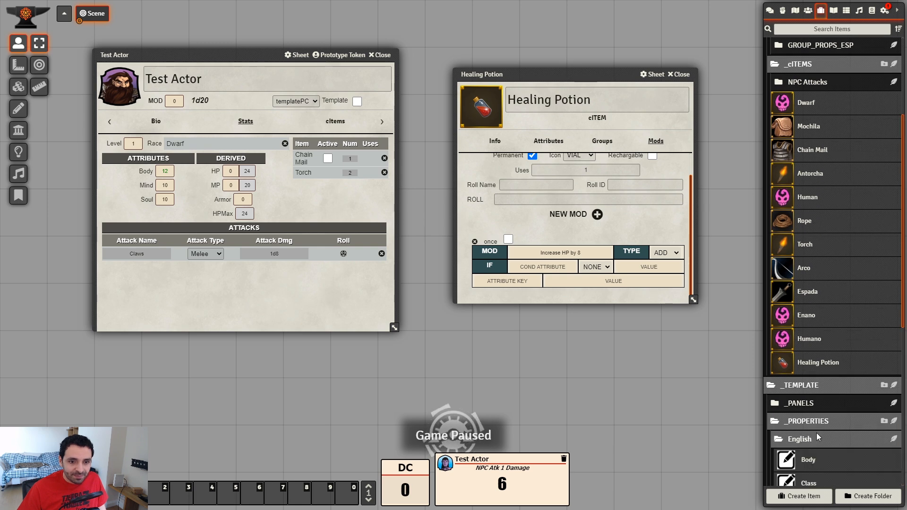
scroll(815, 428, down, 6)
click(808, 319)
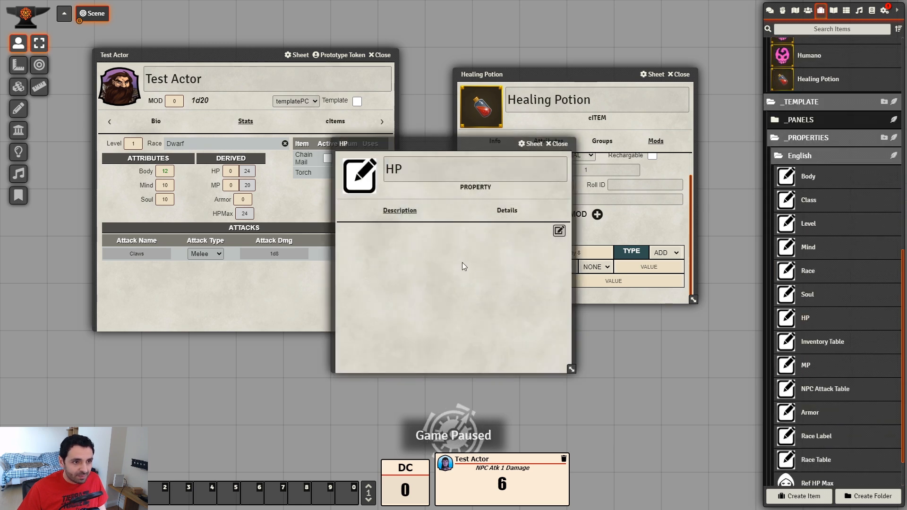
click(507, 210)
click(418, 234)
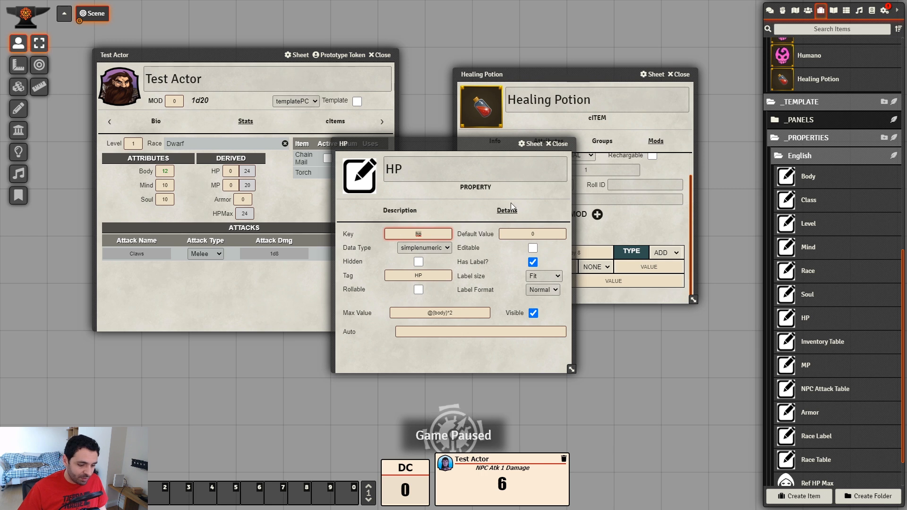
click(560, 138)
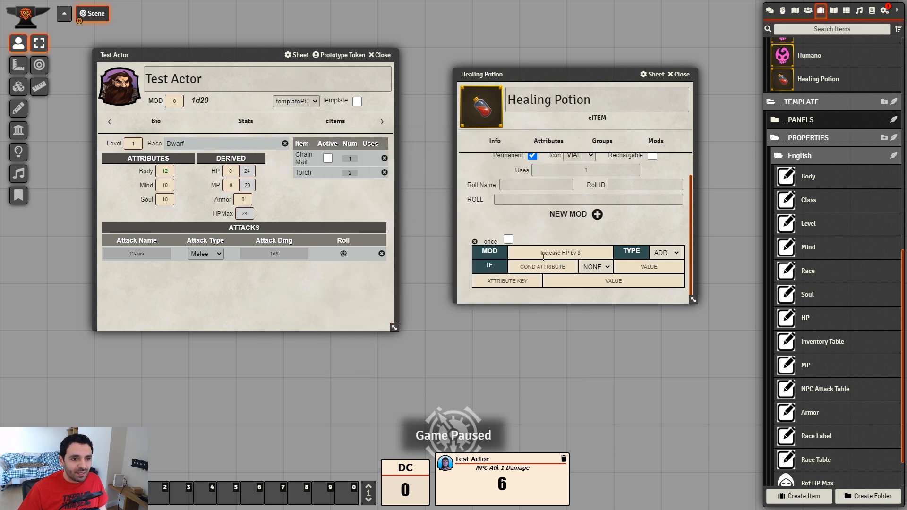
- Set the Increase HP by 8 mod's attribute key to hp and its value to 8, and close the Healing Potion sheet
click(514, 280)
text(hp)
click(586, 280)
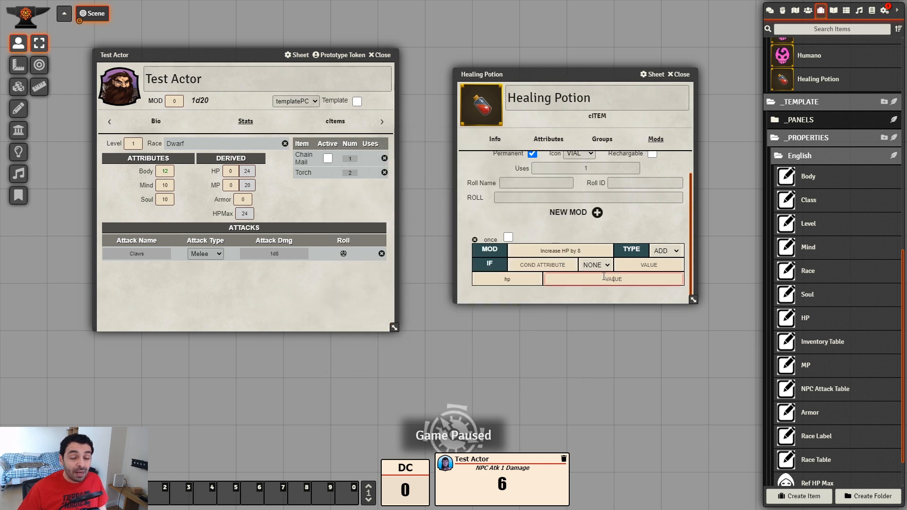
scroll(649, 240, up, 1)
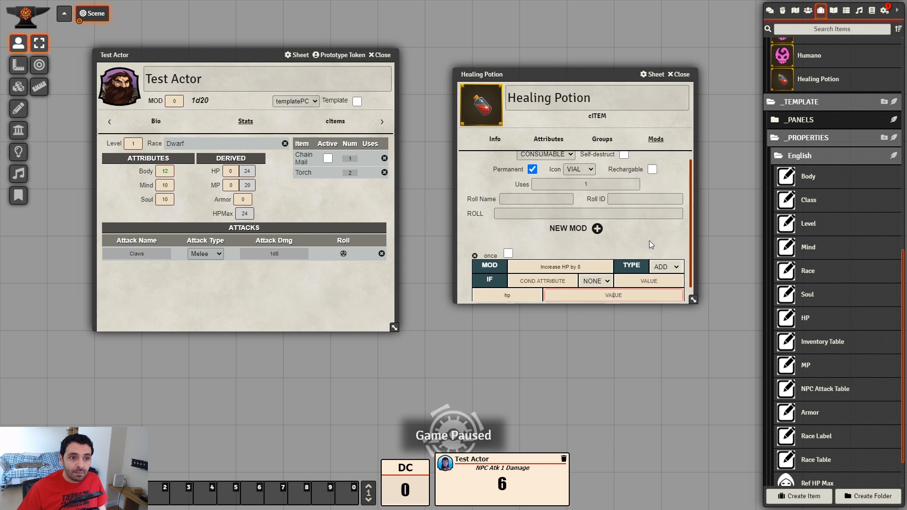
scroll(520, 278, down, 1)
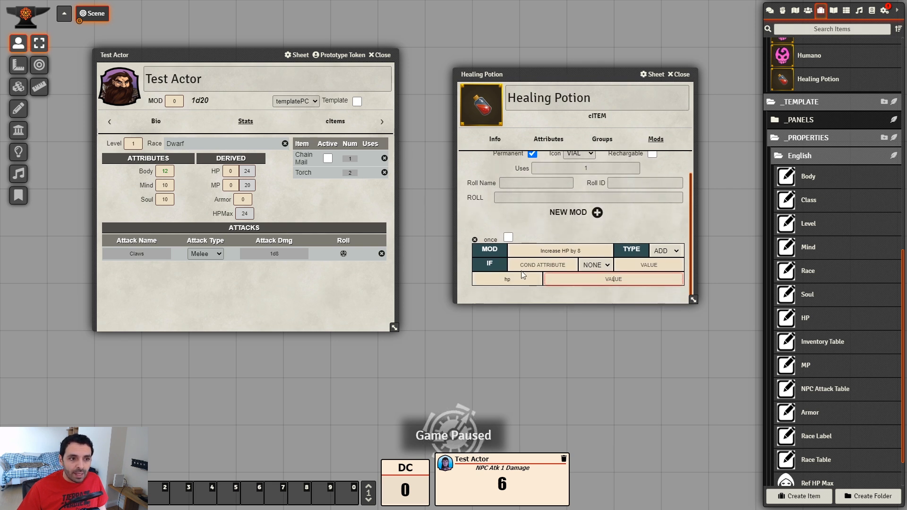
click(487, 280)
text(@)
key(BackSpace)
text(hp)
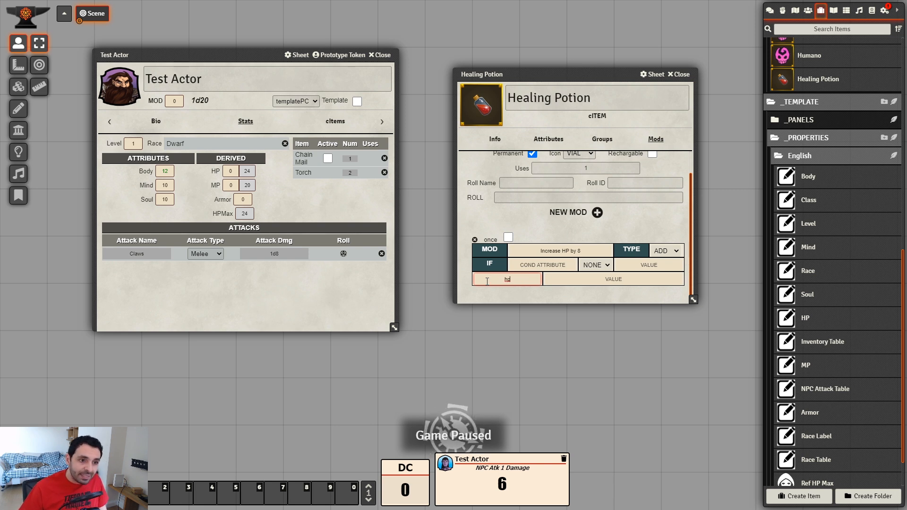
click(623, 278)
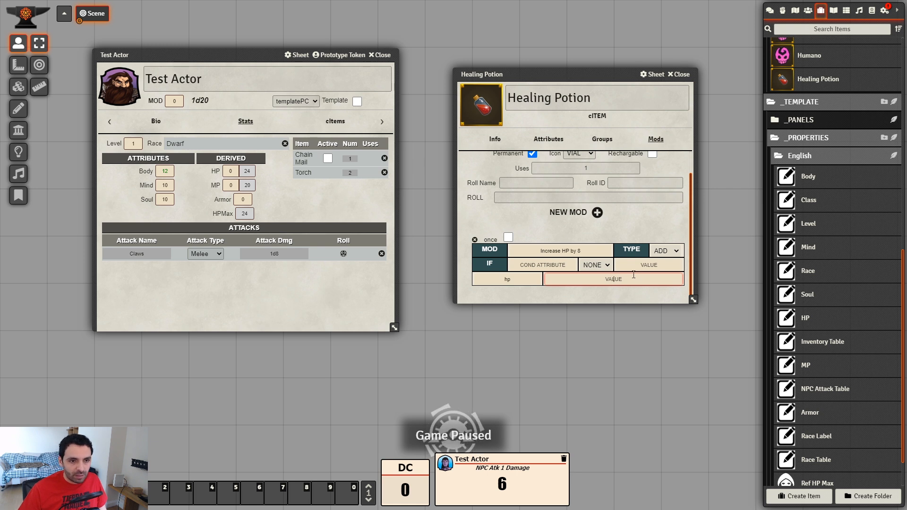
text(8)
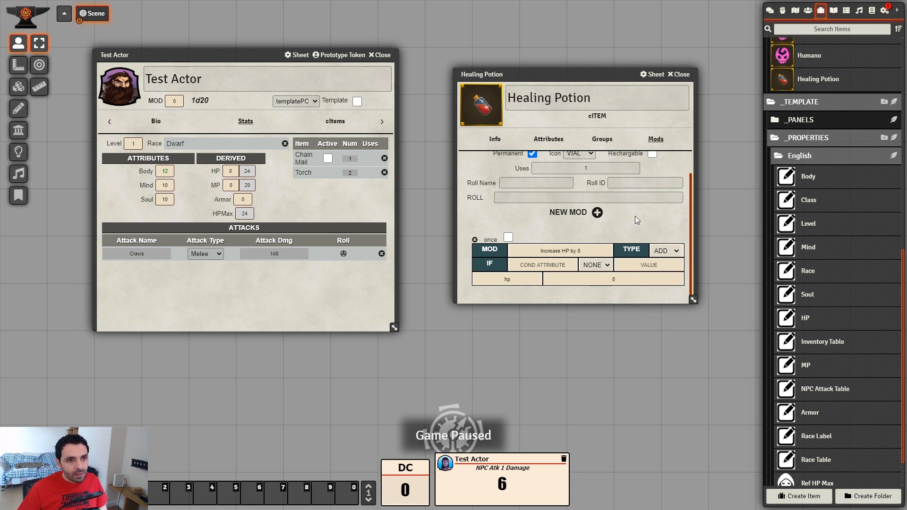
scroll(630, 212, up, 1)
click(680, 76)
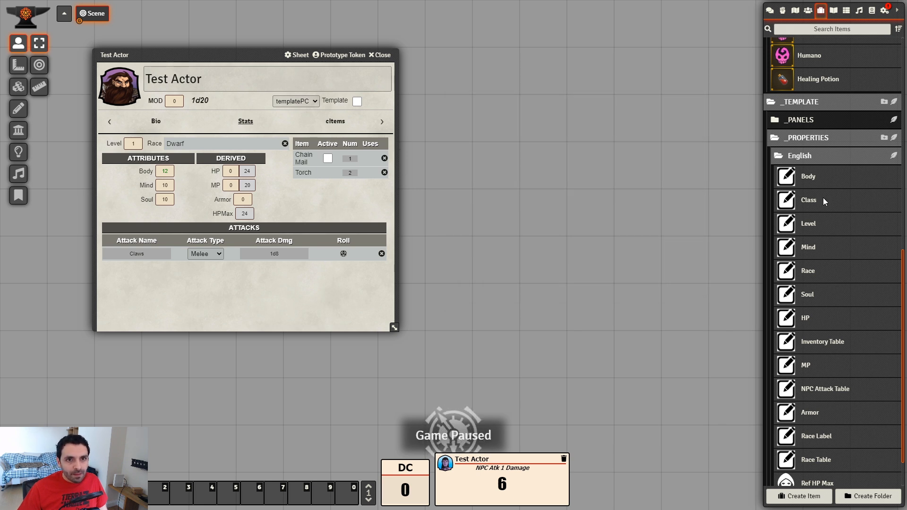
scroll(822, 191, up, 4)
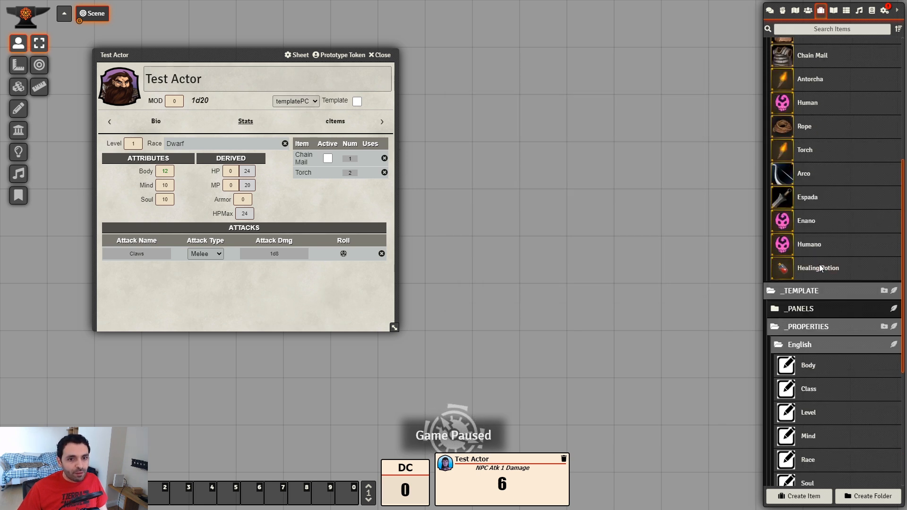
- Add the Healing Potion to Test Actor's item table, and widen the actor sheet to fit the table
drag(589, 324, 338, 188)
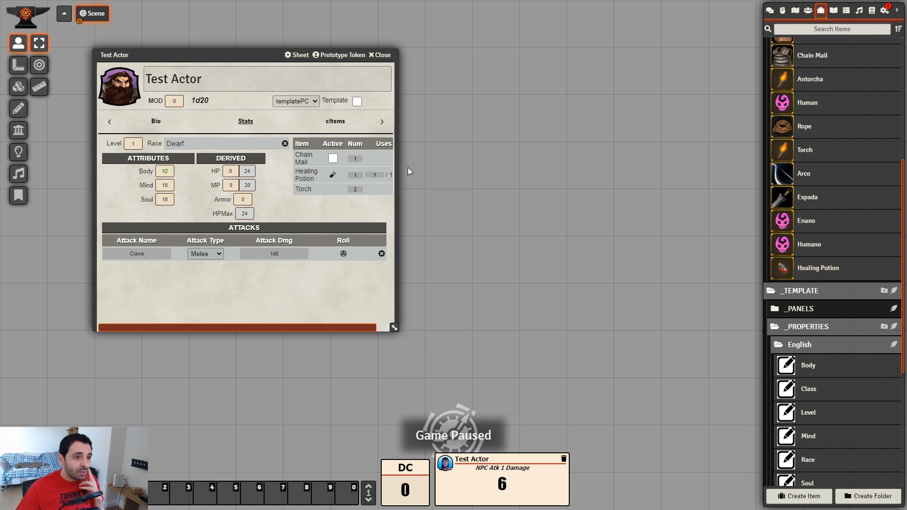
drag(396, 328, 452, 324)
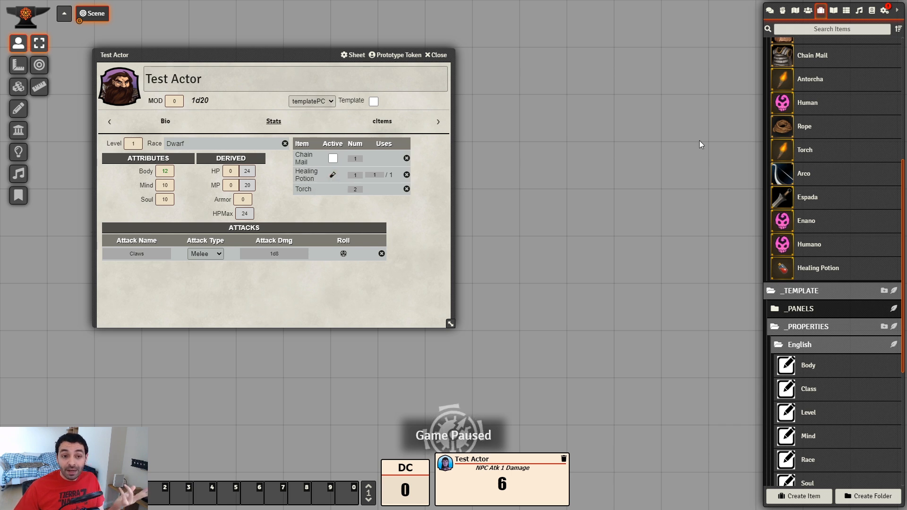
- Open the Healing Potion cItem to review its mod, and consume the potion from Test Actor's item table
click(820, 268)
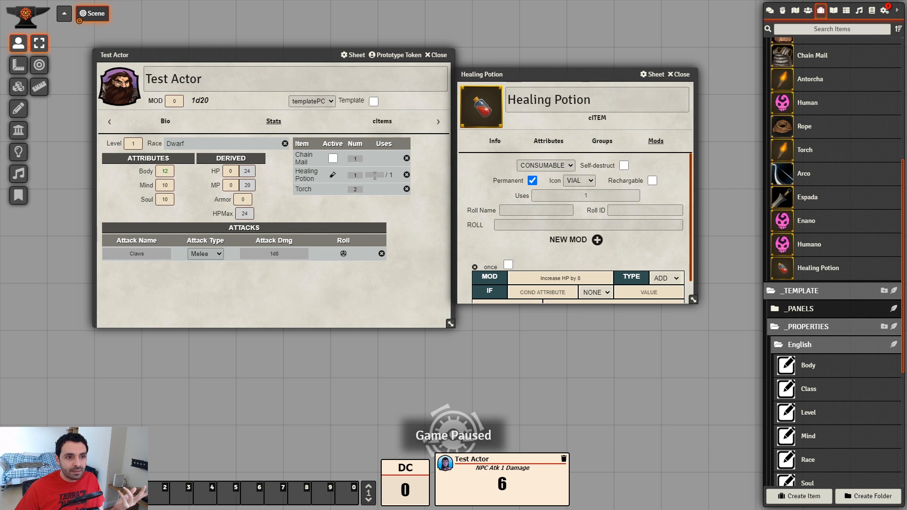
scroll(673, 241, down, 1)
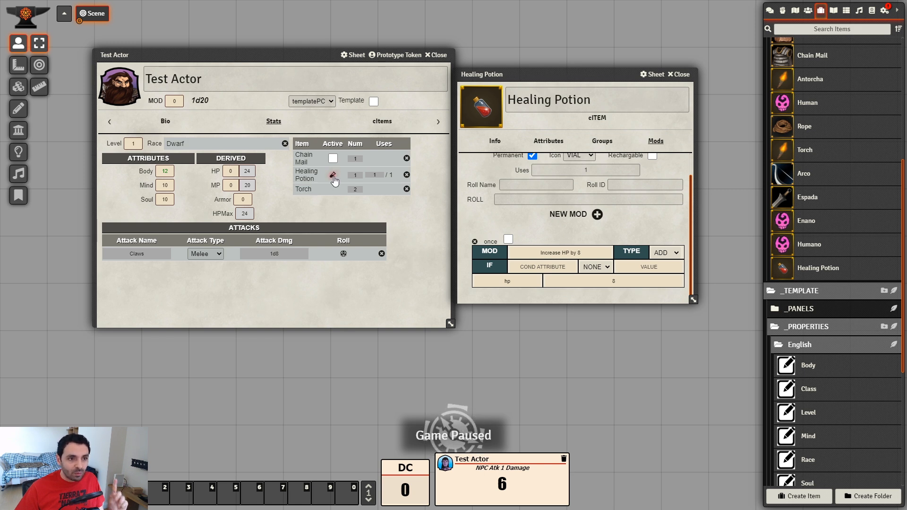
scroll(481, 228, up, 1)
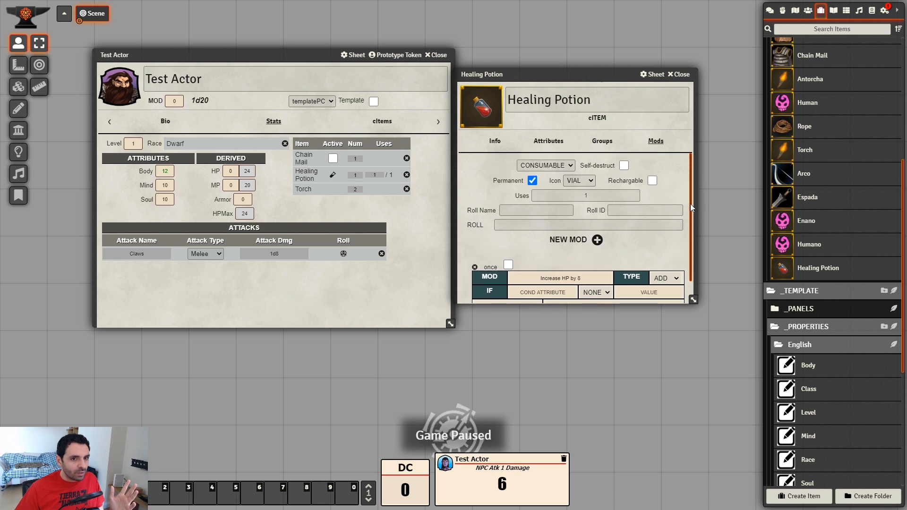
drag(690, 204, 691, 210)
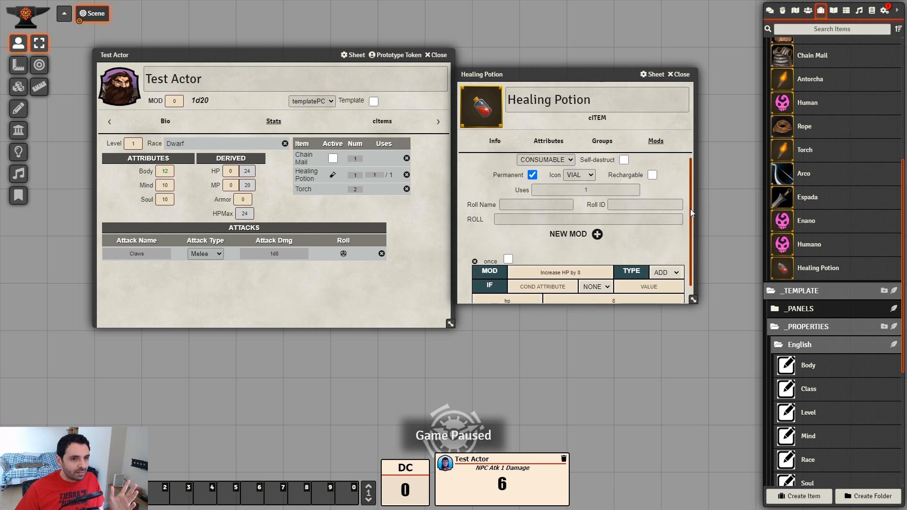
click(332, 175)
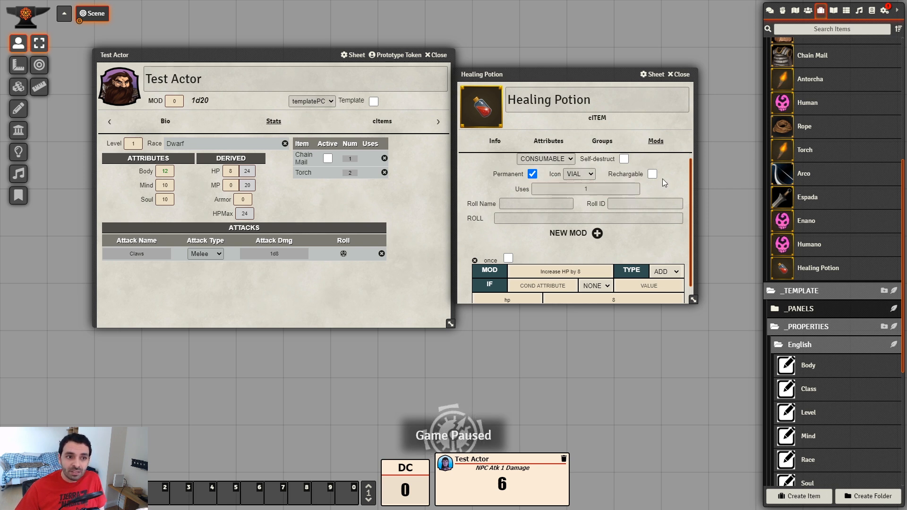
- Review the Healing Potion's consumable settings and its Increase HP by 8 mod, and close its sheet
scroll(660, 180, up, 1)
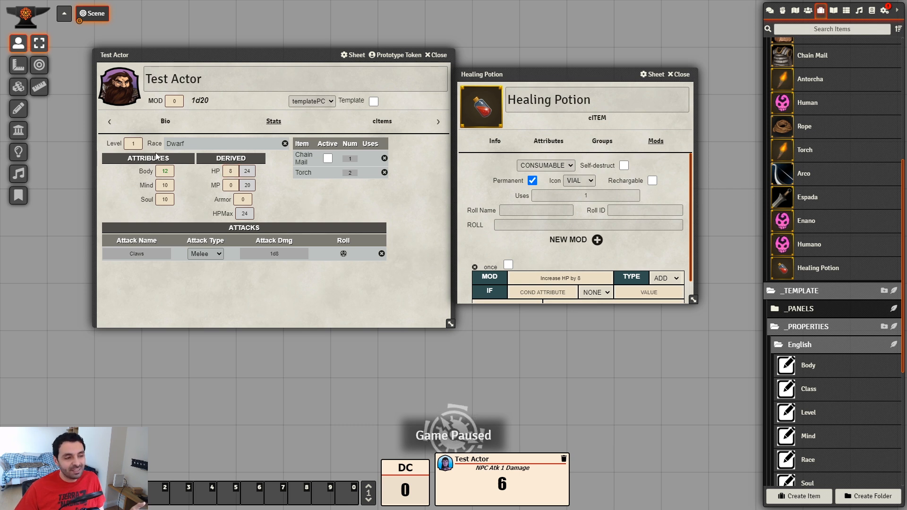
scroll(680, 264, down, 1)
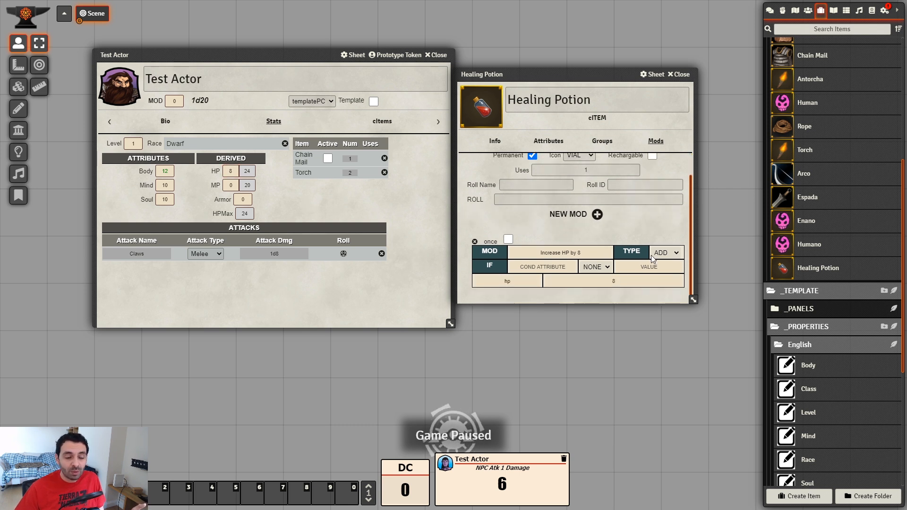
scroll(659, 231, up, 1)
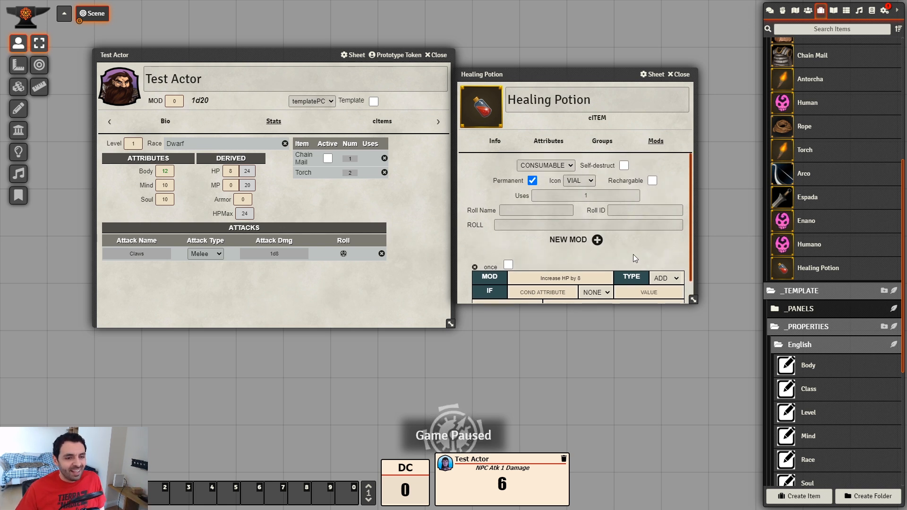
scroll(633, 254, down, 1)
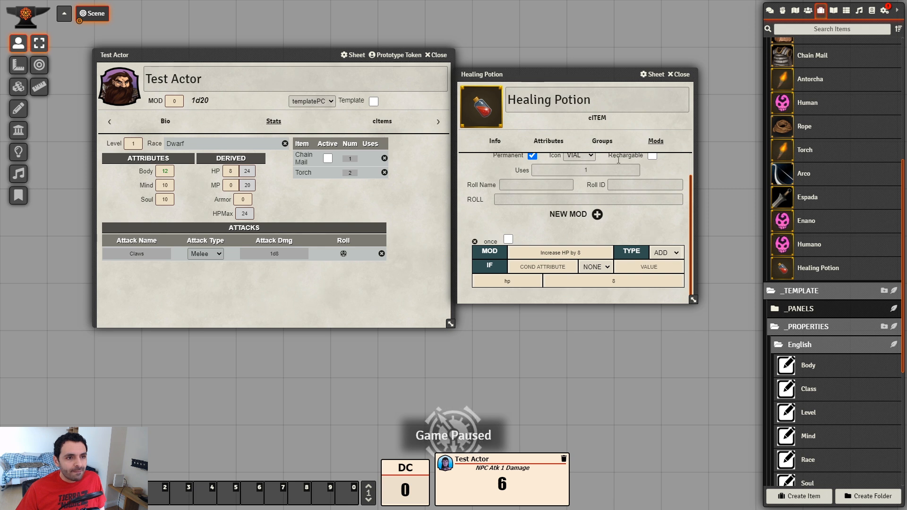
mouse_move(585, 75)
mouse_down()
mouse_move(604, 99)
mouse_move(602, 70)
mouse_move(586, 59)
mouse_move(612, 83)
mouse_up()
scroll(689, 225, up, 1)
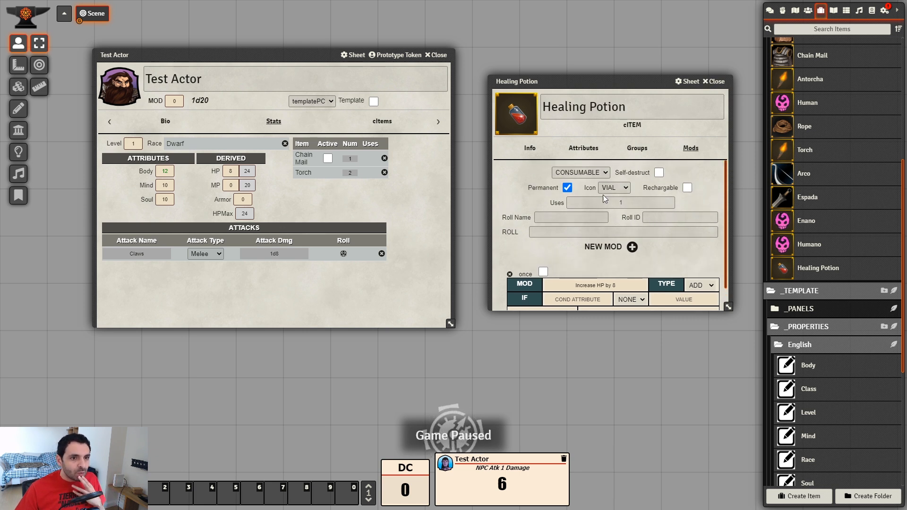
click(604, 173)
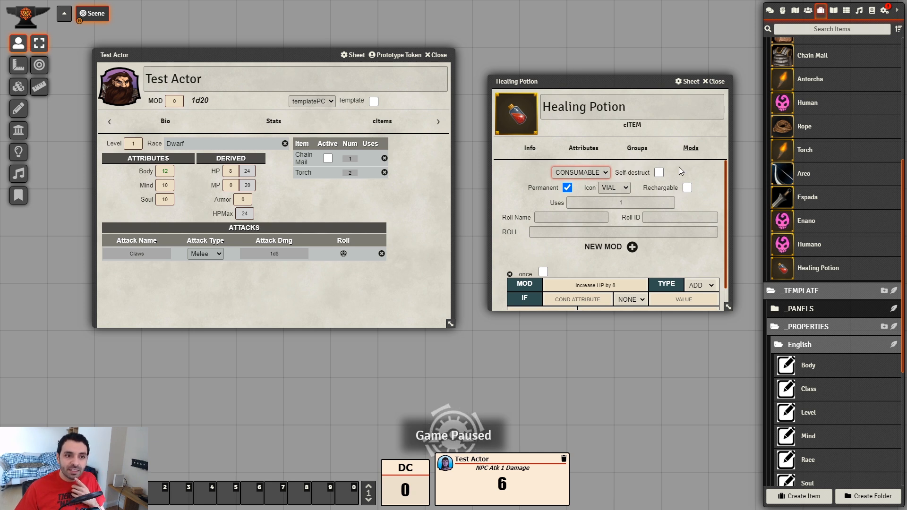
scroll(695, 222, down, 1)
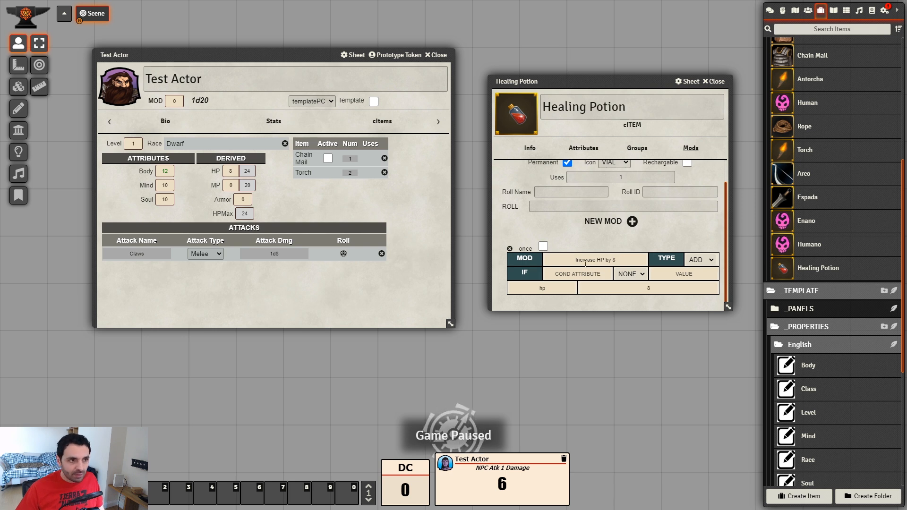
click(714, 81)
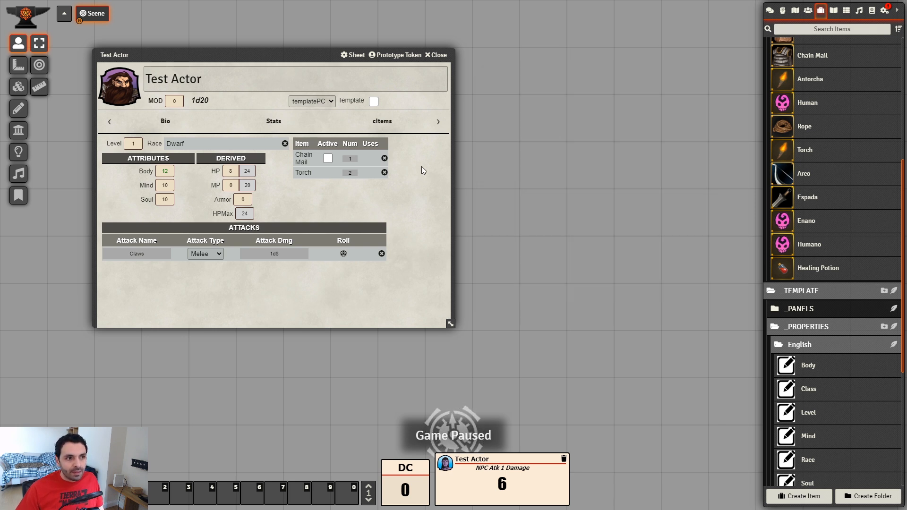
- Remove the Chain Mail and Torch from Test Actor's item table, and narrow and reposition the actor sheet
click(385, 159)
click(383, 156)
drag(449, 325, 399, 338)
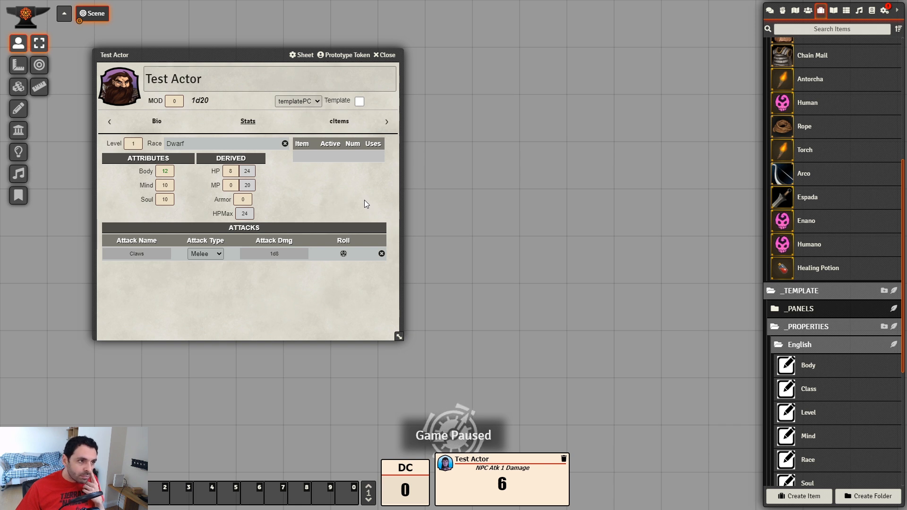
drag(250, 58, 256, 70)
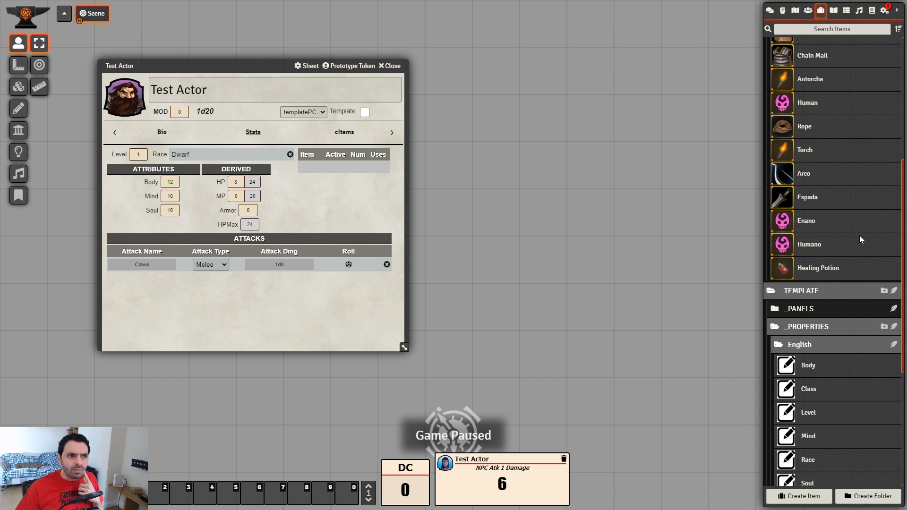
- Open the Dwarf cItem's mods, and make its sheet taller and place it beside the Test Actor sheet
scroll(860, 235, up, 1)
scroll(859, 158, up, 1)
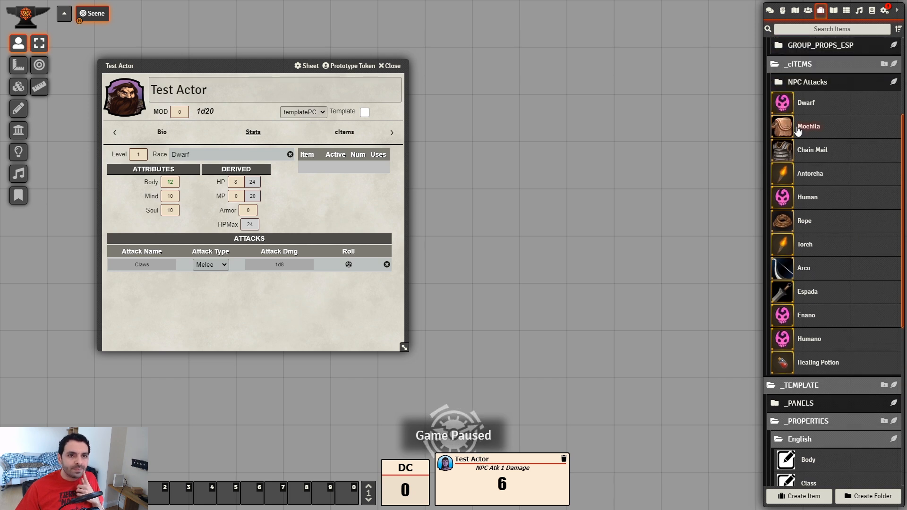
click(809, 105)
drag(470, 142, 591, 76)
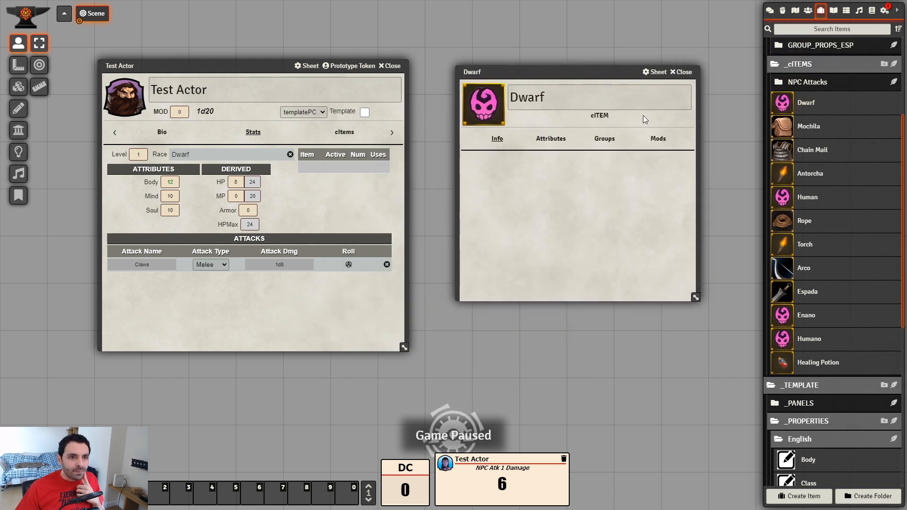
click(663, 139)
drag(696, 297, 703, 409)
drag(588, 67, 613, 42)
click(600, 141)
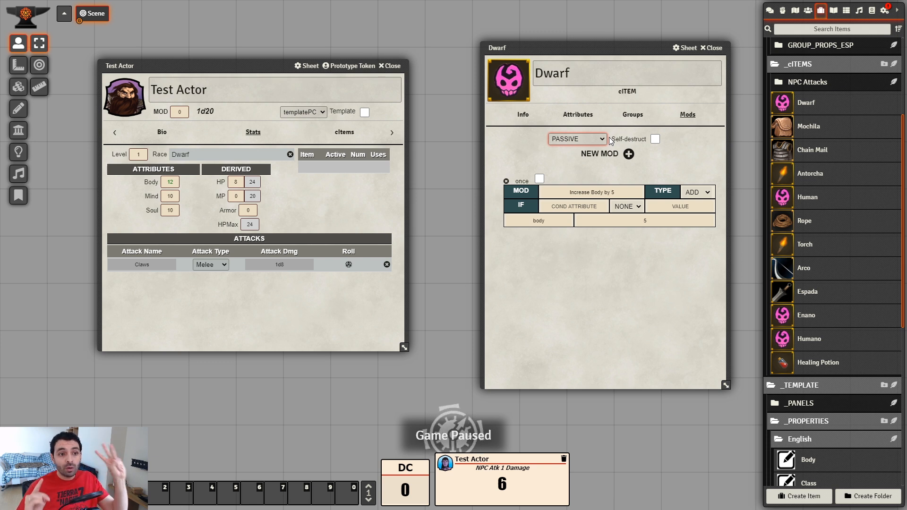
click(517, 139)
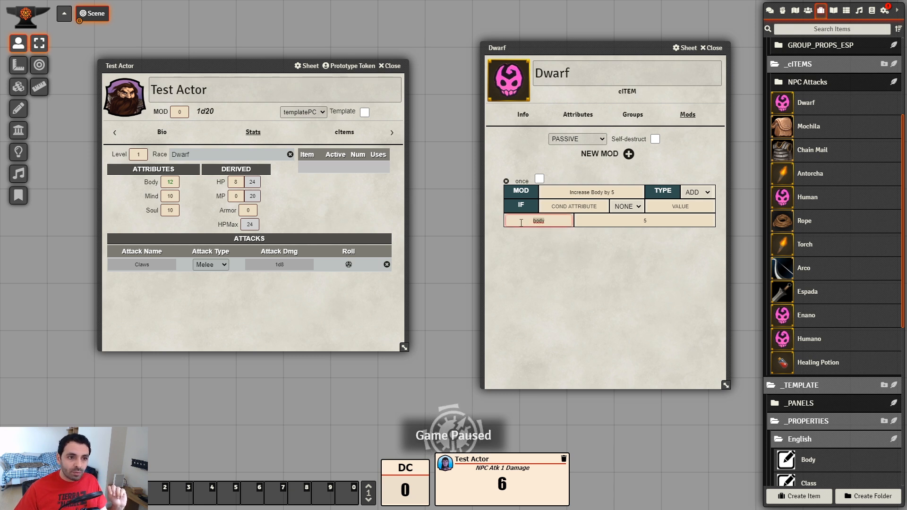
- Add a new mod of type SET to the Dwarf cItem and name it Sets mind to 8
click(629, 155)
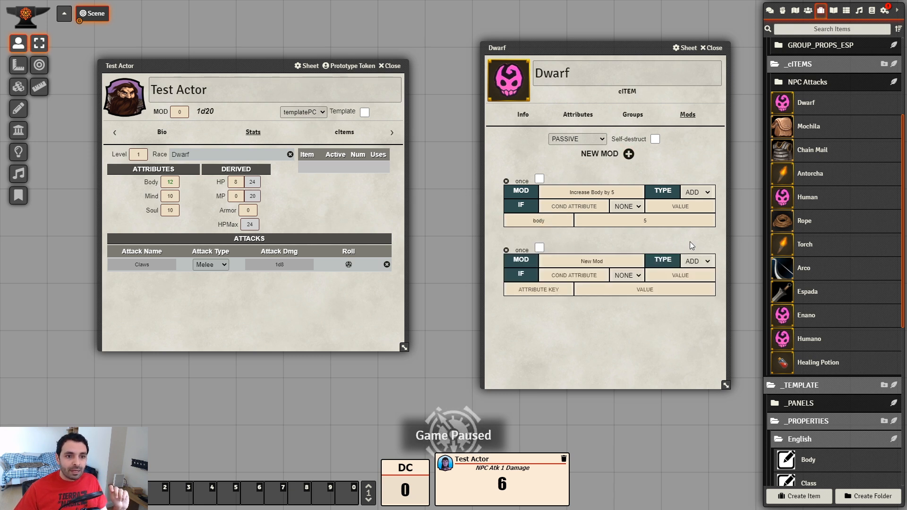
click(699, 285)
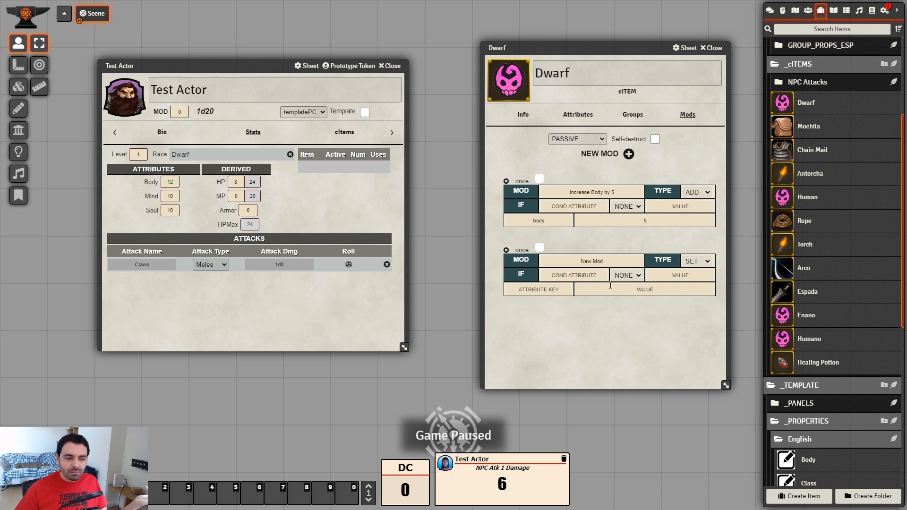
click(555, 291)
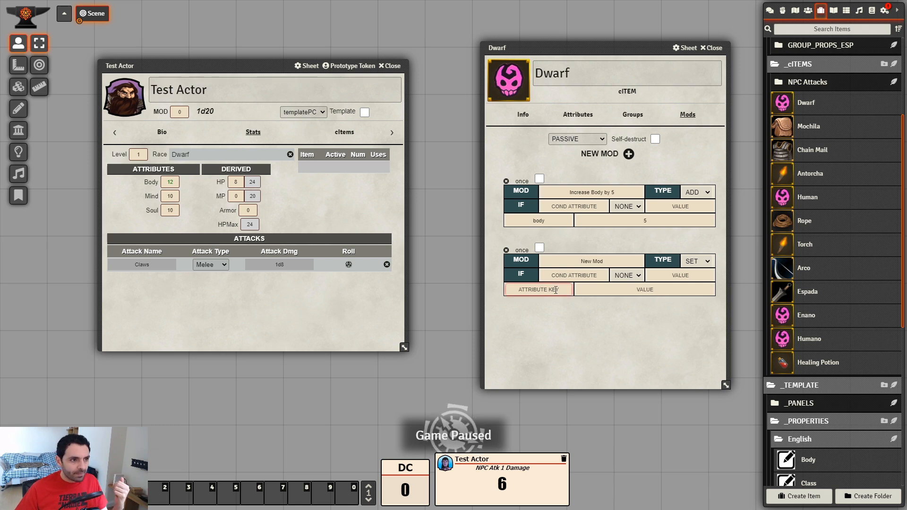
click(621, 259)
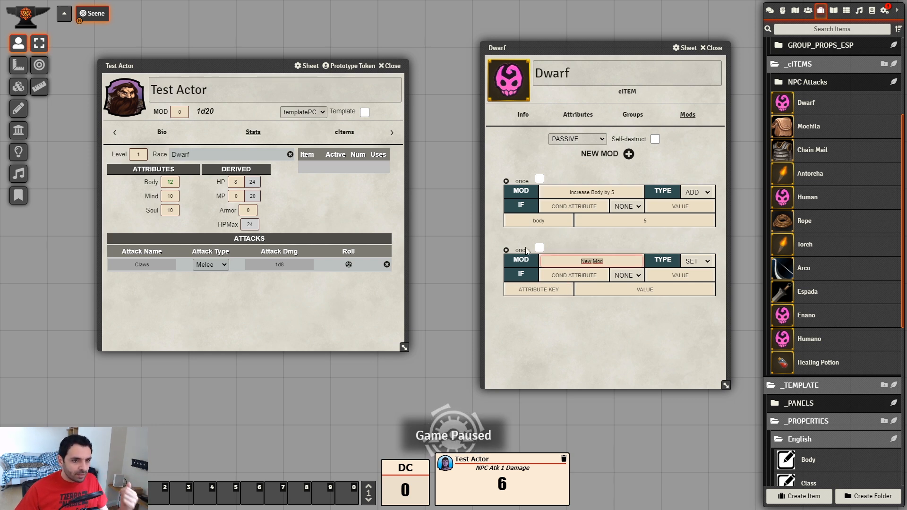
text(Sets mi)
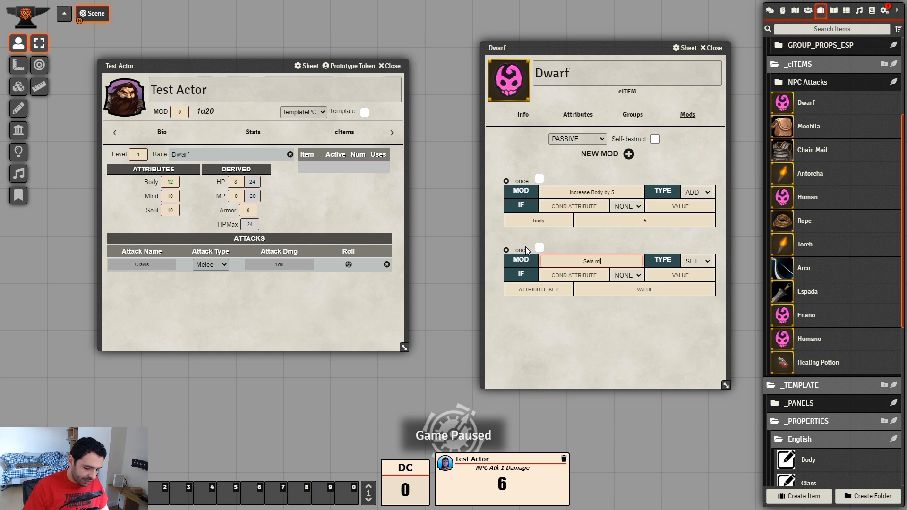
text(nd to 8)
click(639, 361)
- Set the attribute key of the Sets mind to 8 mod to mind and its value to 8
click(540, 290)
text(mind)
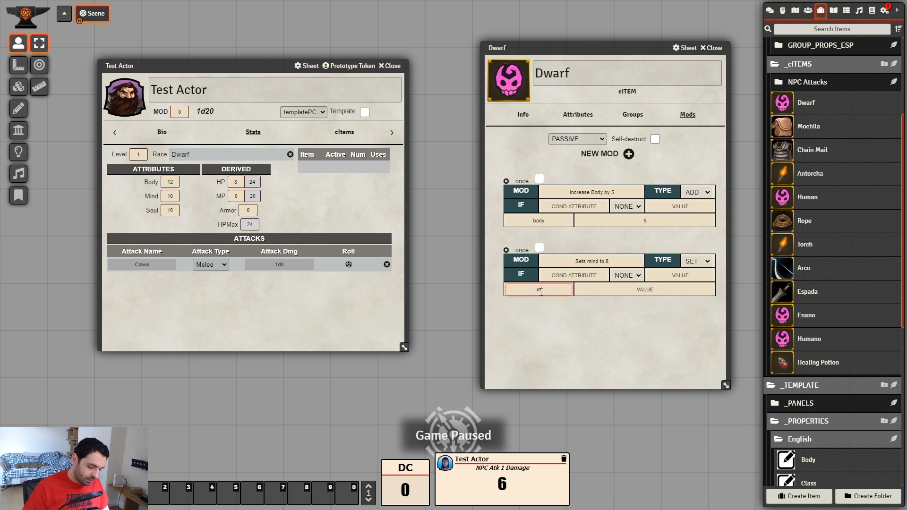
click(618, 332)
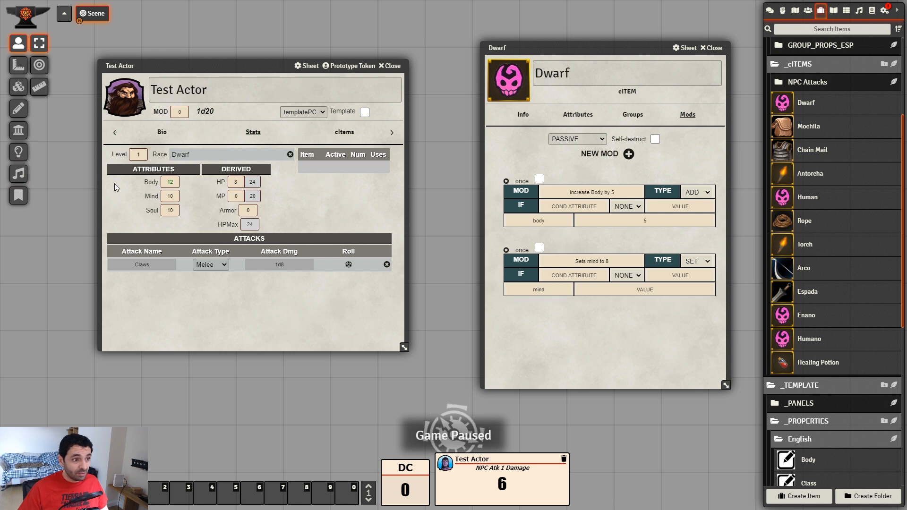
click(659, 291)
text(8)
click(671, 316)
- Remove the Dwarf race from Test Actor, add the Dwarf cItem again, and check the actor's Mind attribute
click(290, 155)
drag(812, 106, 299, 199)
click(173, 197)
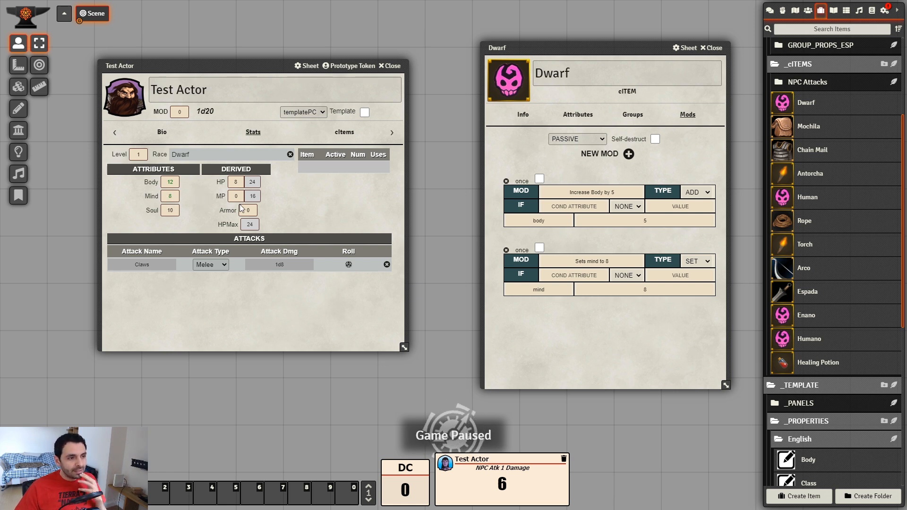
click(170, 196)
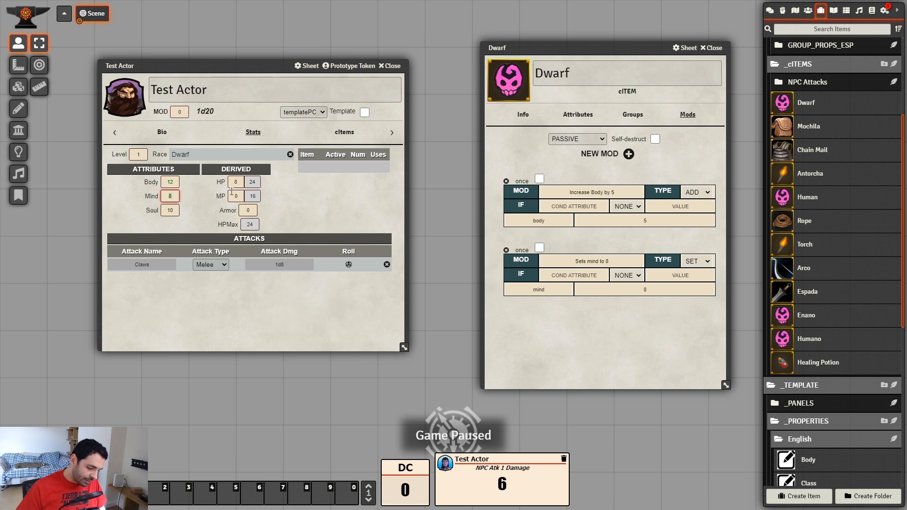
click(304, 207)
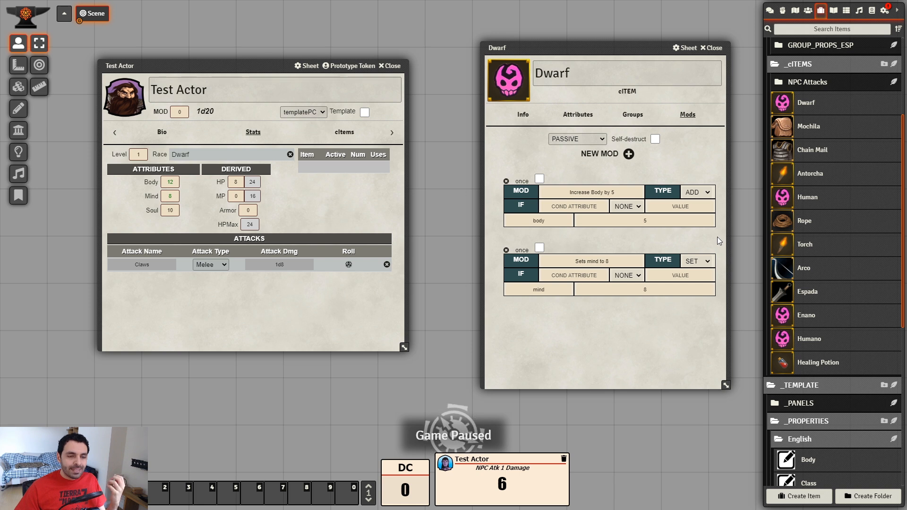
- Reposition the Dwarf sheet and create a new item of type group named Traits in the GROUPS_ENG folder
drag(611, 53, 587, 75)
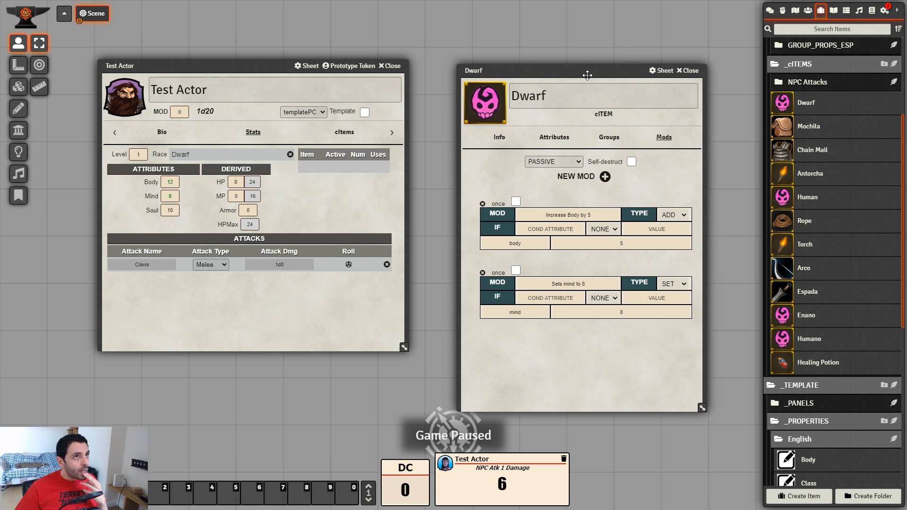
drag(587, 75, 588, 61)
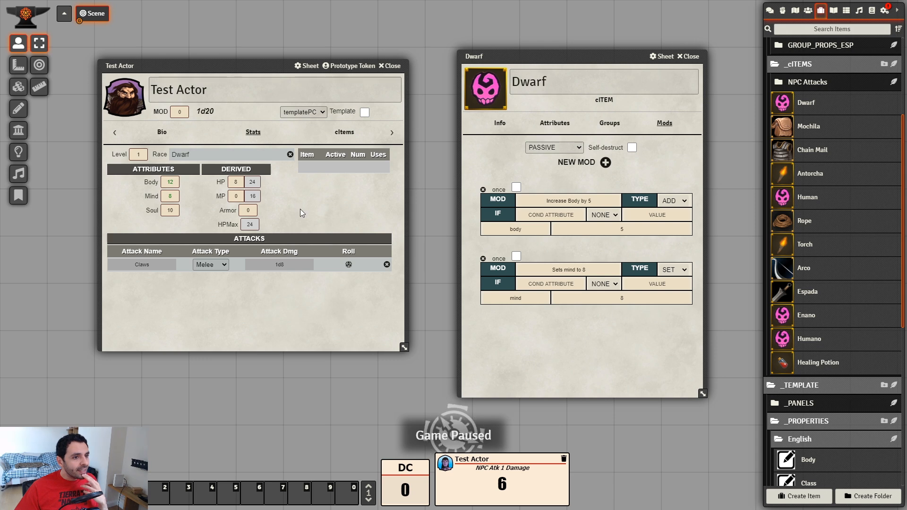
scroll(863, 230, down, 7)
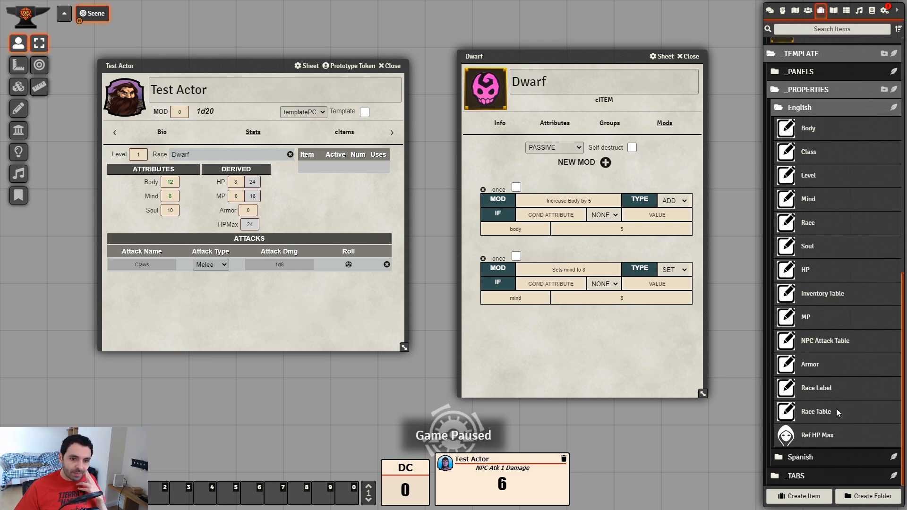
scroll(841, 220, up, 10)
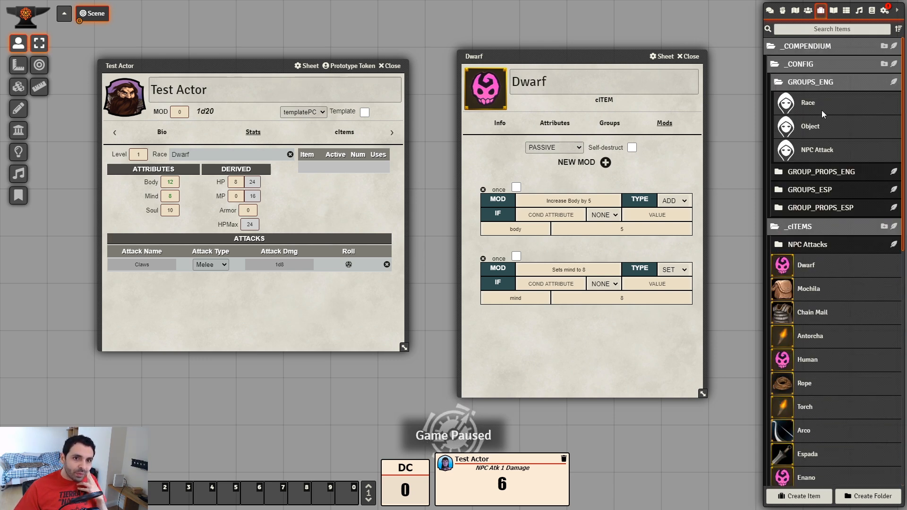
click(894, 83)
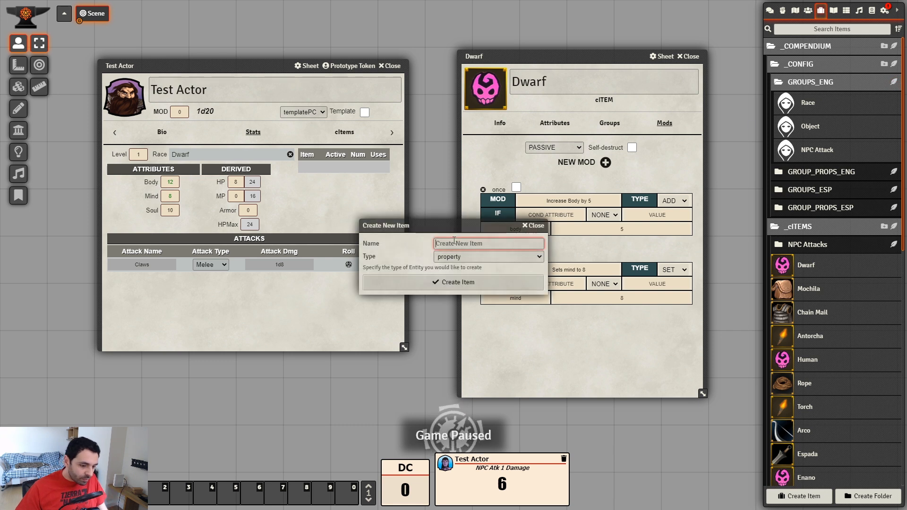
text(Traits)
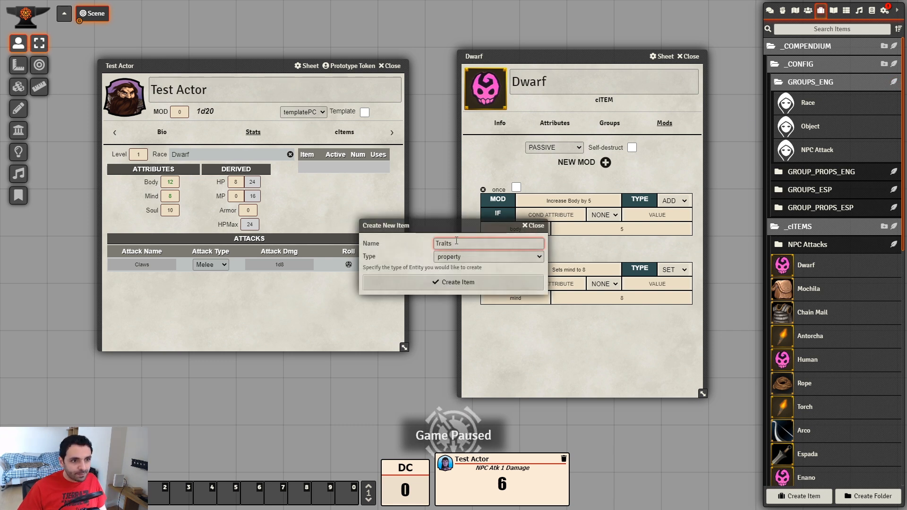
key(Tab)
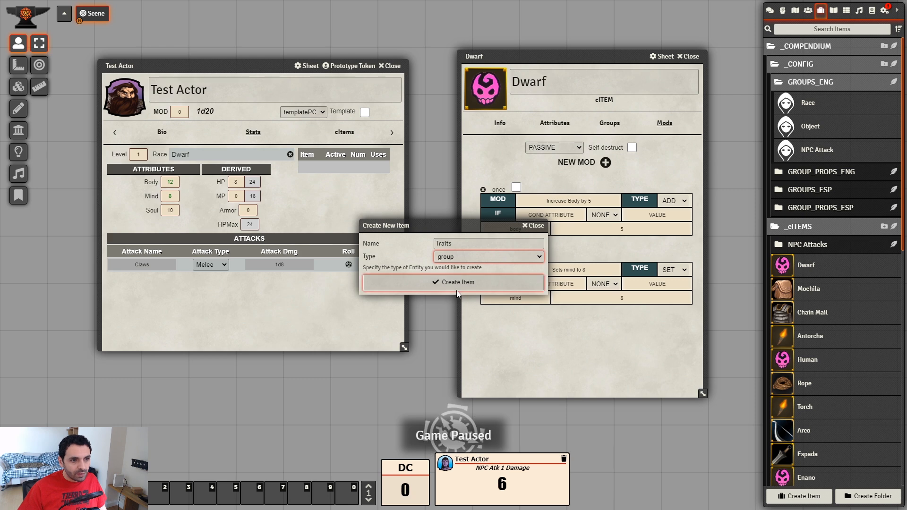
click(457, 289)
click(454, 211)
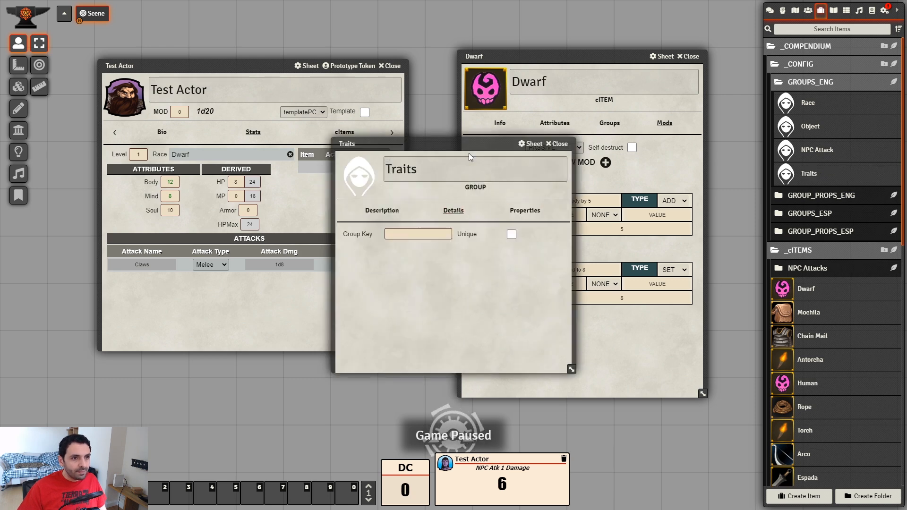
- Set the Traits group's key to trait_group, view its properties list, and close its sheet
click(399, 235)
text(trai)
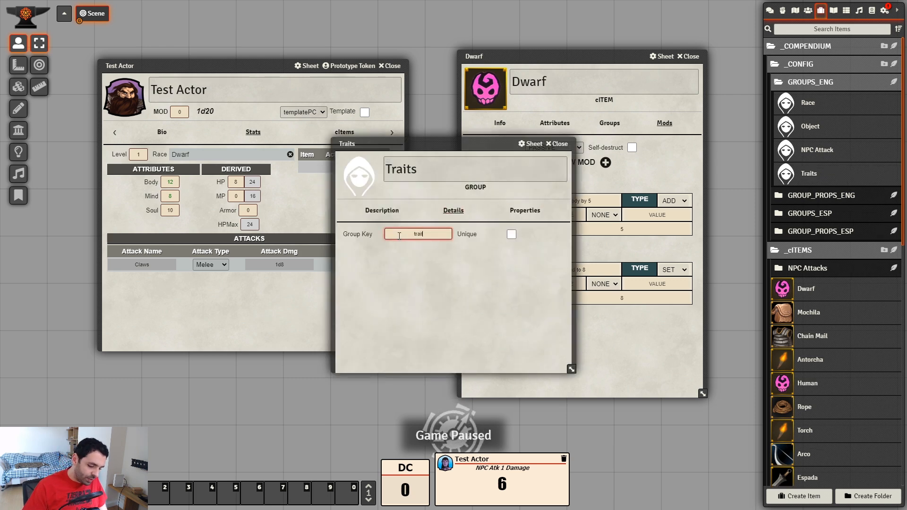
text(t_group)
click(437, 280)
click(515, 210)
click(558, 149)
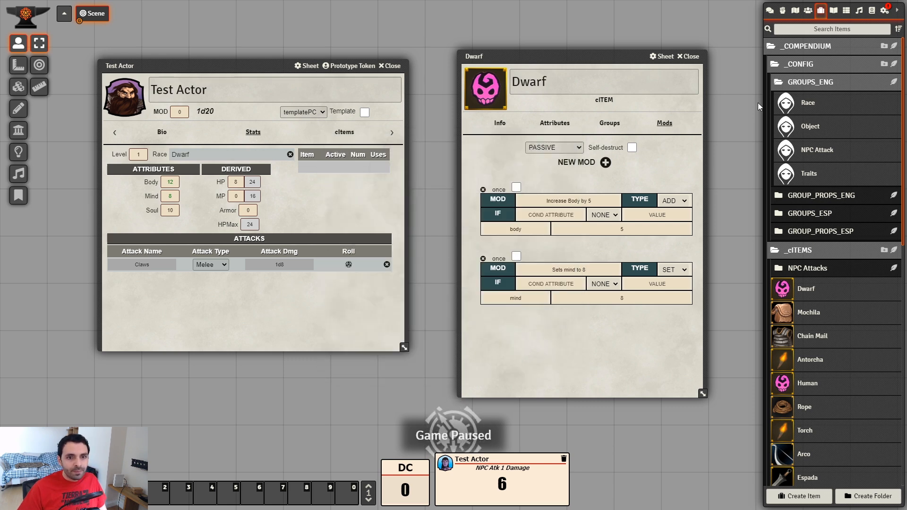
- Duplicate the English MP property and rename the copy Traits Table
scroll(819, 352, down, 10)
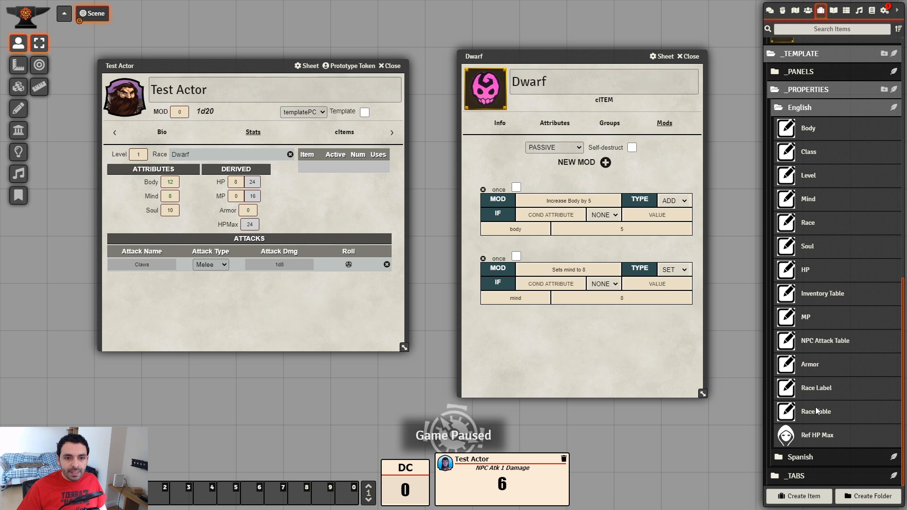
right_click(810, 322)
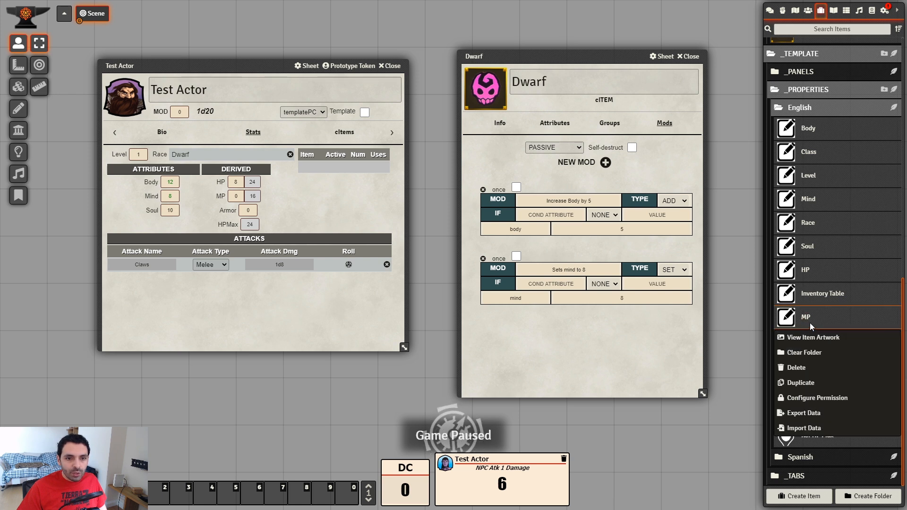
click(803, 382)
click(822, 368)
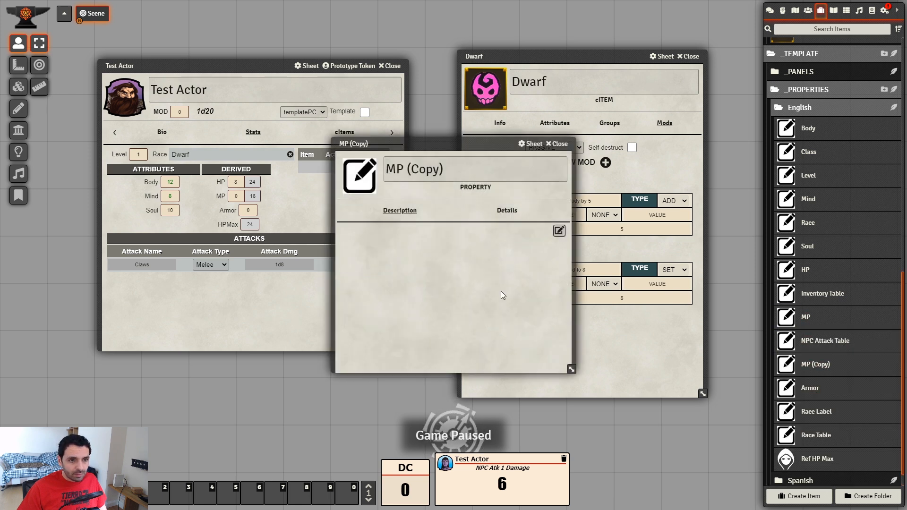
triple_click(466, 177)
text(T)
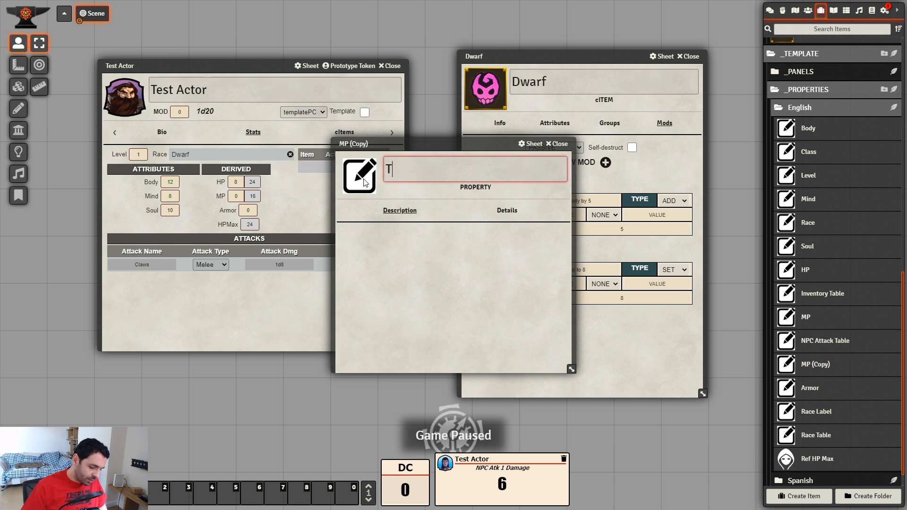
text(raits Table)
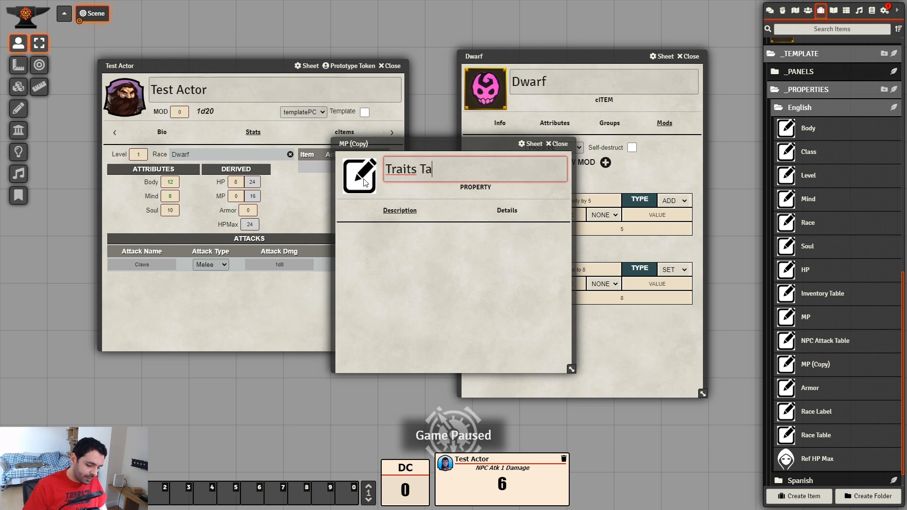
key(Return)
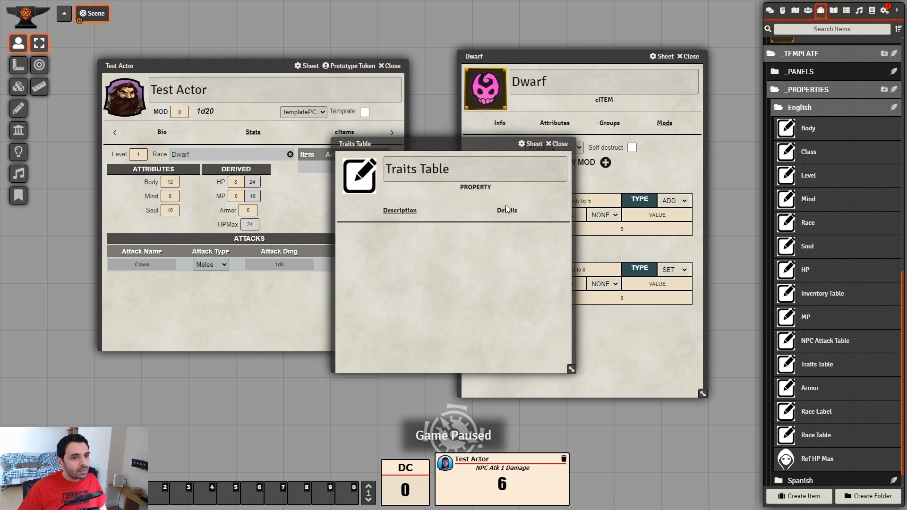
- Set the Traits Table property's key to traits_table and clear its default value, tag and max value
click(505, 211)
text(traits_table)
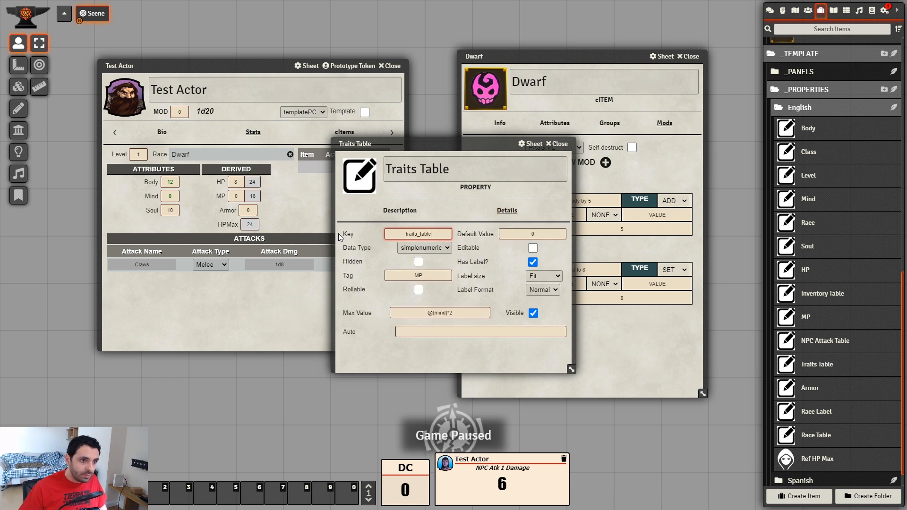
click(521, 231)
key(Delete)
drag(435, 277, 376, 274)
key(Delete)
drag(465, 314, 402, 315)
key(Delete)
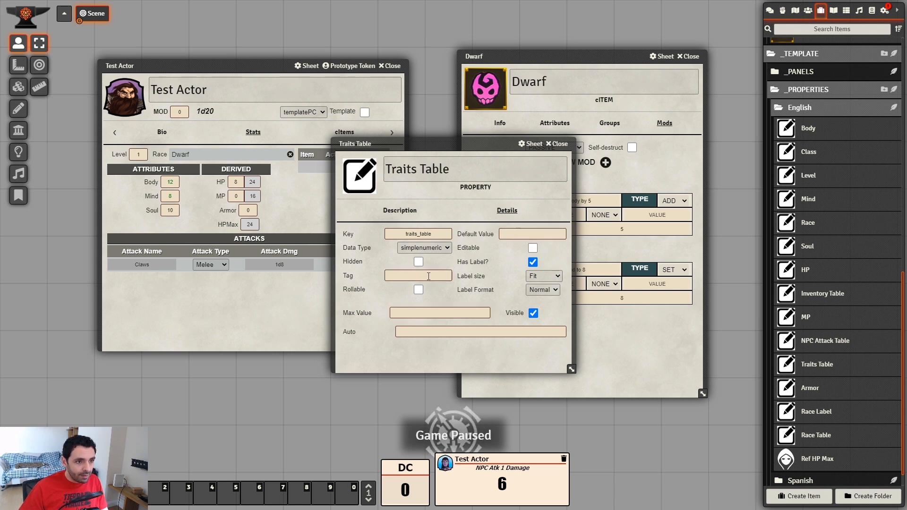
- Change the Traits Table property's data type to table and assign the Traits group to it
click(432, 249)
click(418, 319)
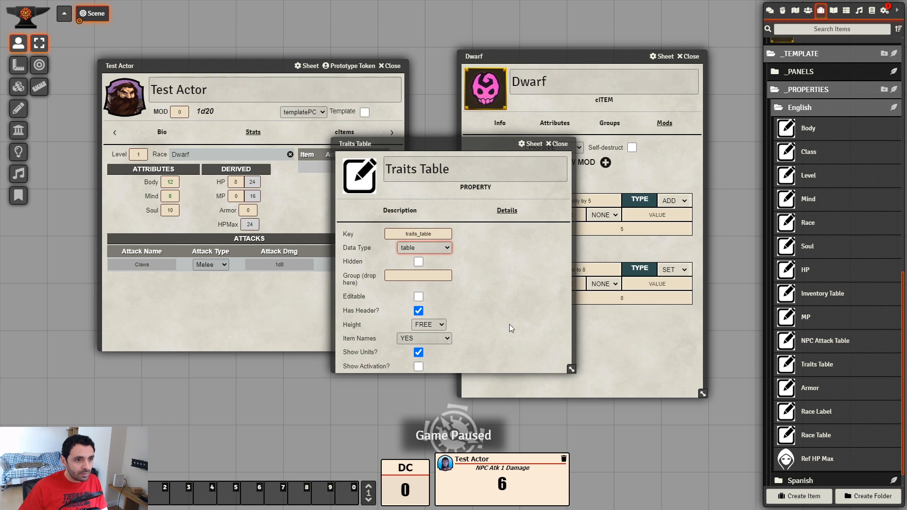
scroll(812, 81, up, 10)
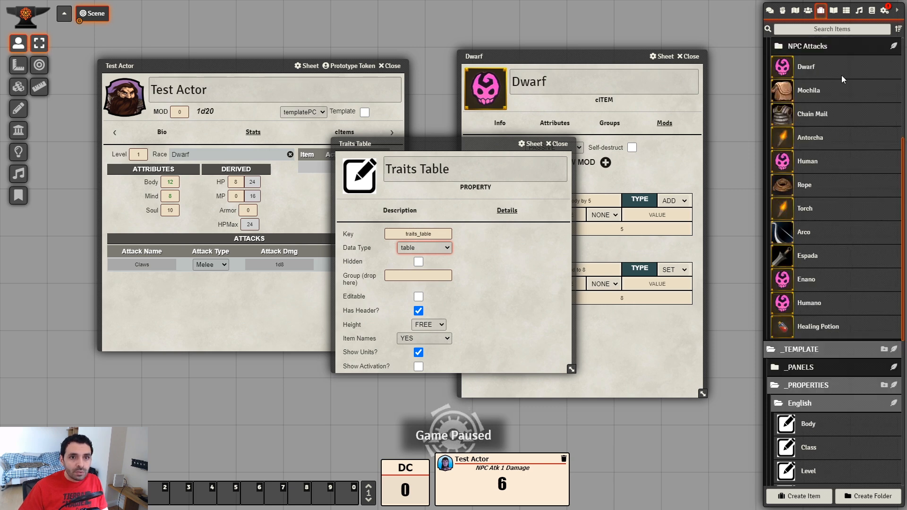
drag(809, 175, 418, 275)
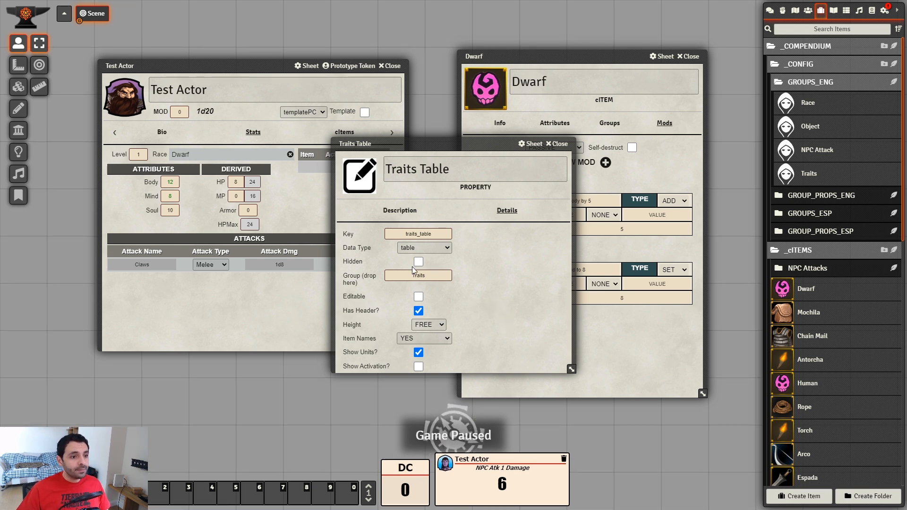
- Disable the header and the units display for the Traits Table property, and close its sheet
click(418, 311)
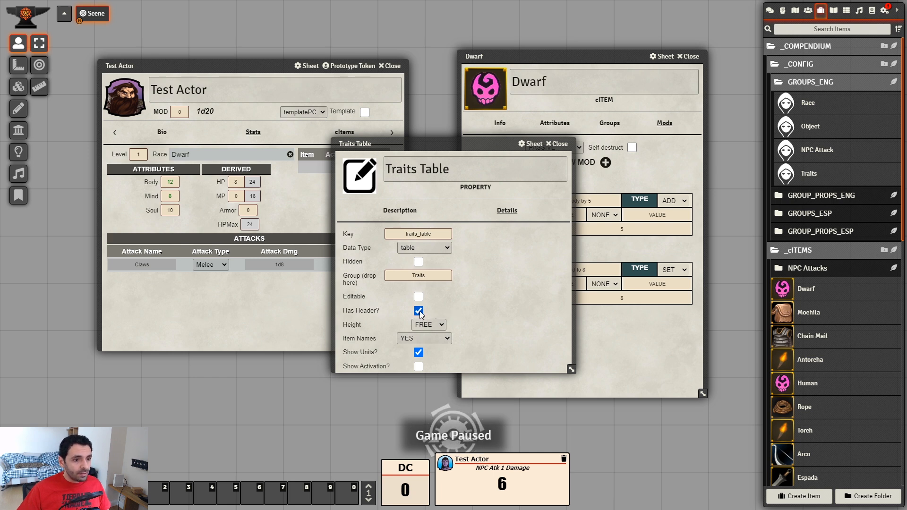
drag(570, 368, 568, 391)
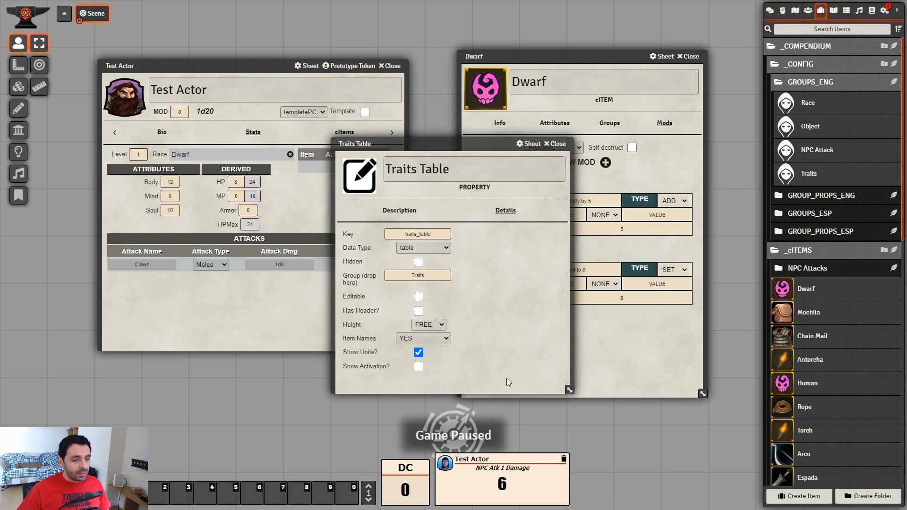
click(419, 352)
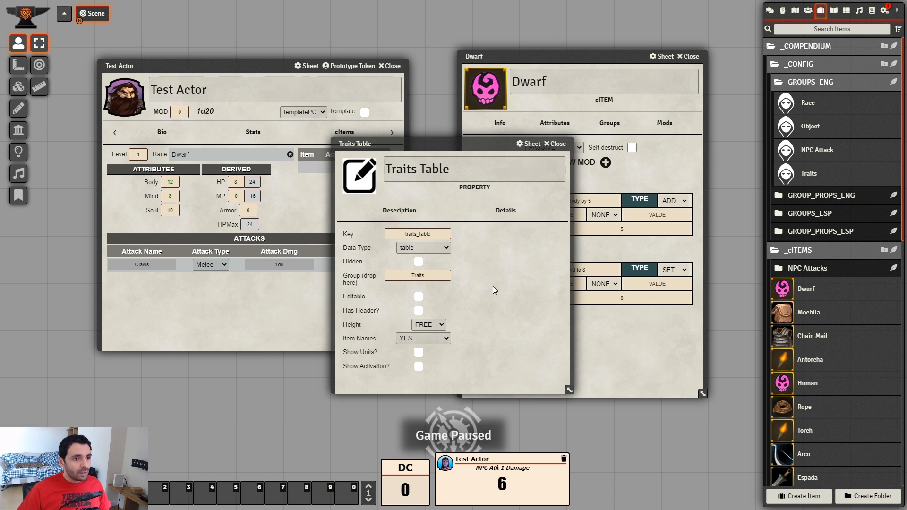
click(556, 144)
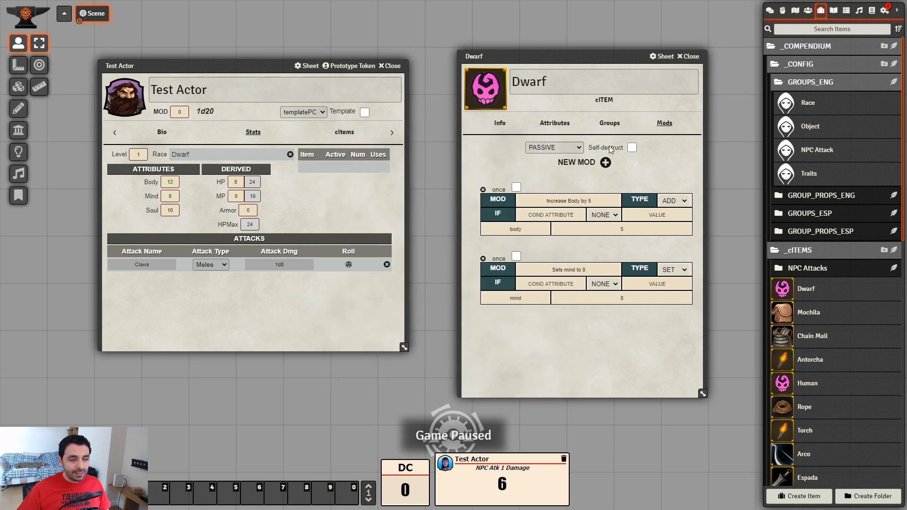
- Collapse the English properties folder, expand the English panels folder, and view the Inventory Panel before closing it
drag(589, 59, 562, 38)
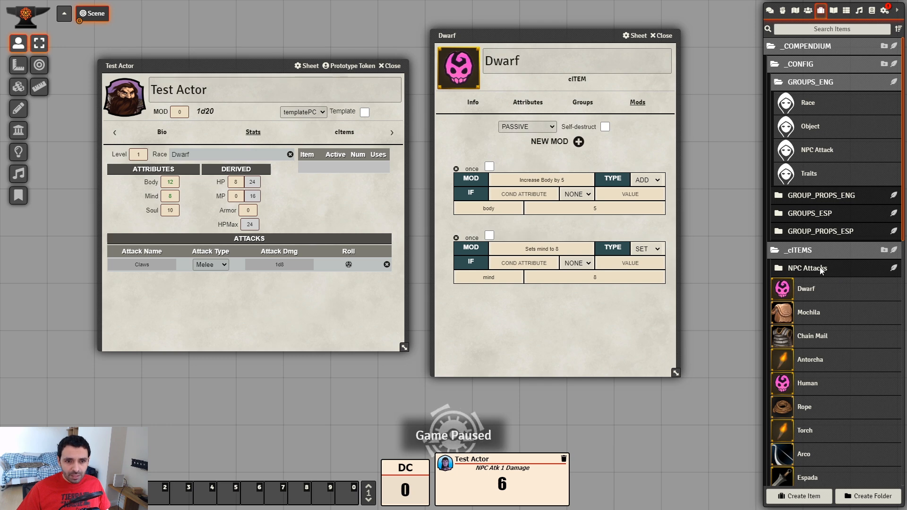
scroll(825, 260, down, 10)
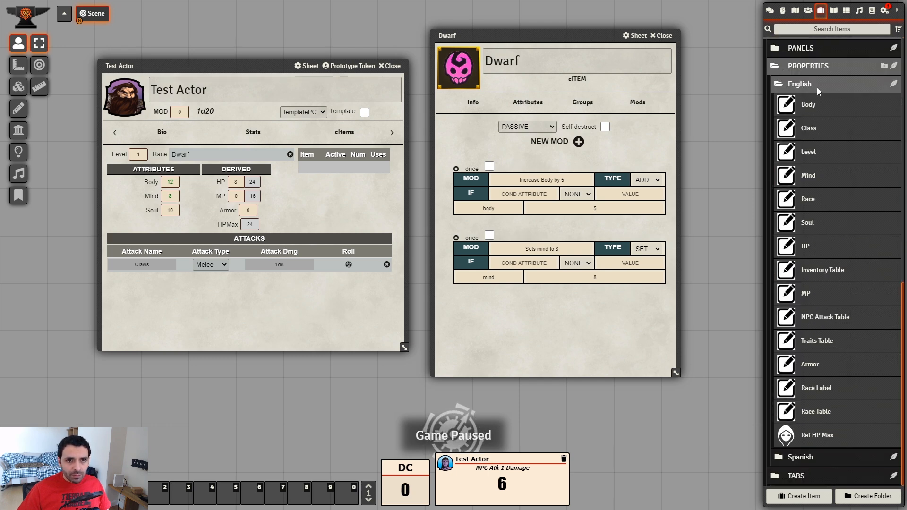
click(817, 87)
scroll(852, 191, up, 2)
scroll(861, 275, down, 2)
click(815, 400)
scroll(824, 306, down, 1)
click(804, 386)
scroll(809, 316, down, 4)
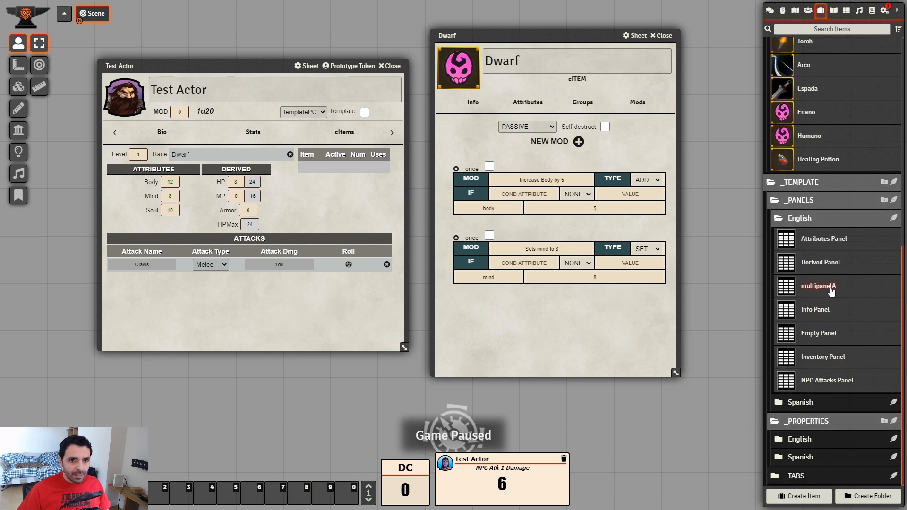
click(825, 358)
drag(444, 142, 497, 200)
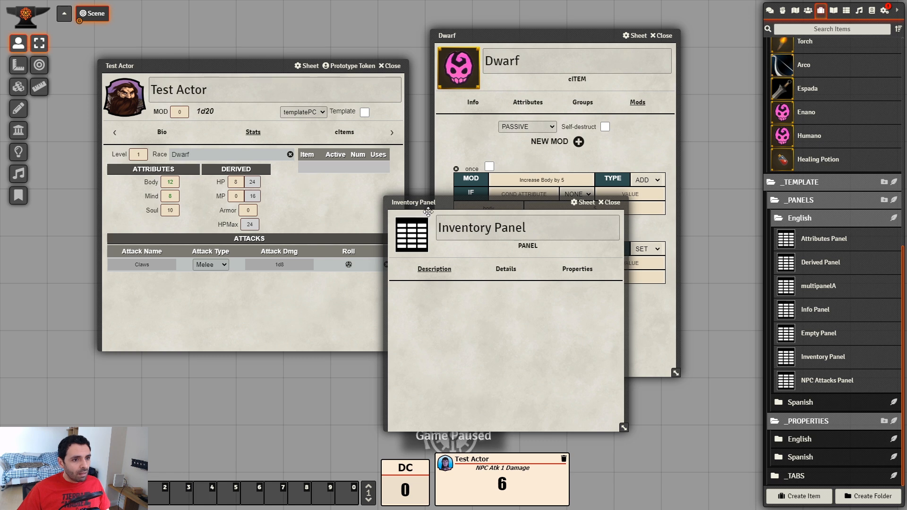
click(611, 203)
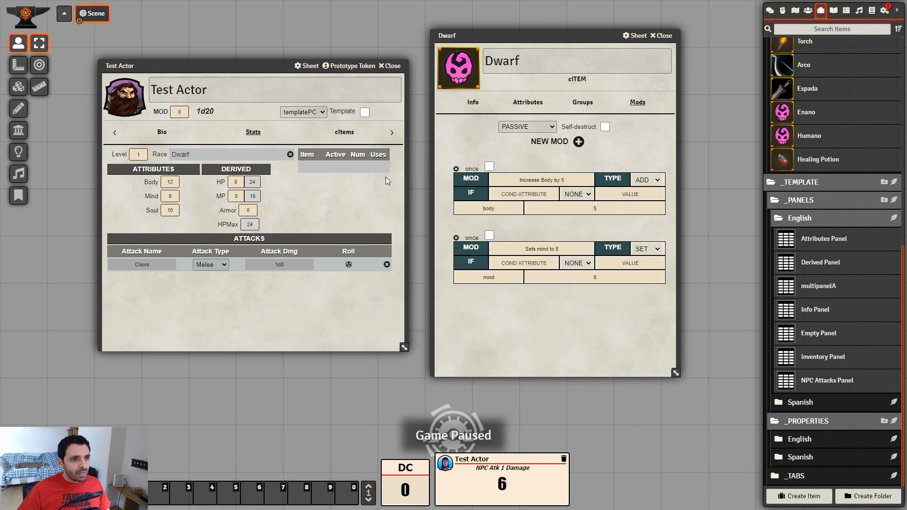
- Open the English Stats tab item, remove the Inventory Panel from its panels, and move its sheet aside
click(805, 470)
scroll(810, 467, down, 1)
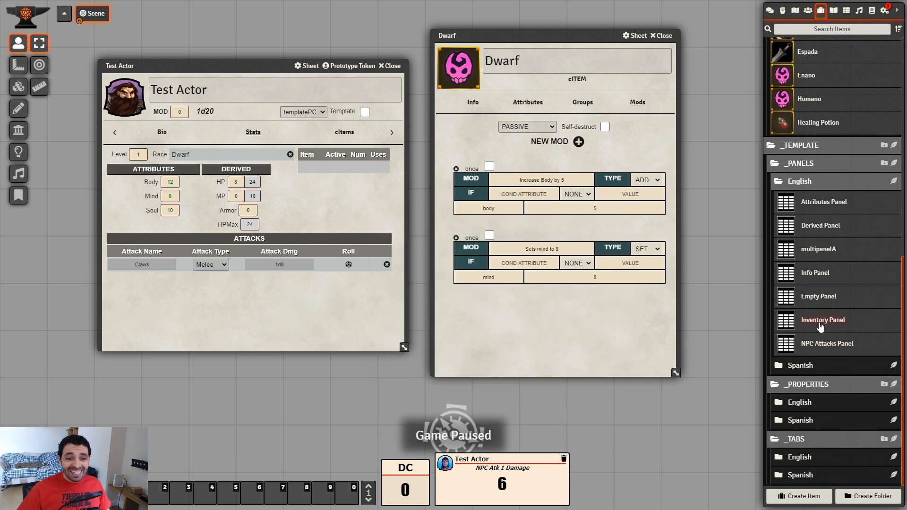
click(809, 462)
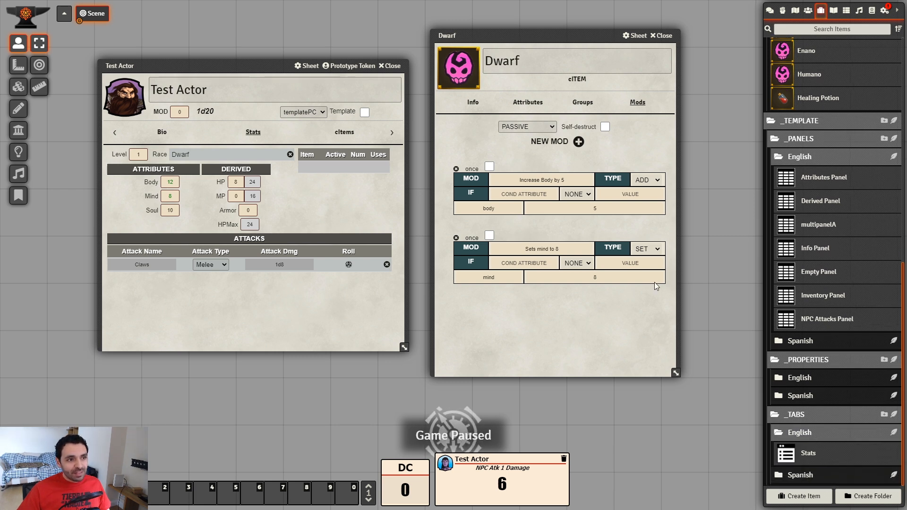
click(812, 454)
drag(450, 154, 511, 194)
click(587, 250)
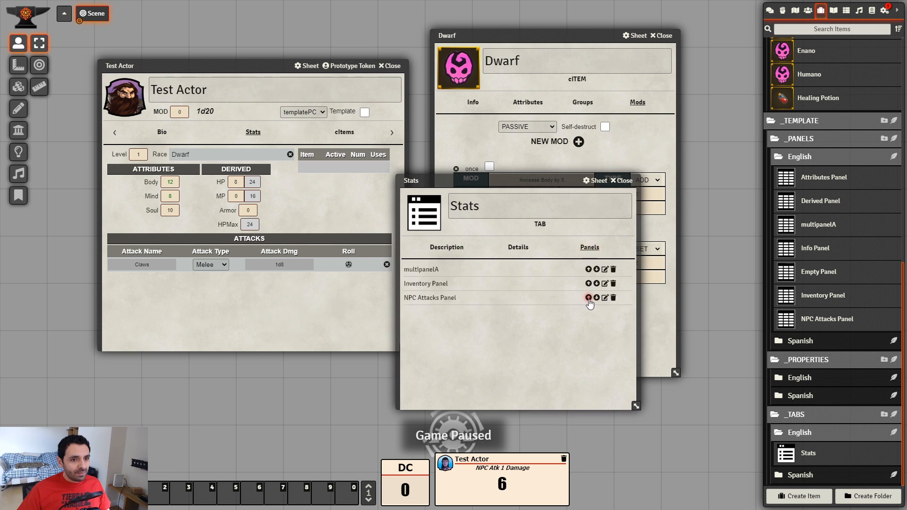
click(614, 284)
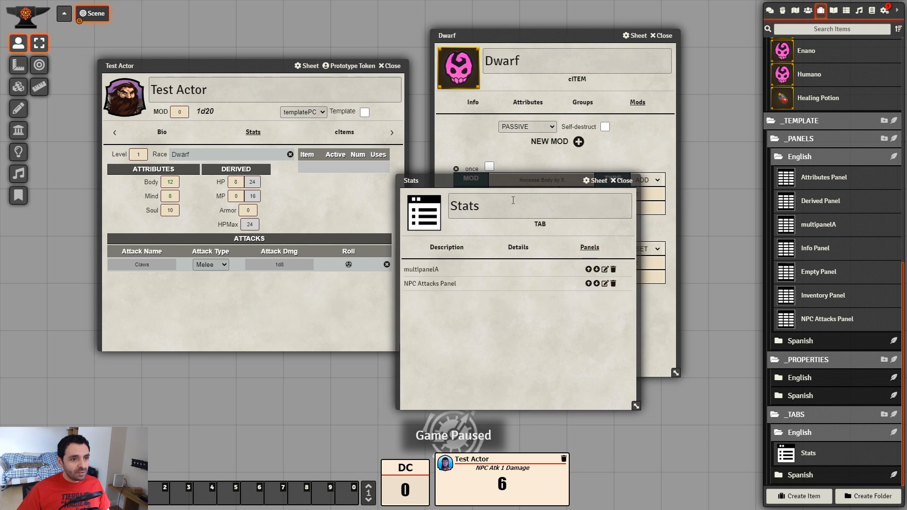
drag(503, 185, 550, 208)
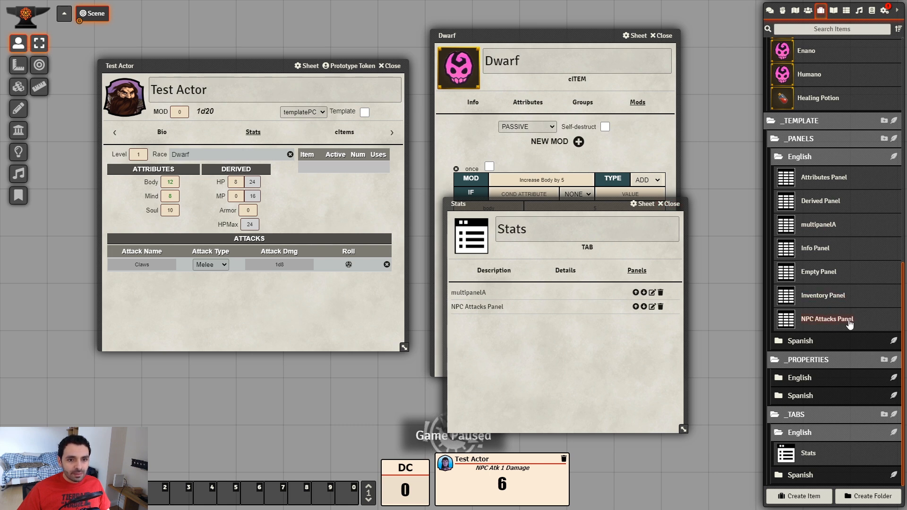
drag(579, 207, 589, 182)
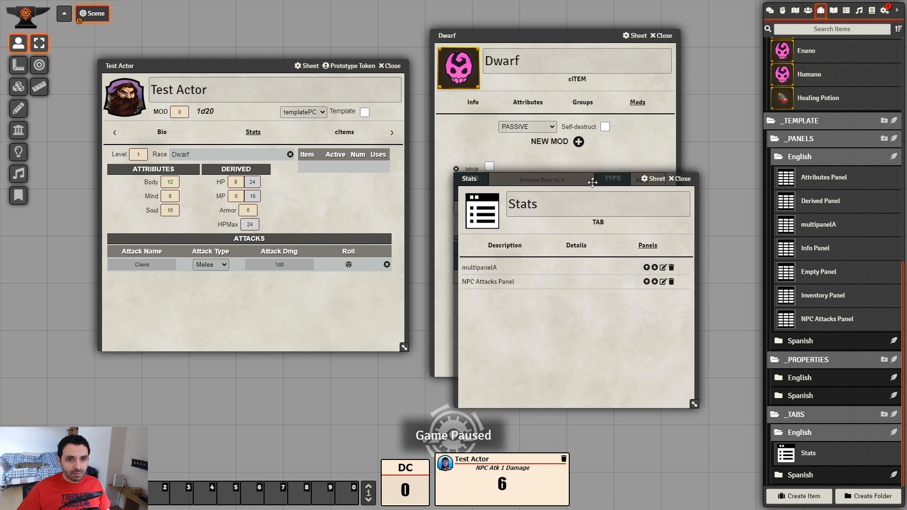
right_click(822, 255)
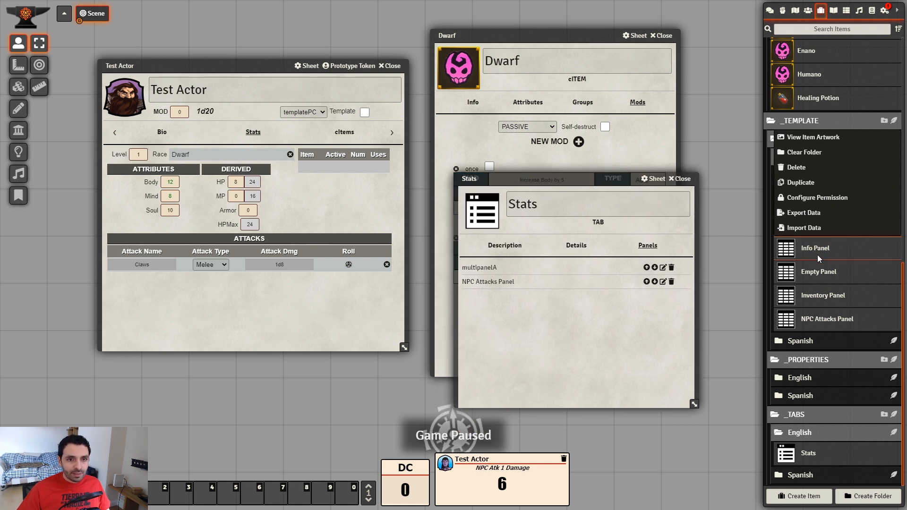
click(793, 182)
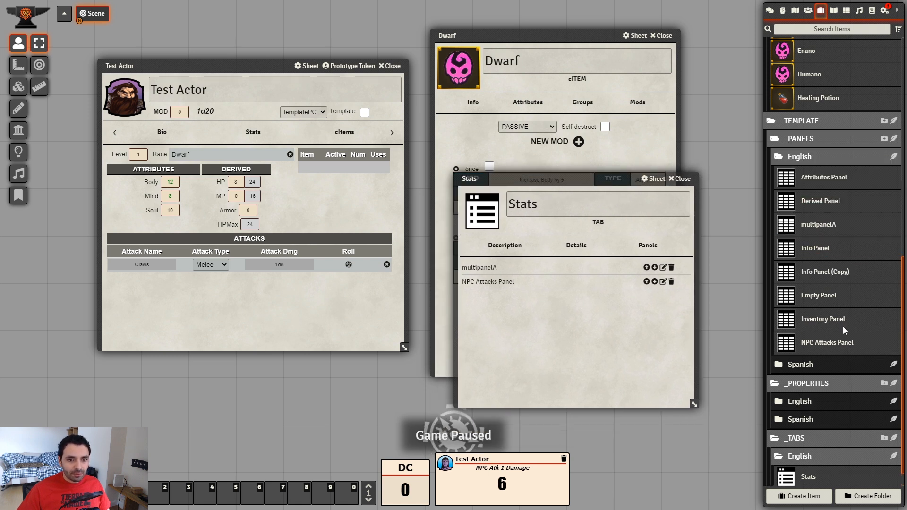
right_click(835, 277)
click(798, 192)
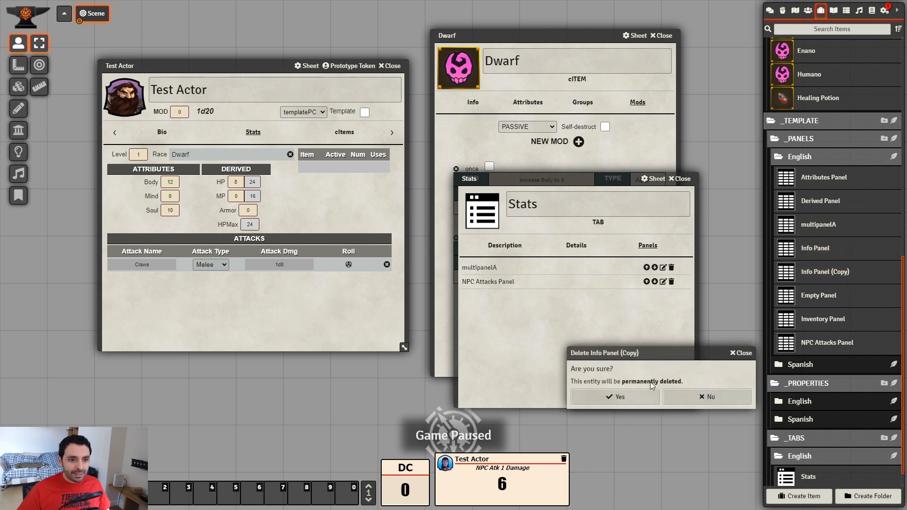
click(647, 398)
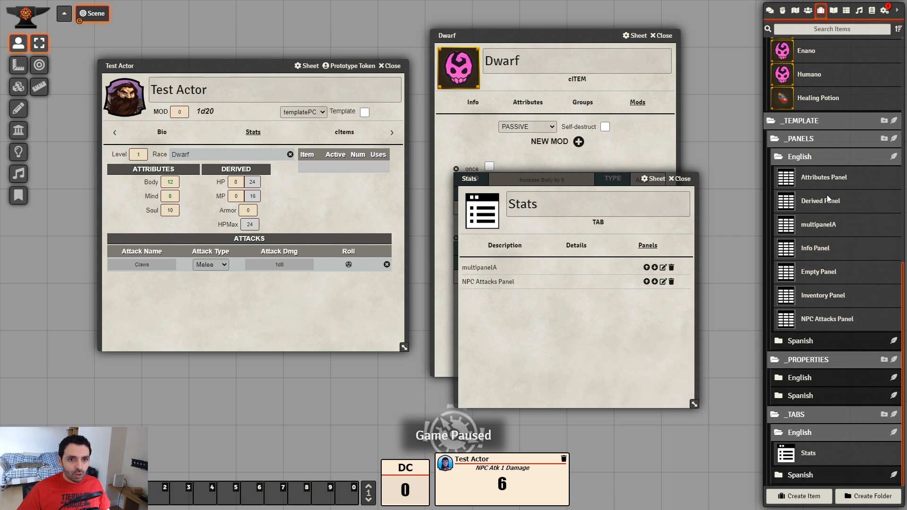
- Clear the open sheets from view, open the Inventory Panel, and duplicate it in the English panels folder
key(Escape)
click(825, 297)
drag(456, 193, 419, 89)
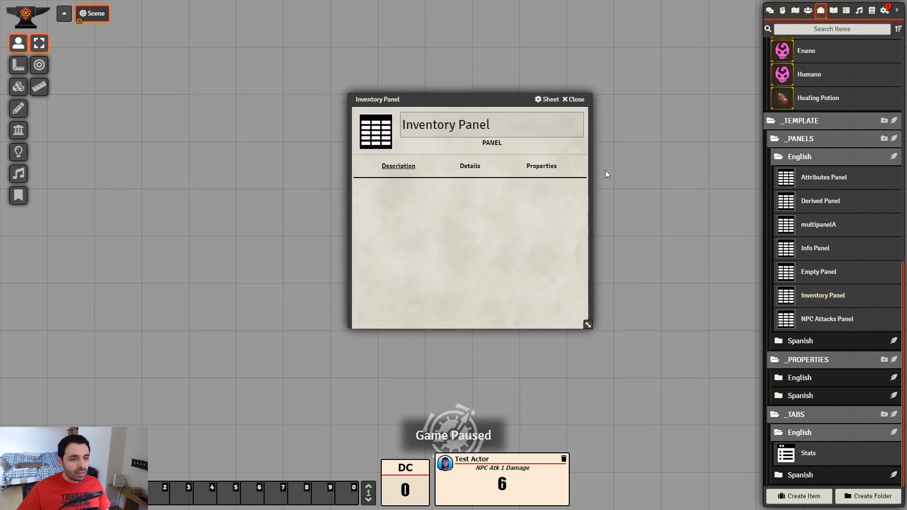
right_click(836, 297)
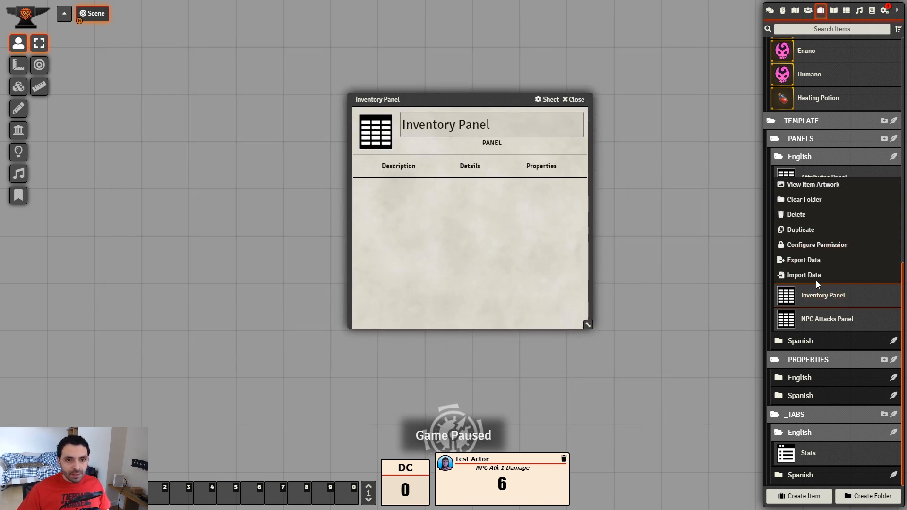
click(803, 232)
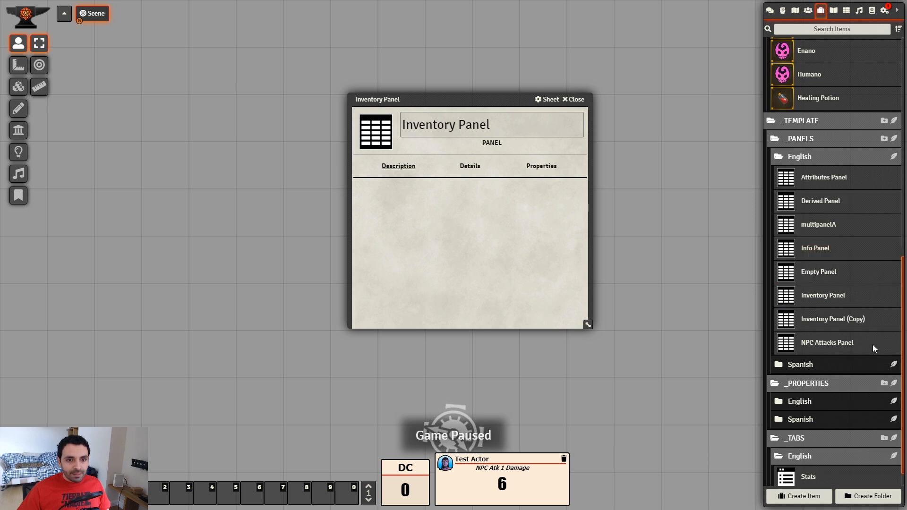
- Open the copied Inventory Panel and rename it as Traits Panel
click(827, 315)
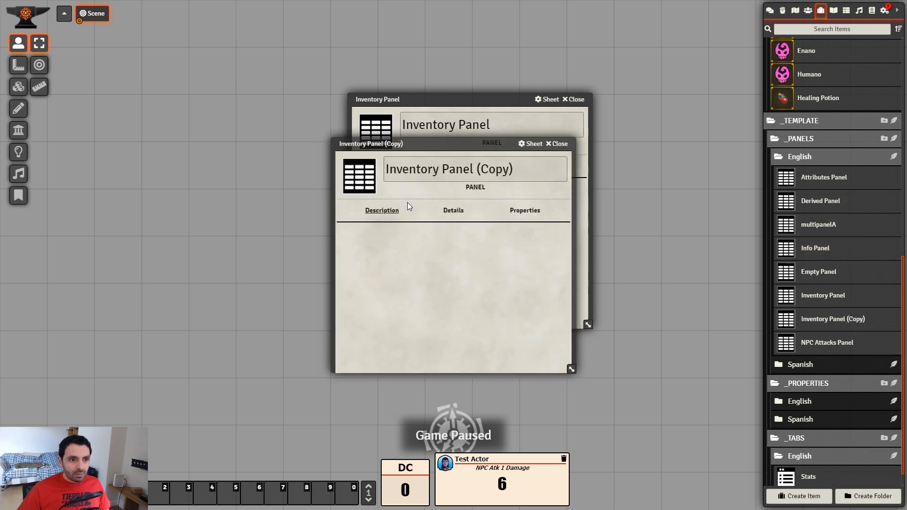
double_click(437, 171)
text(Traits)
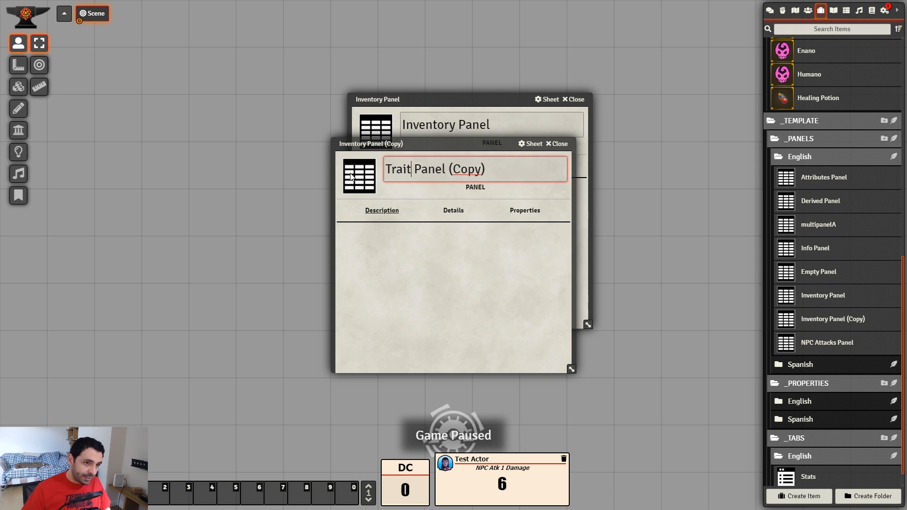
drag(491, 169, 453, 171)
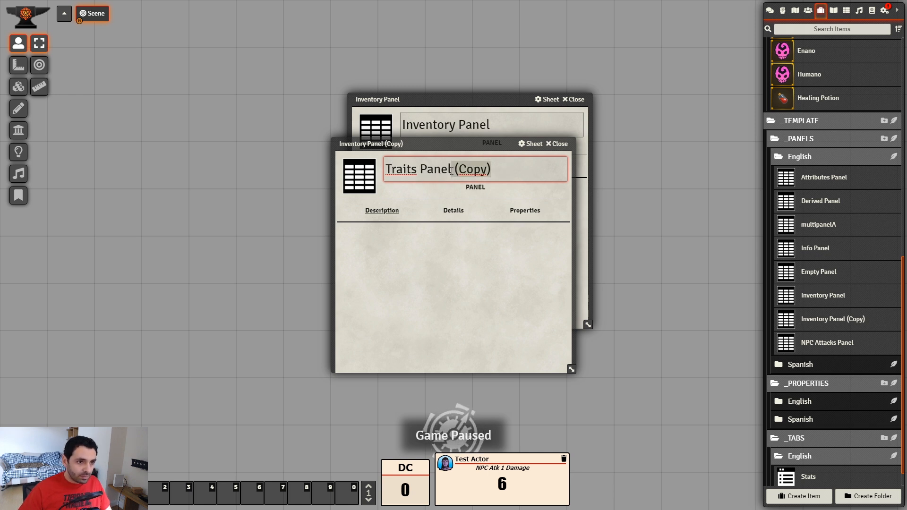
key(BackSpace)
click(475, 271)
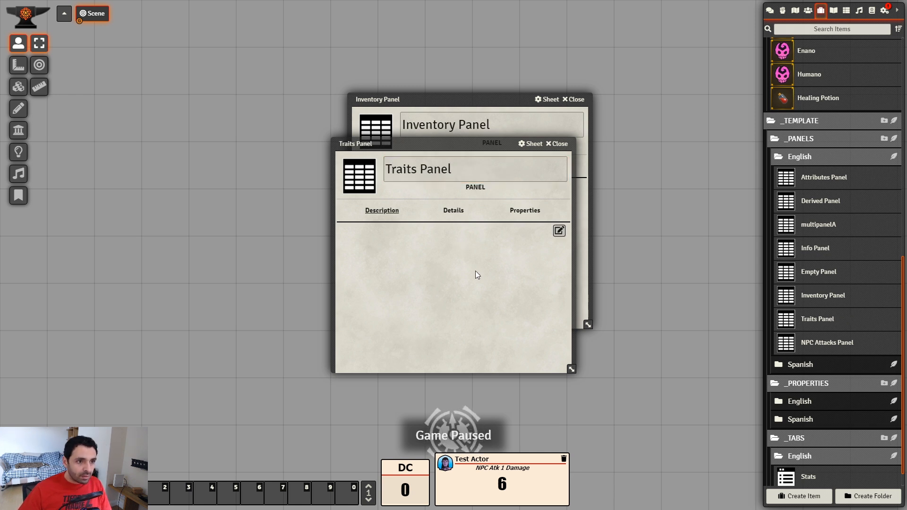
- Remove the inherited property from the Traits Panel and add the Traits Table from the English properties folder
click(525, 213)
click(548, 233)
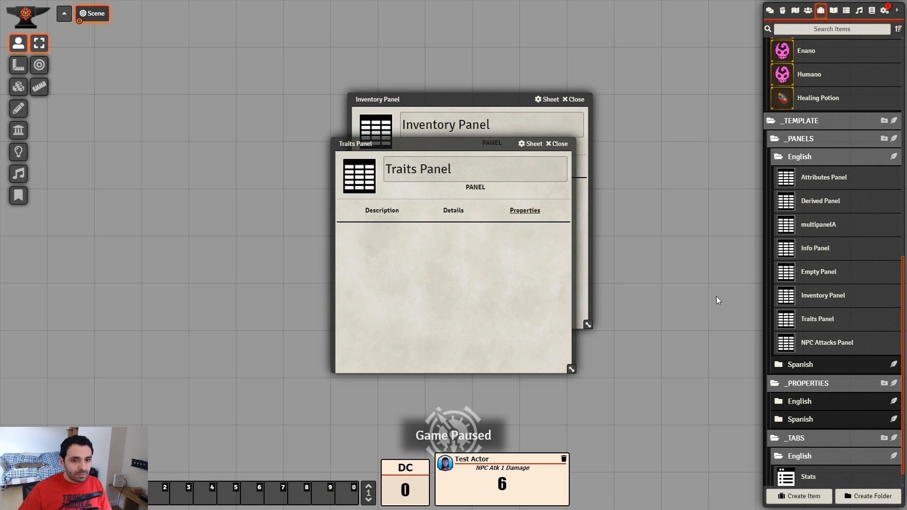
scroll(889, 353, down, 1)
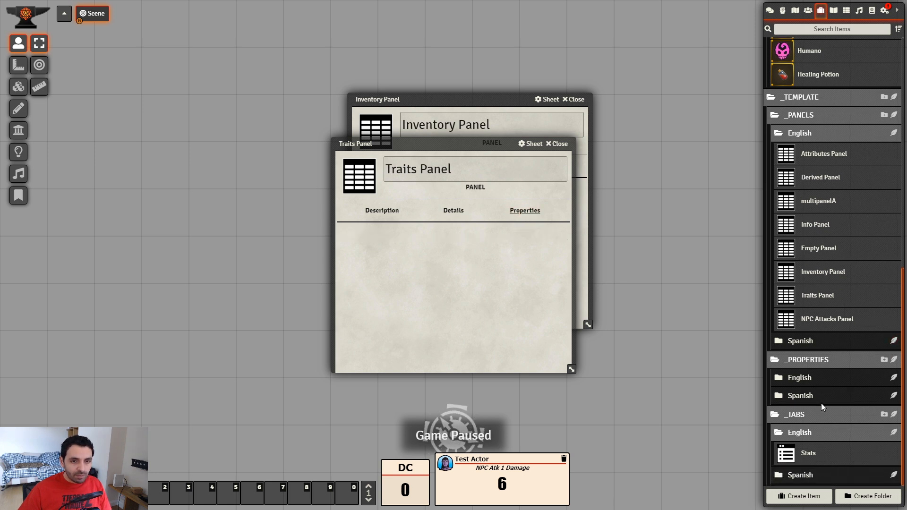
click(817, 381)
scroll(826, 387, down, 6)
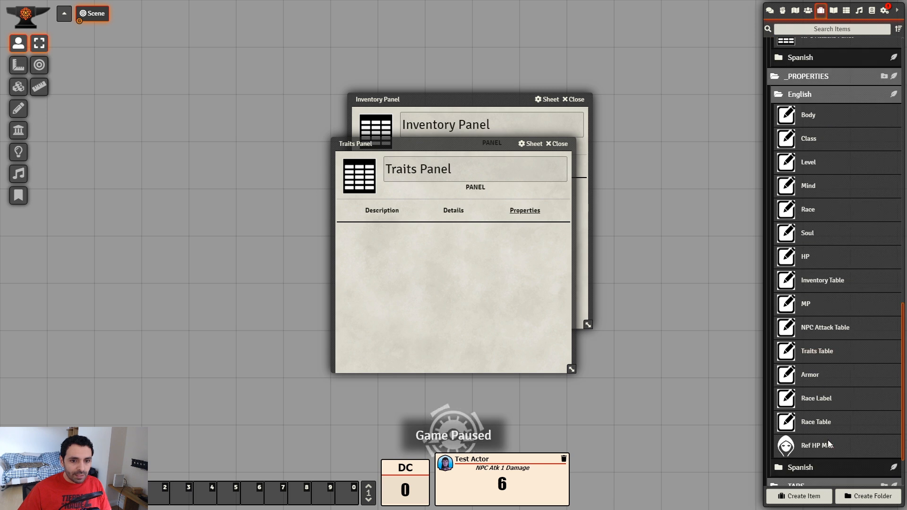
drag(813, 356, 492, 285)
- Set the Traits Panel's panel key to traits_panel, and close both the Traits Panel and Inventory Panel sheets
click(453, 211)
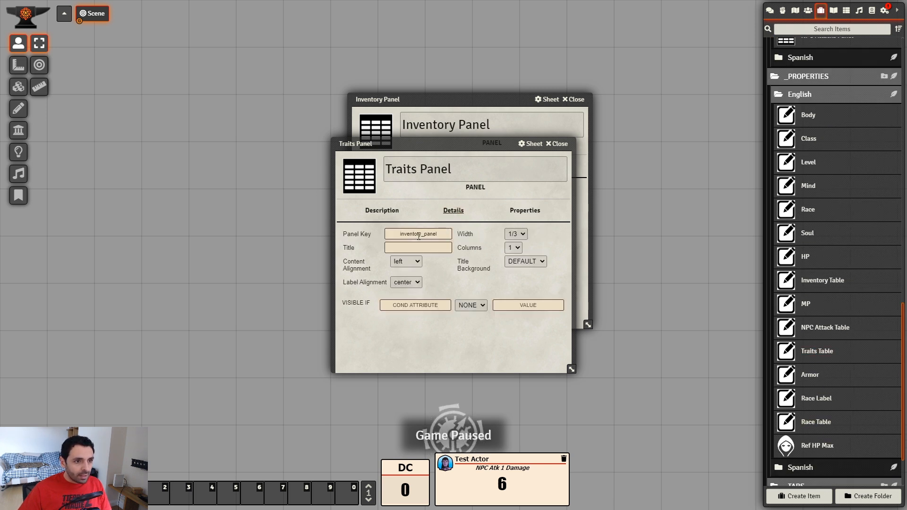
drag(418, 235, 357, 228)
text(traits)
click(432, 337)
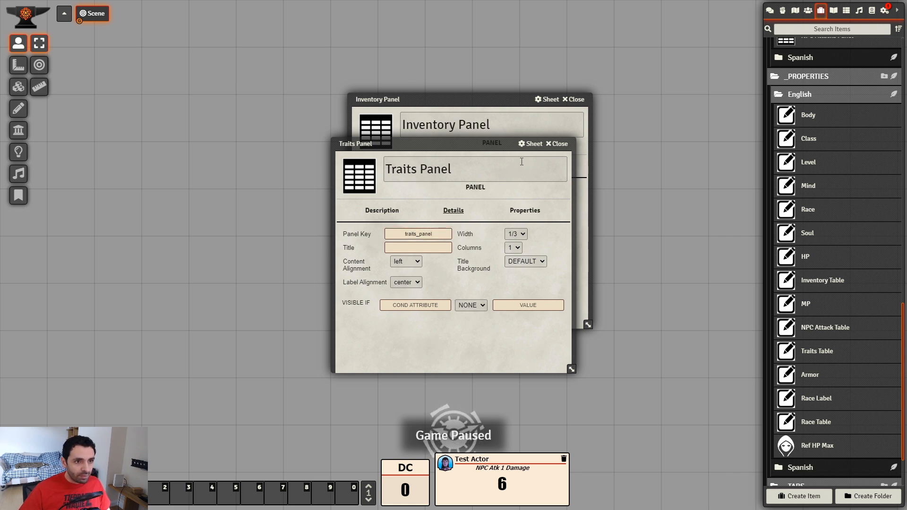
click(561, 143)
scroll(867, 317, down, 2)
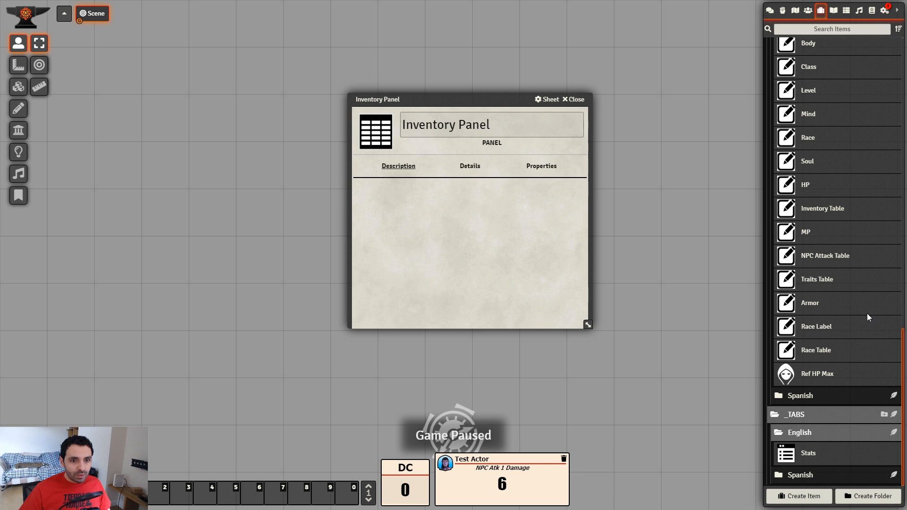
click(574, 100)
- Add the Traits Panel to the English Stats tab item, move it up one place in the panel order, and close the sheet
click(809, 455)
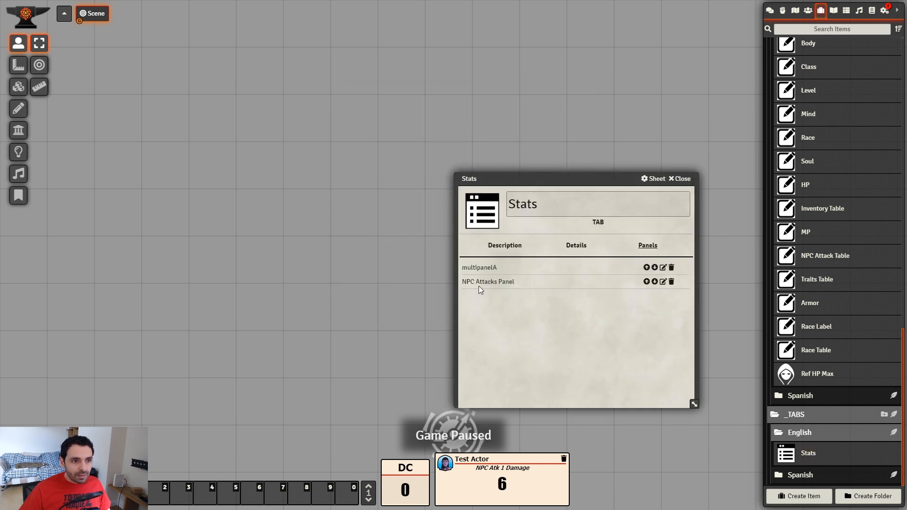
scroll(872, 265, up, 2)
scroll(850, 285, up, 4)
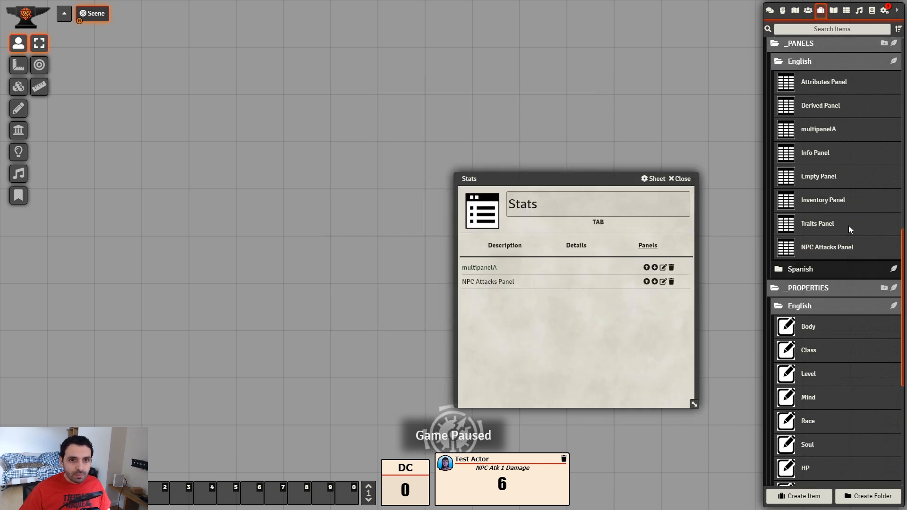
drag(821, 229, 562, 319)
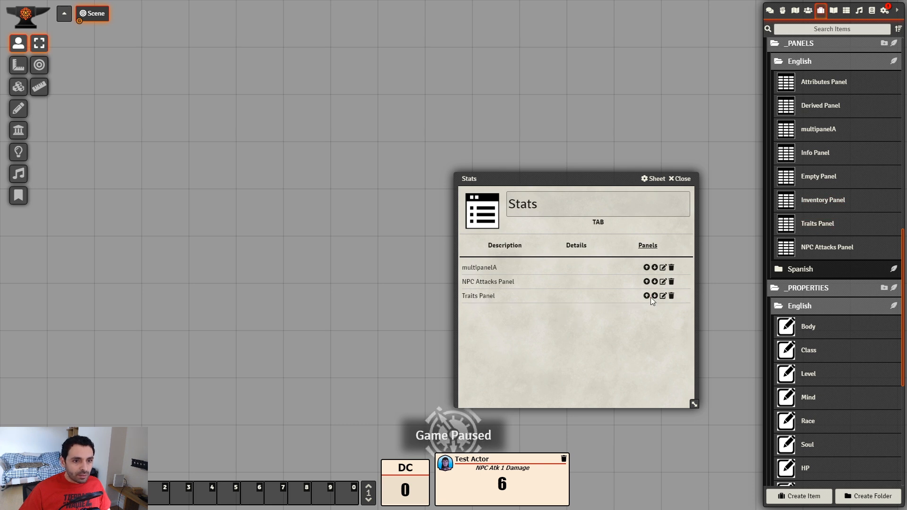
click(646, 296)
click(680, 179)
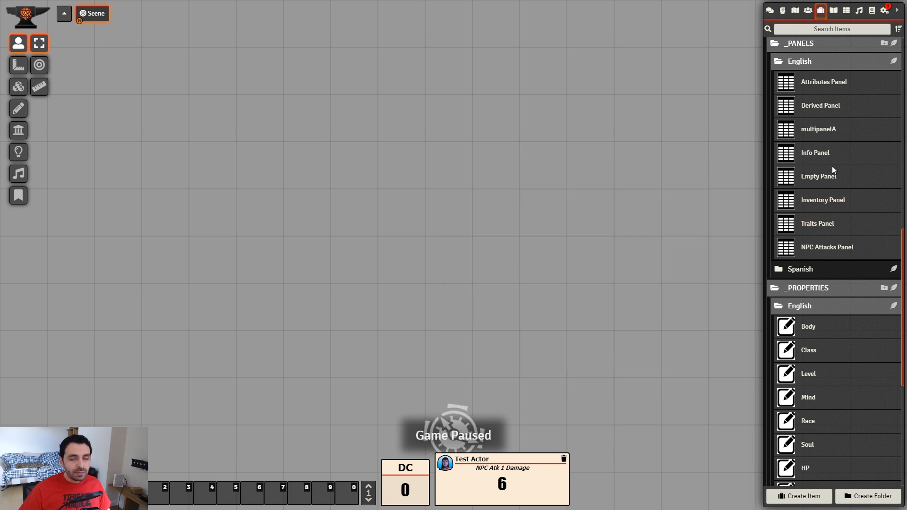
- Open the English templatePC actor in the _CONFIG folder and rebuild its sheet
scroll(855, 194, up, 8)
scroll(855, 126, up, 1)
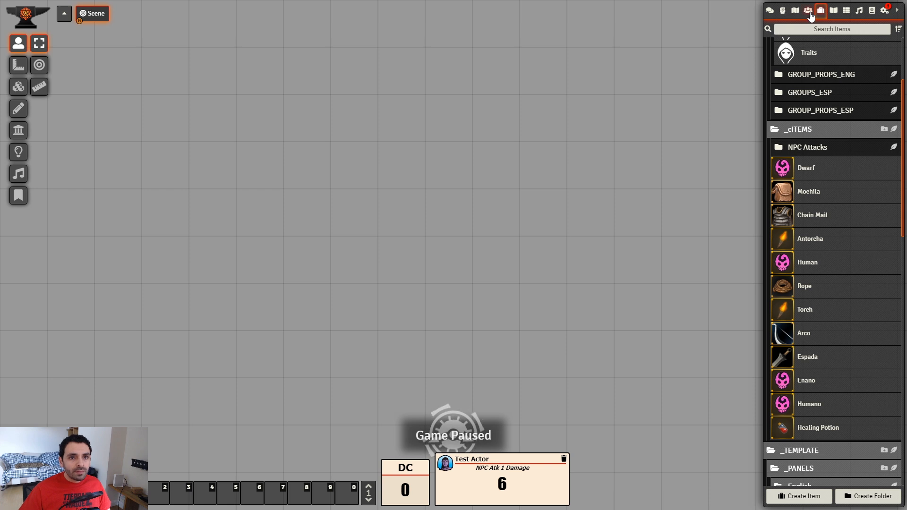
click(808, 11)
click(805, 47)
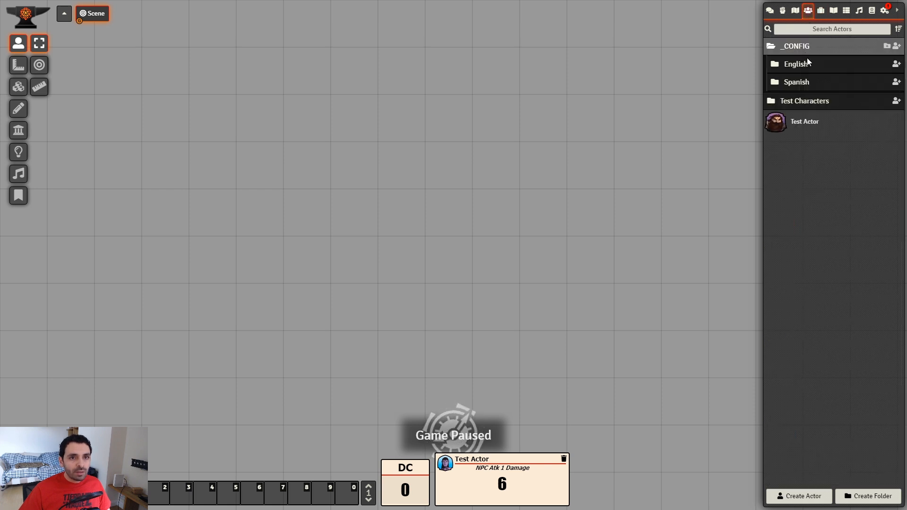
click(805, 65)
click(810, 83)
click(577, 168)
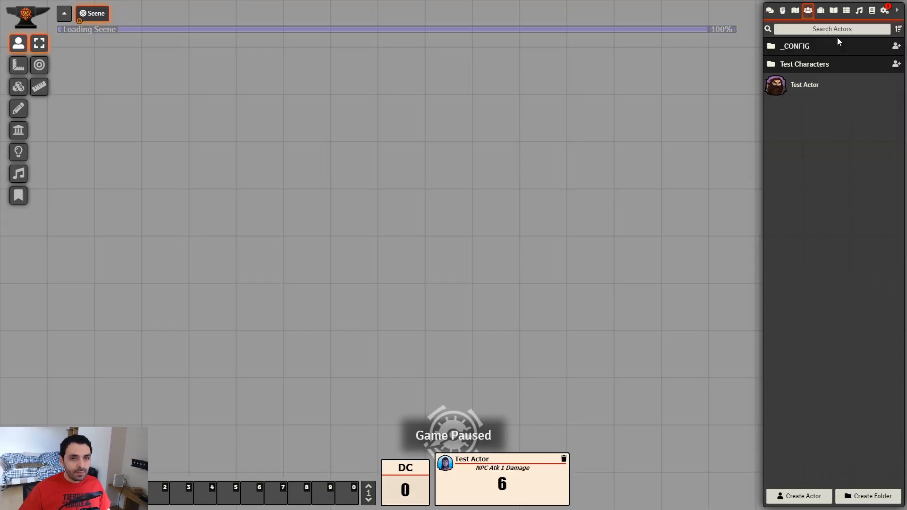
- Open Test Actor's Stats tab to check the new traits area, and move the sheet aside
click(806, 85)
click(465, 191)
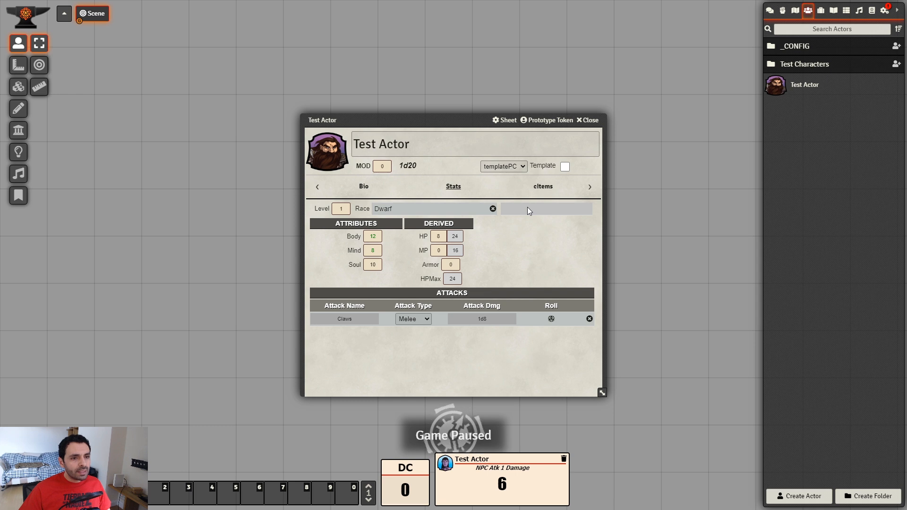
drag(460, 123, 363, 84)
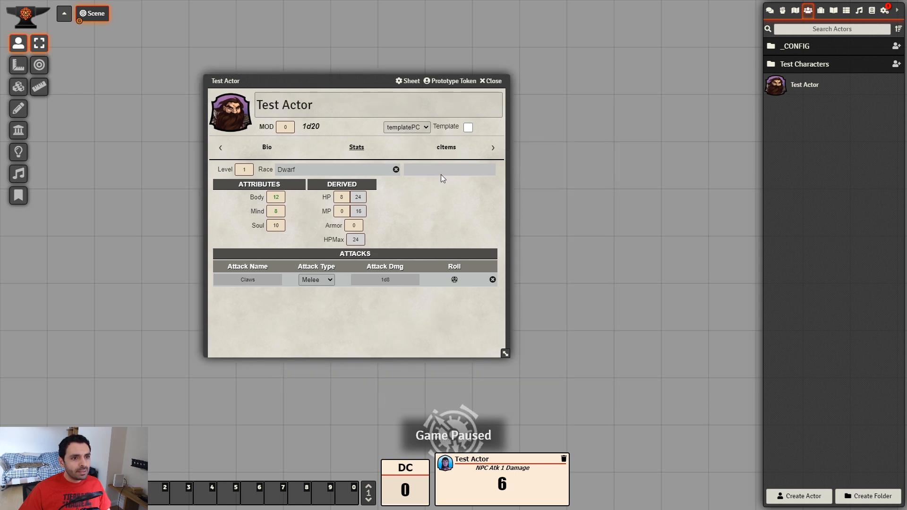
- Open the Traits Panel from the English panels folder, set its title to TRAITS, and close its sheet
click(821, 10)
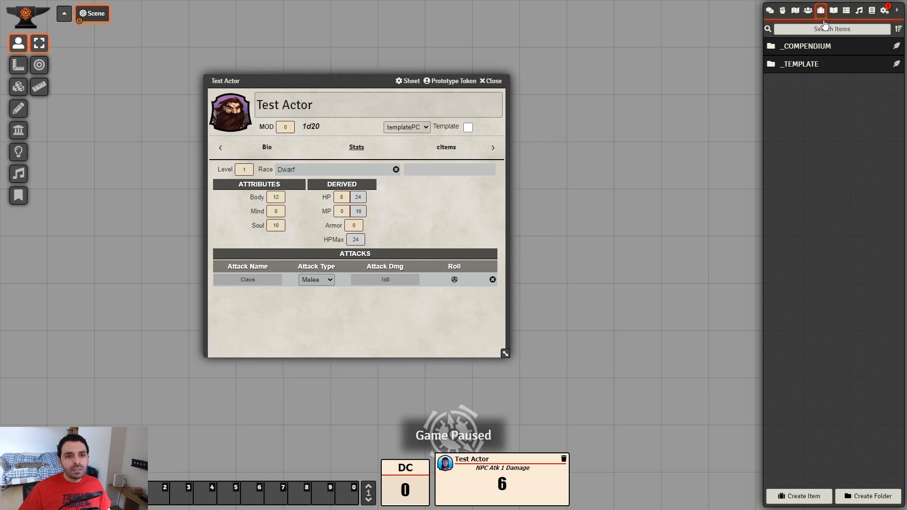
click(820, 69)
click(820, 121)
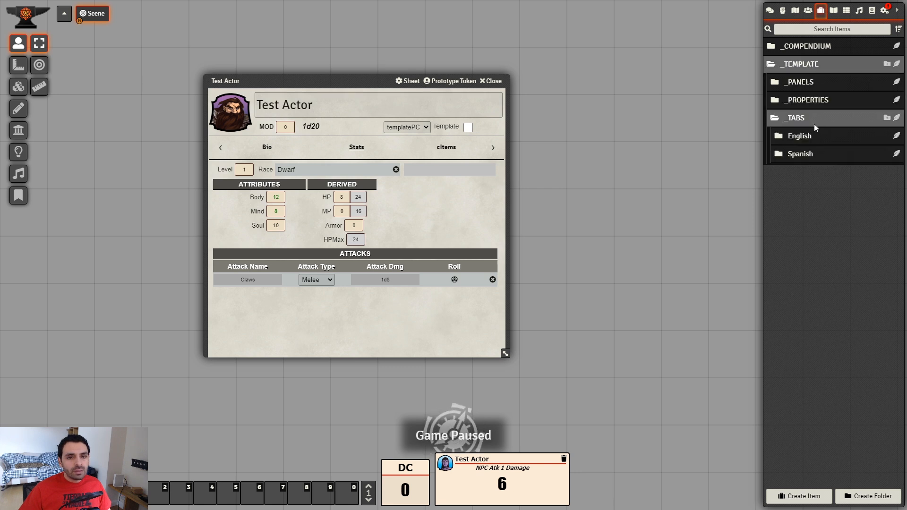
click(815, 88)
click(812, 101)
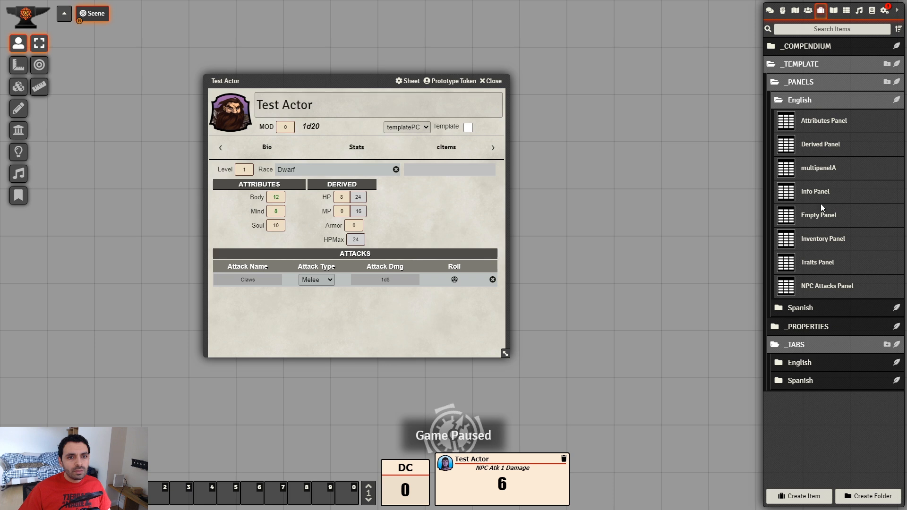
click(826, 266)
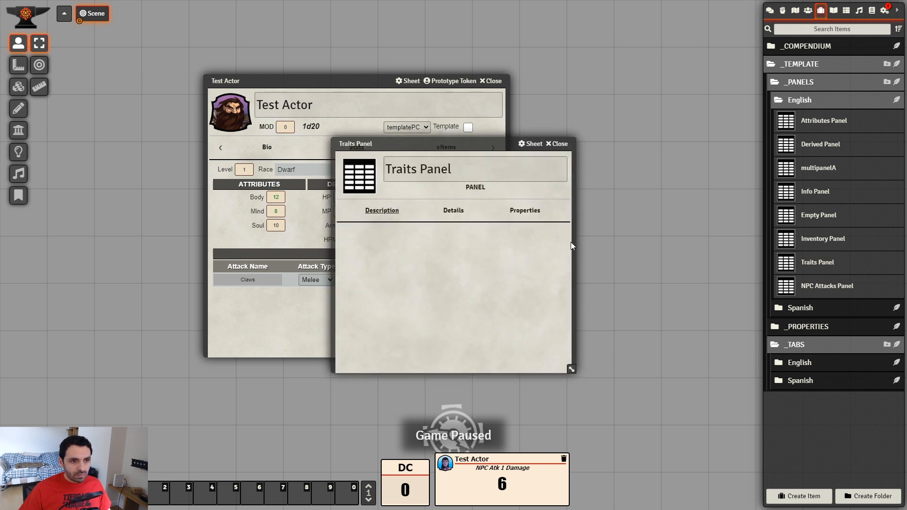
click(456, 213)
drag(445, 143, 646, 206)
click(622, 311)
text(TRAITS)
click(719, 405)
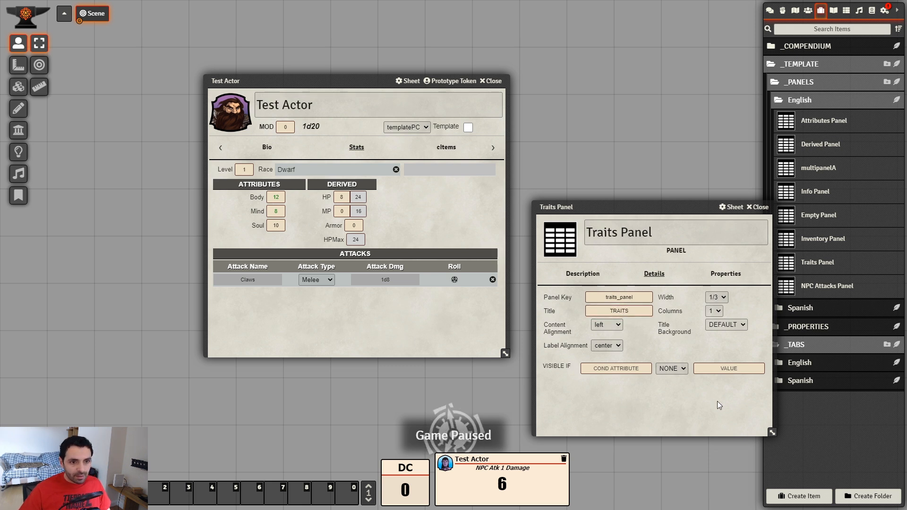
click(765, 208)
- Rebuild the English templatePC actor's sheet again to apply the Traits Panel's title
click(808, 10)
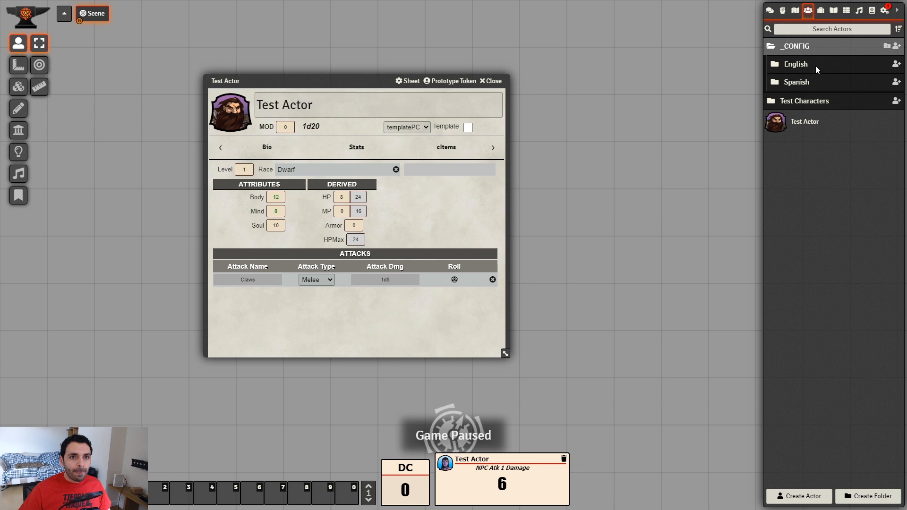
click(815, 63)
click(811, 85)
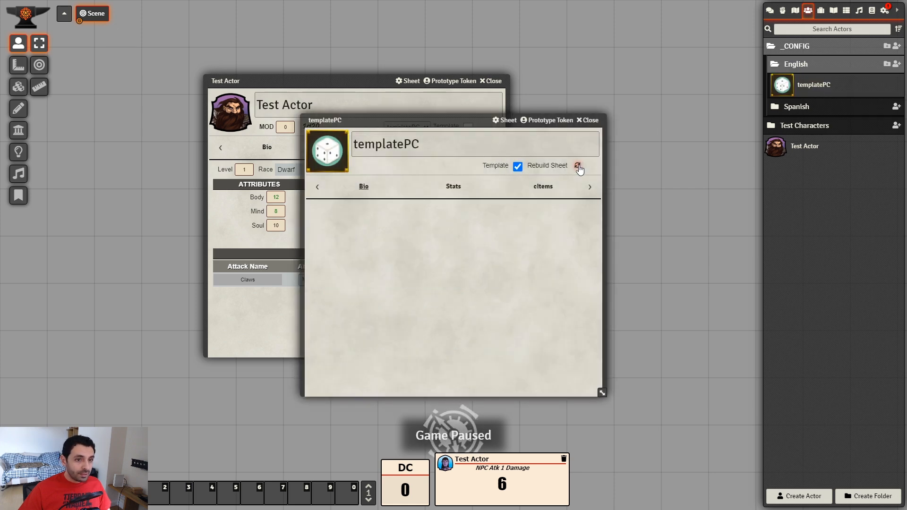
click(578, 165)
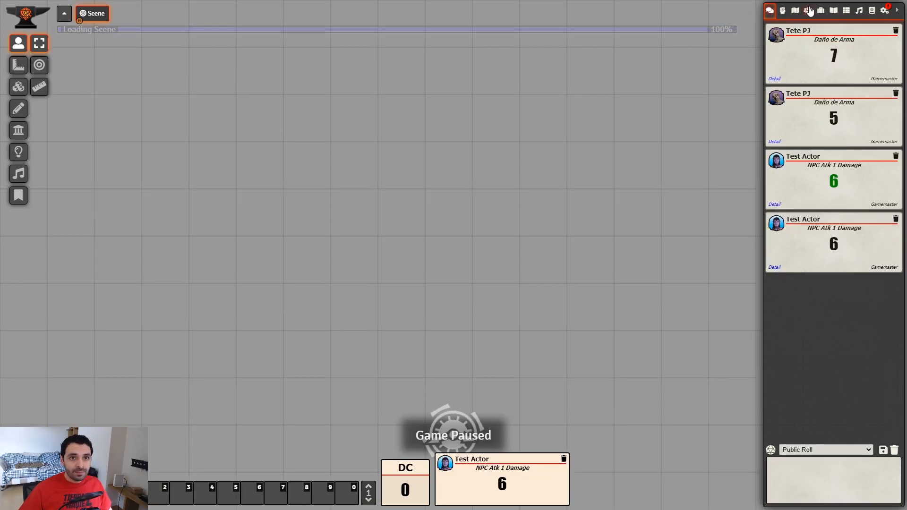
- Open Test Actor's Stats tab and reload its template by switching to Default and back to templatePC
click(808, 10)
click(805, 86)
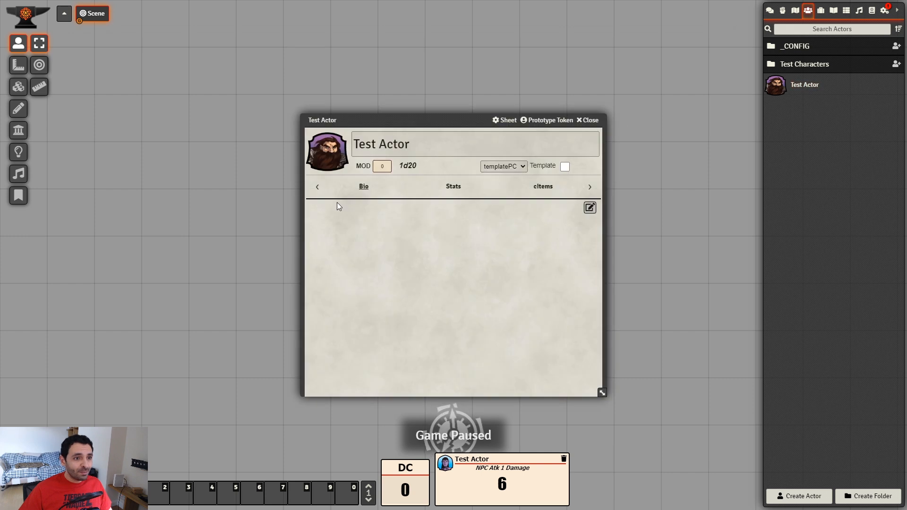
click(453, 189)
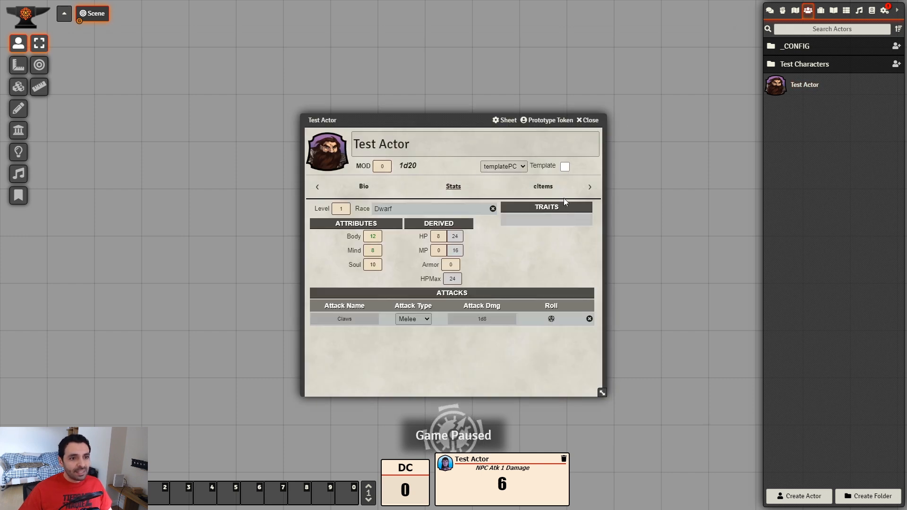
click(499, 169)
click(498, 174)
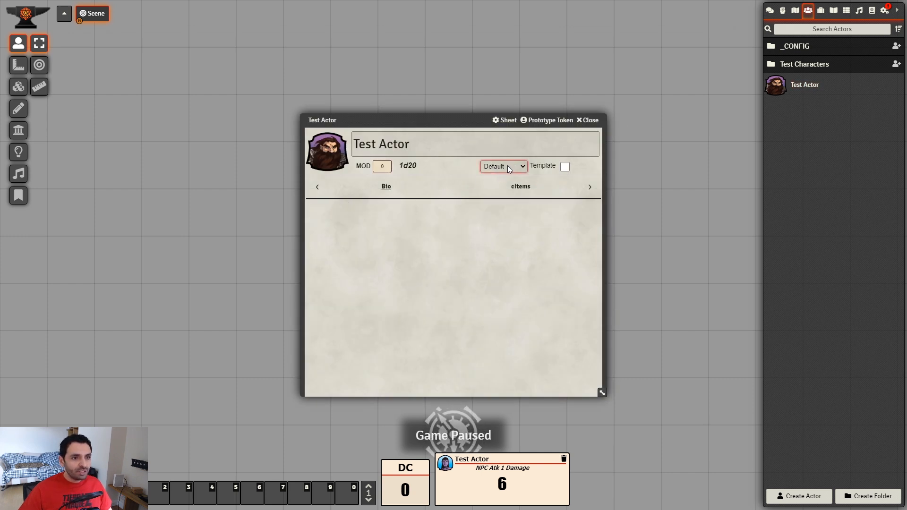
click(504, 166)
click(501, 194)
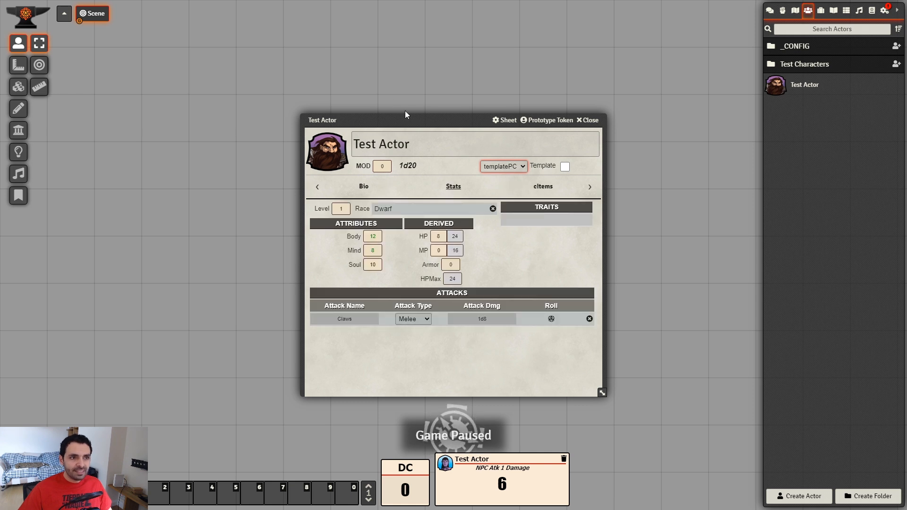
- Move Test Actor's sheet aside and remove the Dwarf cItem from its Race field
drag(429, 115, 295, 67)
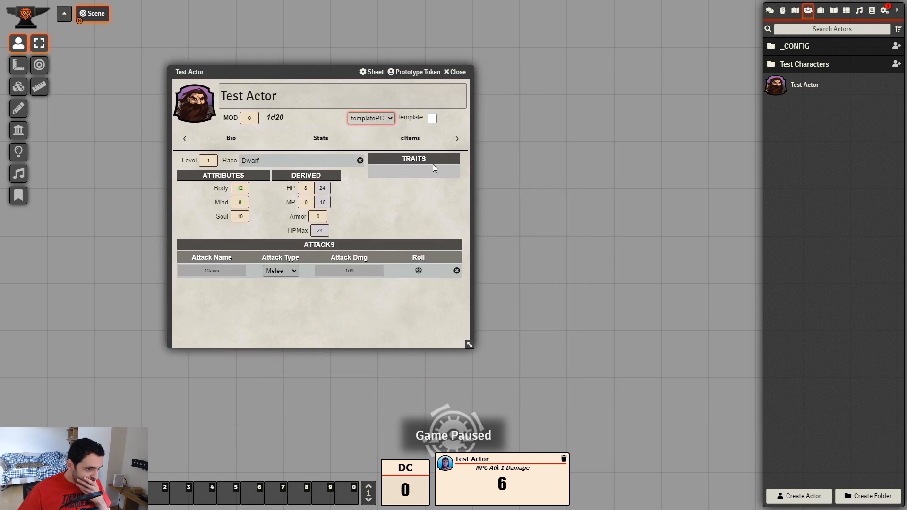
click(360, 160)
drag(310, 67, 288, 68)
- Open the mods of the English Dwarf cItem from the _cITEMS folder and arrange its sheet beside Test Actor's
click(821, 9)
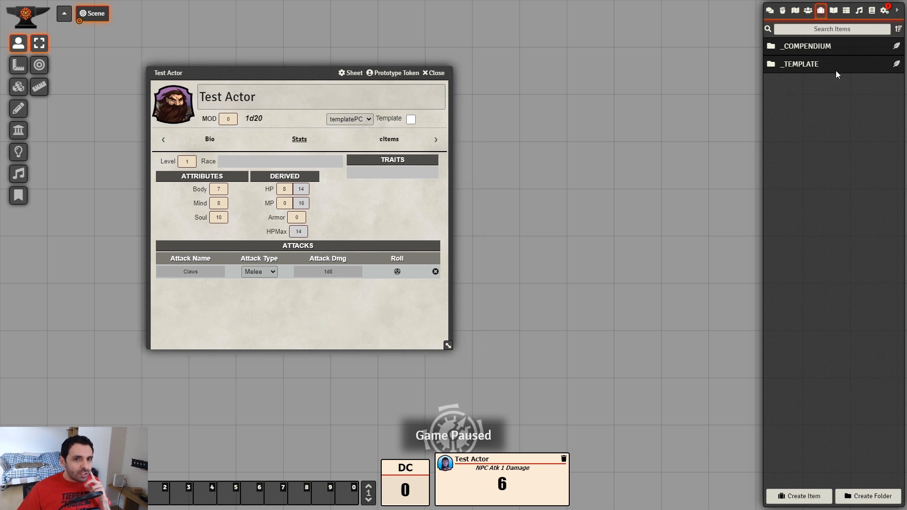
click(812, 65)
click(815, 51)
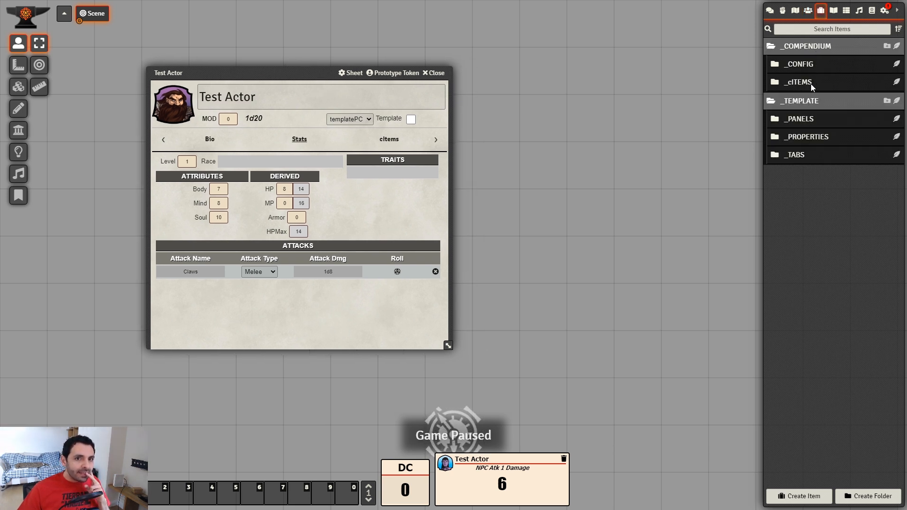
click(811, 83)
click(806, 126)
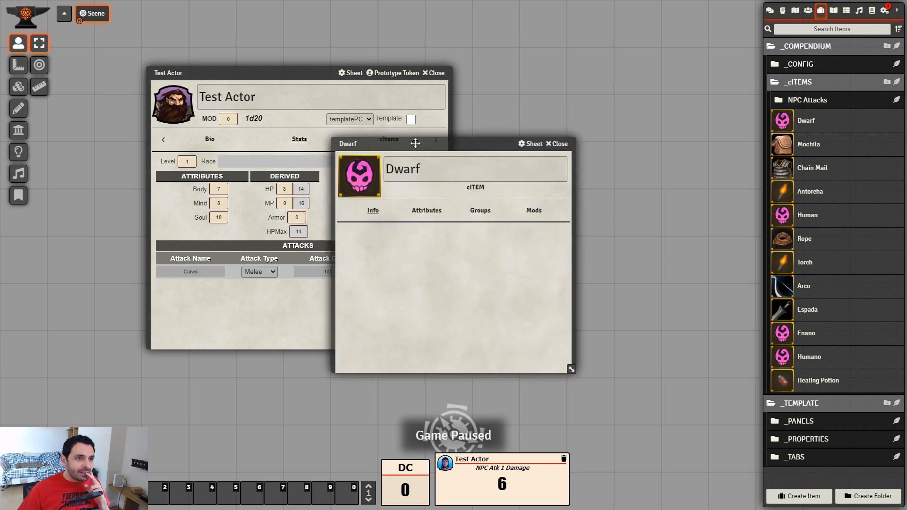
drag(414, 144, 540, 93)
click(660, 161)
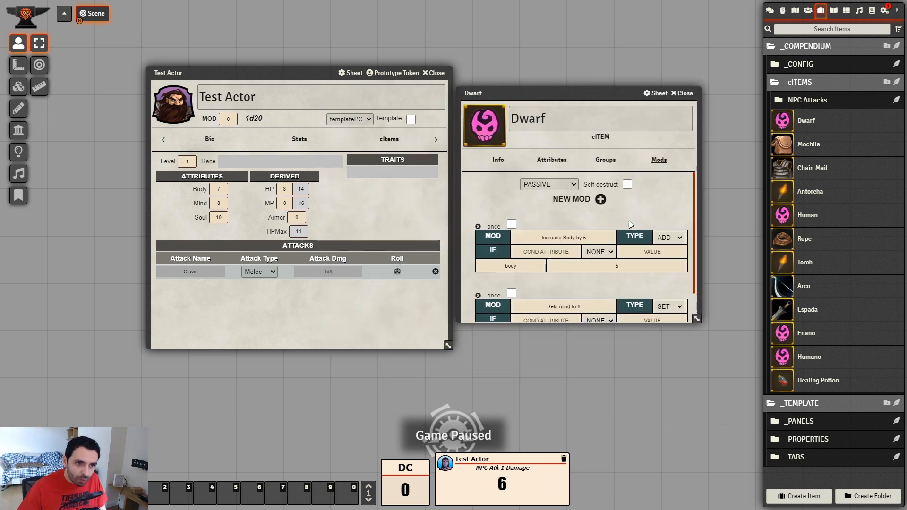
scroll(625, 231, down, 1)
drag(697, 320, 693, 373)
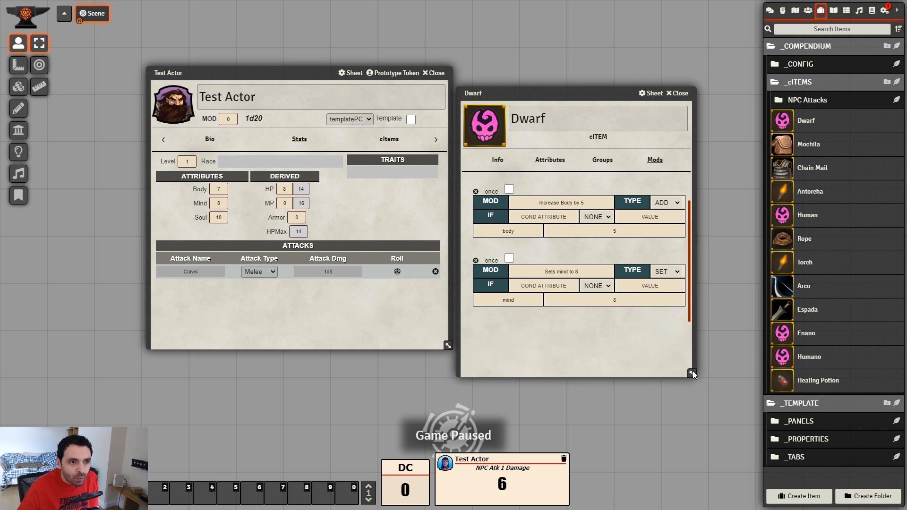
drag(583, 87, 596, 59)
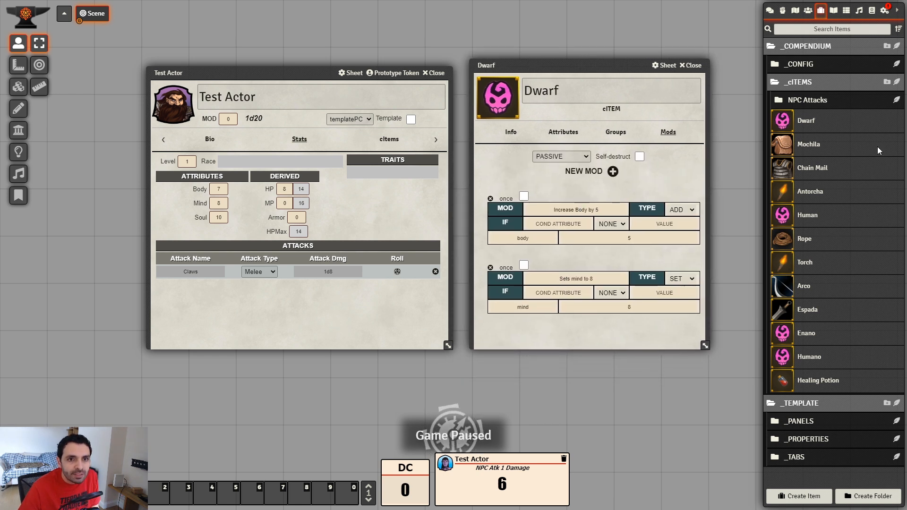
- Create a cItem named Darkvision in the _cITEMS folder
click(896, 83)
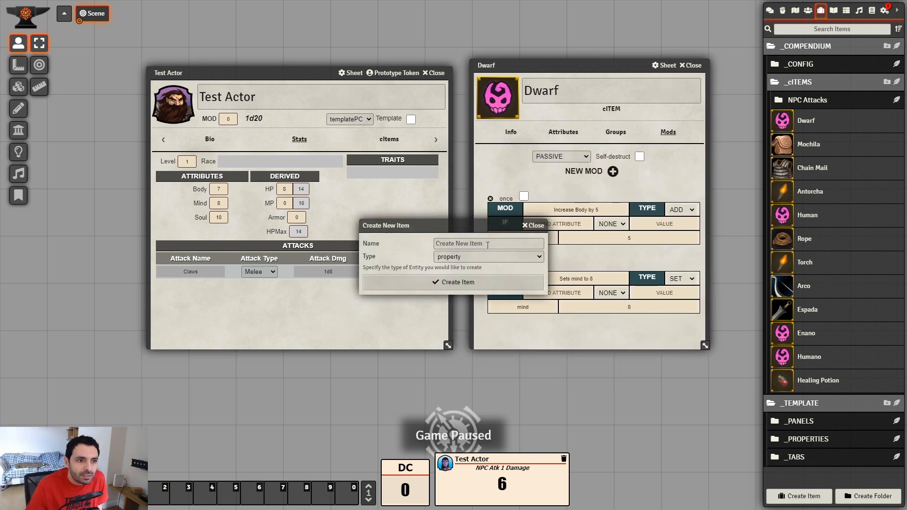
text(Darkvision)
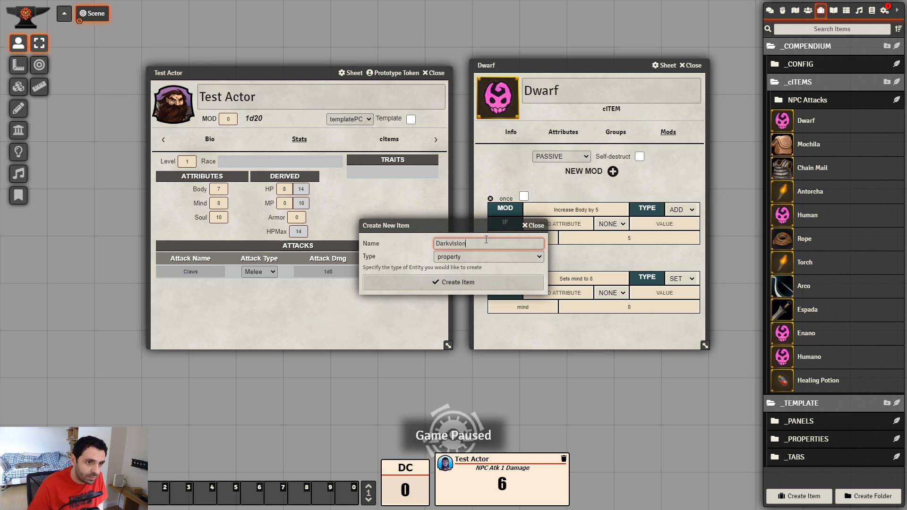
click(489, 257)
click(464, 304)
click(461, 284)
- Write and save "You can see in the dark..." as the Darkvision cItem's info text
click(559, 231)
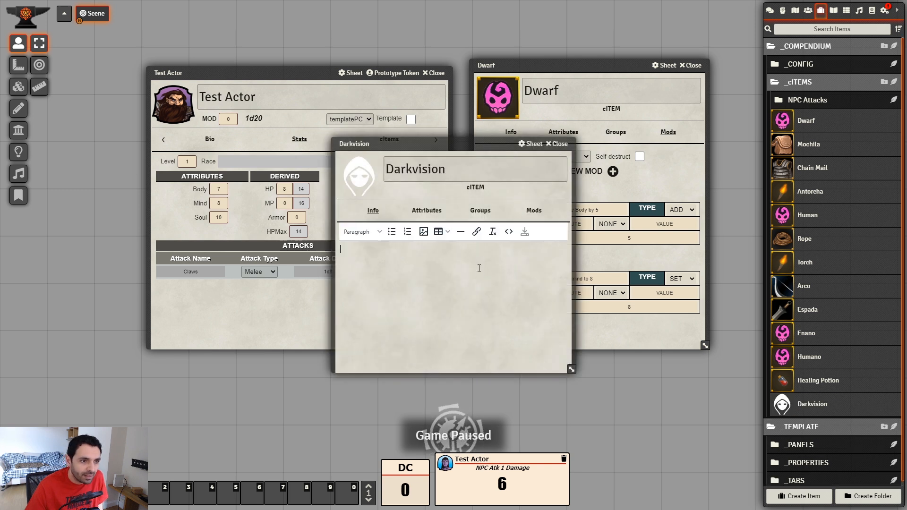
text(You can see in the dark...)
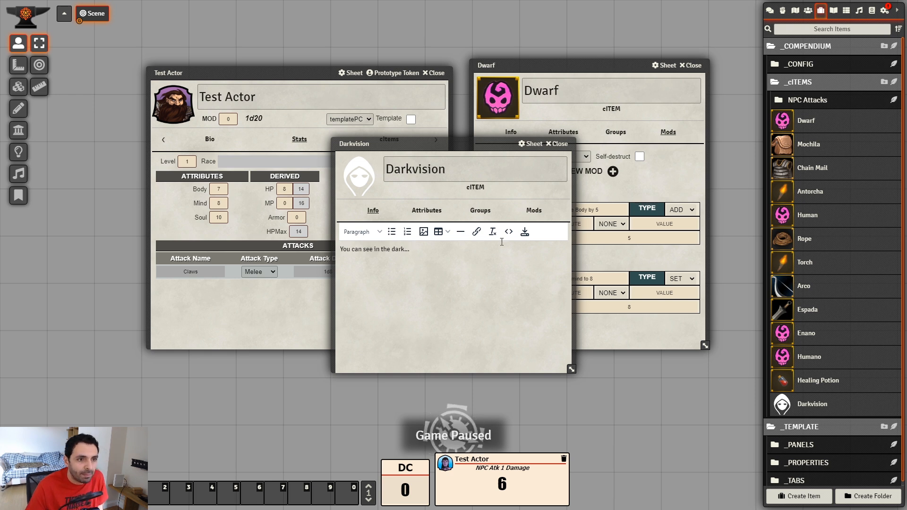
click(524, 232)
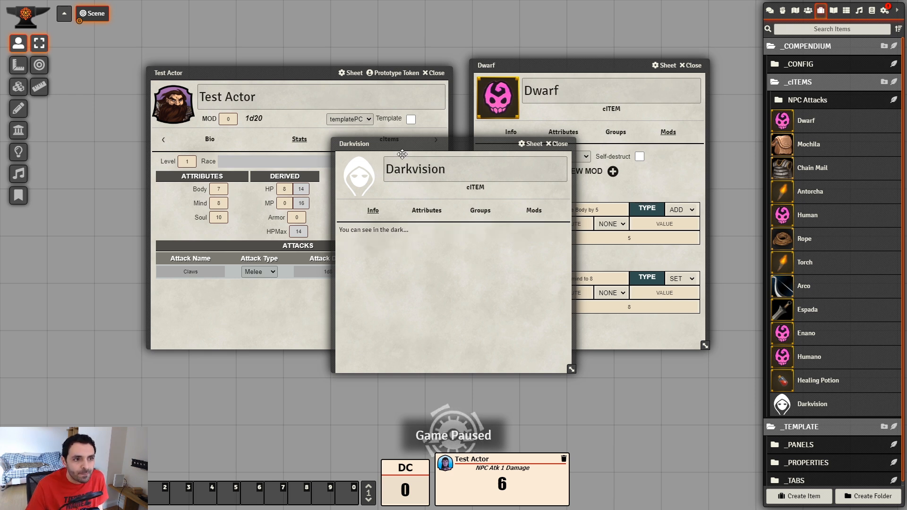
- Set Darkvision's image to _rasgo1.jpg from the img/06_Icons folder
click(358, 184)
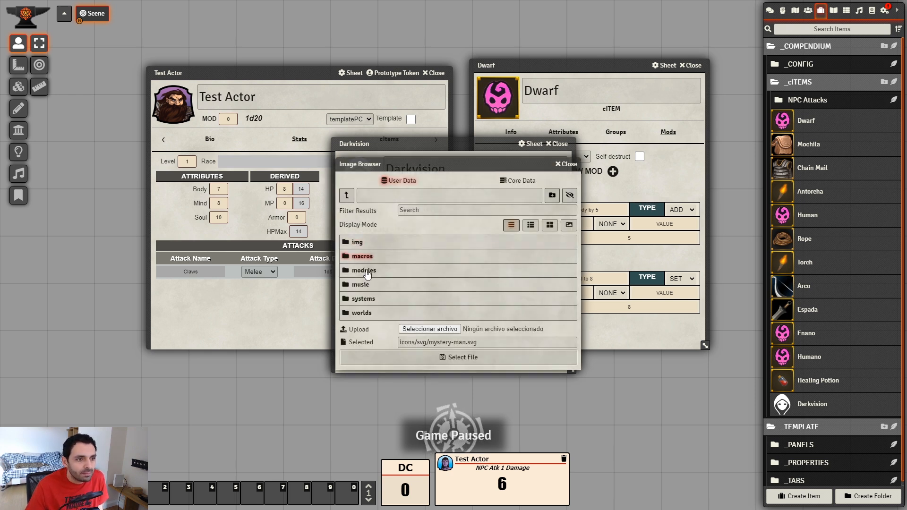
click(358, 242)
click(530, 225)
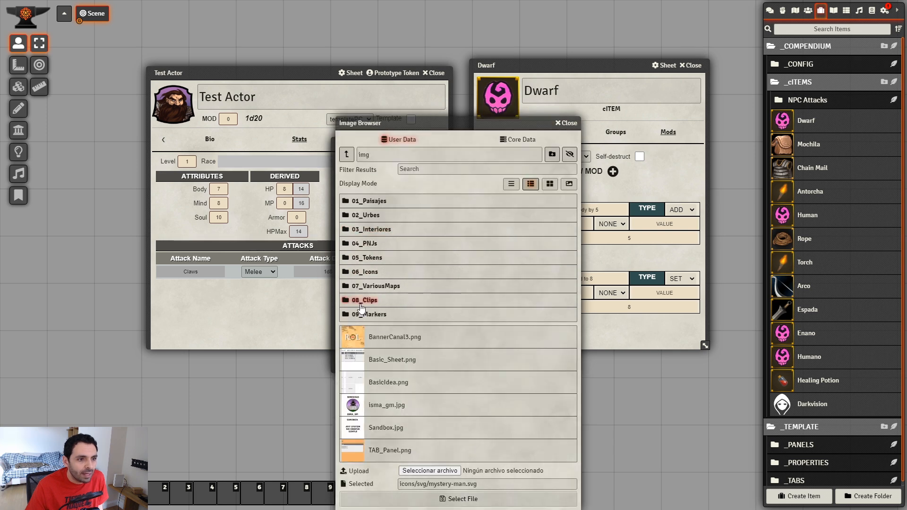
click(370, 273)
click(430, 136)
text(_ras)
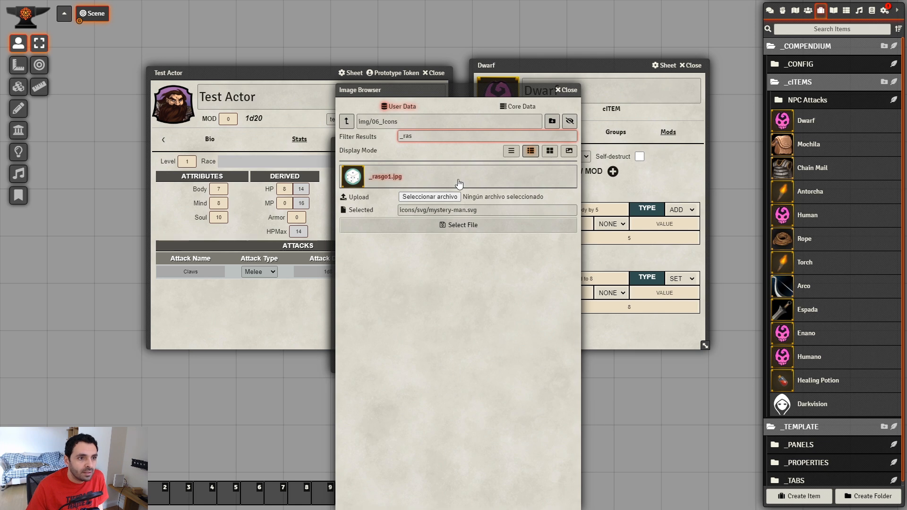
click(458, 180)
click(457, 230)
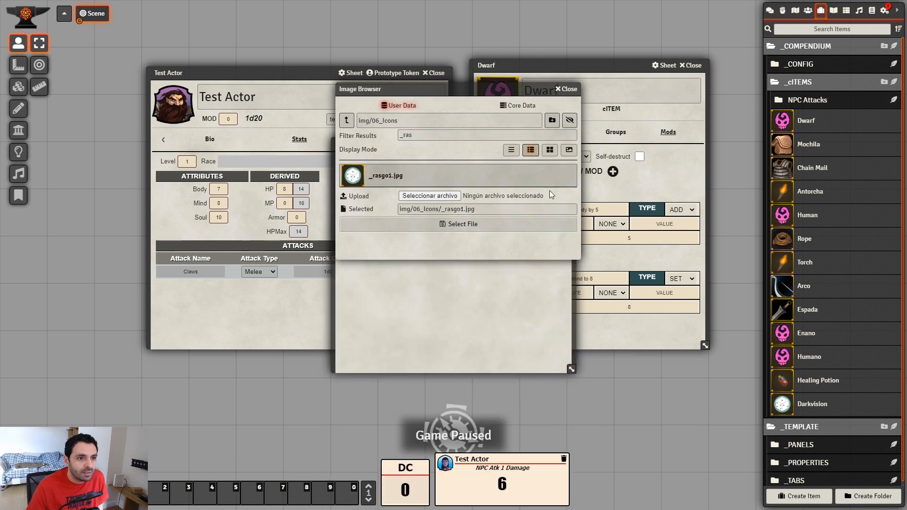
- Assign the Traits group from GROUPS_ENG to the Darkvision cItem and close its sheet
drag(428, 142, 605, 181)
click(258, 253)
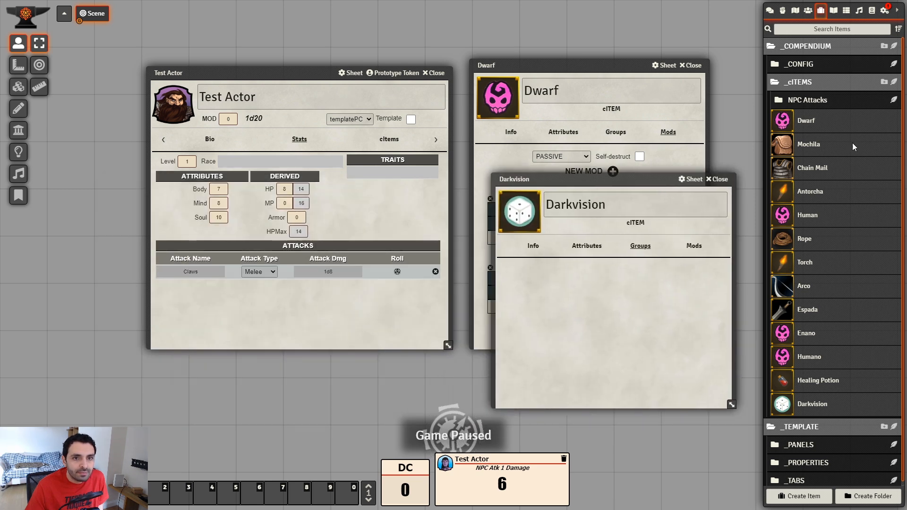
click(820, 64)
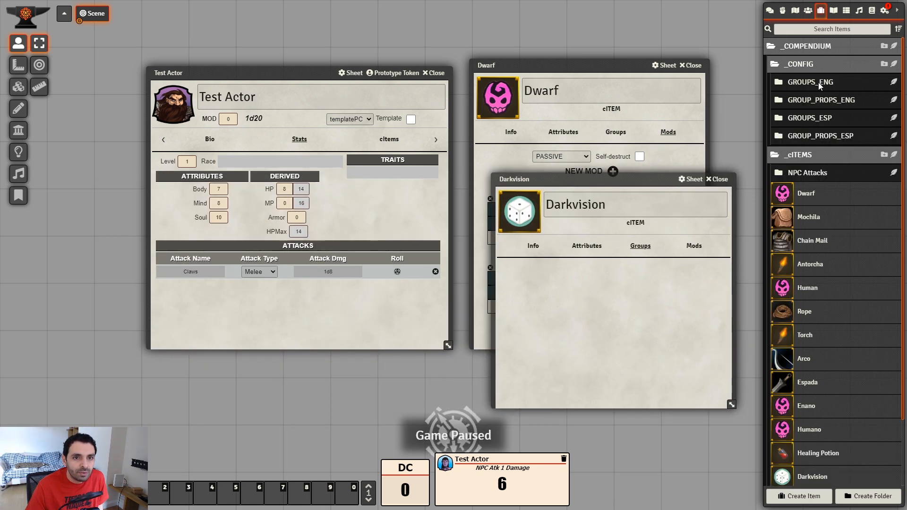
click(818, 82)
drag(810, 176, 653, 338)
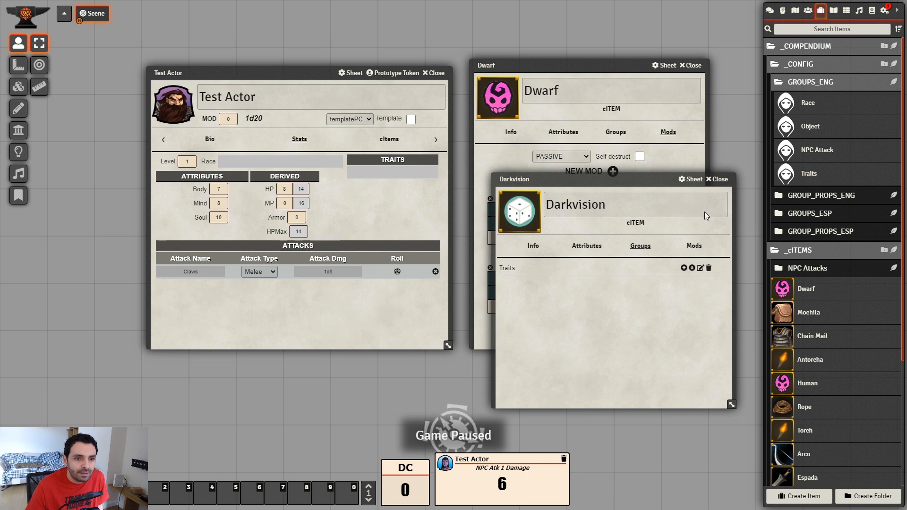
click(719, 179)
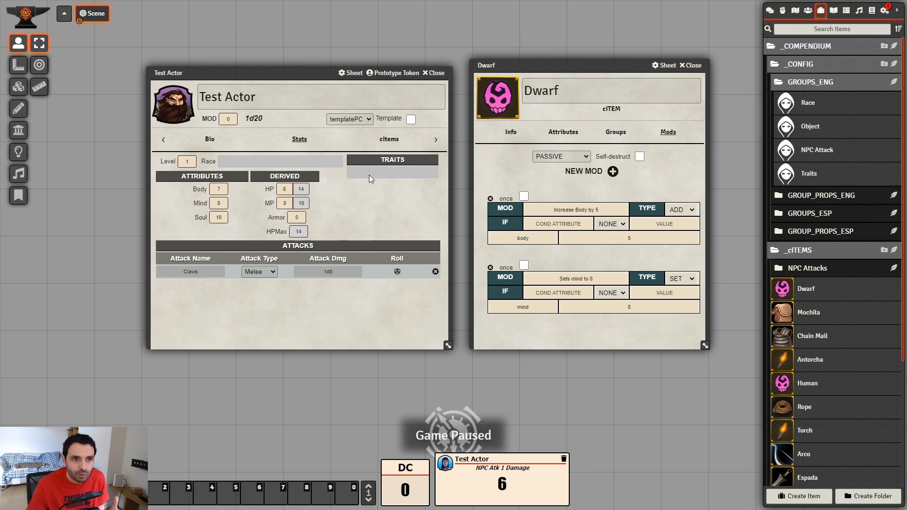
- Add a new mod to the Dwarf cItem and name it "Adds Darkvision cItem"
click(613, 172)
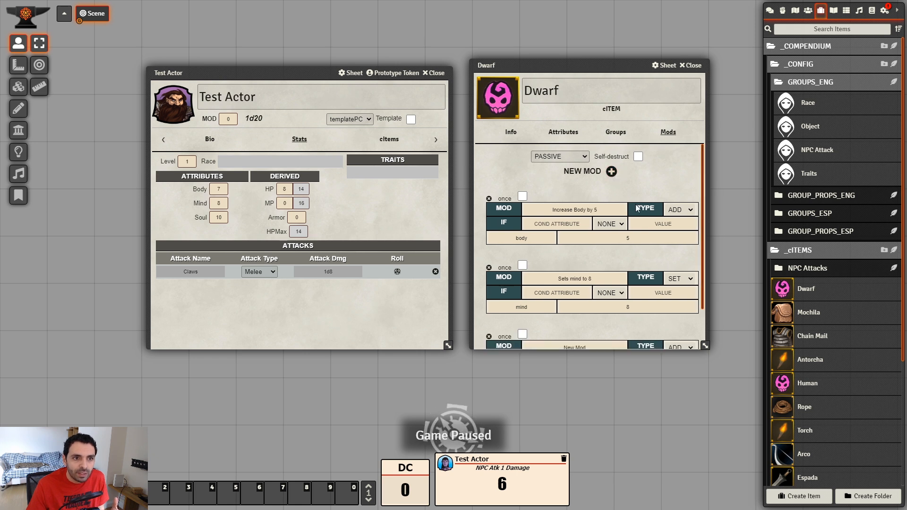
scroll(682, 299, down, 1)
drag(704, 346, 703, 387)
click(596, 350)
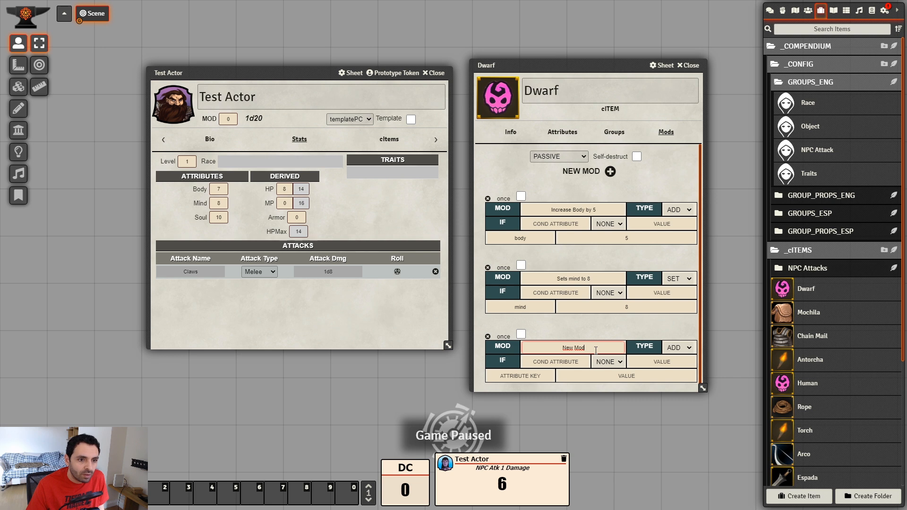
key(BackSpace)
key(BackSpace)
key(BackSpace)
key(BackSpace)
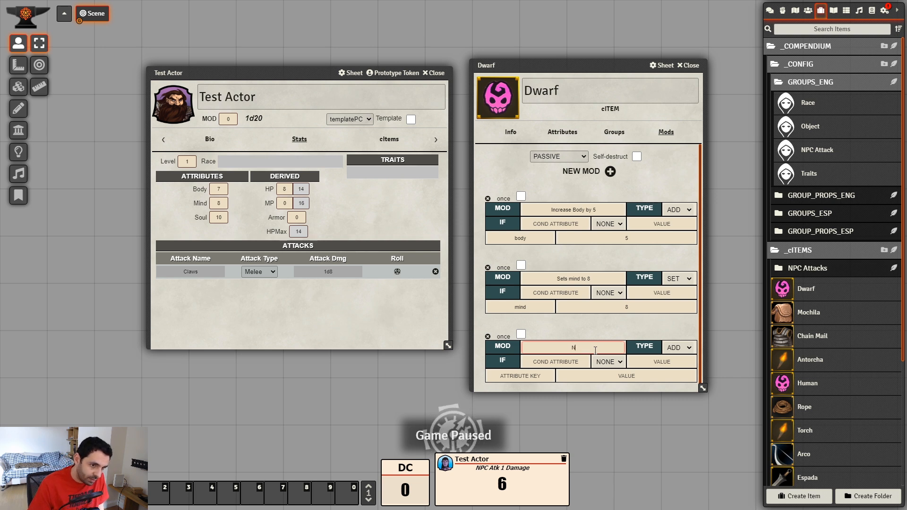
text(Adds)
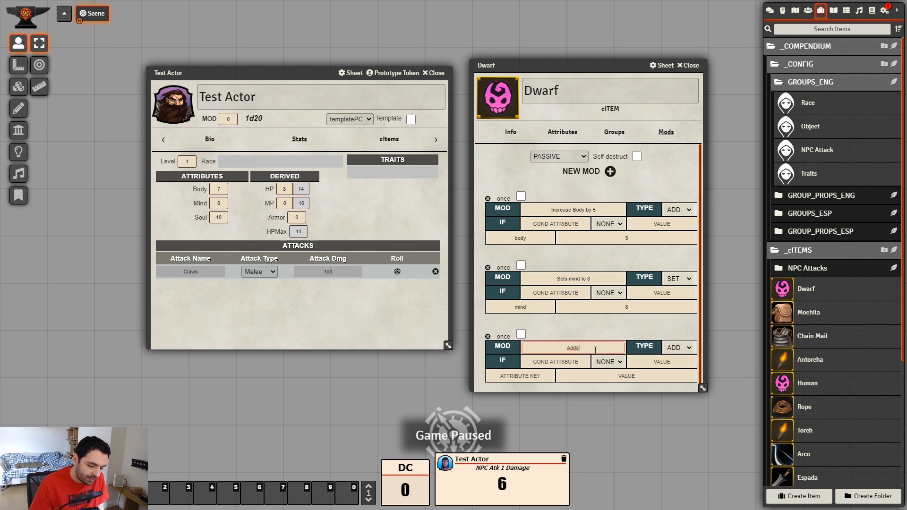
text( Darkvision cItem)
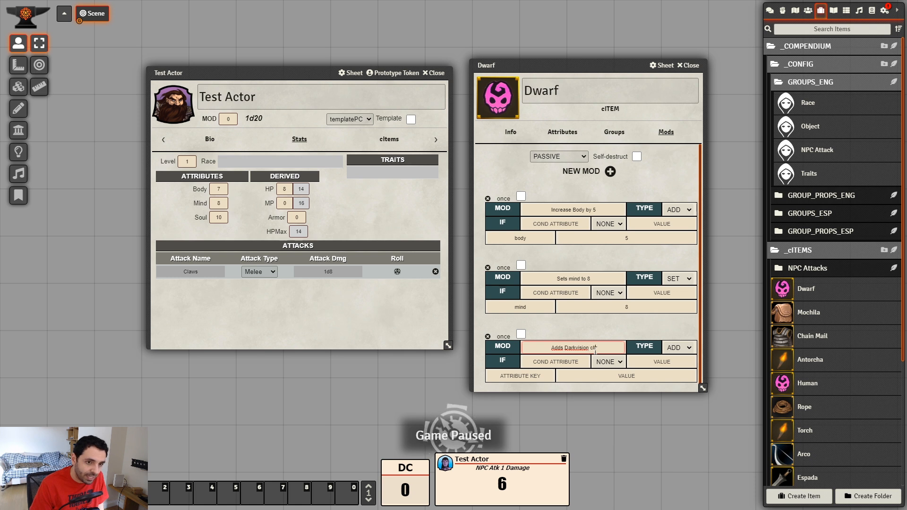
click(610, 339)
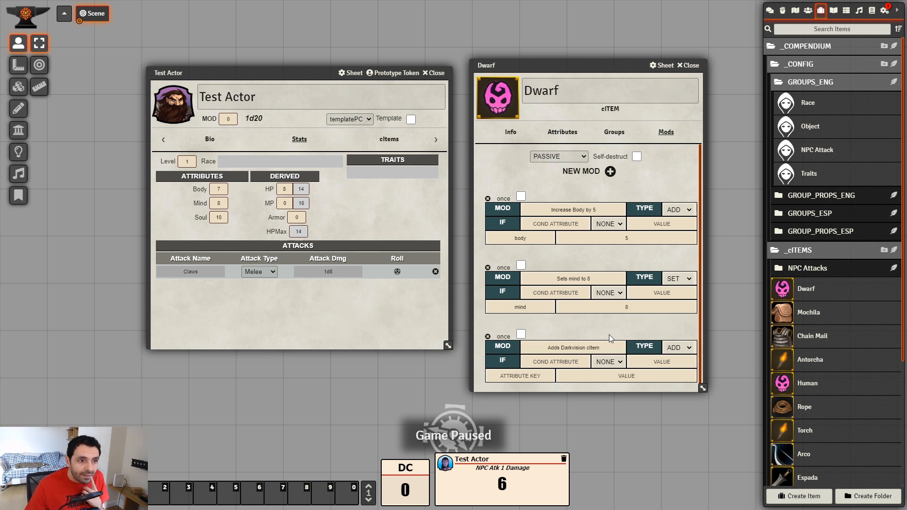
- Set the Darkvision mod's type to ITEM and its select value to 0, enlarging the Dwarf sheet to fit
click(685, 371)
scroll(670, 321, down, 1)
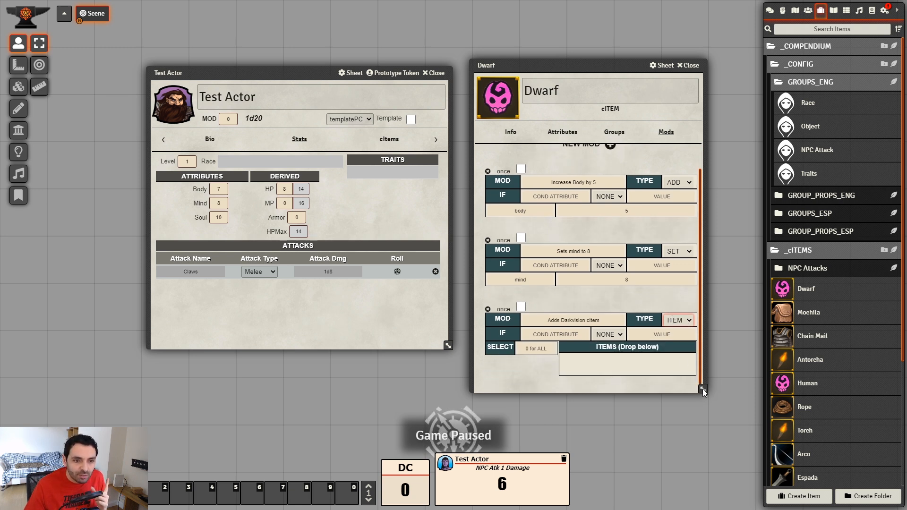
drag(702, 387, 705, 427)
drag(581, 61, 610, 22)
click(576, 339)
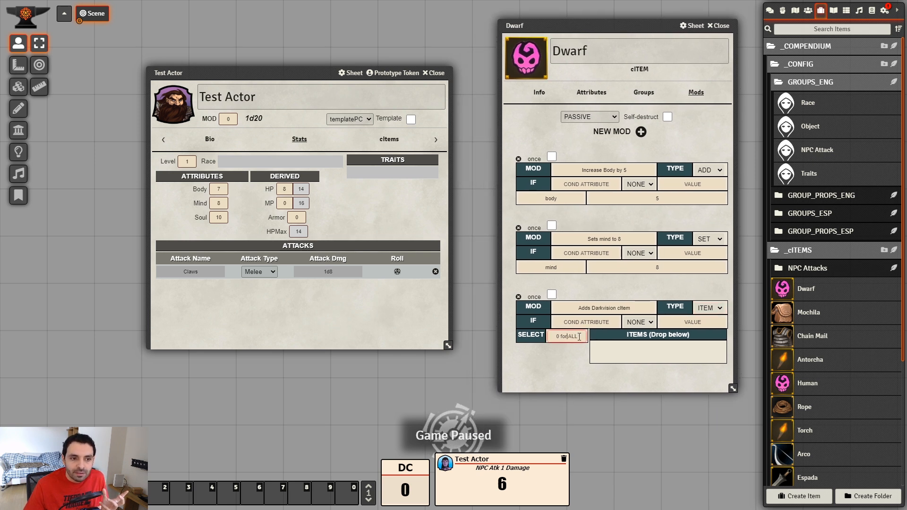
text(0)
click(700, 369)
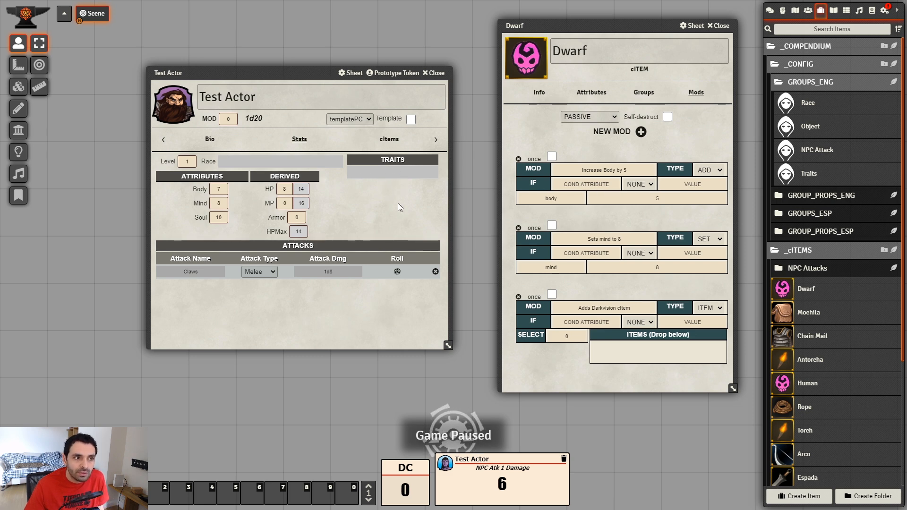
- Add the Darkvision cItem to the mod's item list and assign the Dwarf cItem as Test Actor's race
scroll(848, 359, down, 3)
drag(813, 434, 663, 352)
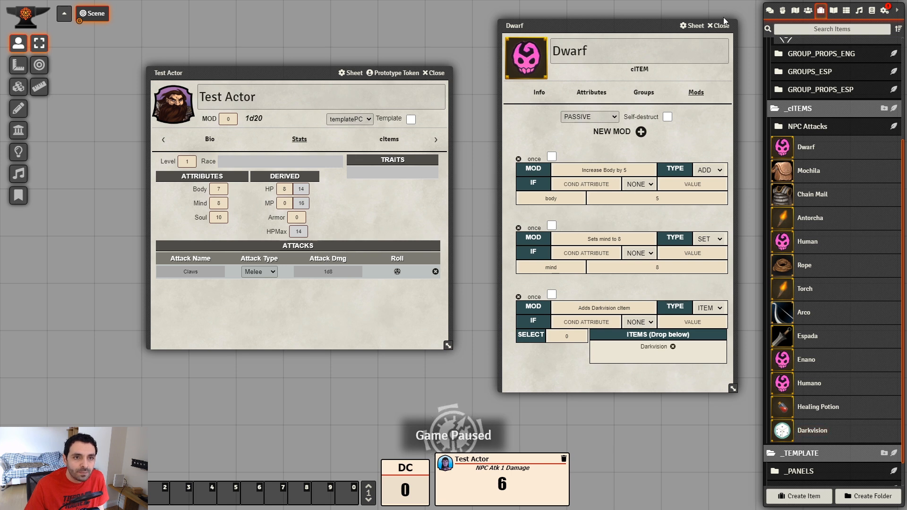
drag(811, 149, 287, 166)
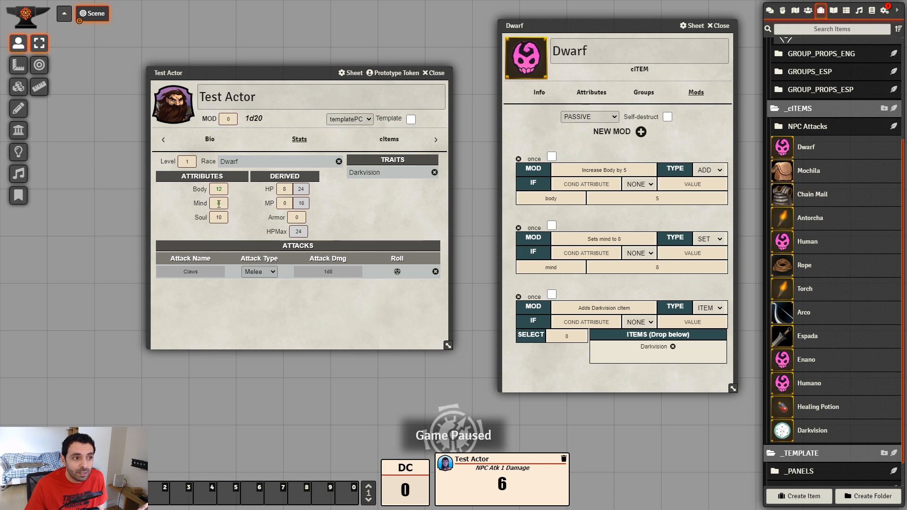
- Open the Darkvision trait from Test Actor's Traits table, then close its sheet and shift the Dwarf sheet slightly
click(376, 174)
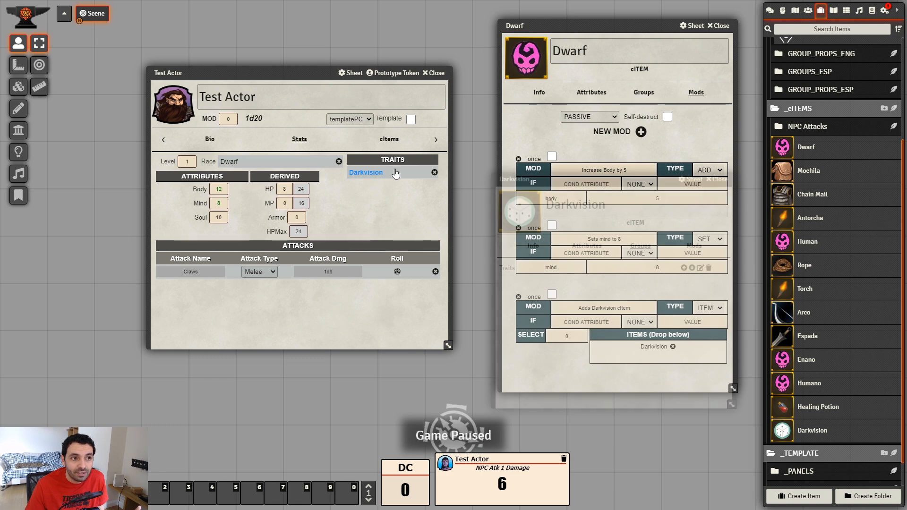
click(720, 180)
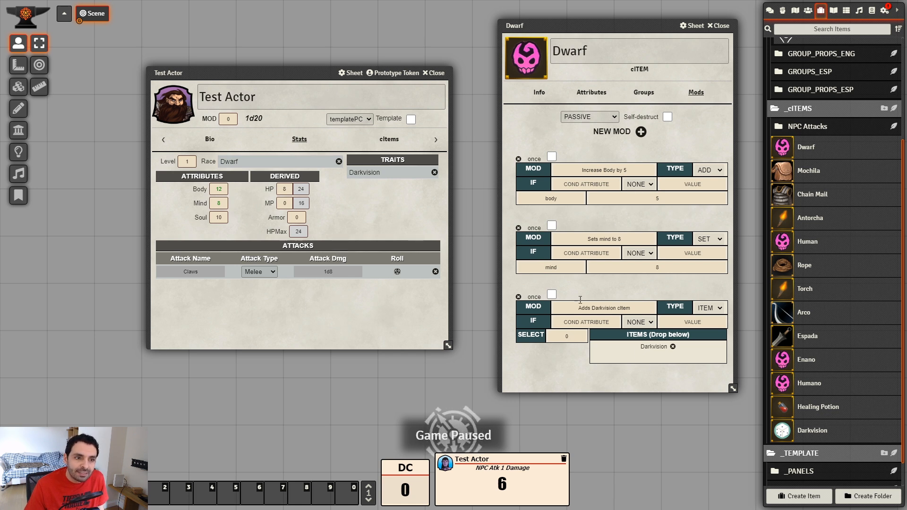
drag(633, 27, 614, 22)
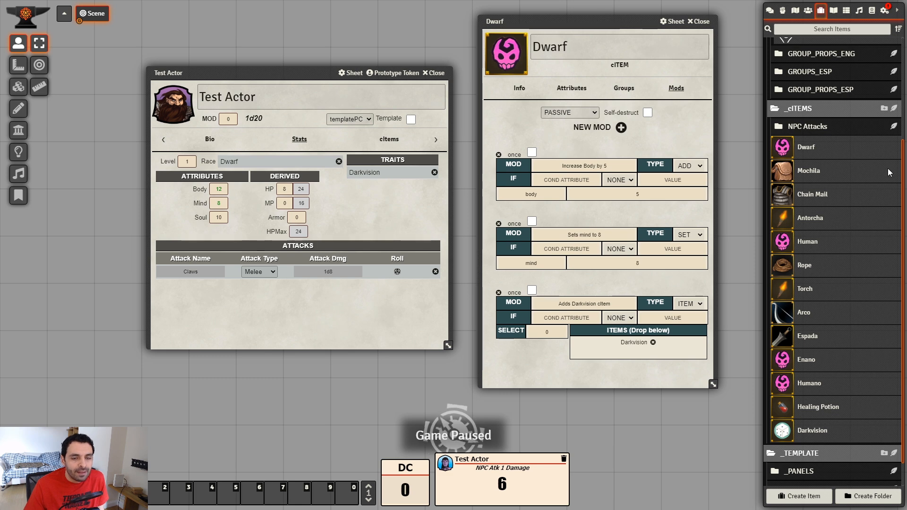
- Duplicate the Darkvision cItem in the _cITEMS folder and open the copy's sheet
scroll(866, 276, up, 4)
scroll(865, 277, down, 4)
scroll(865, 282, up, 2)
scroll(865, 283, up, 1)
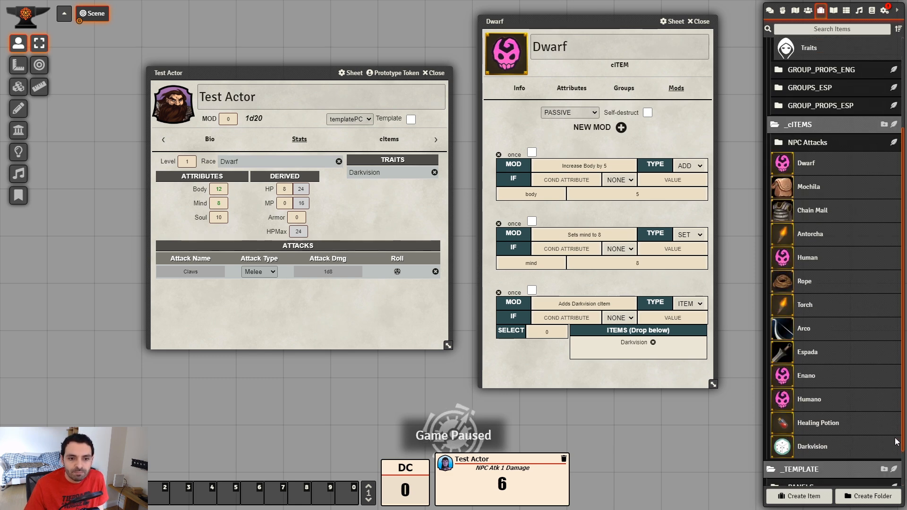
right_click(830, 453)
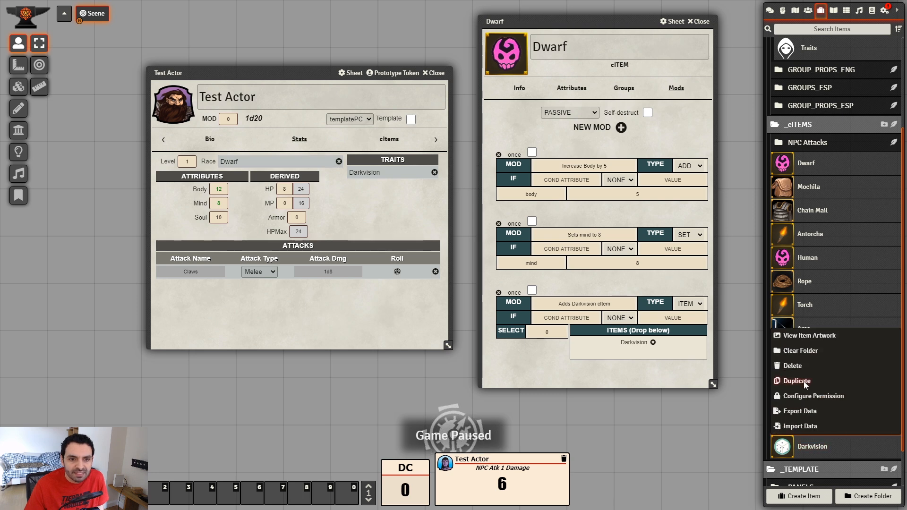
click(804, 381)
scroll(827, 364, down, 1)
click(822, 401)
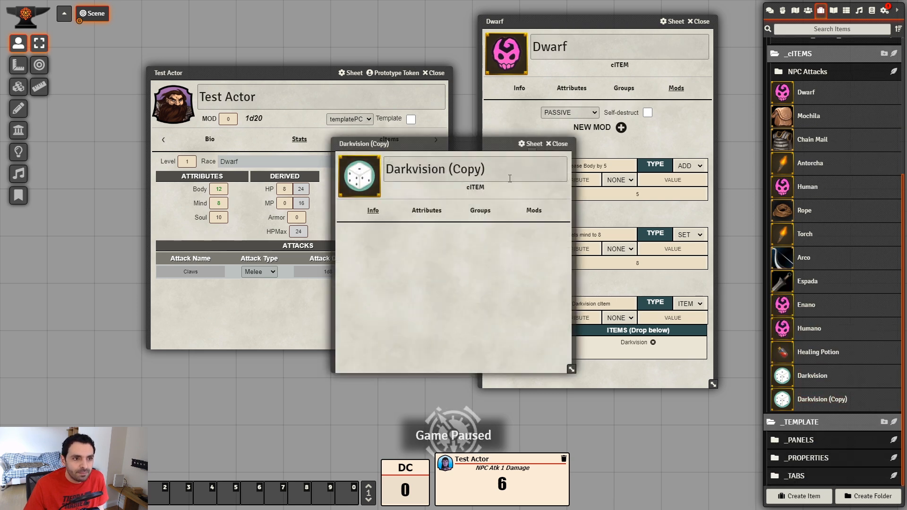
- Rename the Darkvision copy "Mountain Dwarf" and close its sheet
text(Mountain)
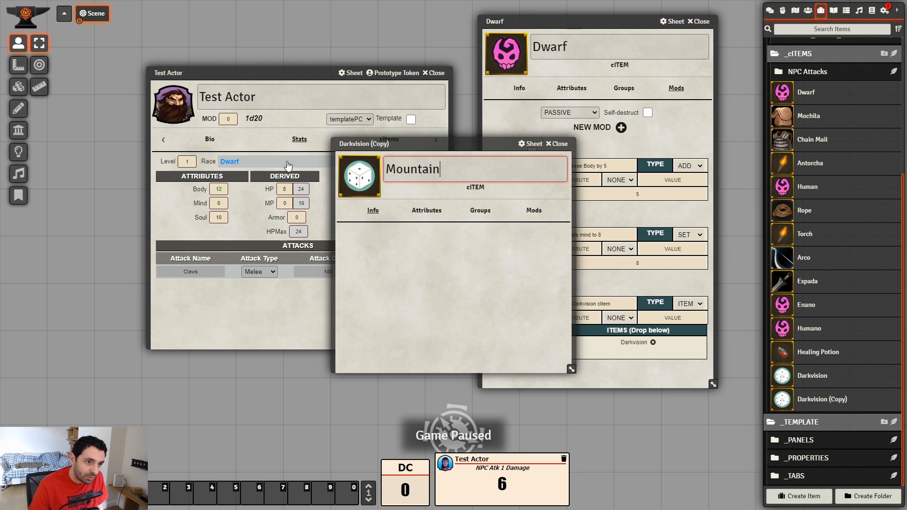
text( Dwarf)
key(BackSpace)
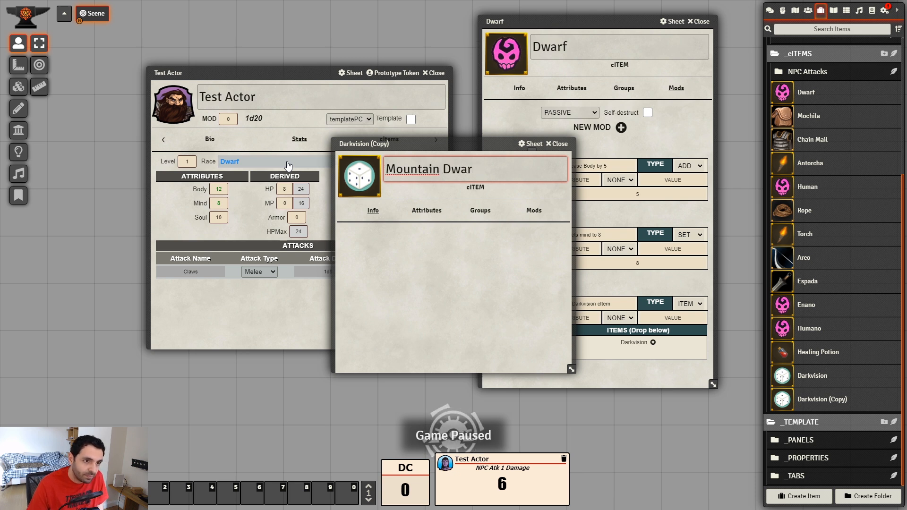
text(f)
click(438, 242)
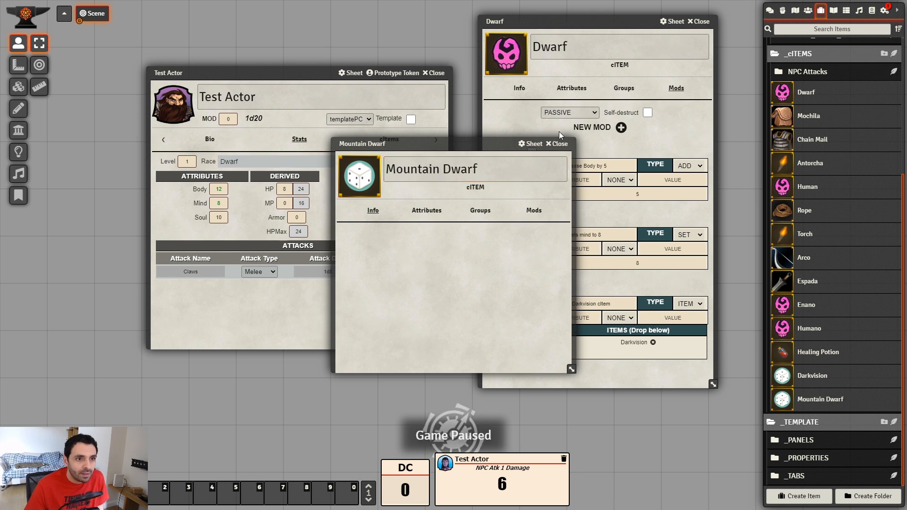
click(565, 144)
- Duplicate the Mountain Dwarf cItem, rename the copy "Hills Dwarf" and close its sheet
right_click(839, 403)
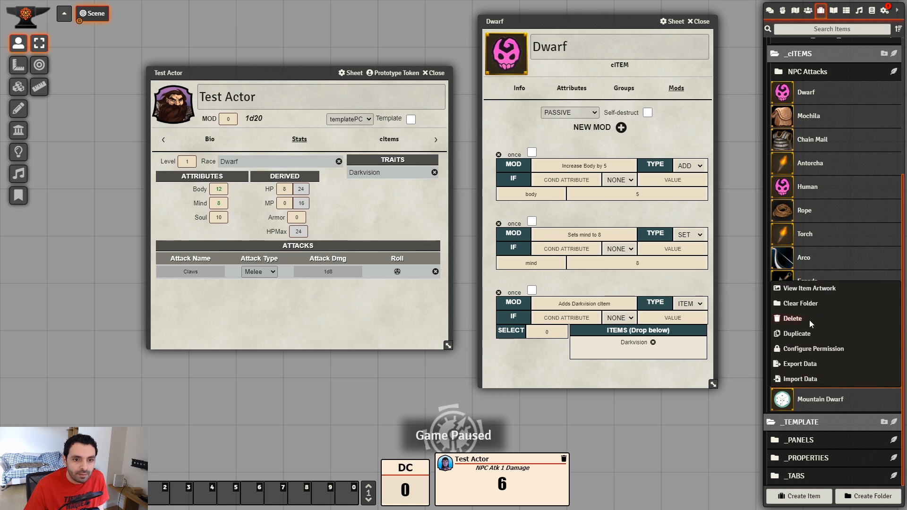
click(808, 333)
click(843, 420)
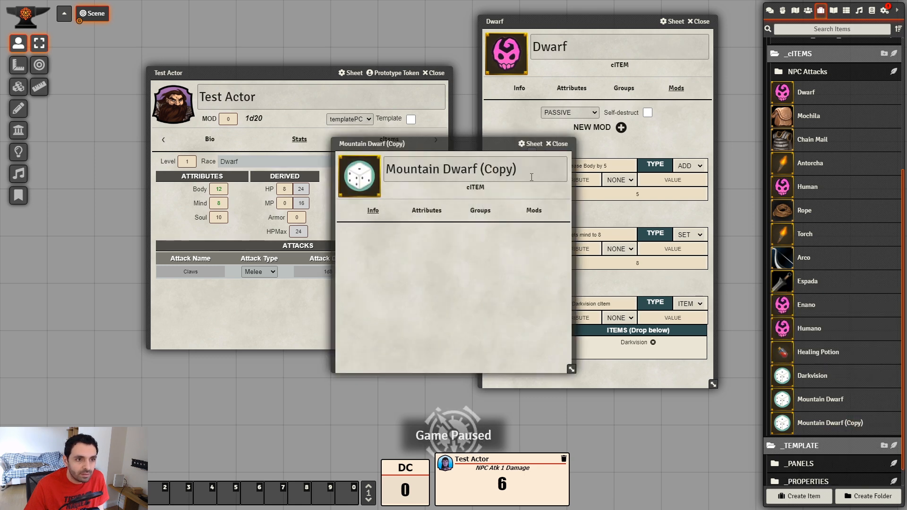
drag(518, 169, 223, 170)
text(Hills Dwarf)
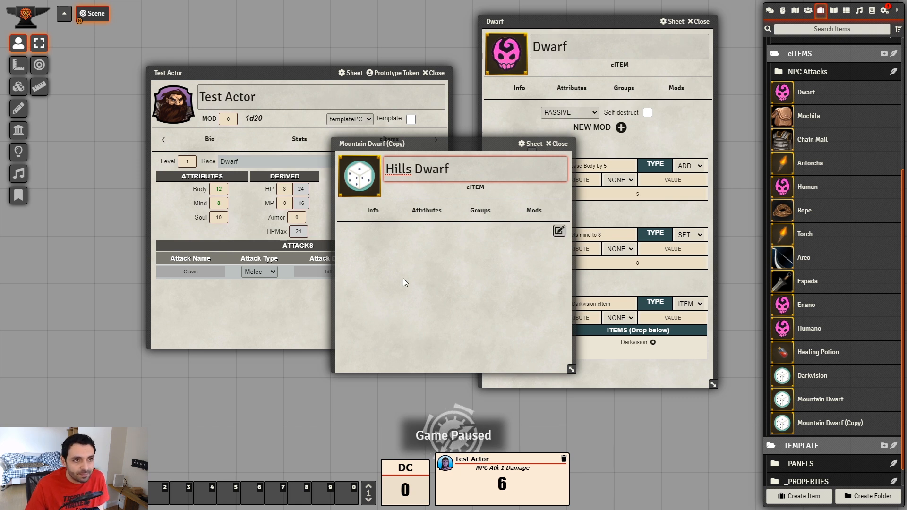
key(Return)
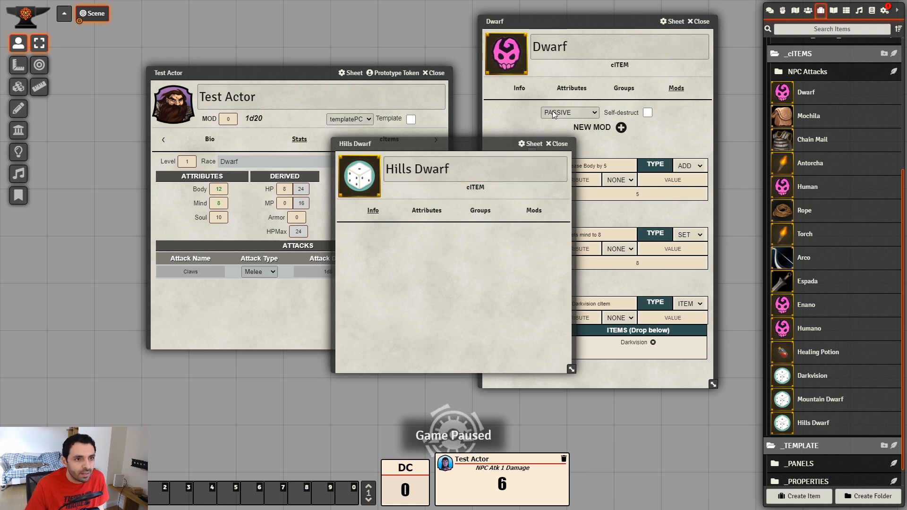
click(563, 144)
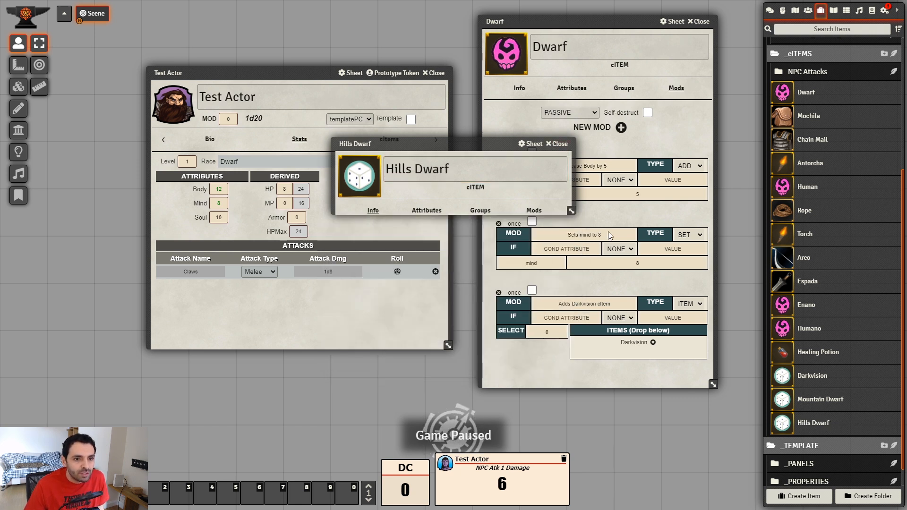
- Add a fourth mod to the Dwarf cItem and set its type to ITEM
click(621, 127)
scroll(619, 189, down, 2)
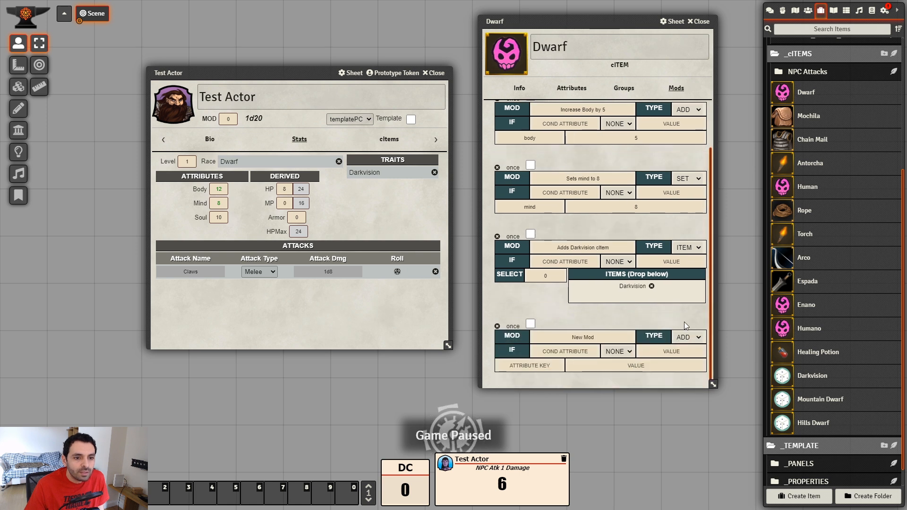
click(691, 361)
scroll(675, 311, down, 1)
- Name the new Dwarf mod "Choose between Hills or Mountain"
triple_click(626, 313)
text(Choos)
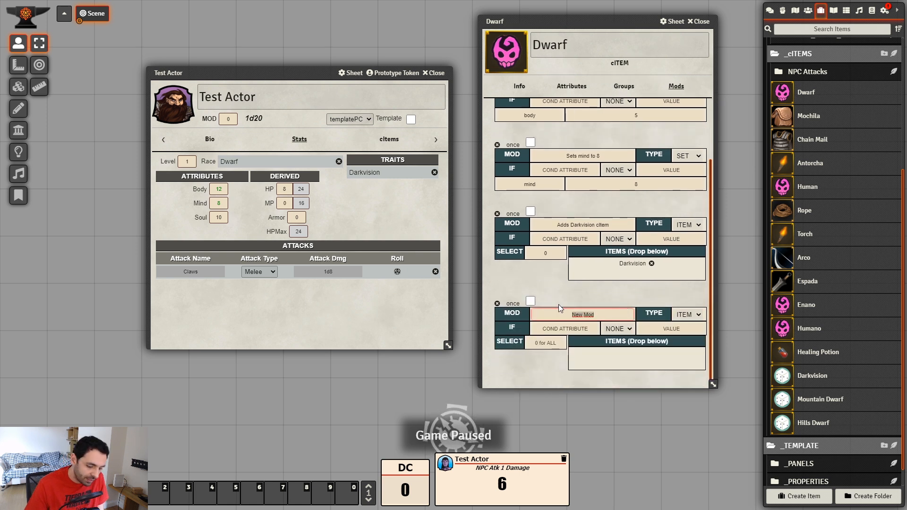
text(e)
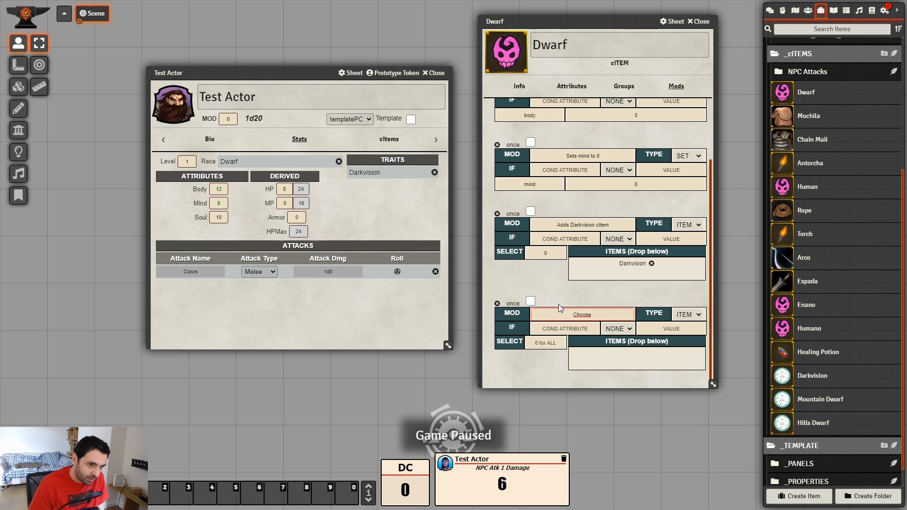
key(BackSpace)
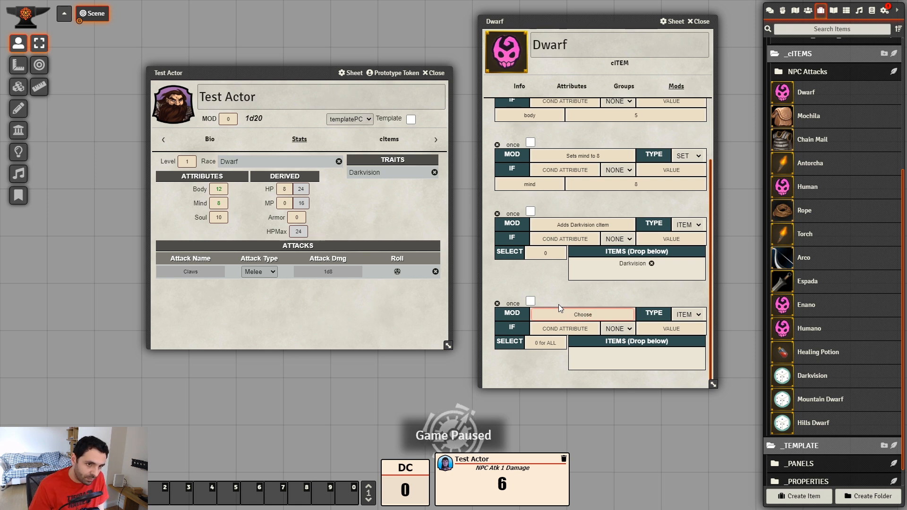
key(BackSpace)
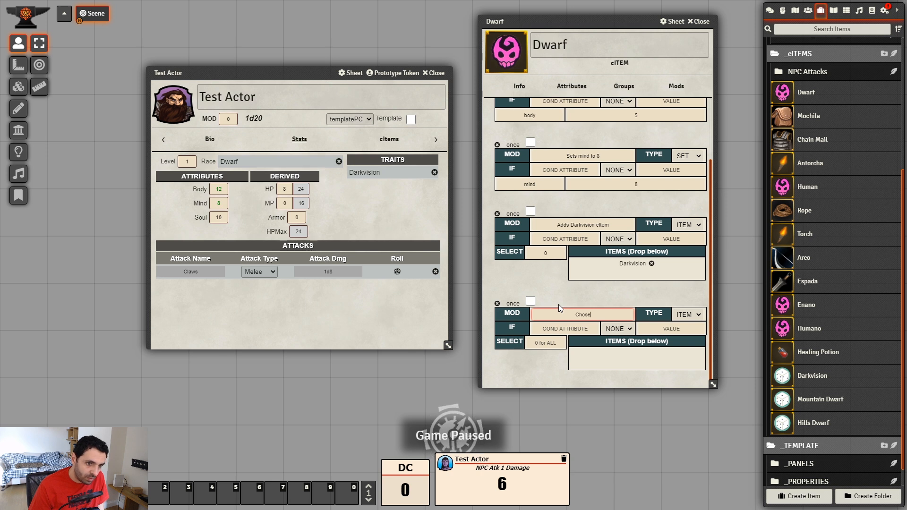
text(ose b)
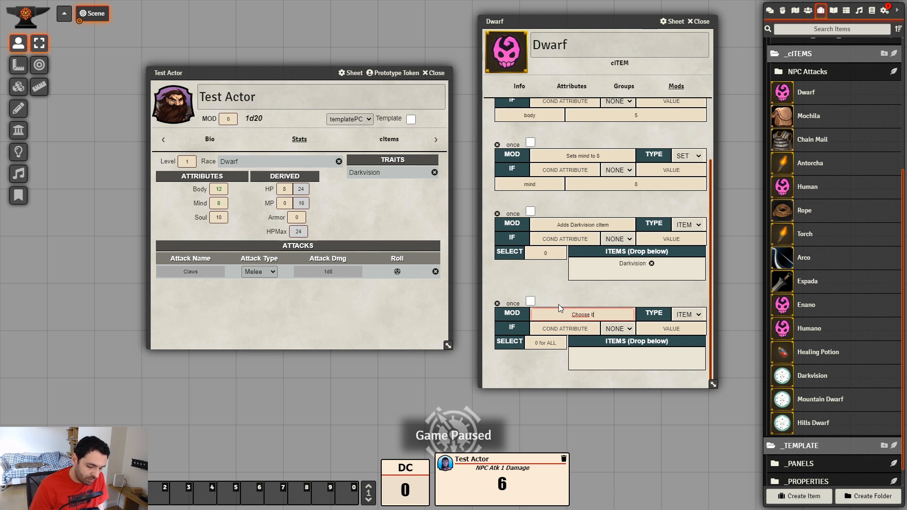
text(etween Hi)
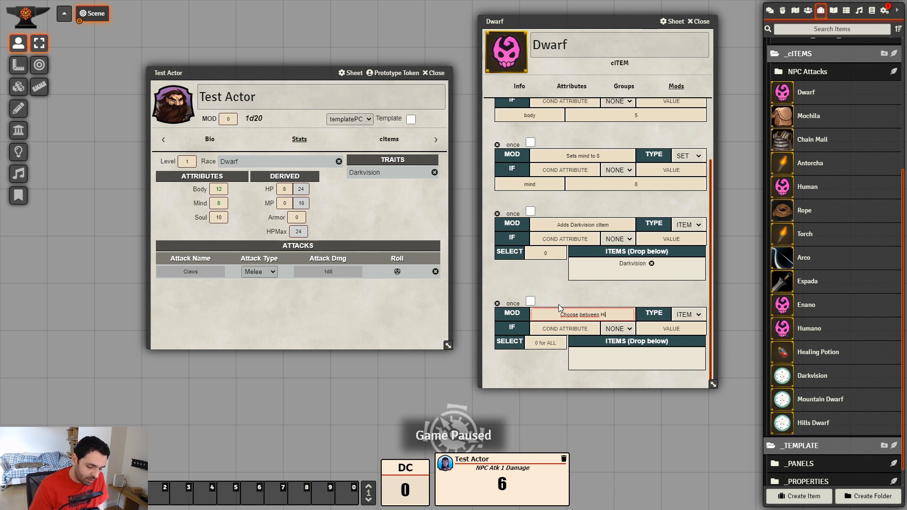
text(lls)
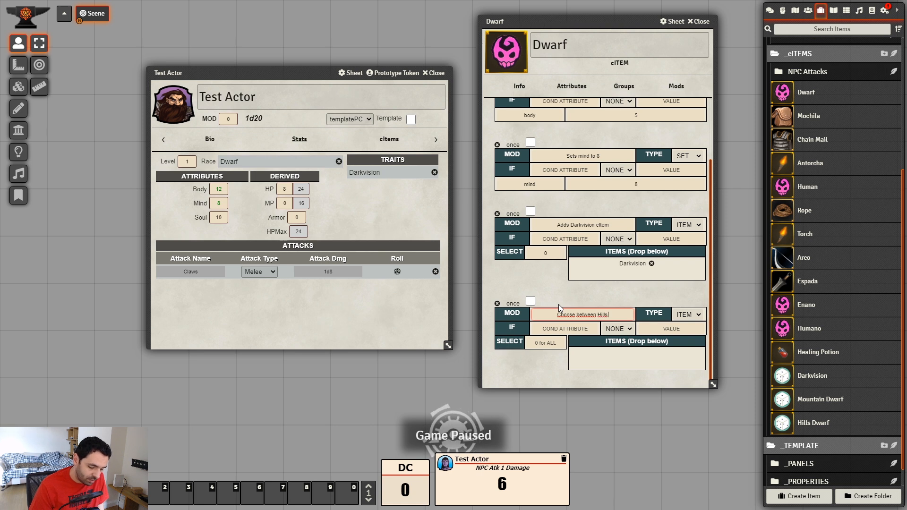
text( or Mountain)
click(549, 358)
- Set the choice mod's select value to 1 and add the Mountain Dwarf and Hills Dwarf cItems to its item list
click(549, 342)
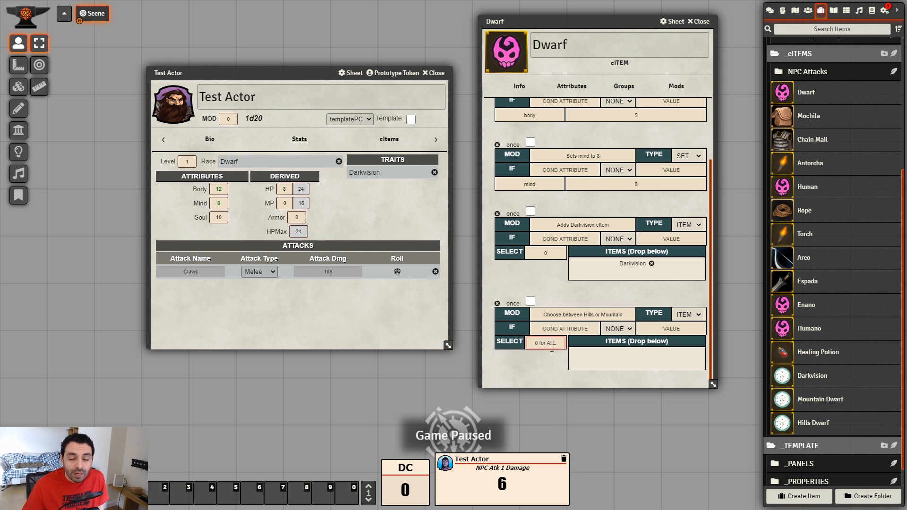
key(alt+Tab)
click(545, 344)
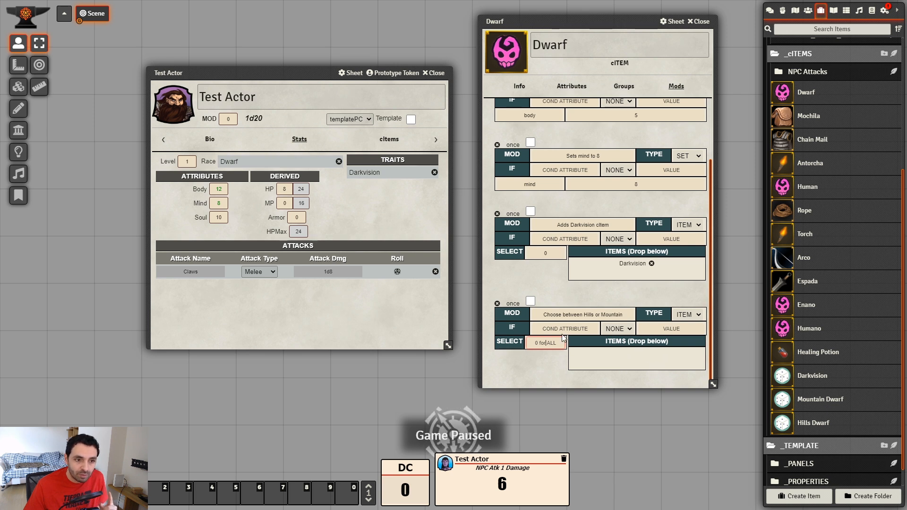
text(1)
drag(841, 401, 662, 369)
drag(820, 425, 650, 370)
- Remove the Dwarf race from Test Actor and assign the Dwarf cItem to the actor again
click(339, 161)
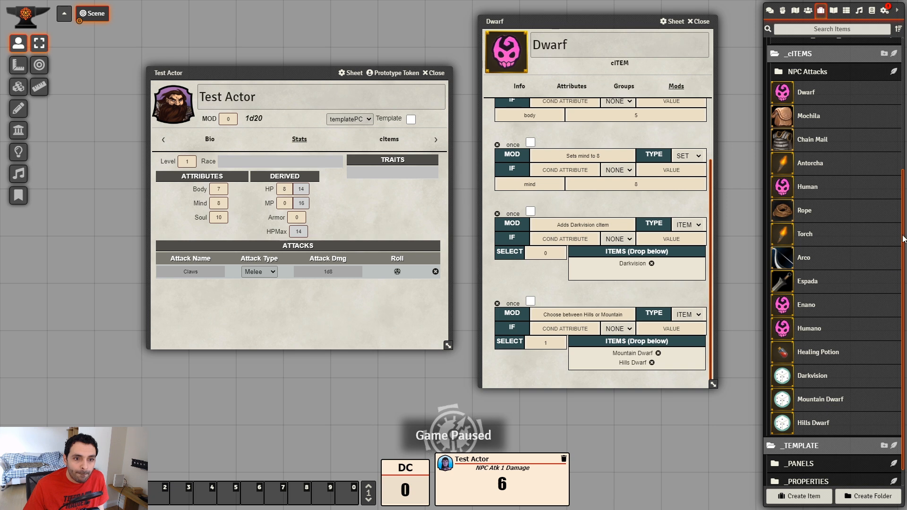
drag(298, 72, 243, 63)
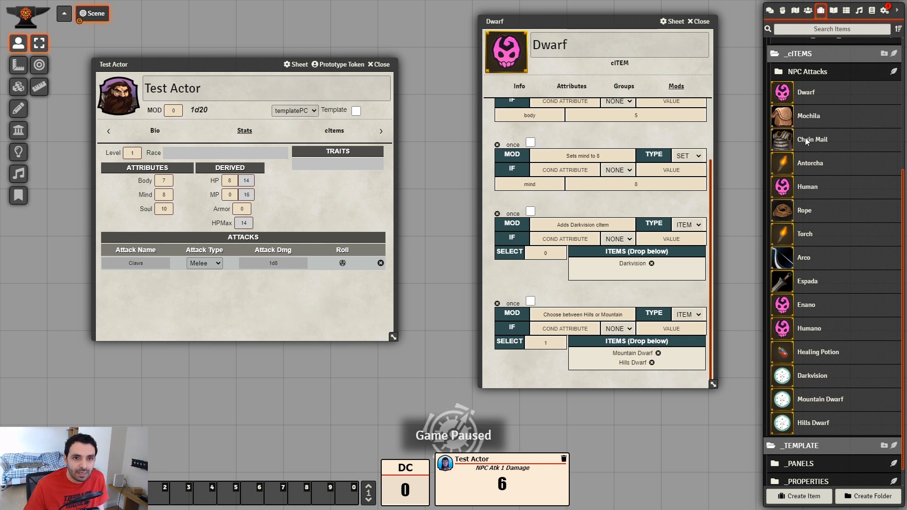
drag(806, 93, 314, 203)
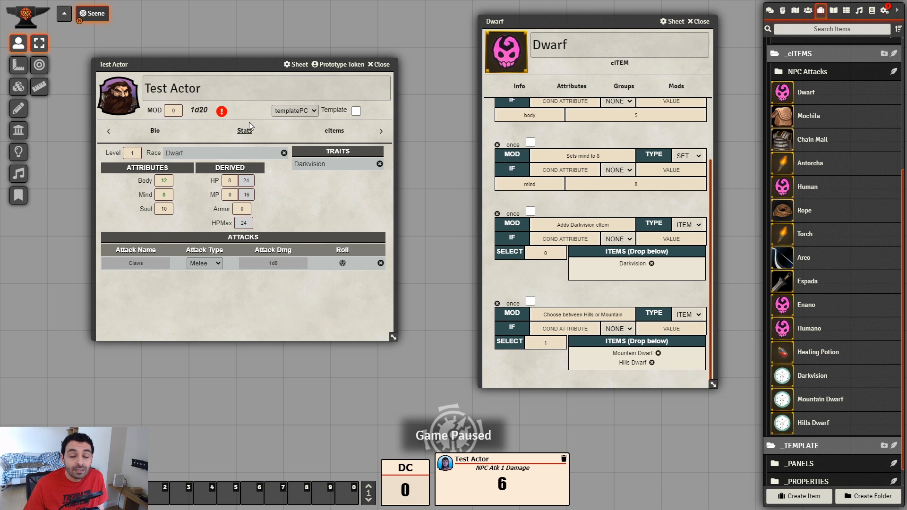
- Open Test Actor's pending item selection, try checking both subraces, and confirm with only Mountain Dwarf selected
drag(559, 20, 577, 24)
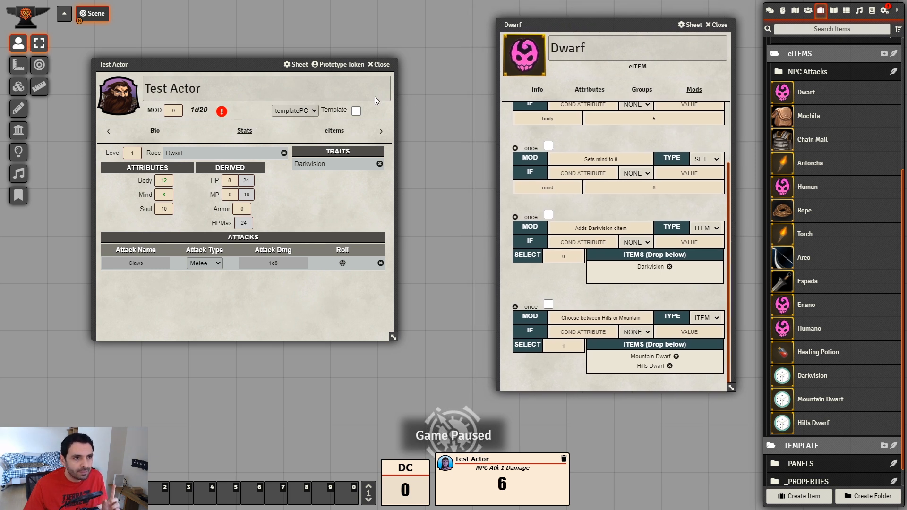
click(221, 112)
drag(446, 224, 353, 151)
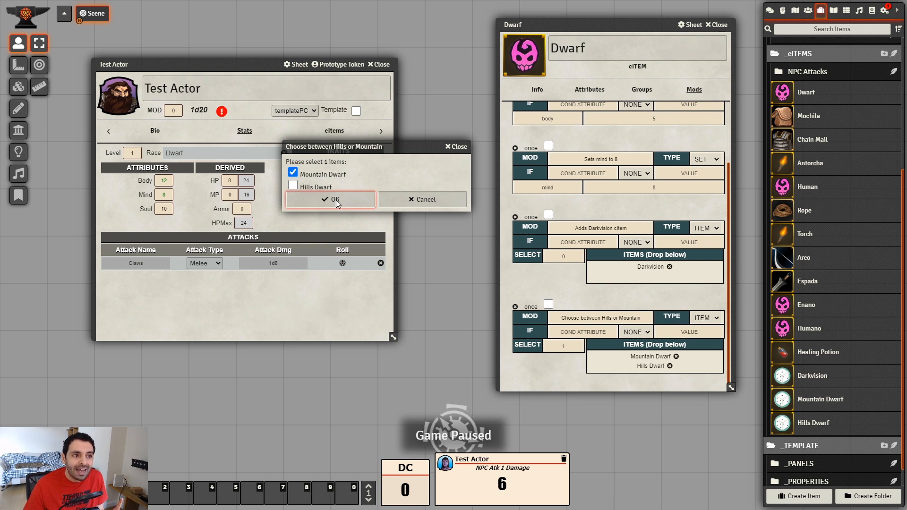
click(294, 186)
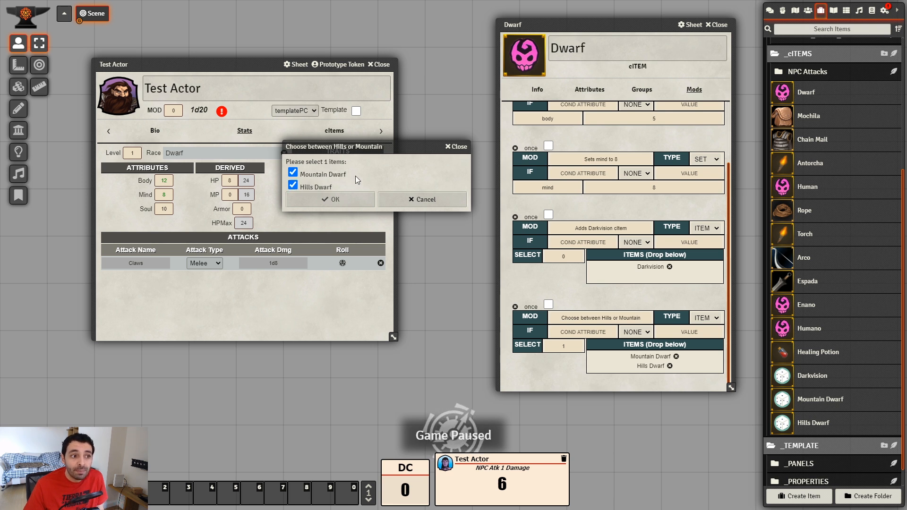
click(296, 185)
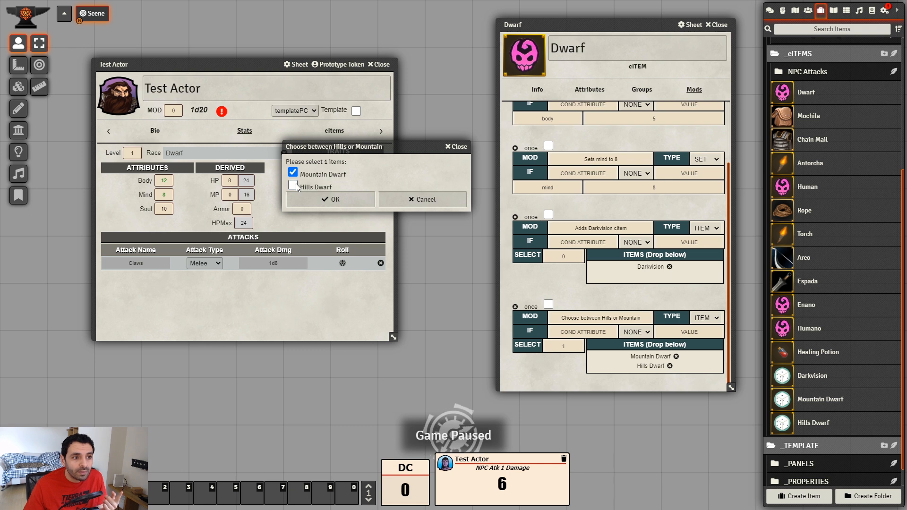
click(349, 199)
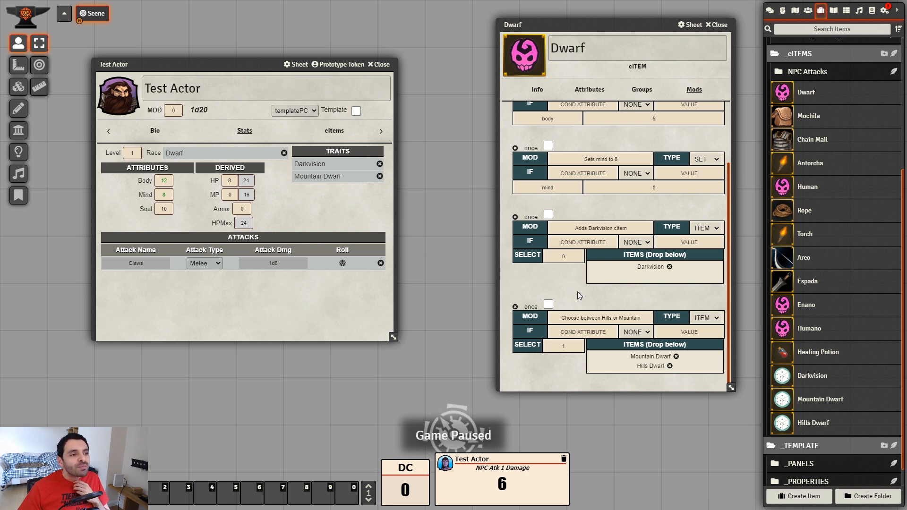
- Remove the Dwarf race from Test Actor and delete the "Choose between Hills or Mountain" mod from the Dwarf cItem
scroll(695, 299, up, 3)
scroll(642, 273, down, 3)
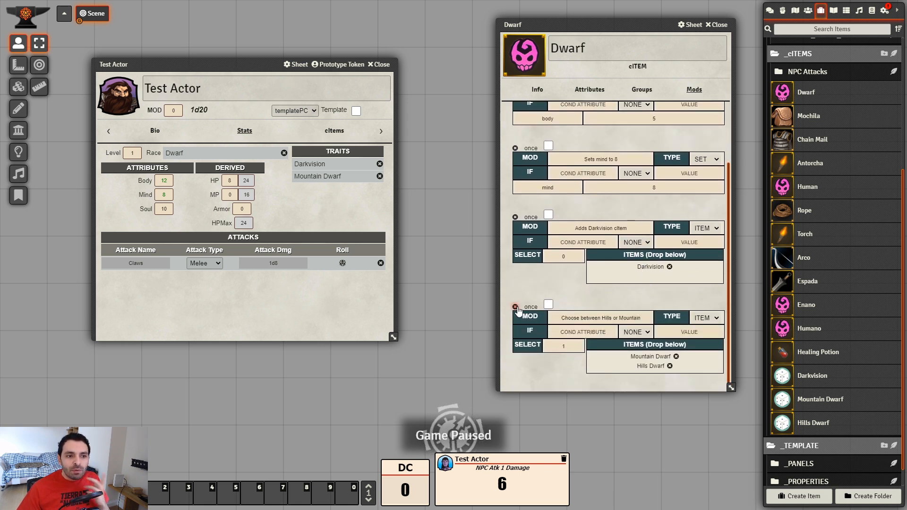
click(284, 153)
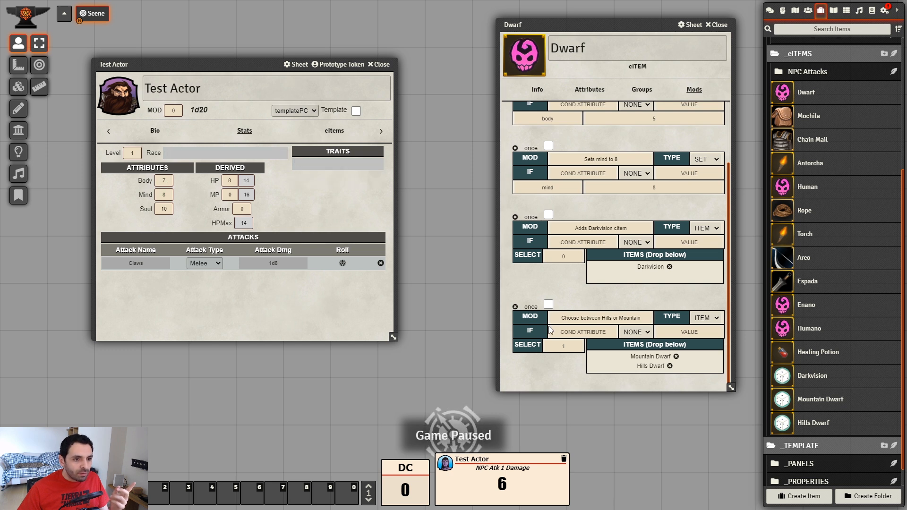
click(515, 307)
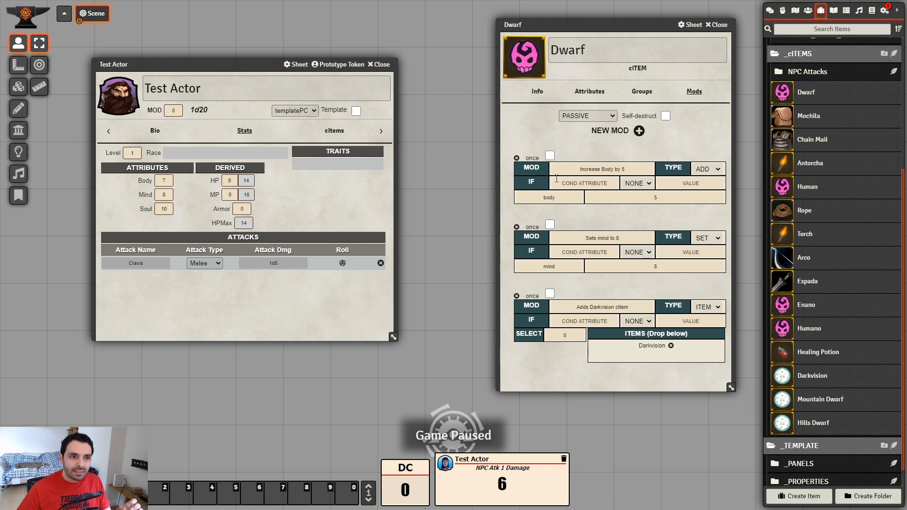
- Look up the key of the Level property in the English properties folder, then close the property sheet
click(590, 182)
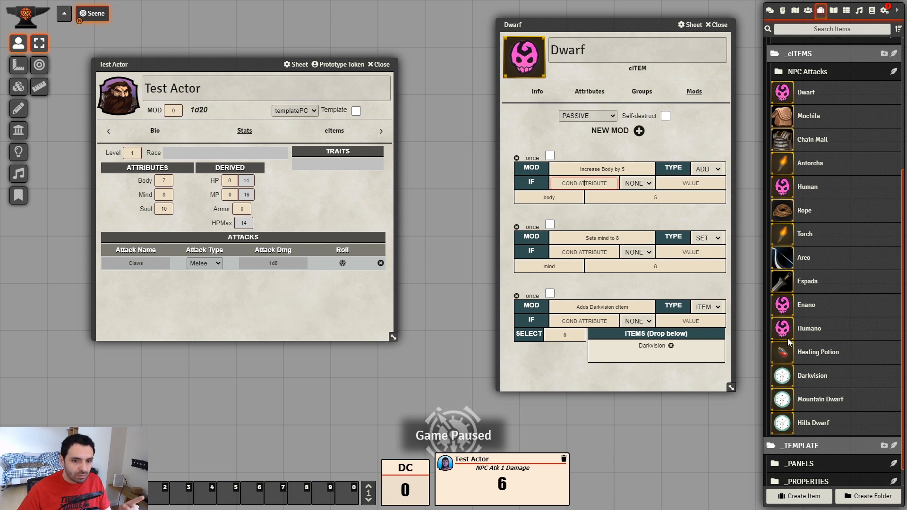
scroll(847, 362, down, 1)
click(819, 459)
scroll(815, 444, down, 2)
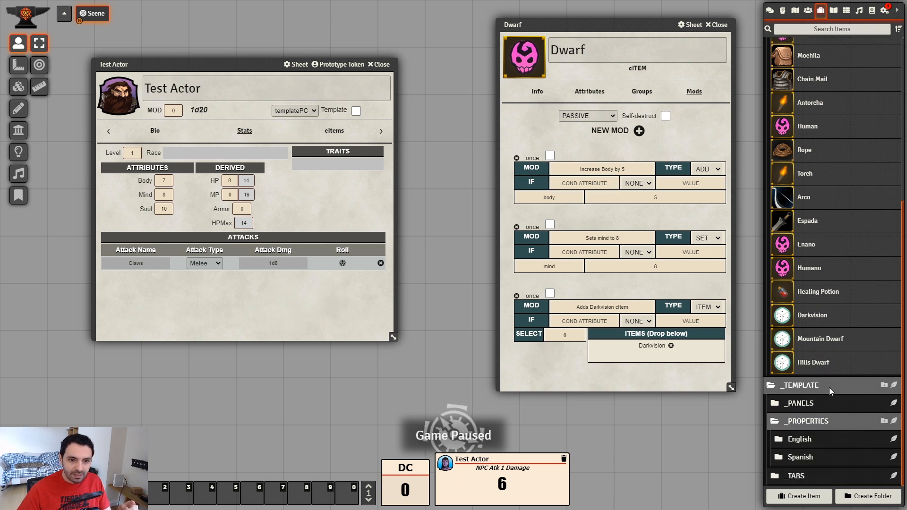
click(814, 439)
scroll(822, 401, down, 5)
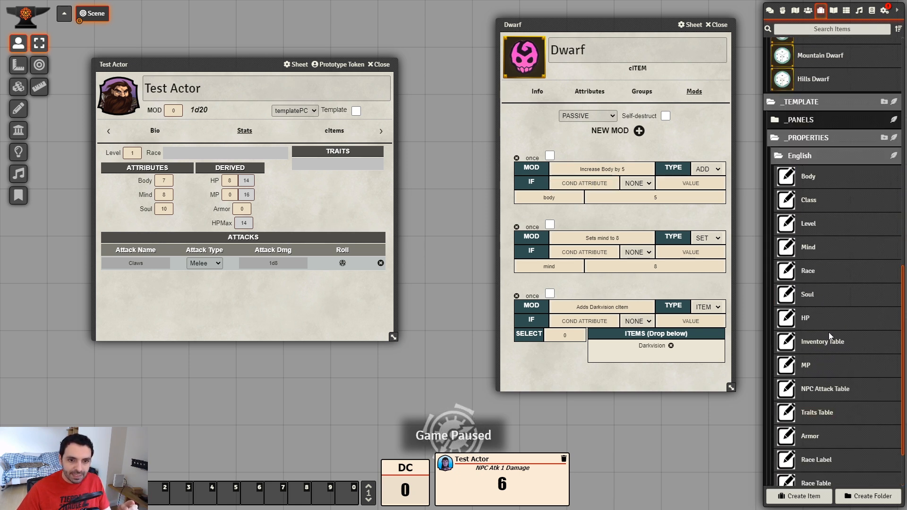
click(817, 229)
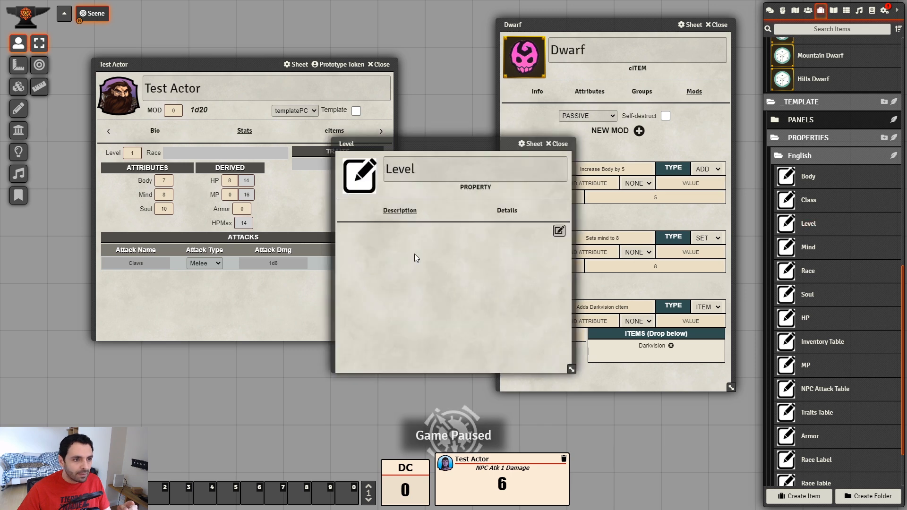
click(507, 211)
click(407, 230)
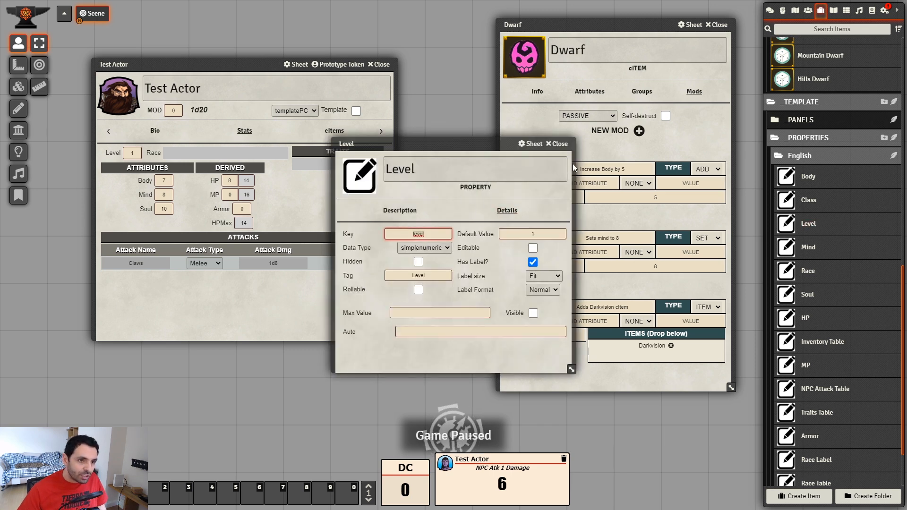
click(559, 144)
- Add a condition to the Dwarf cItem's "Increase Body by 5" mod so it applies only if level > 1
text(level)
click(621, 208)
click(648, 189)
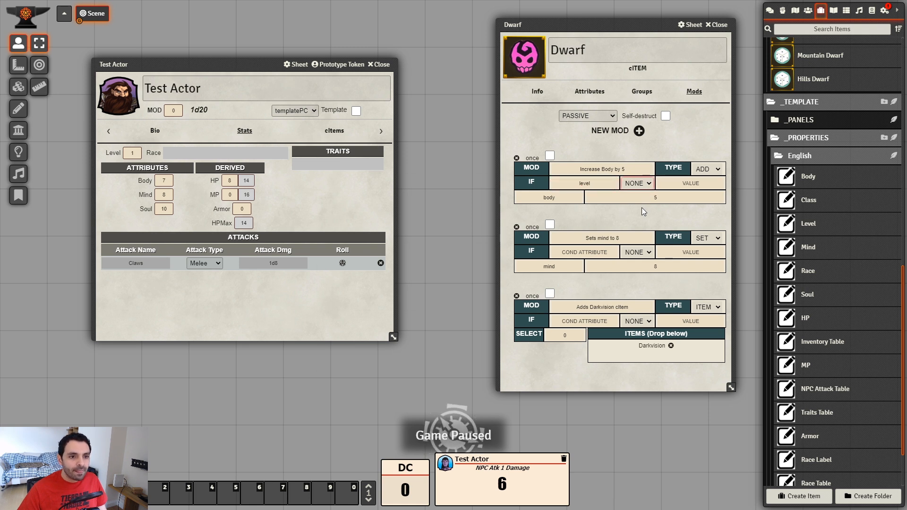
click(642, 208)
click(698, 183)
text(1)
click(694, 219)
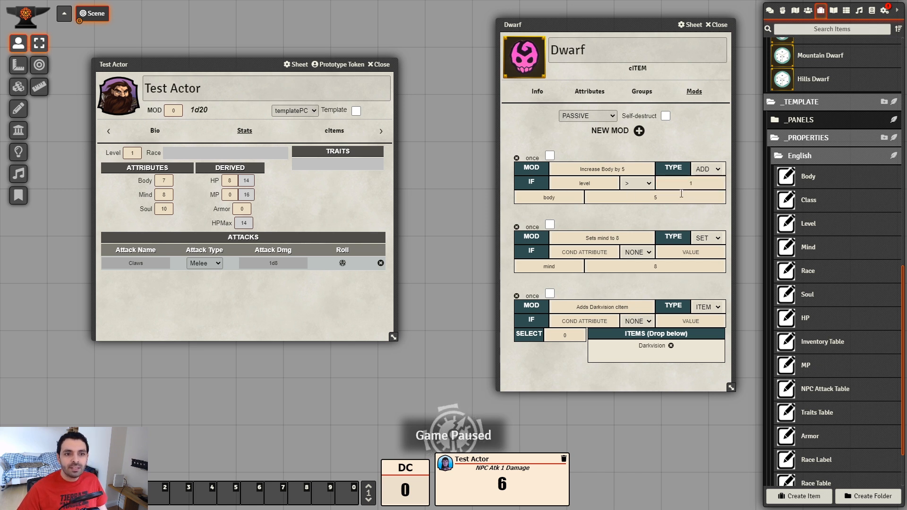
- Assign the Dwarf cItem to Test Actor and set the actor's level to 3
scroll(864, 92, up, 10)
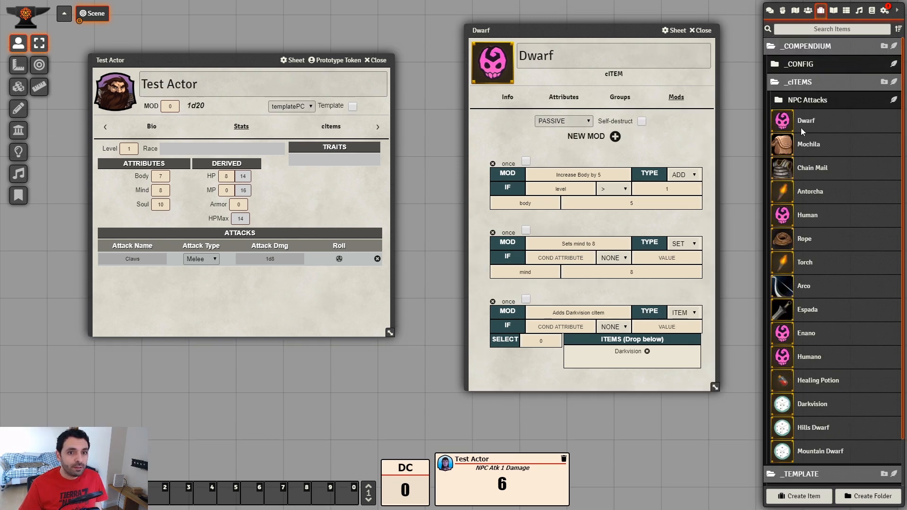
drag(808, 127, 297, 183)
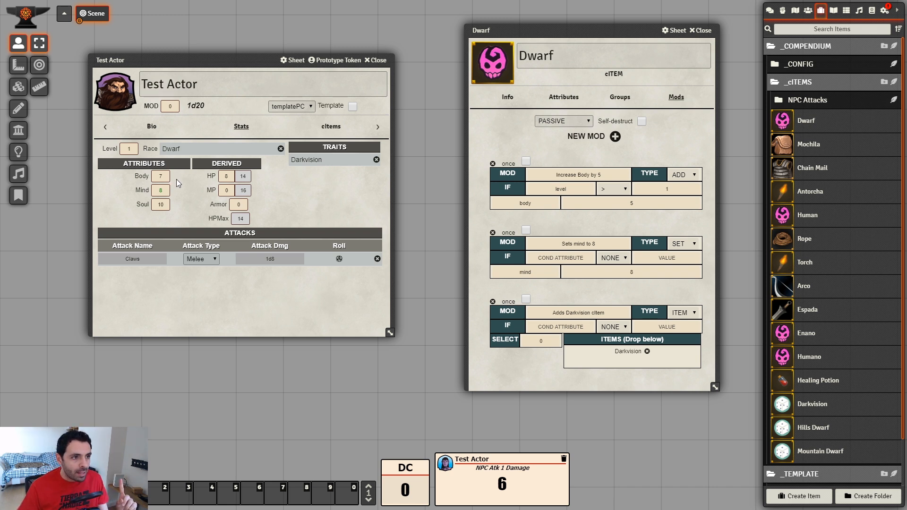
click(138, 149)
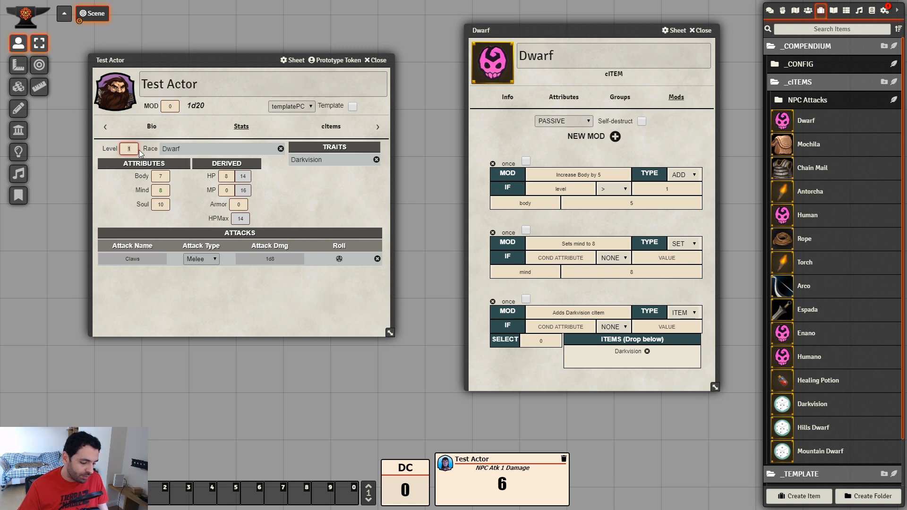
text(3)
key(Return)
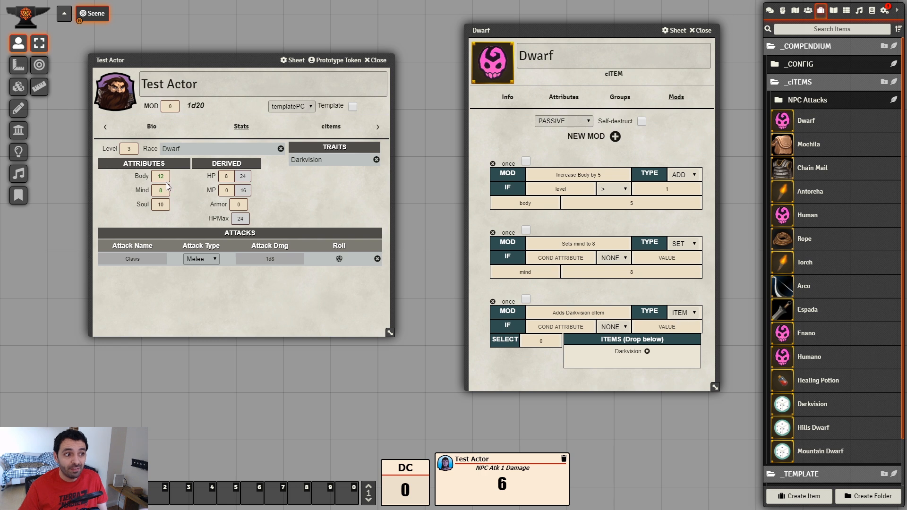
- Remove the Dwarf race from Test Actor and set the actor's level to 1
click(281, 149)
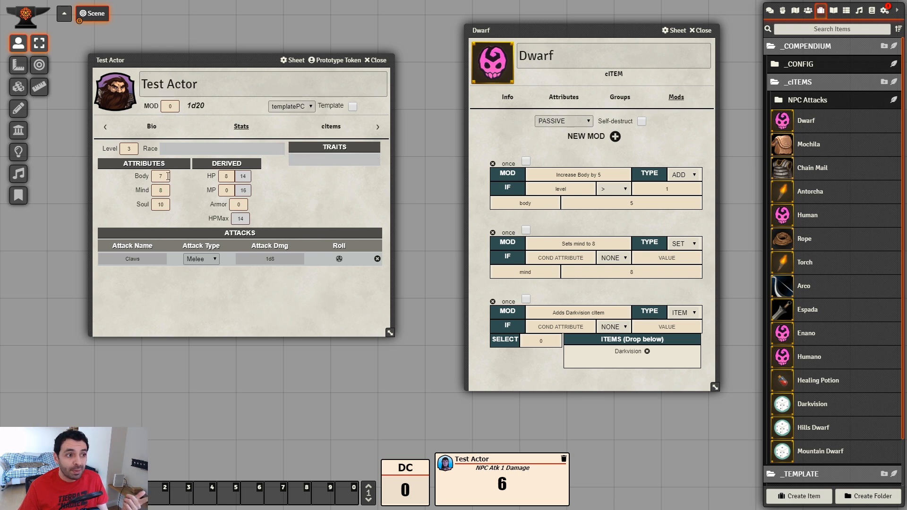
click(133, 149)
text(1)
click(341, 197)
- Assign the Dwarf cItem to Test Actor again and set the actor's level to 2
drag(809, 124, 192, 161)
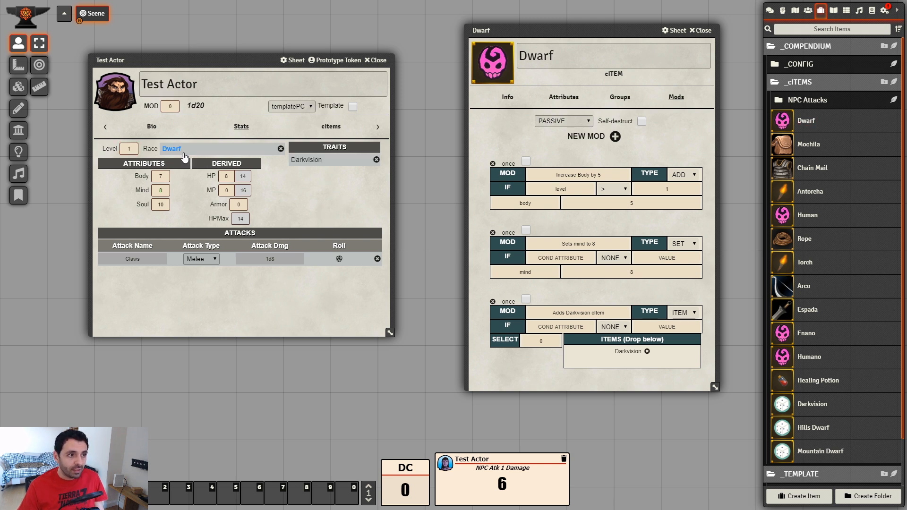
click(281, 149)
drag(323, 166, 227, 148)
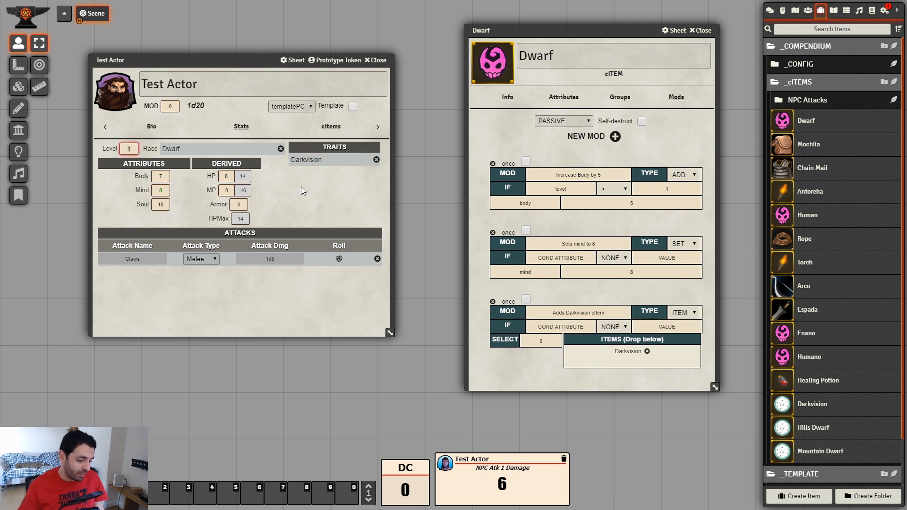
click(325, 194)
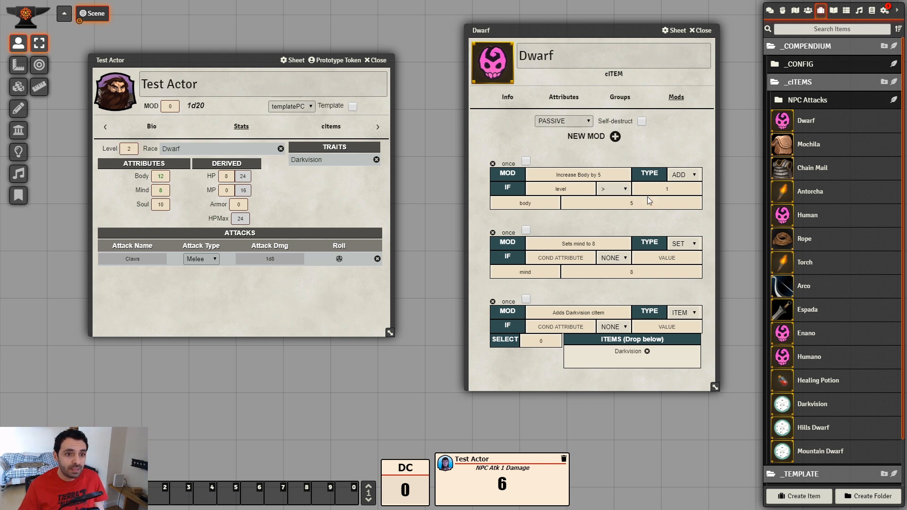